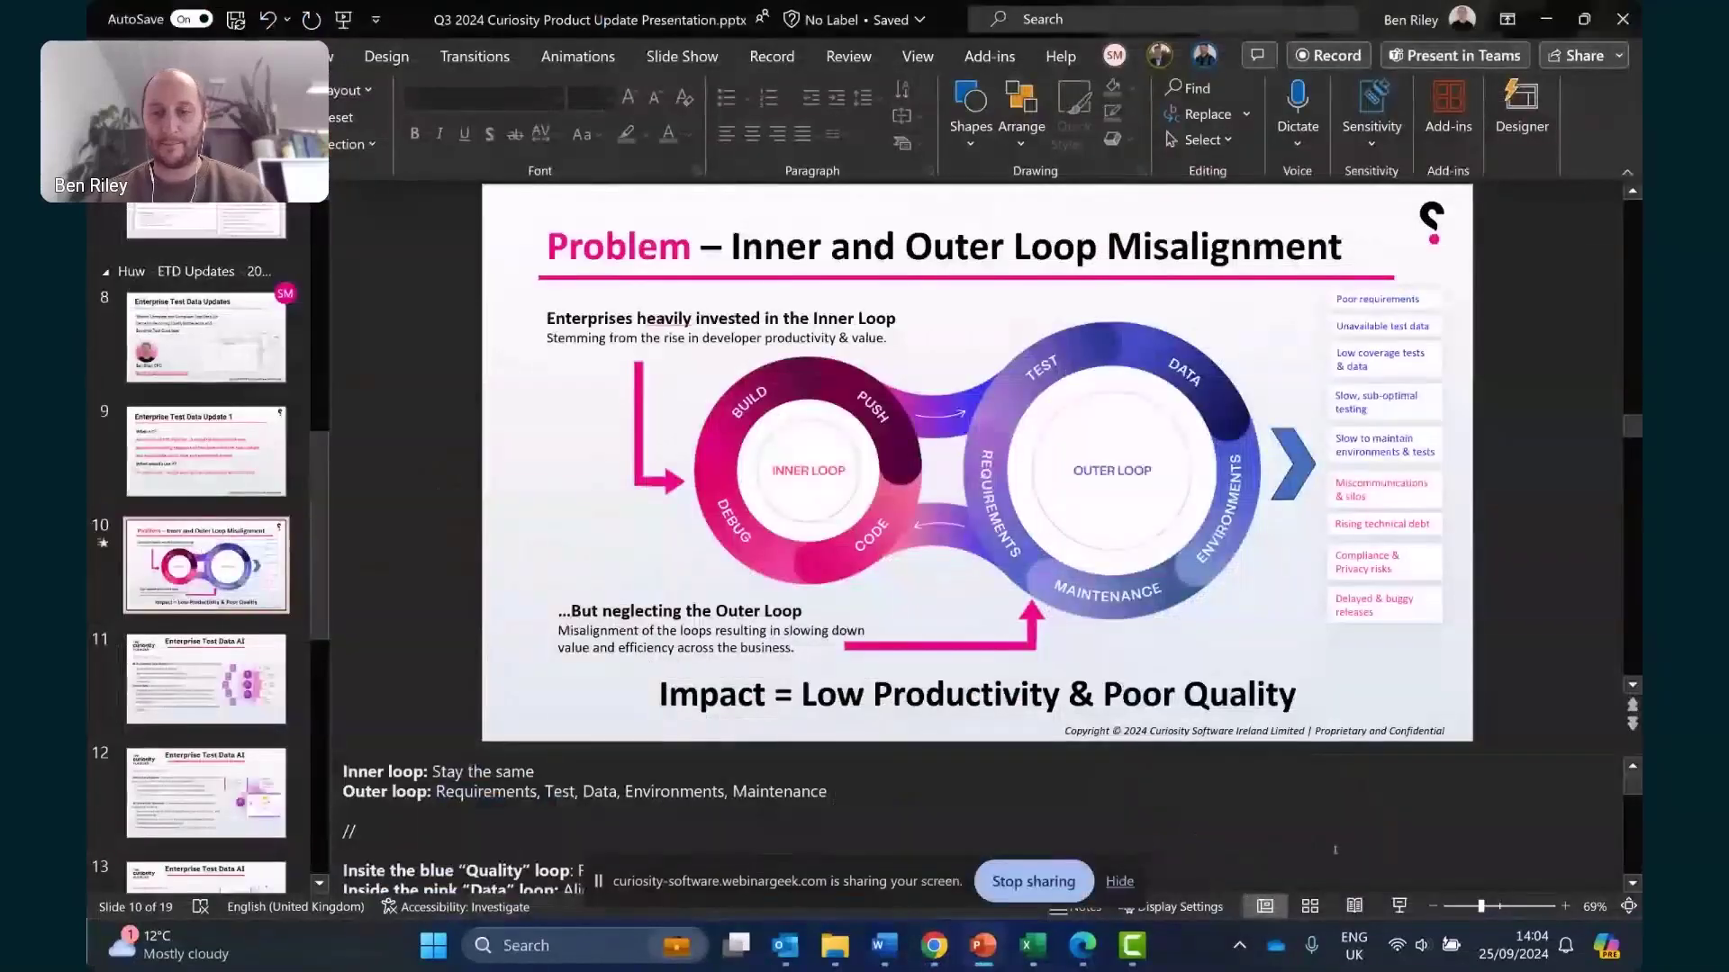
Present the deck full screen from slide 10, hiding the screen-sharing notice, through to the Enterprise Test Data AI slide
{"action": "left_click", "coordinate": [1399, 905]}
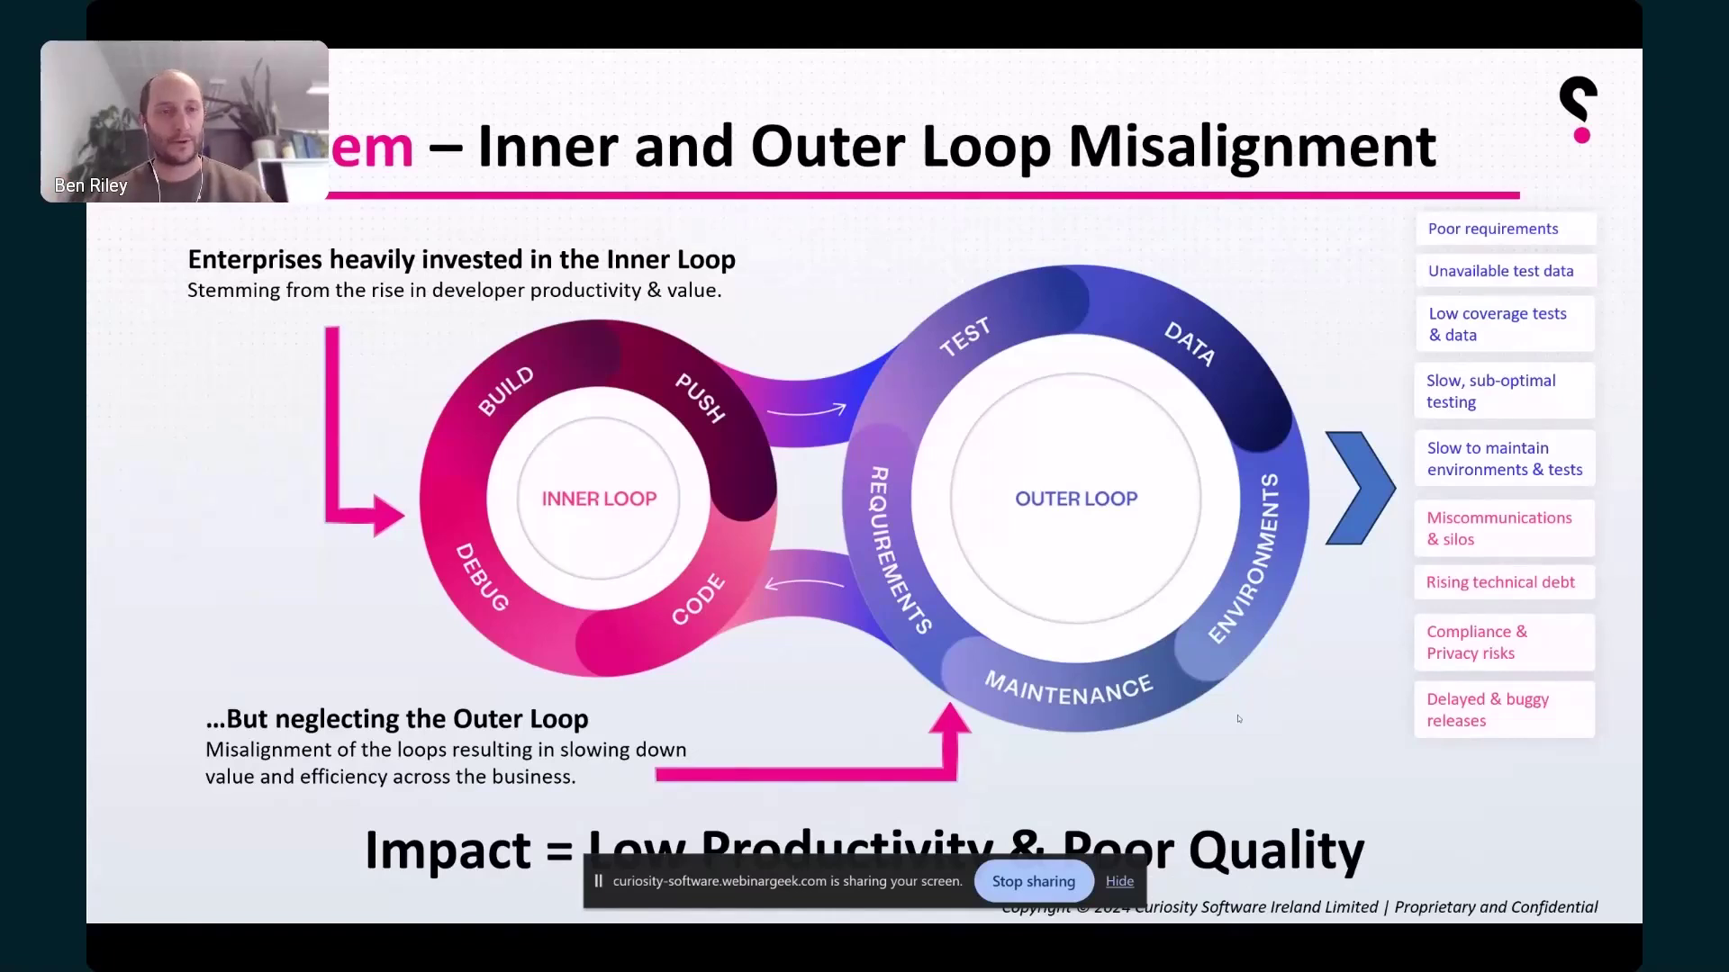
{"action": "left_click", "coordinate": [1119, 882]}
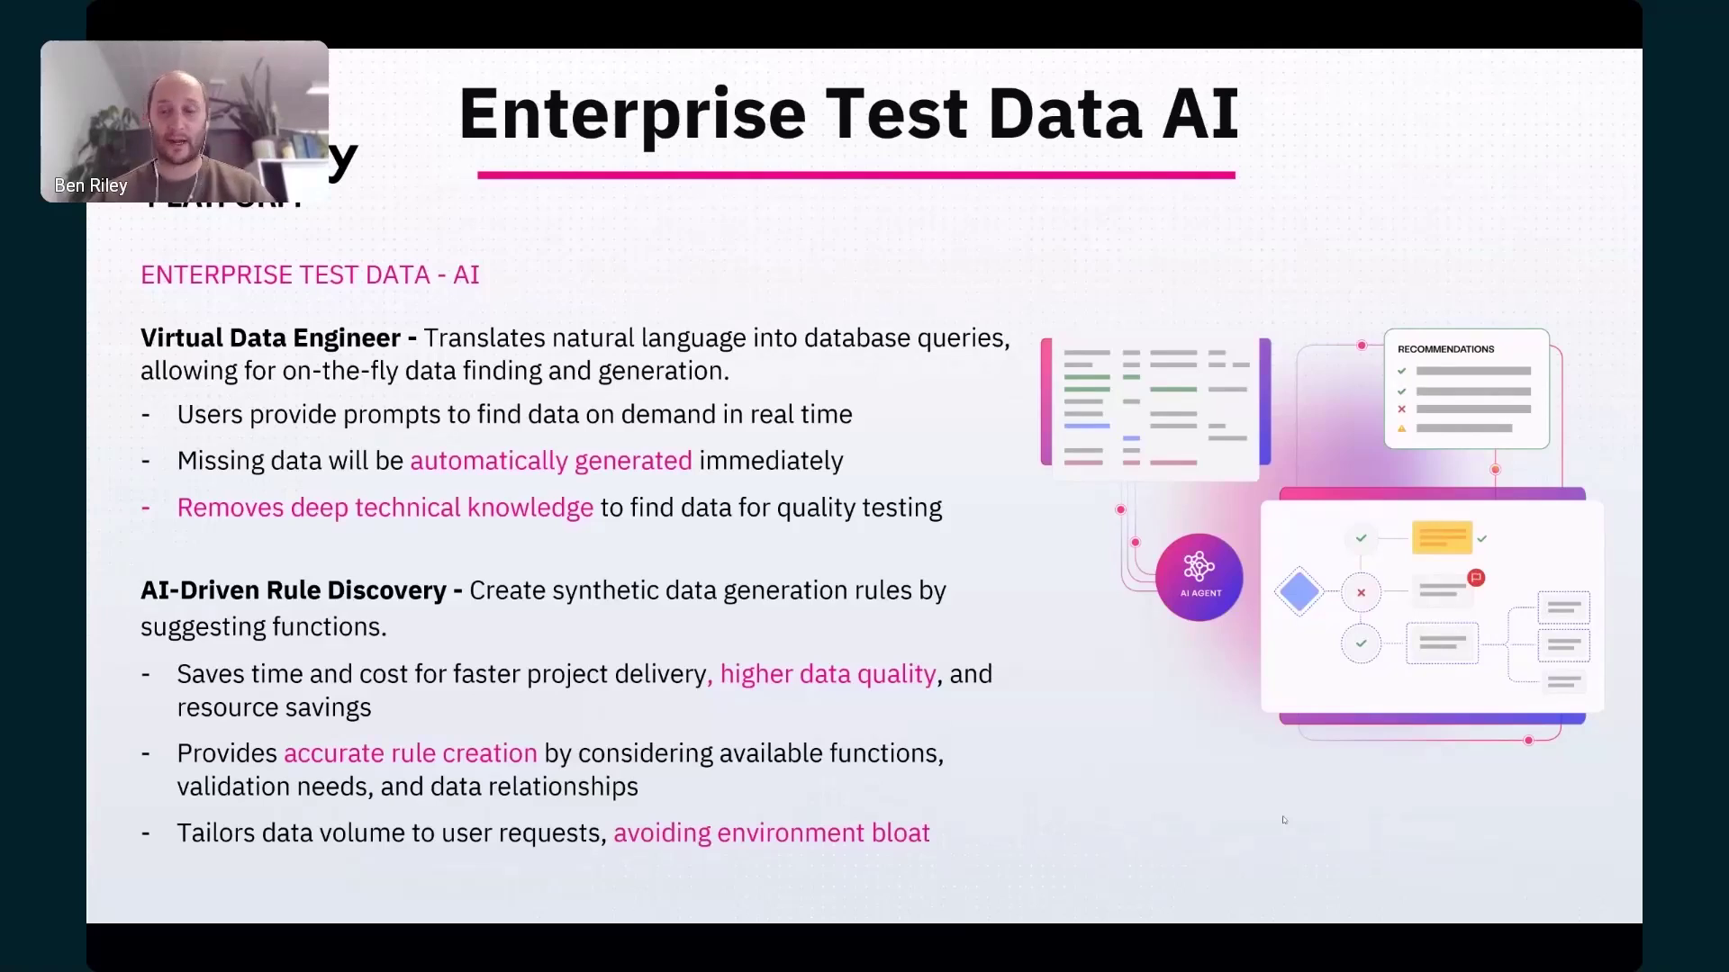
Advance to the AI-Enhanced Visual Model Generation slide and its three benefits
{"action": "key", "text": "Right"}
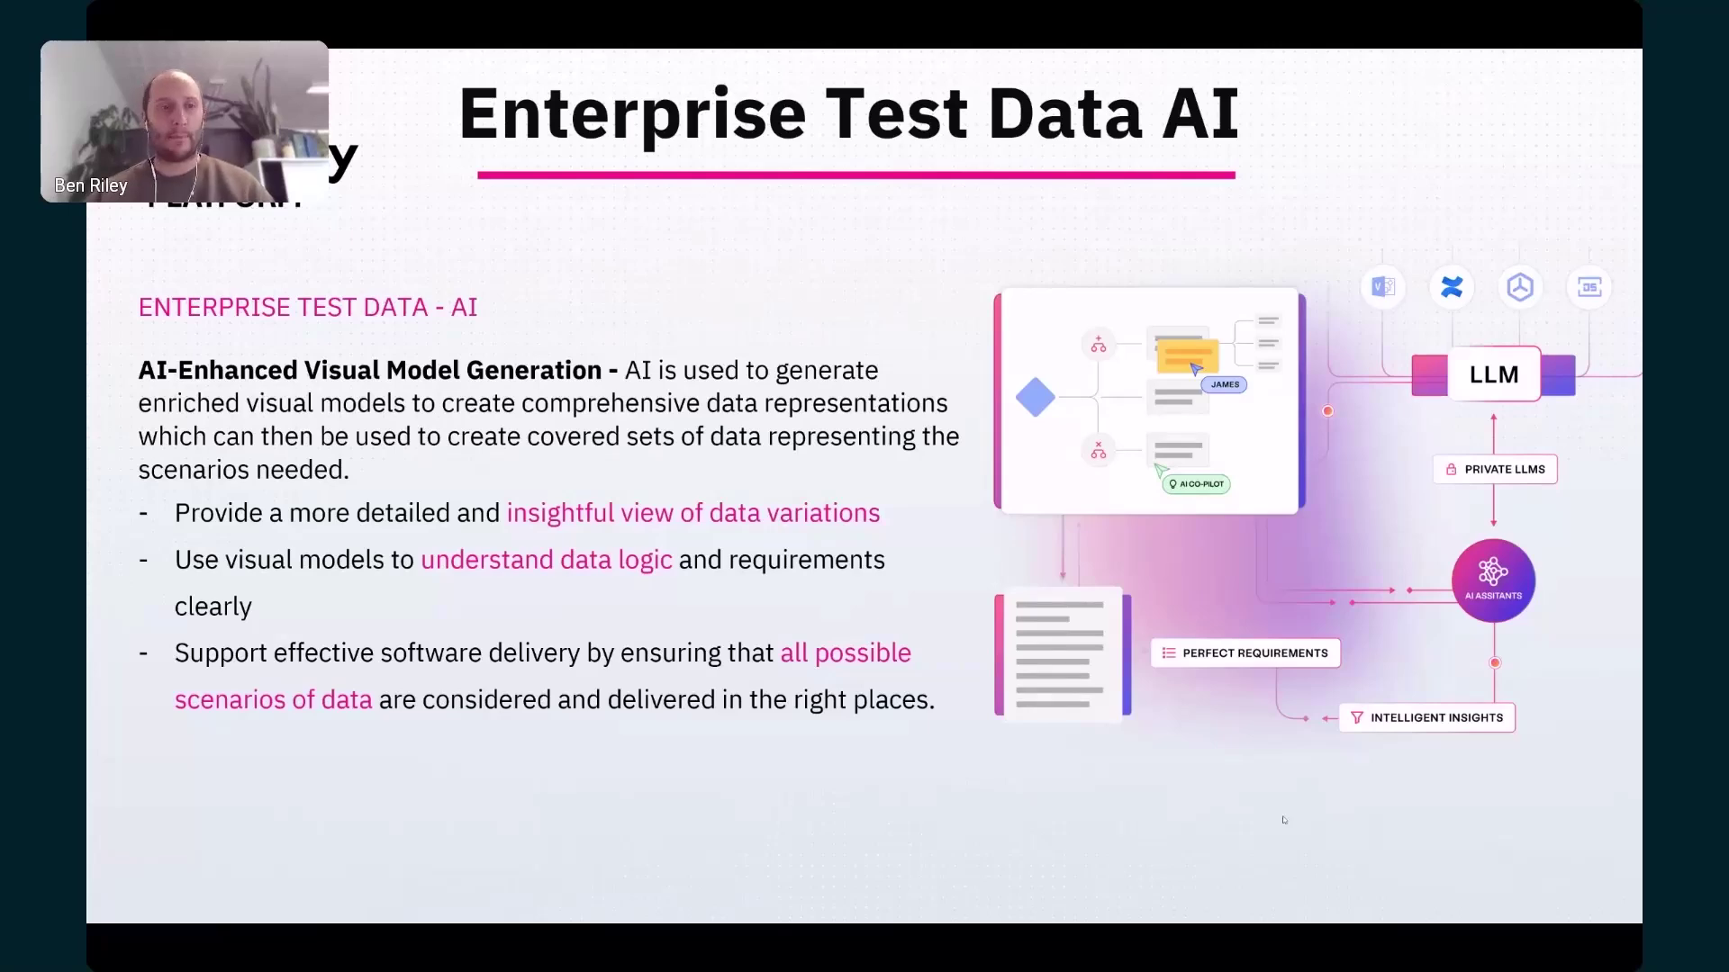
End the slide show and open CuriosityBankDemo by filtering Data Dictionary definitions by name 'Cur'
{"action": "key", "text": "Escape"}
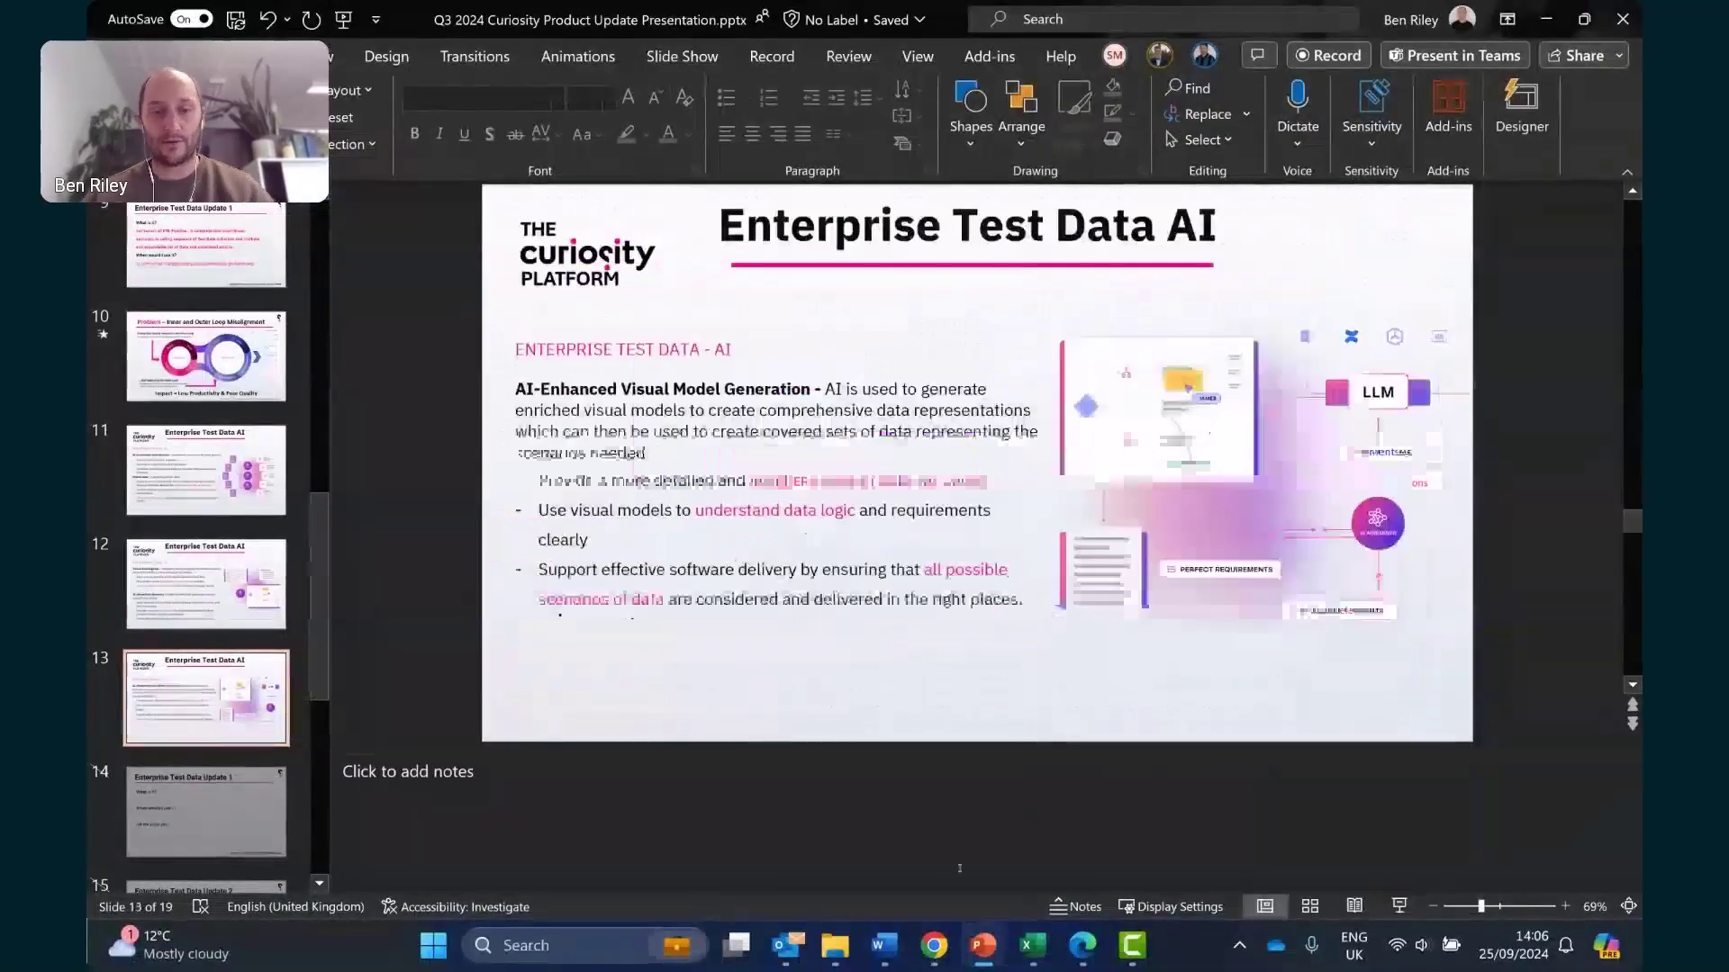
{"action": "mouse_move", "coordinate": [934, 945]}
{"action": "left_click", "coordinate": [936, 820]}
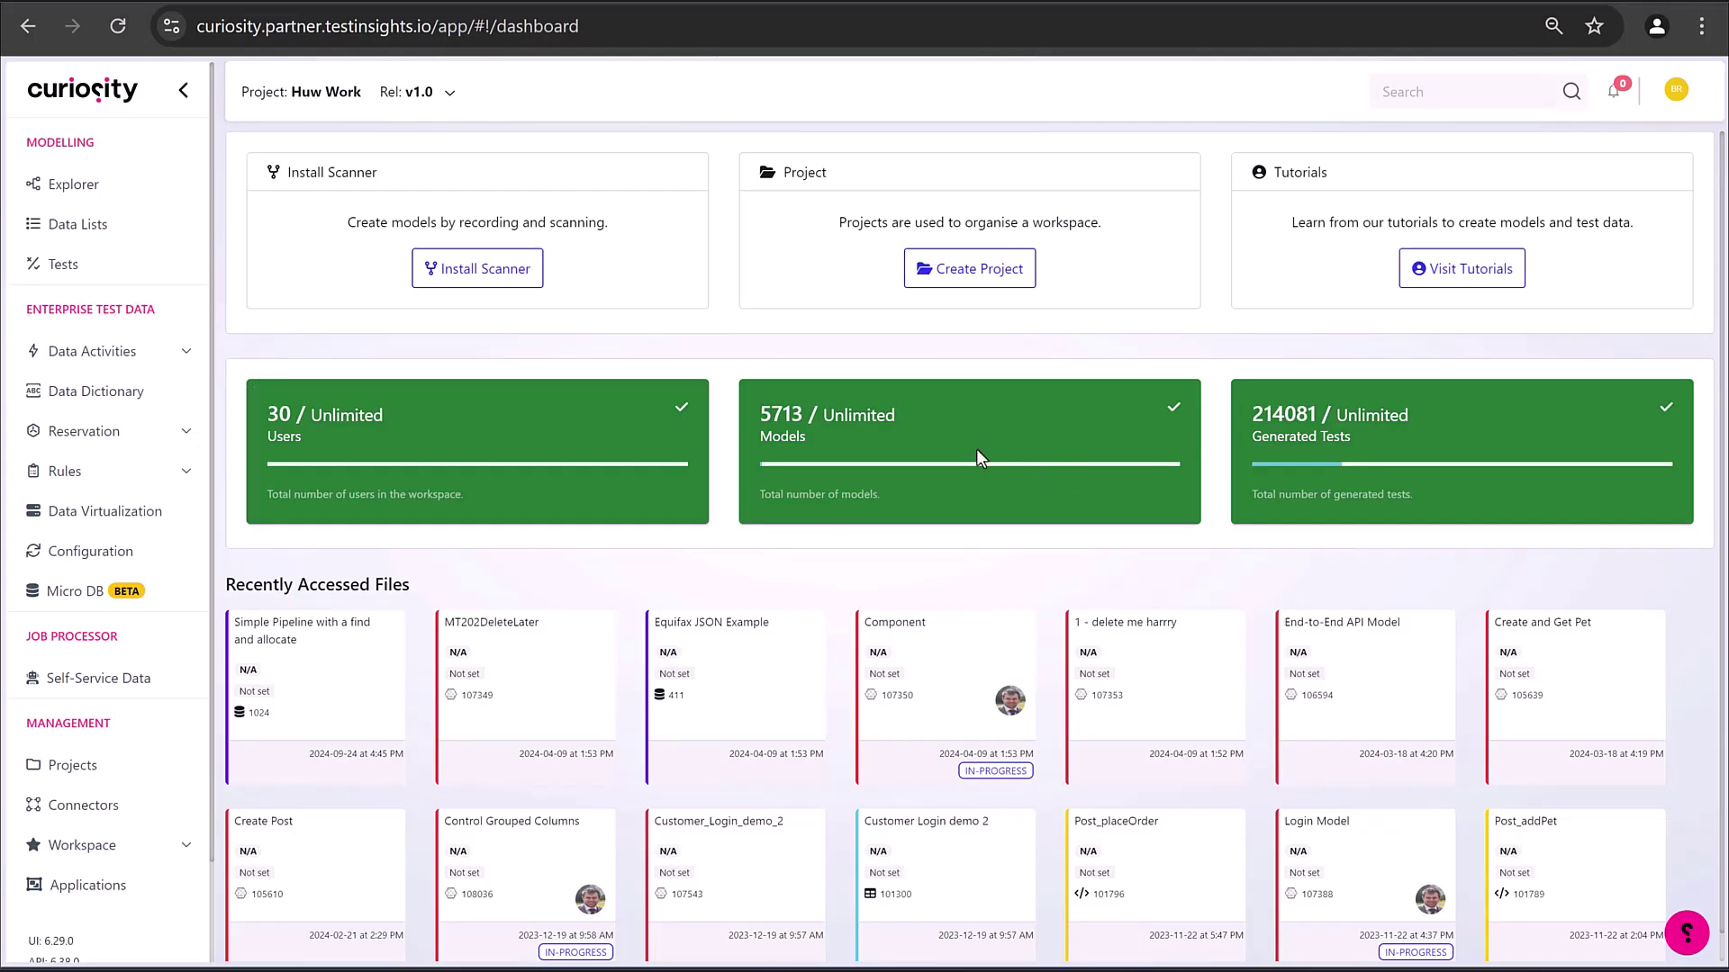
{"action": "left_click", "coordinate": [76, 396]}
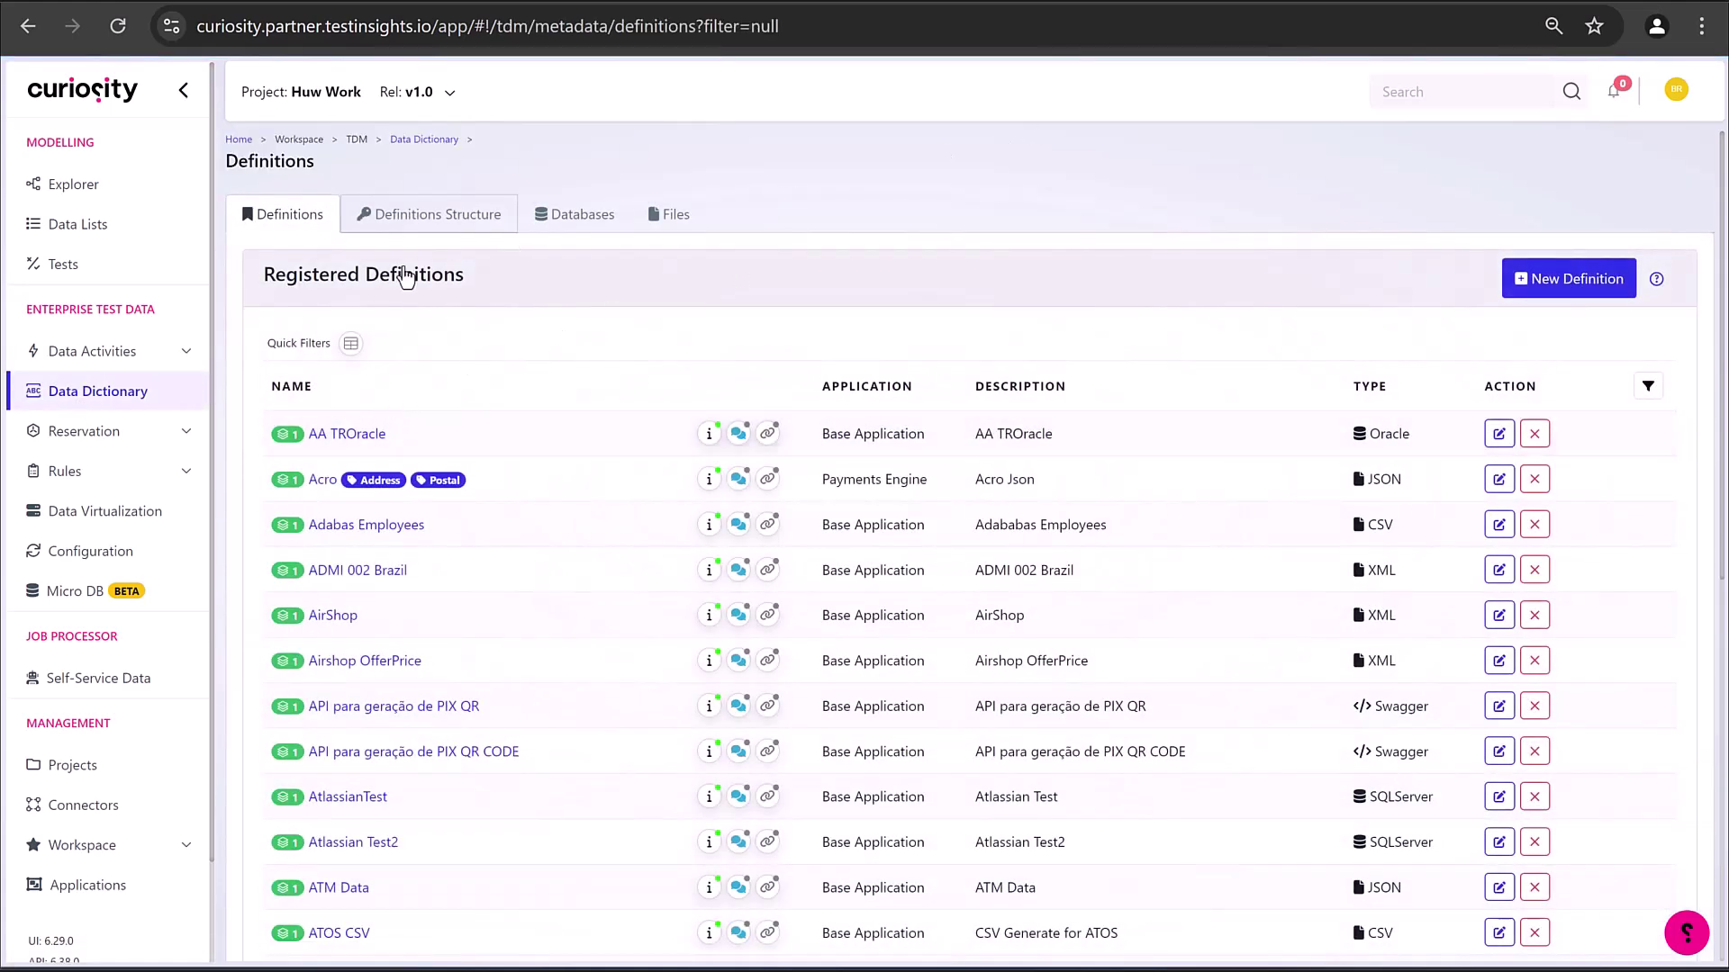
{"action": "left_click", "coordinate": [1648, 389]}
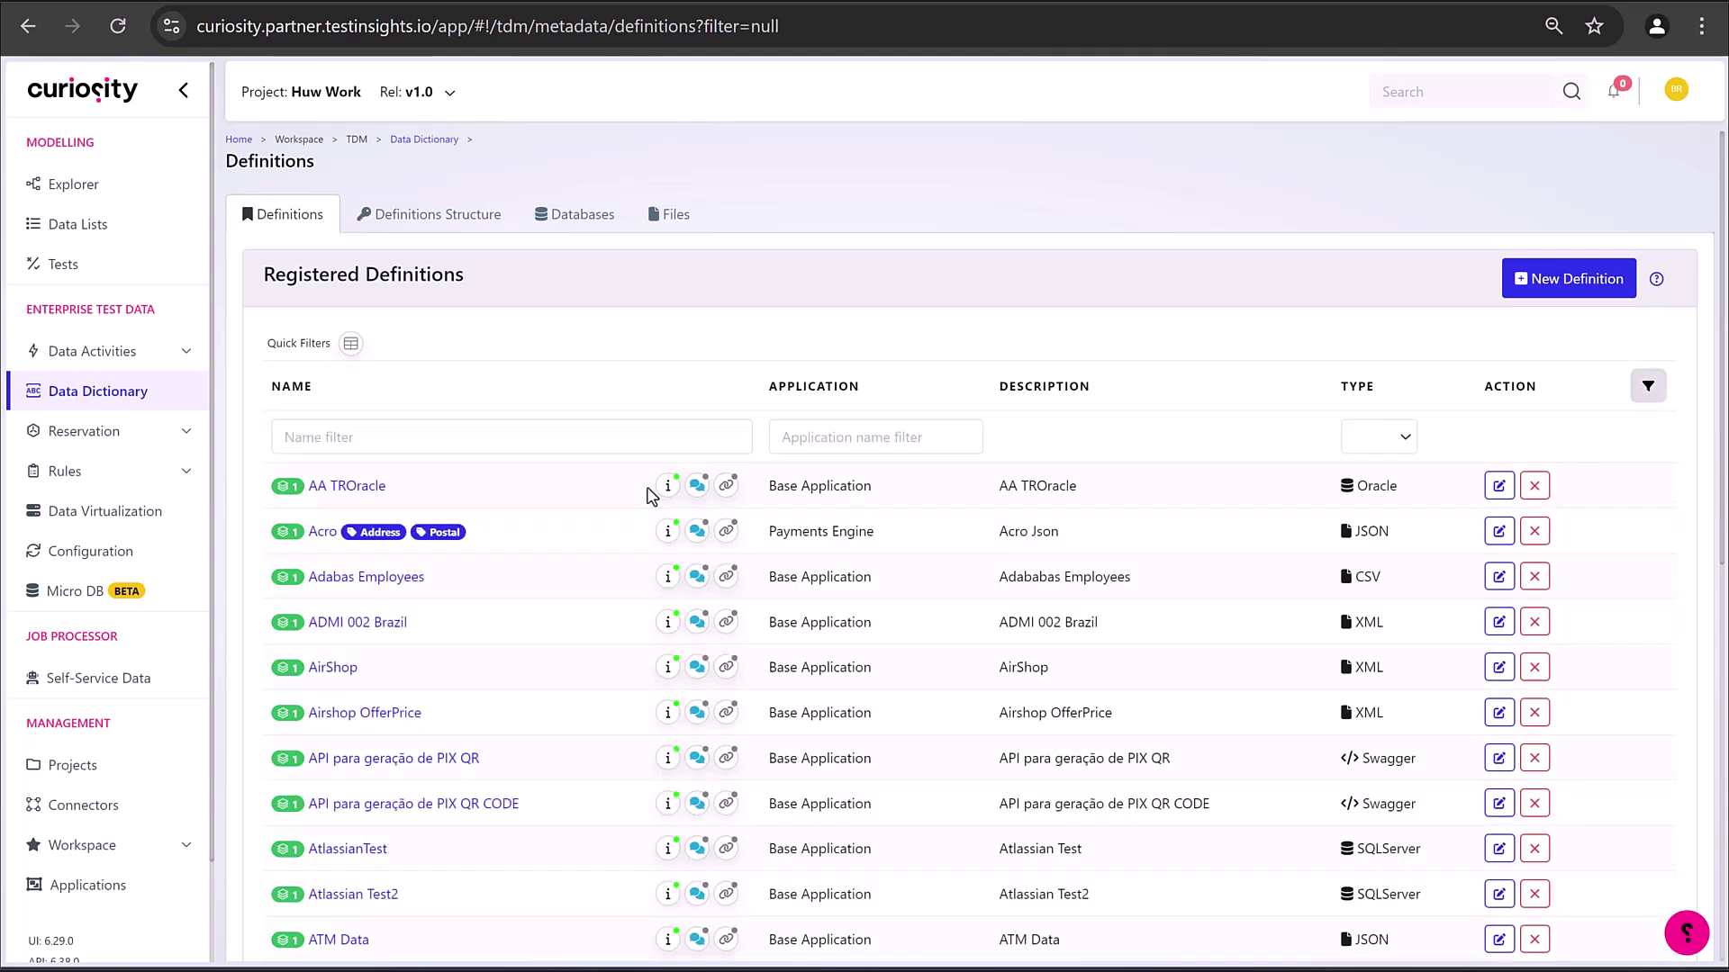
{"action": "left_click", "coordinate": [456, 431]}
{"action": "type", "text": "Cur"}
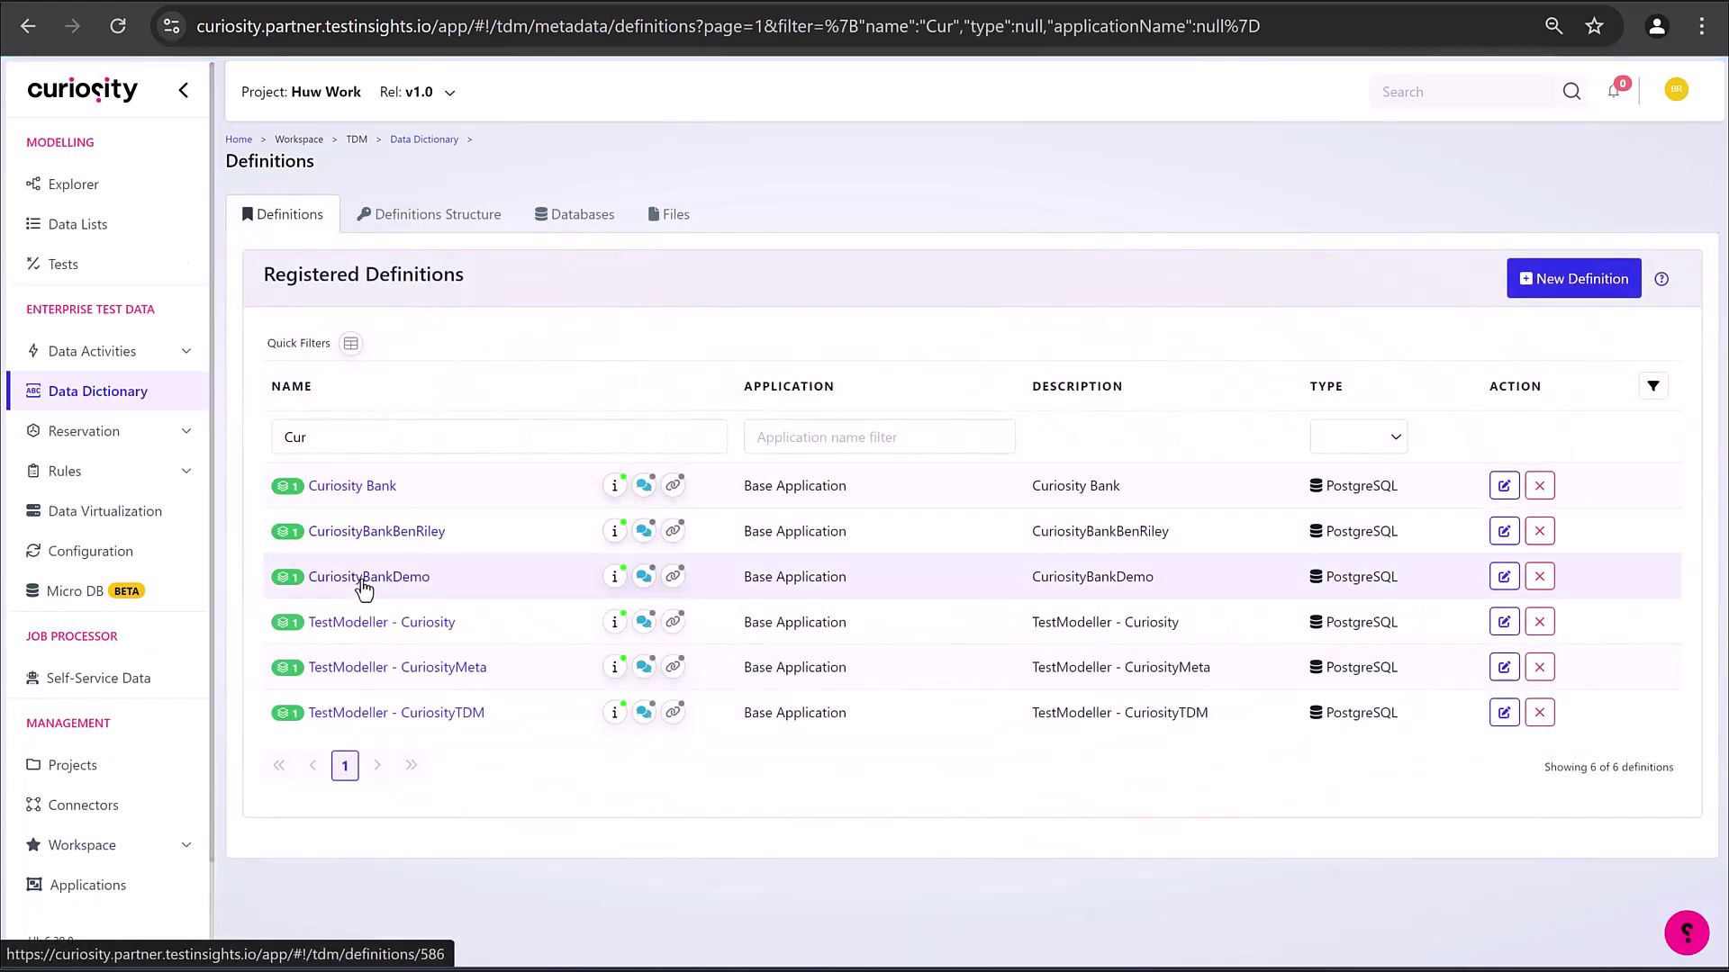
{"action": "left_click", "coordinate": [363, 581]}
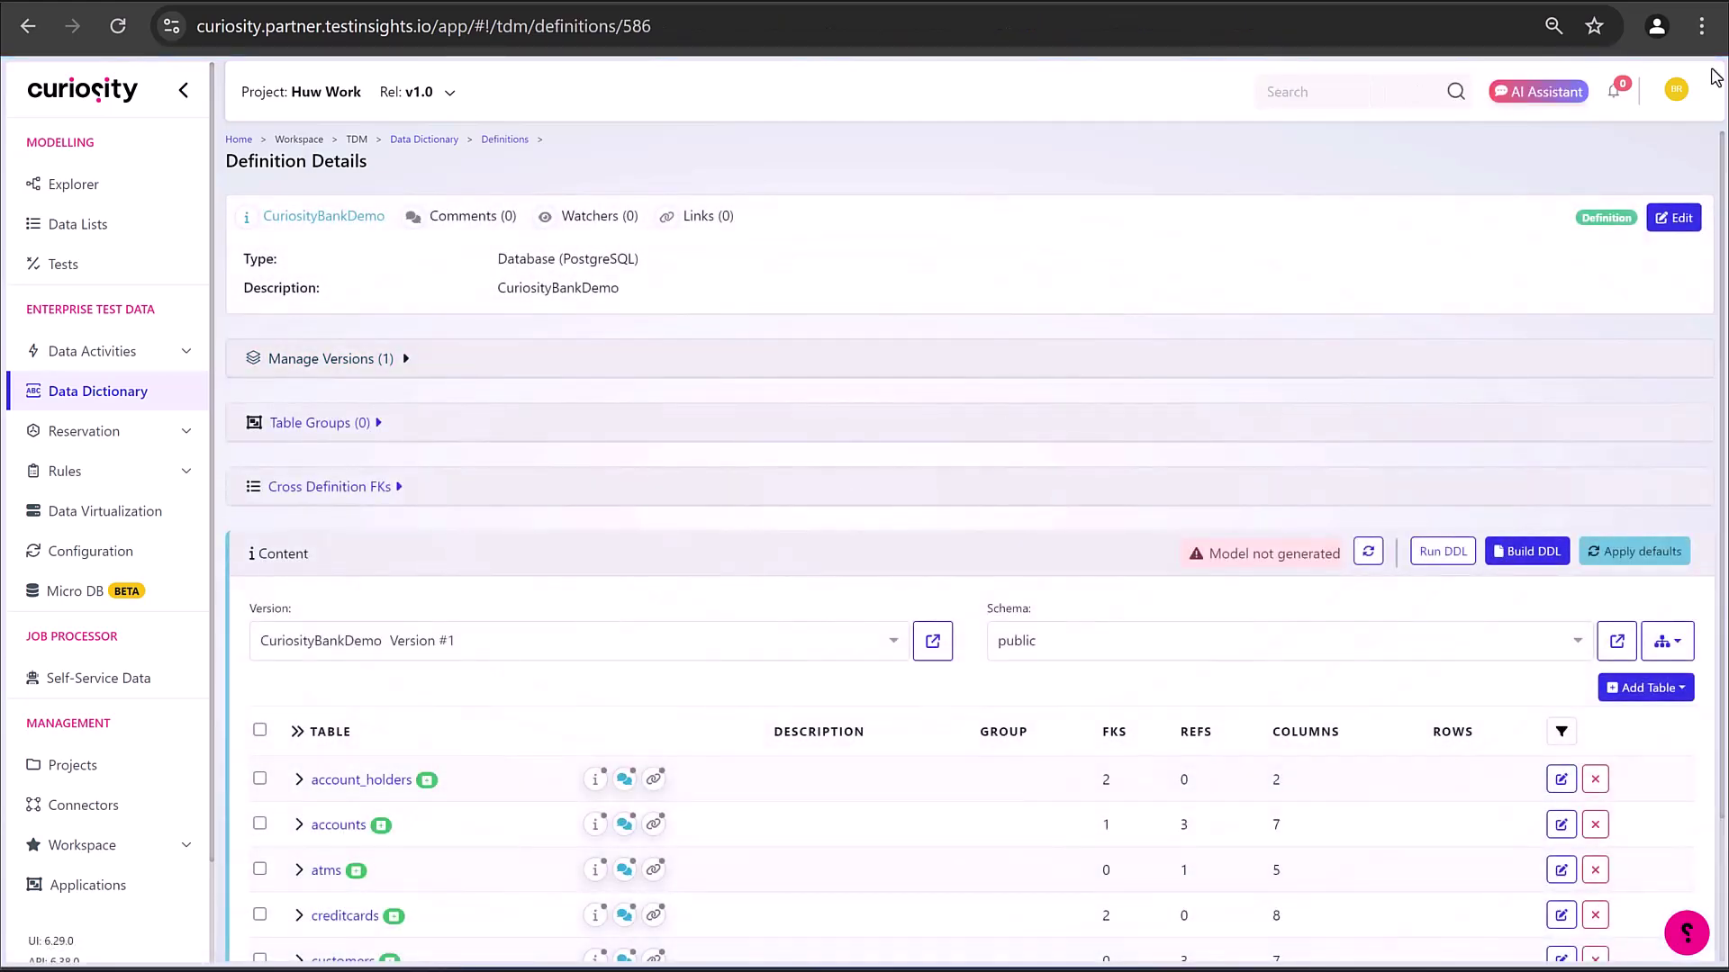
Open Curiosity AI, run the 'Summarise current dataset' suggestion and scroll through its six-table banking summary
{"action": "left_click", "coordinate": [1497, 95]}
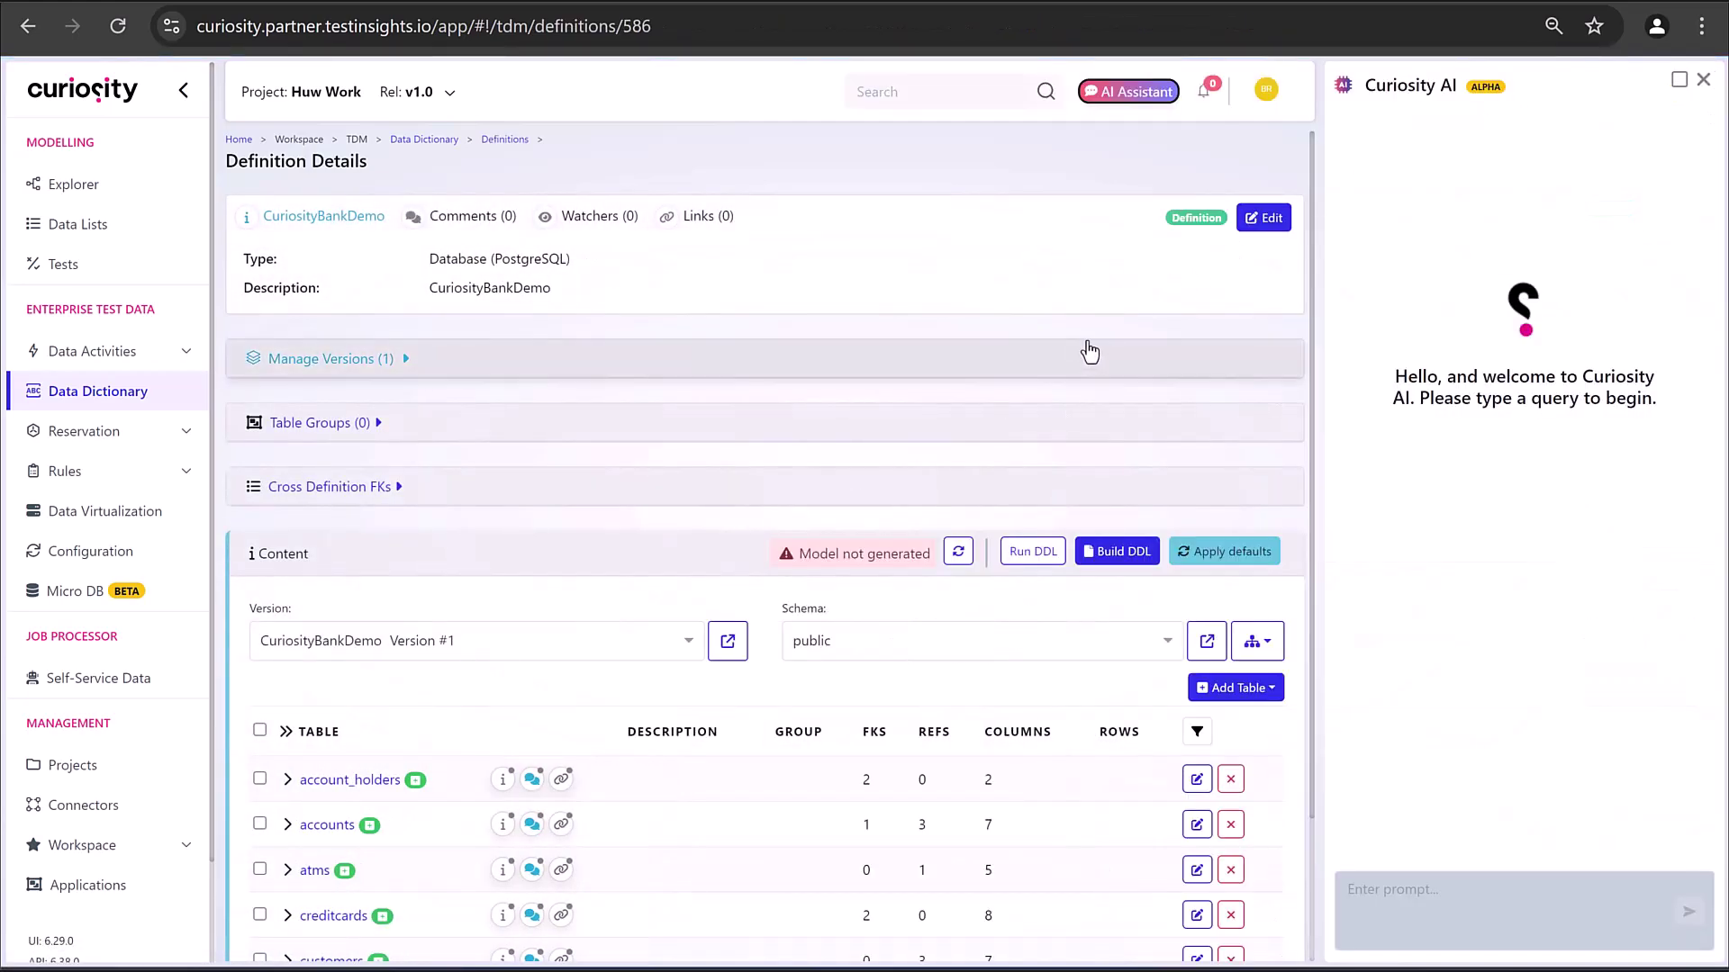
{"action": "scroll", "coordinate": [819, 419], "scroll_direction": "down", "scroll_amount": 2}
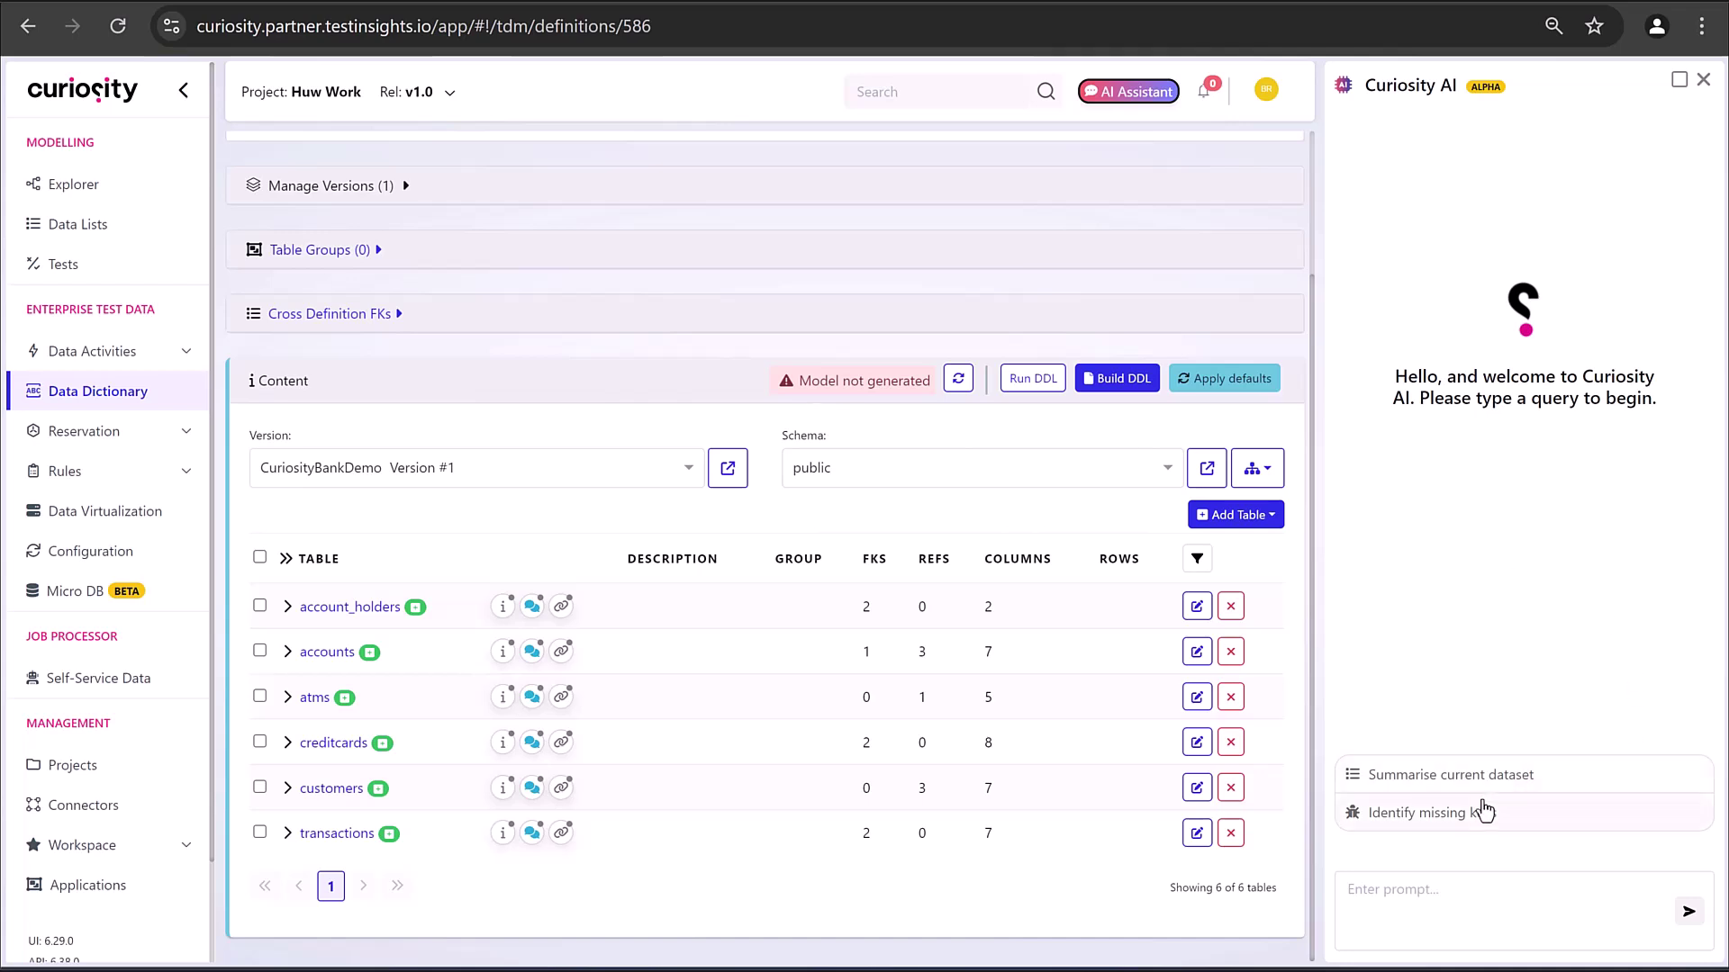
{"action": "left_click", "coordinate": [1454, 781]}
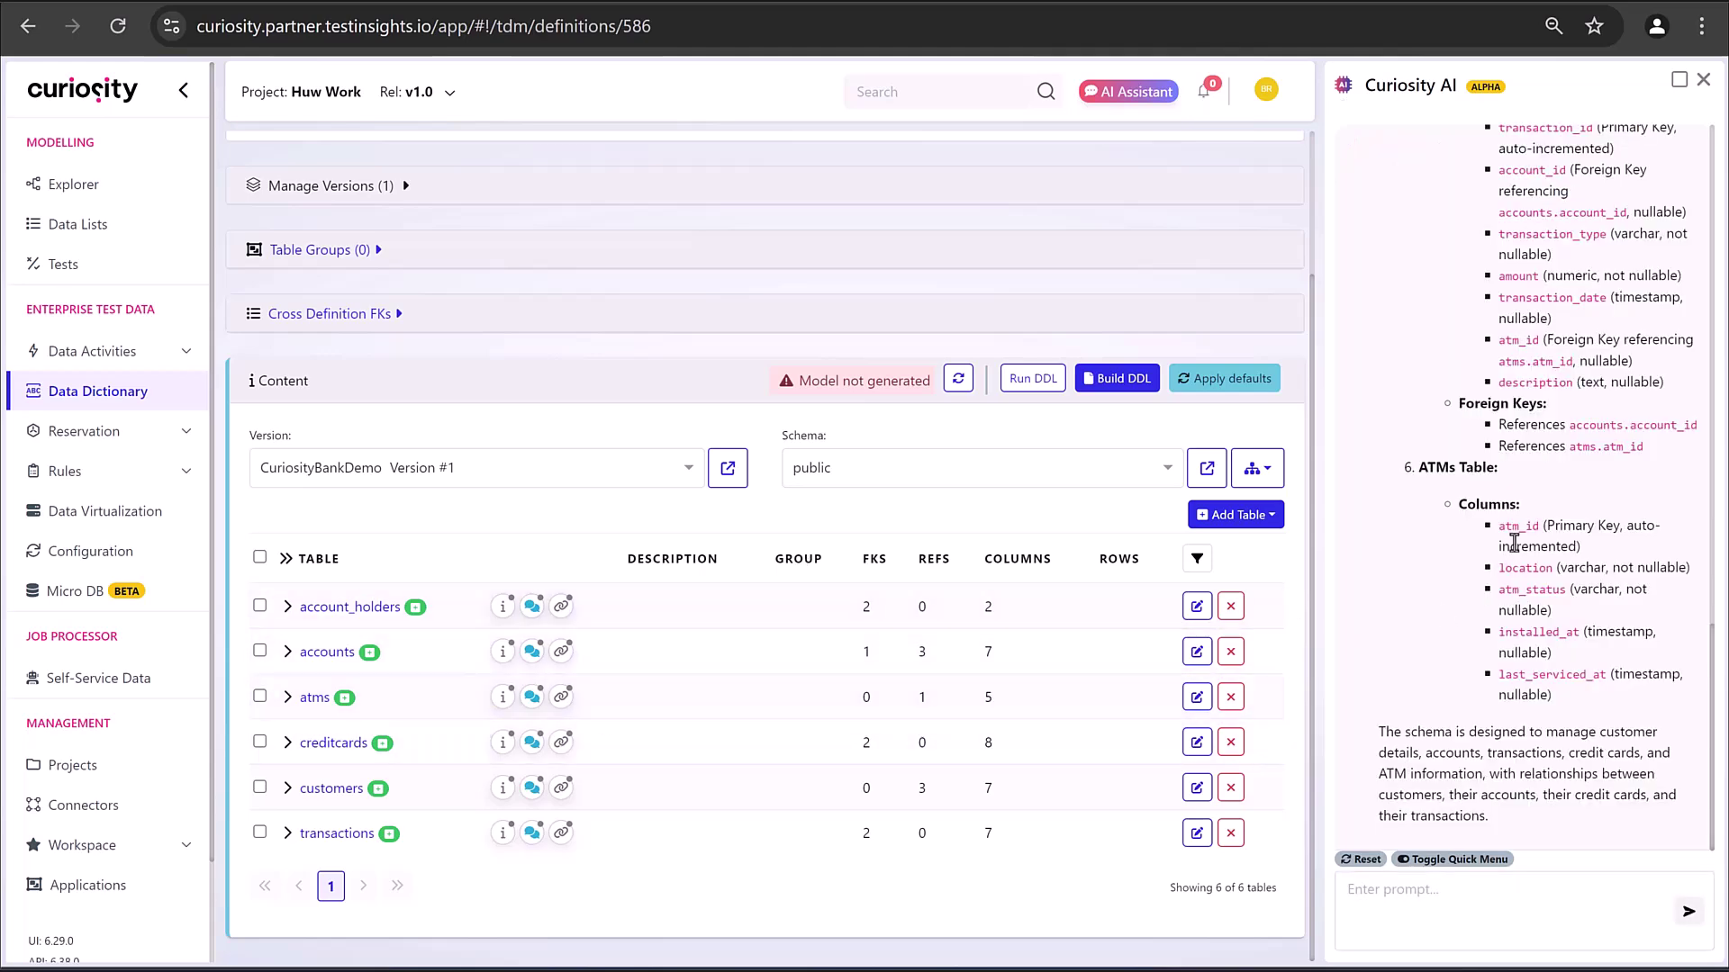
{"action": "left_click_drag", "start_coordinate": [1718, 648], "coordinate": [1727, 126]}
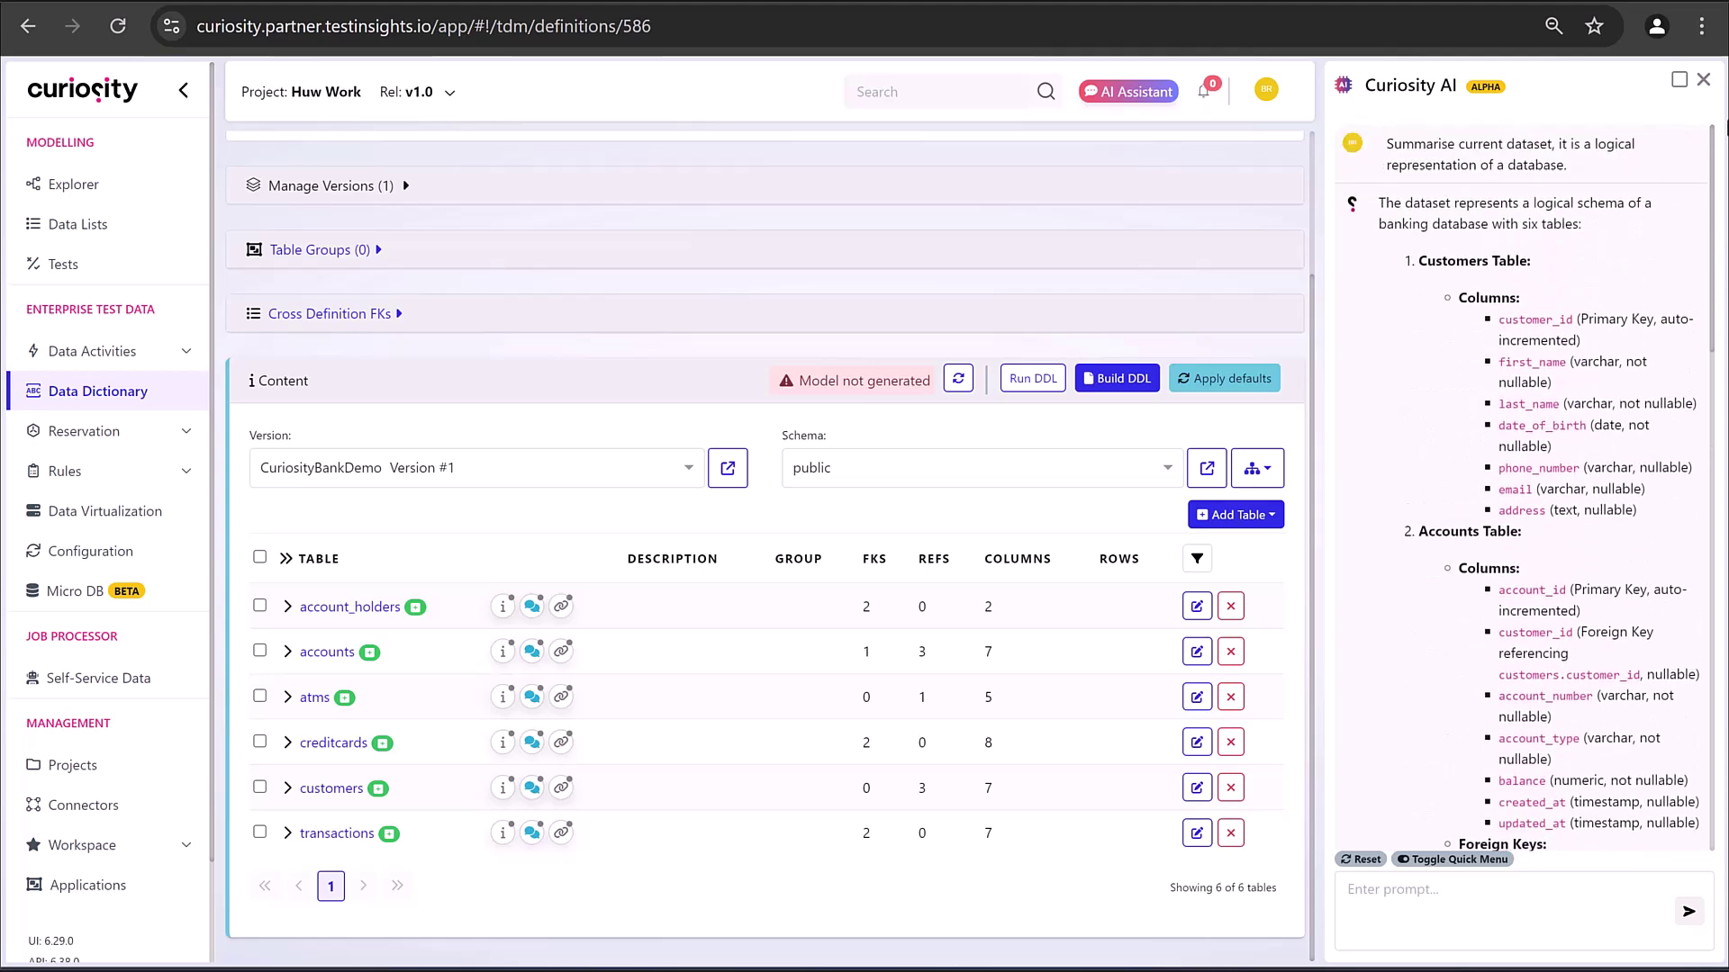
{"action": "left_click_drag", "start_coordinate": [1727, 133], "coordinate": [1720, 725]}
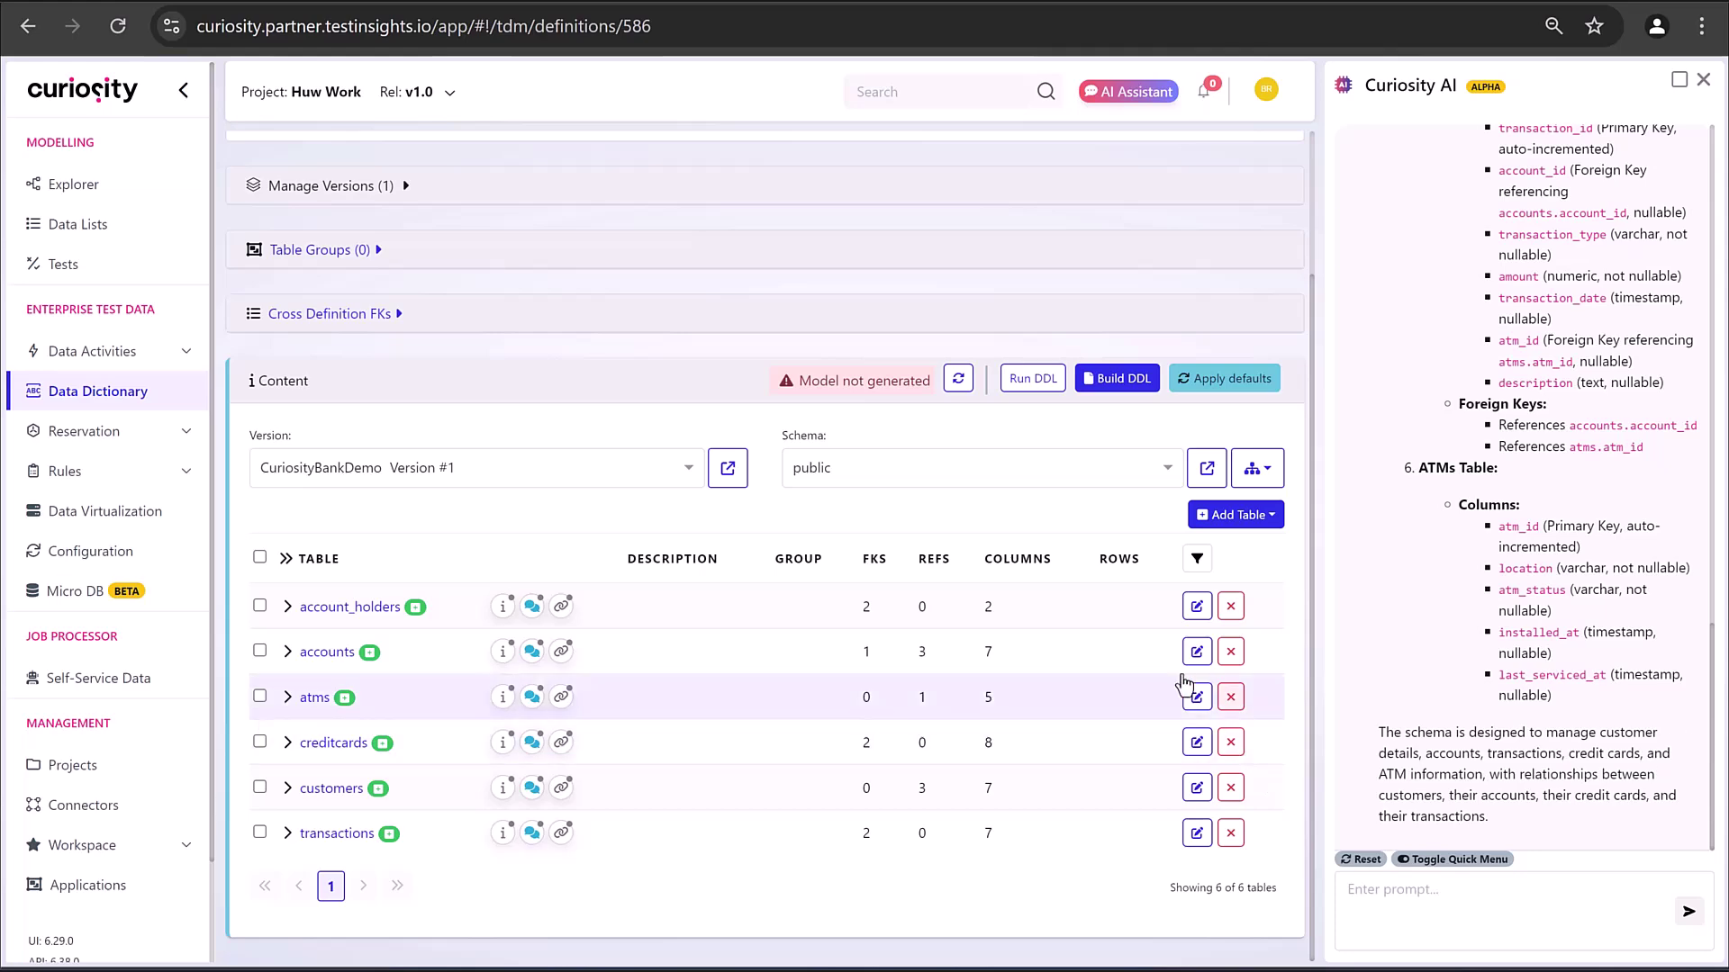
{"action": "left_click", "coordinate": [396, 196]}
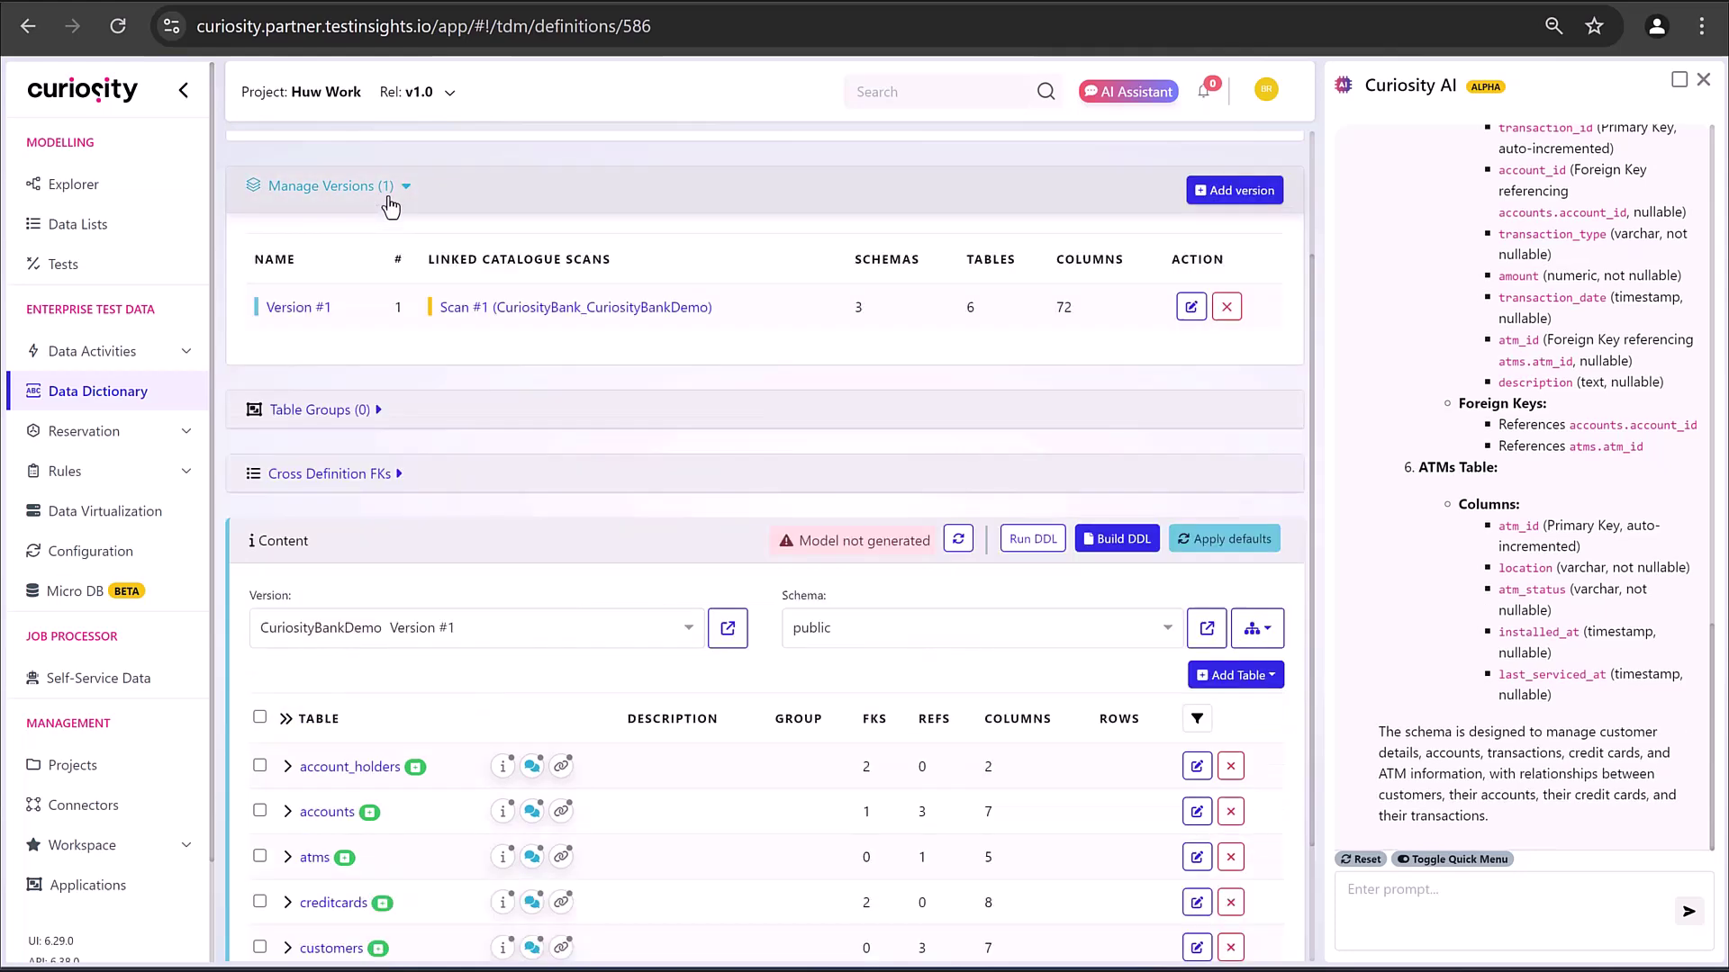
{"action": "left_click", "coordinate": [559, 306]}
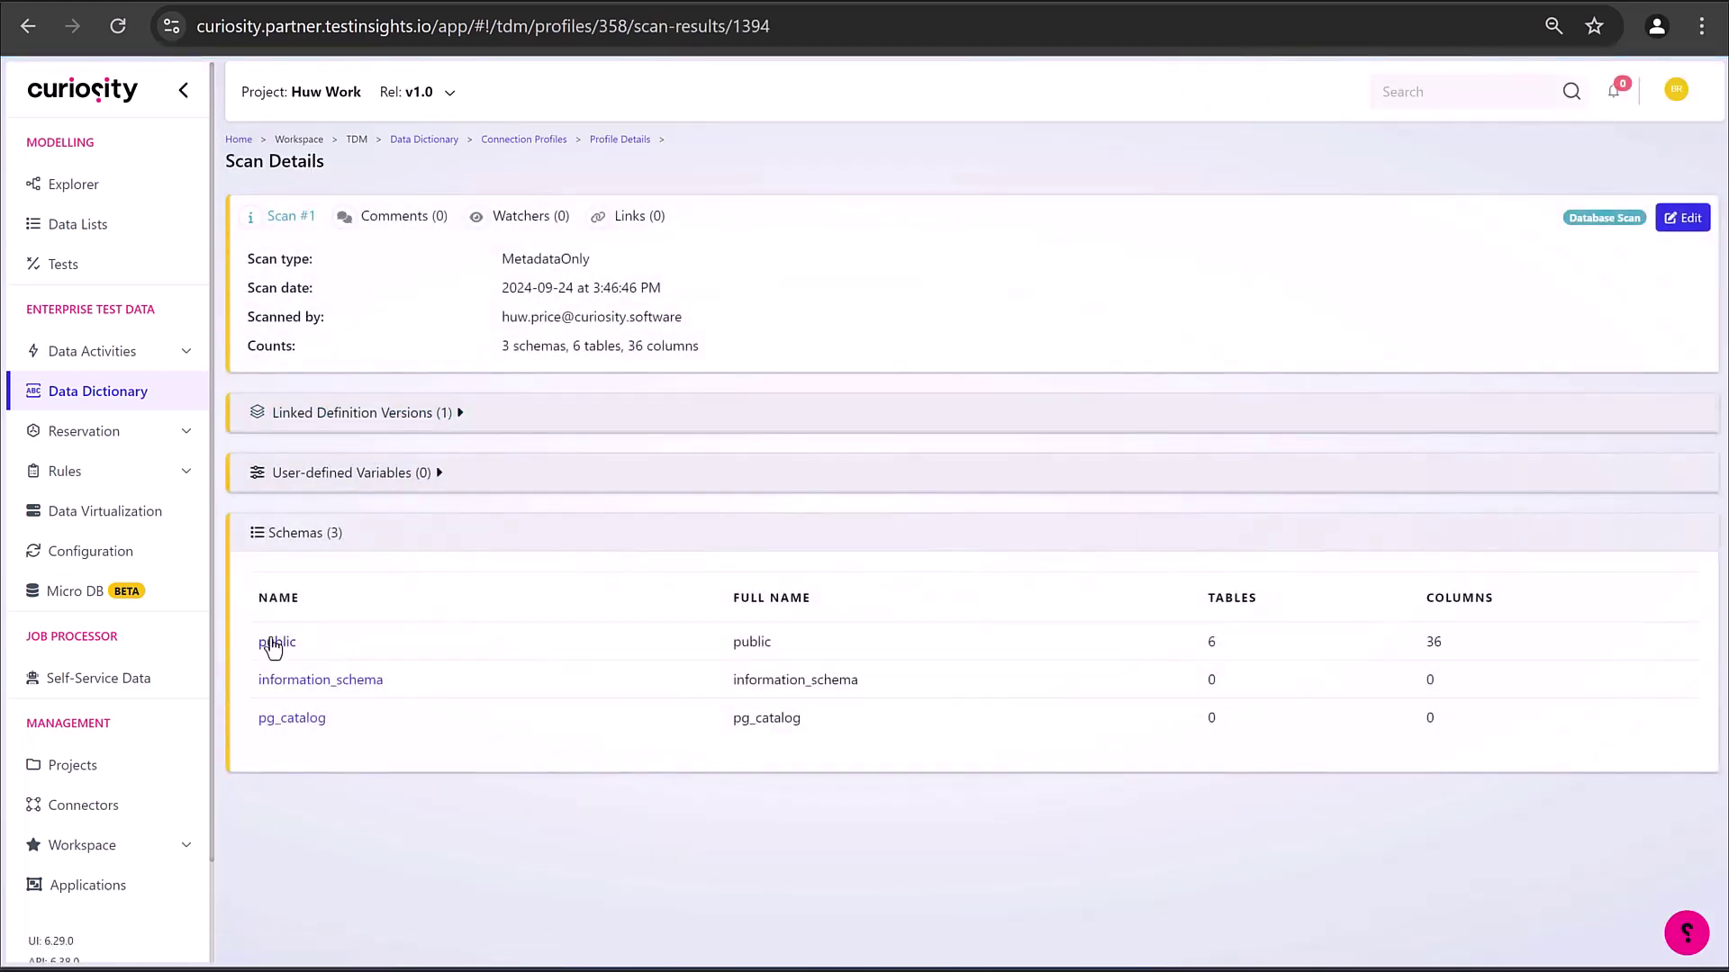
{"action": "left_click", "coordinate": [273, 644]}
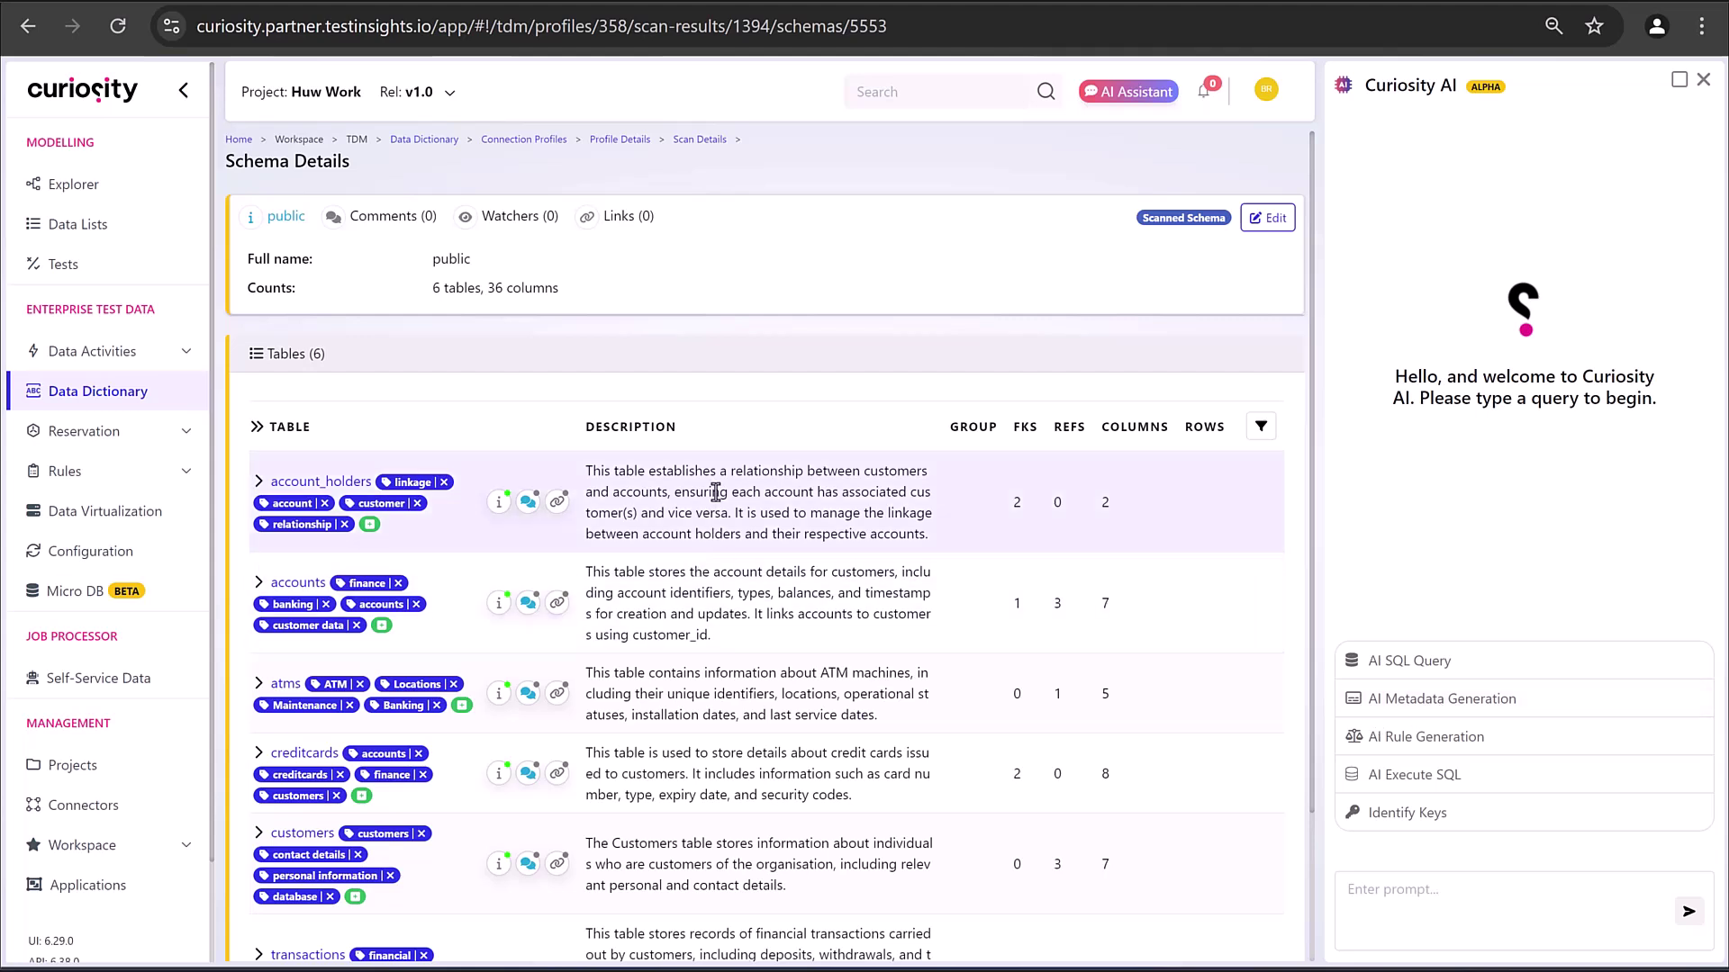
{"action": "left_click", "coordinate": [27, 27]}
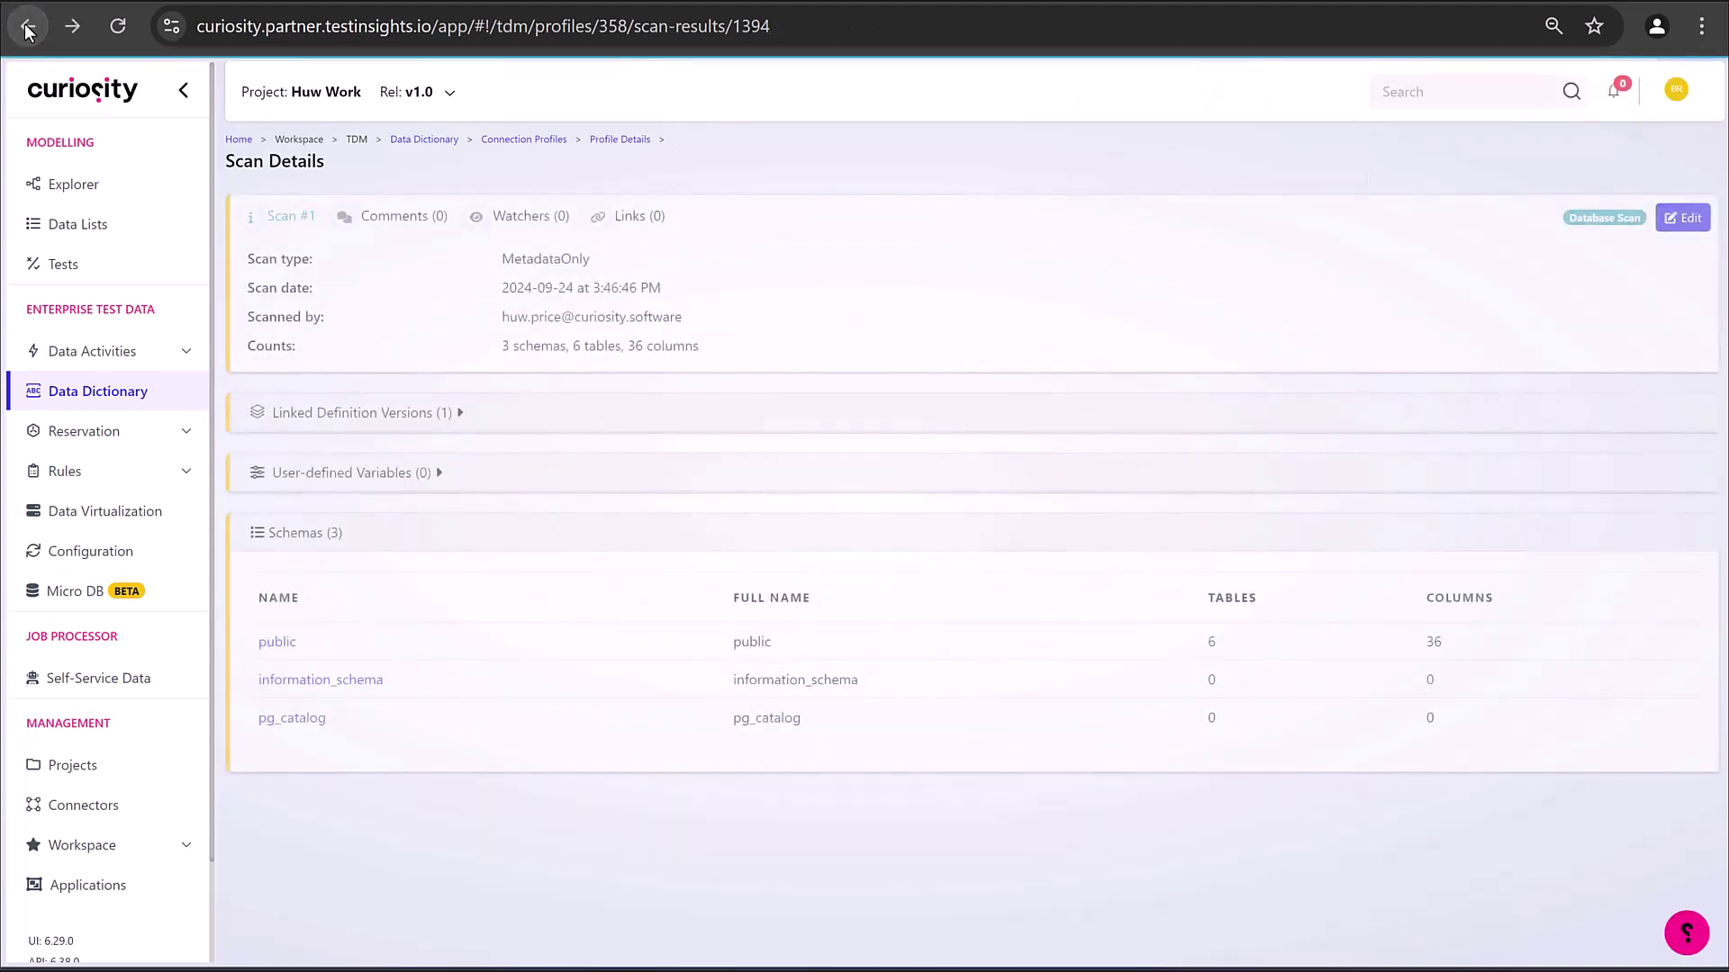
{"action": "left_click", "coordinate": [27, 27]}
{"action": "scroll", "coordinate": [567, 660], "scroll_direction": "down", "scroll_amount": 2}
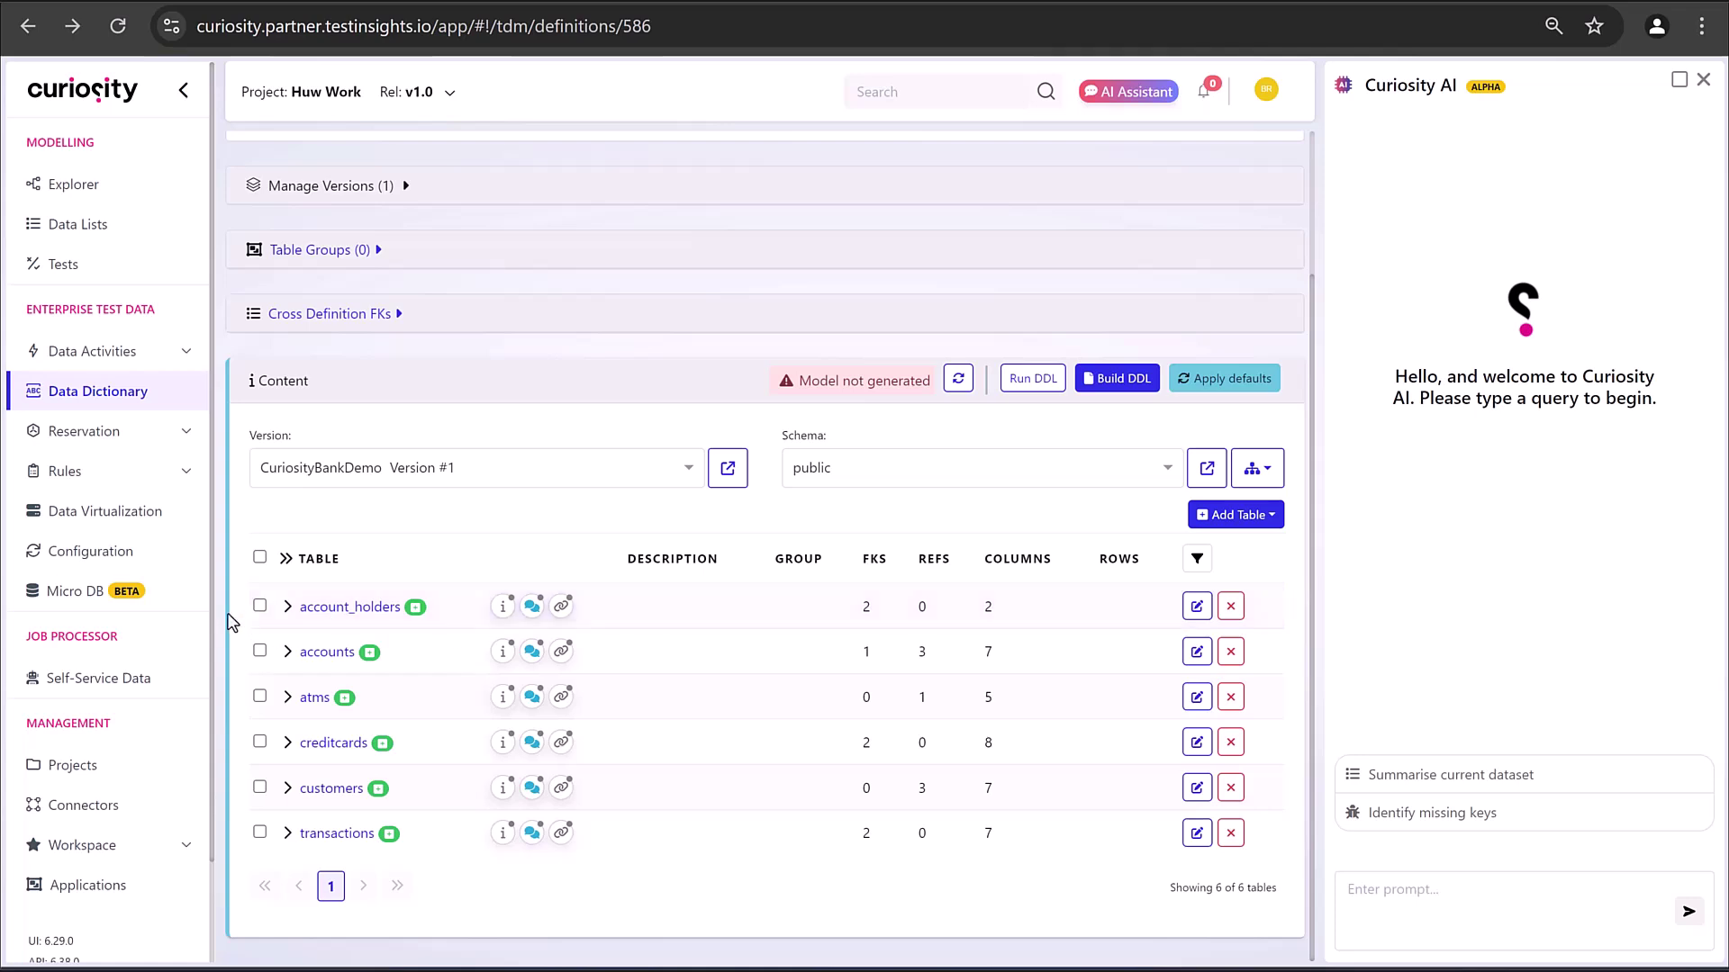
{"action": "left_click", "coordinate": [288, 608]}
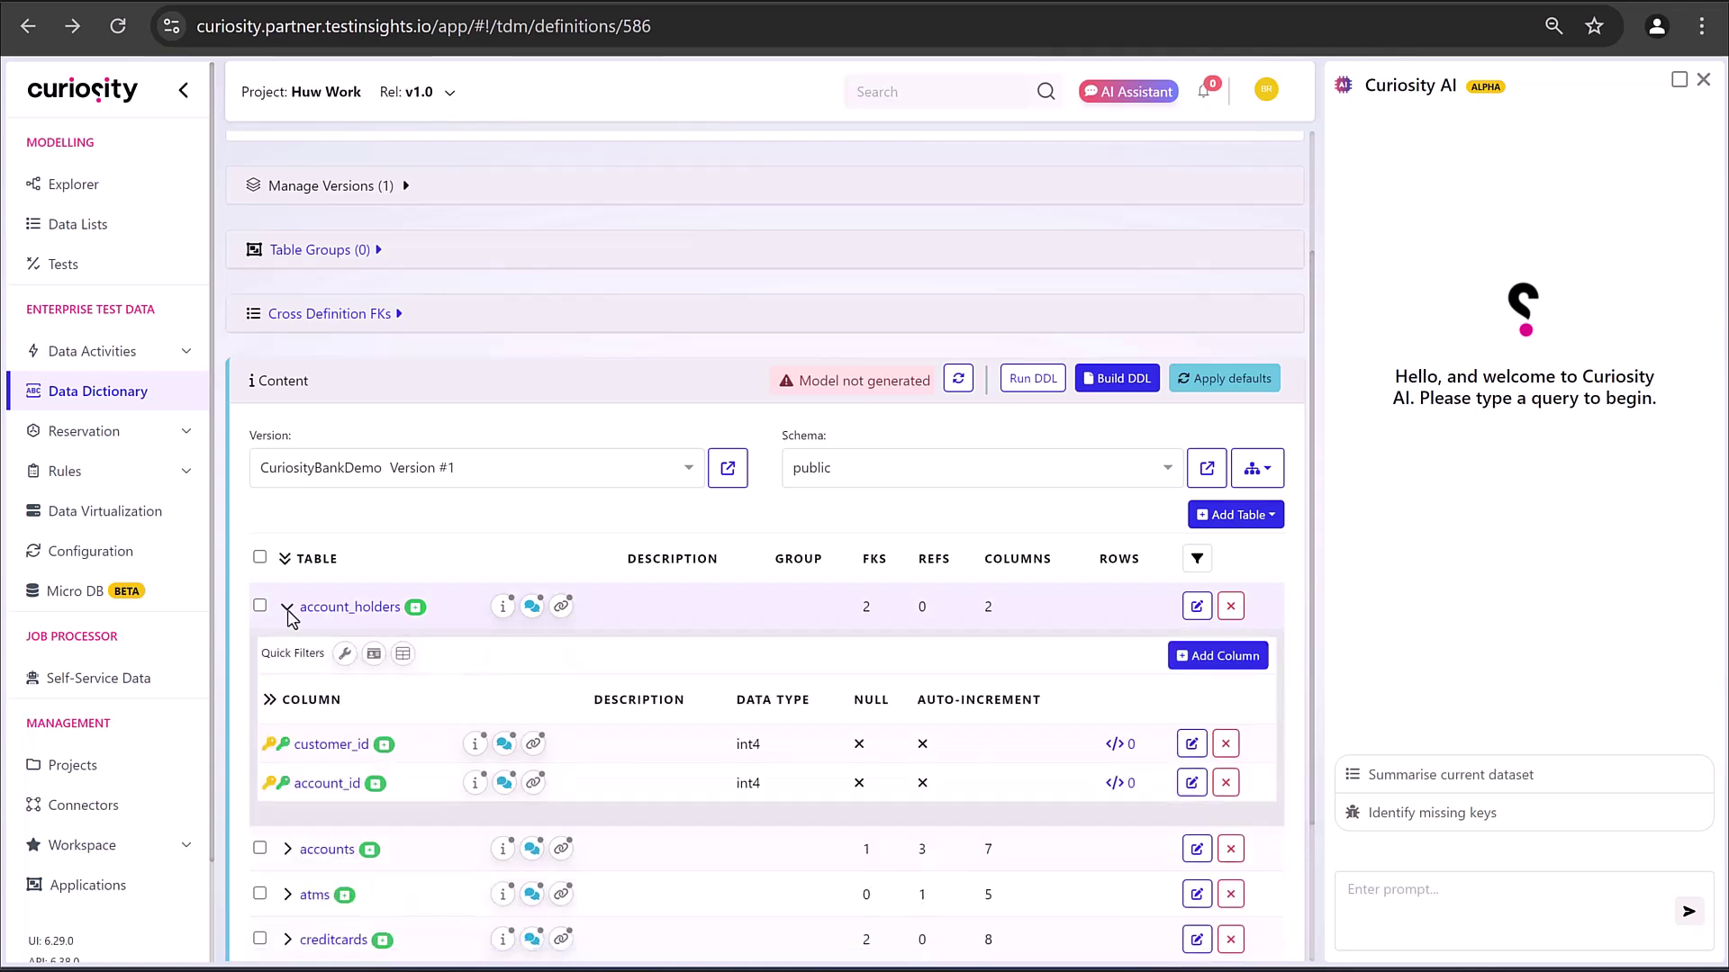
{"action": "left_click", "coordinate": [288, 609]}
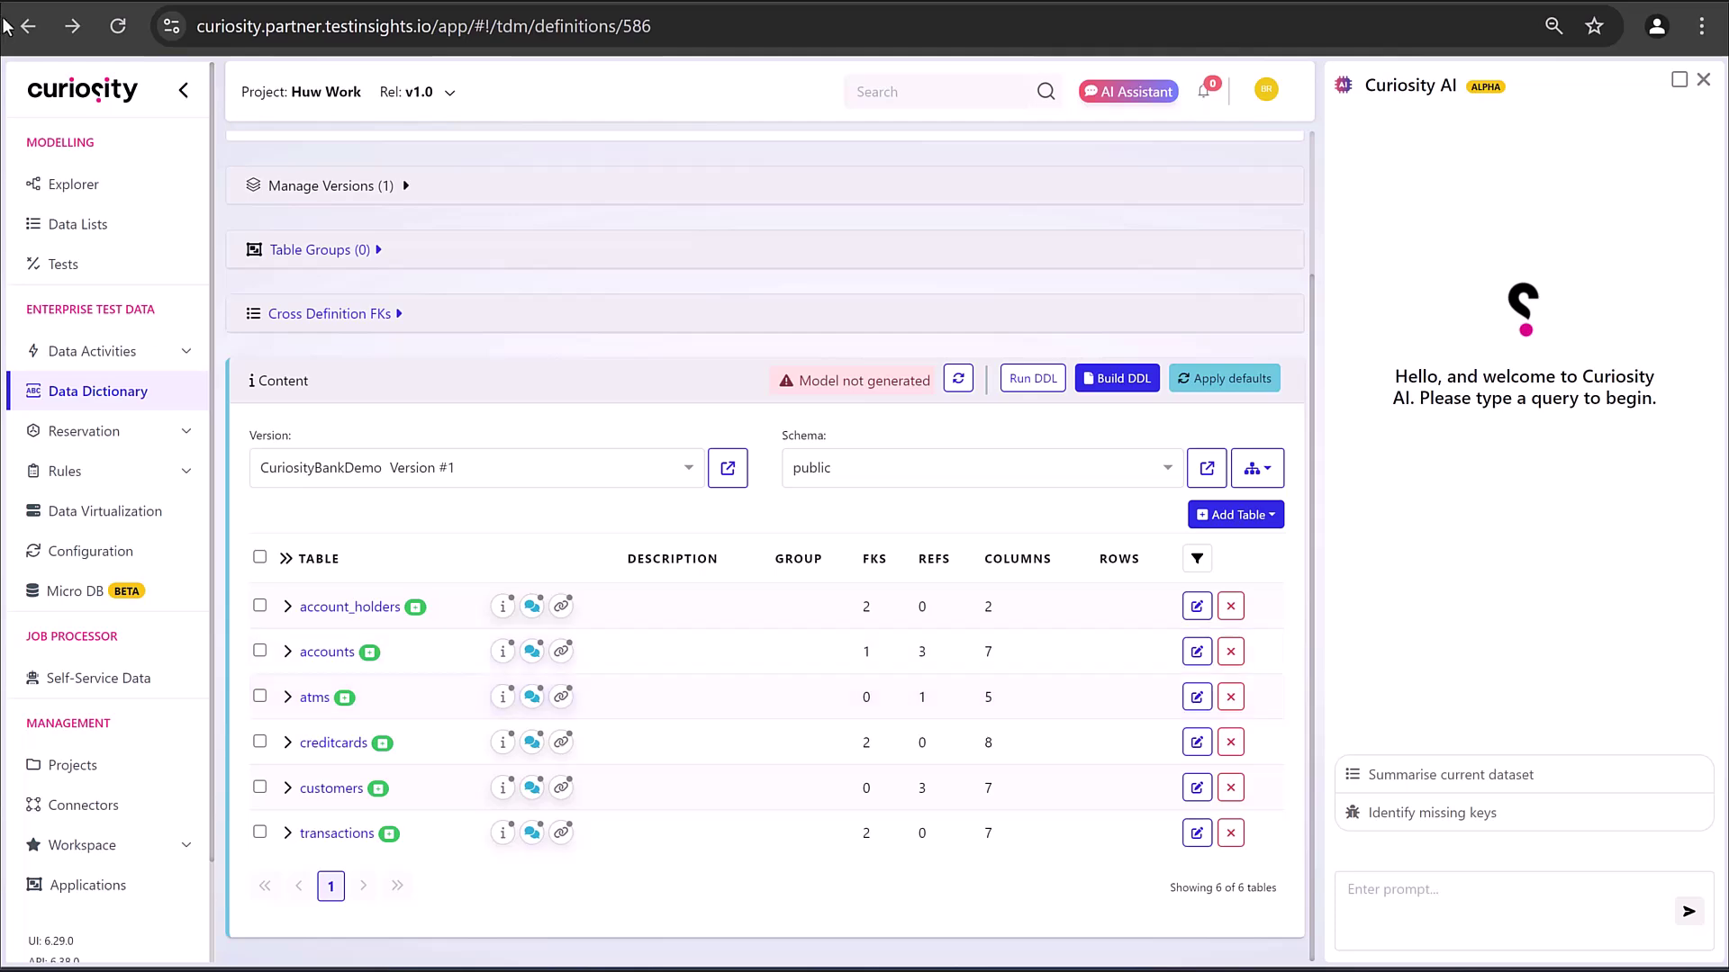
Go forward to the public schema details page and scroll down to its six tagged tables
{"action": "left_click", "coordinate": [74, 29]}
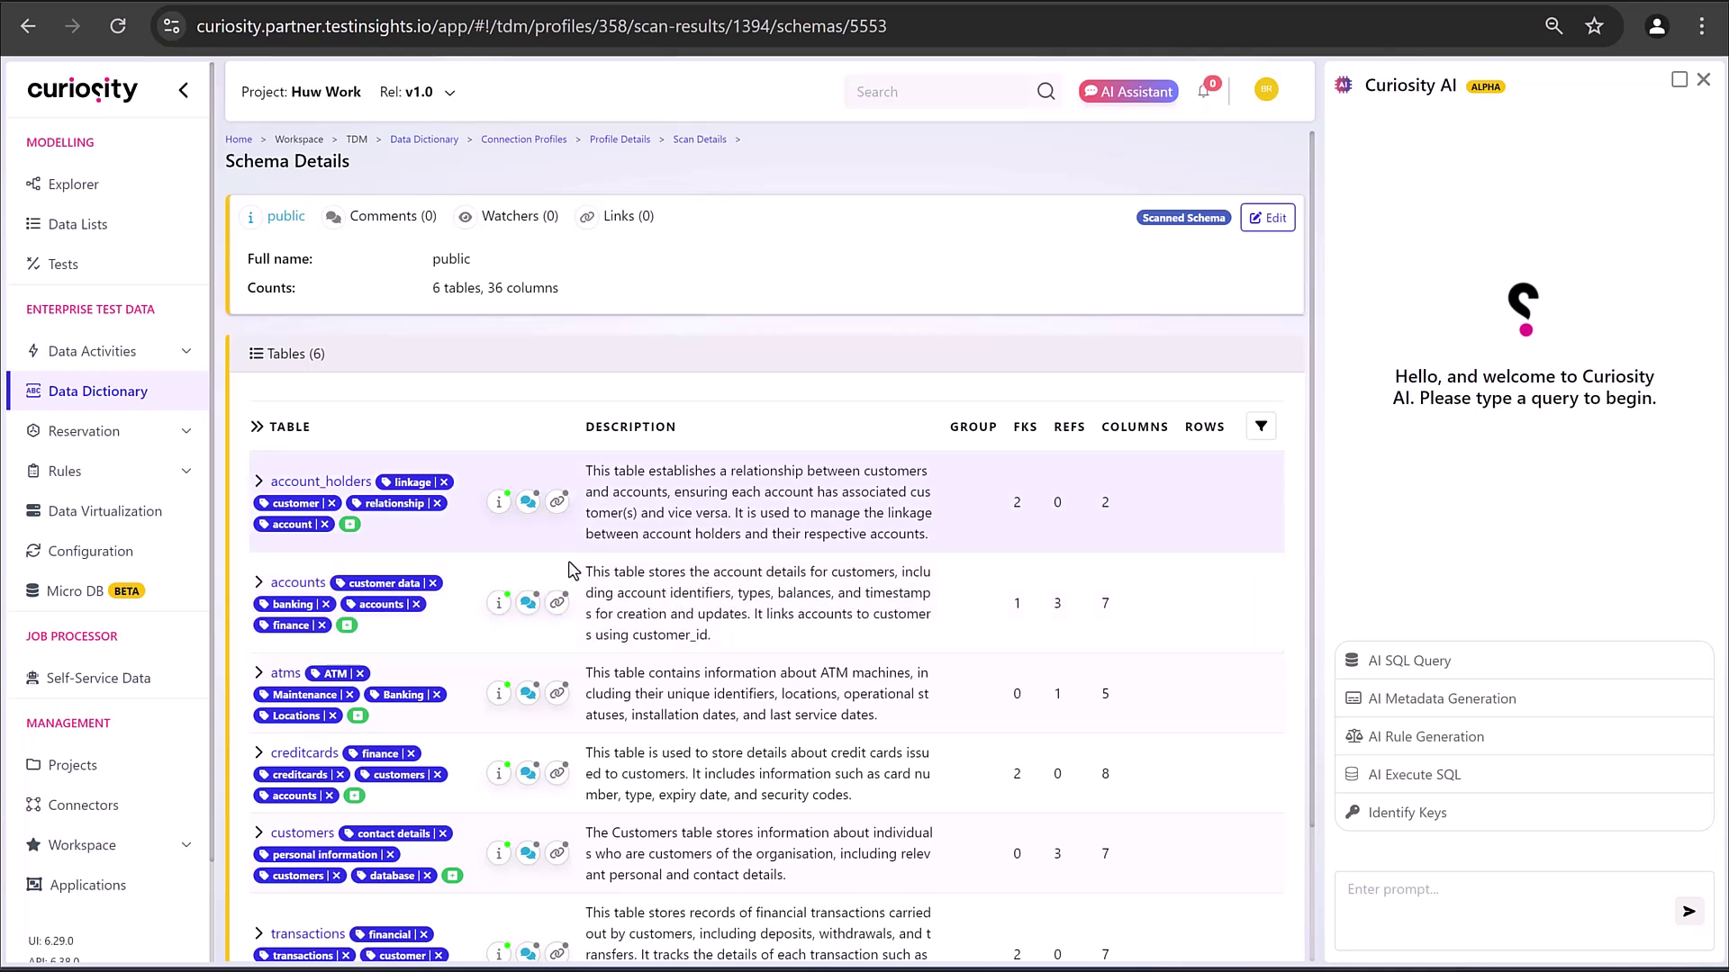
{"action": "scroll", "coordinate": [747, 657], "scroll_direction": "down", "scroll_amount": 2}
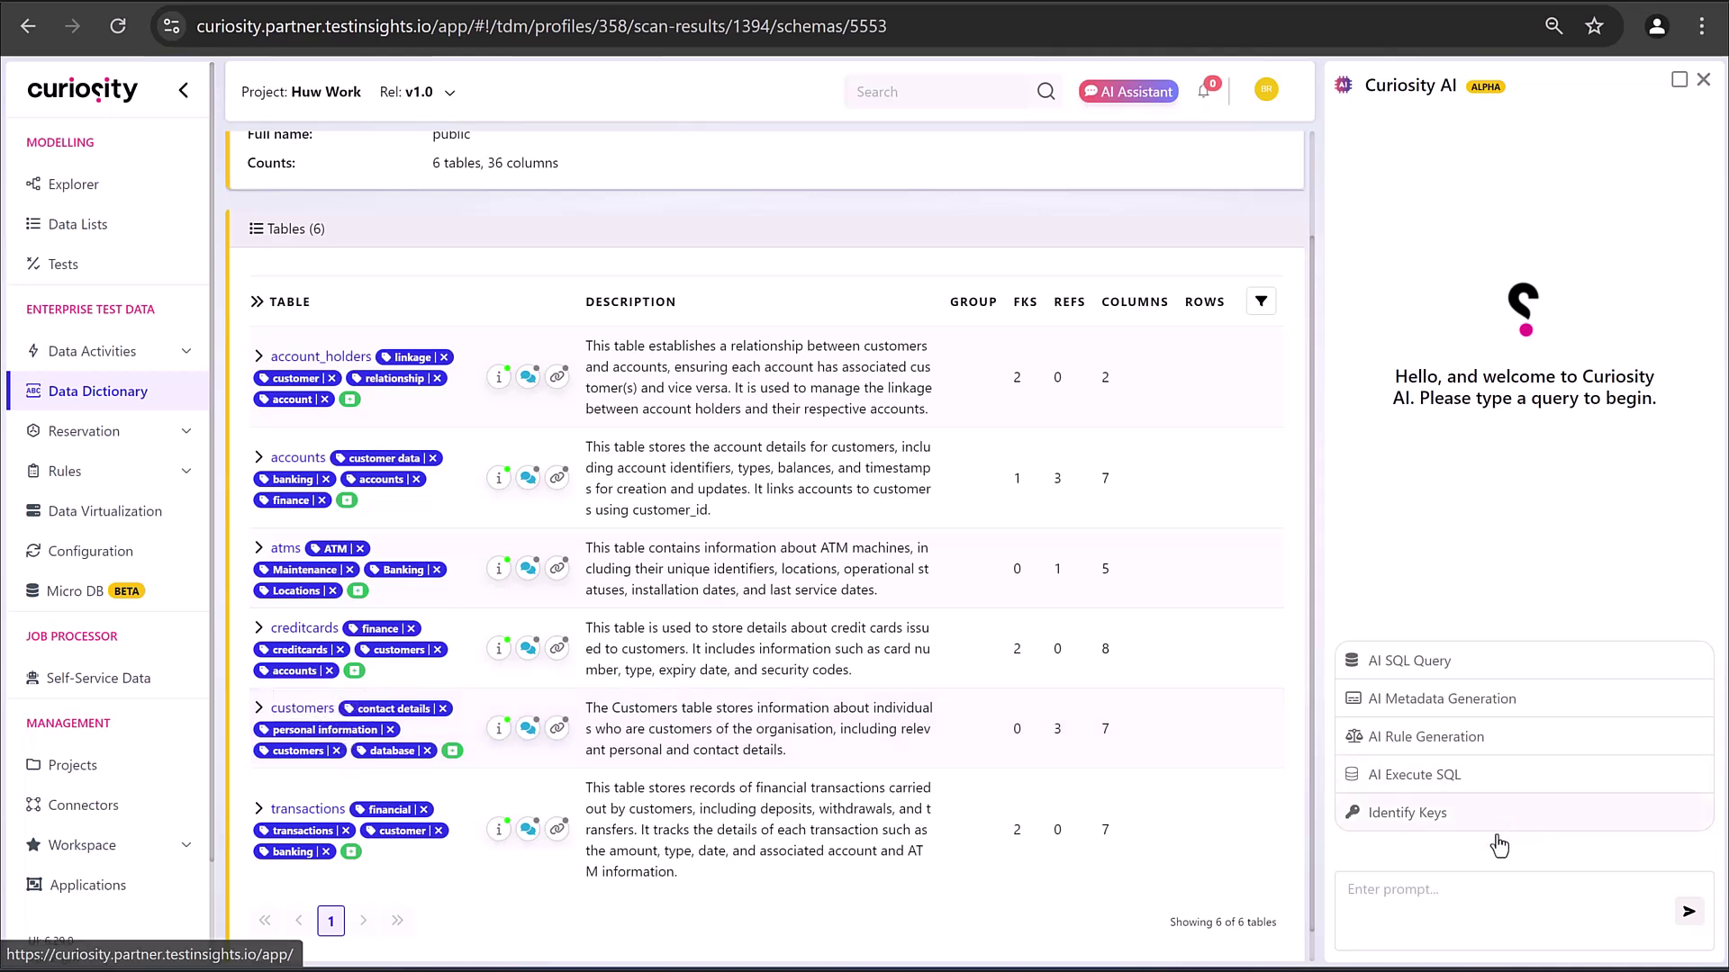
Ask Curiosity AI 'Find PII?' to flag the customer and credit card personal-data columns
{"action": "left_click", "coordinate": [1478, 892]}
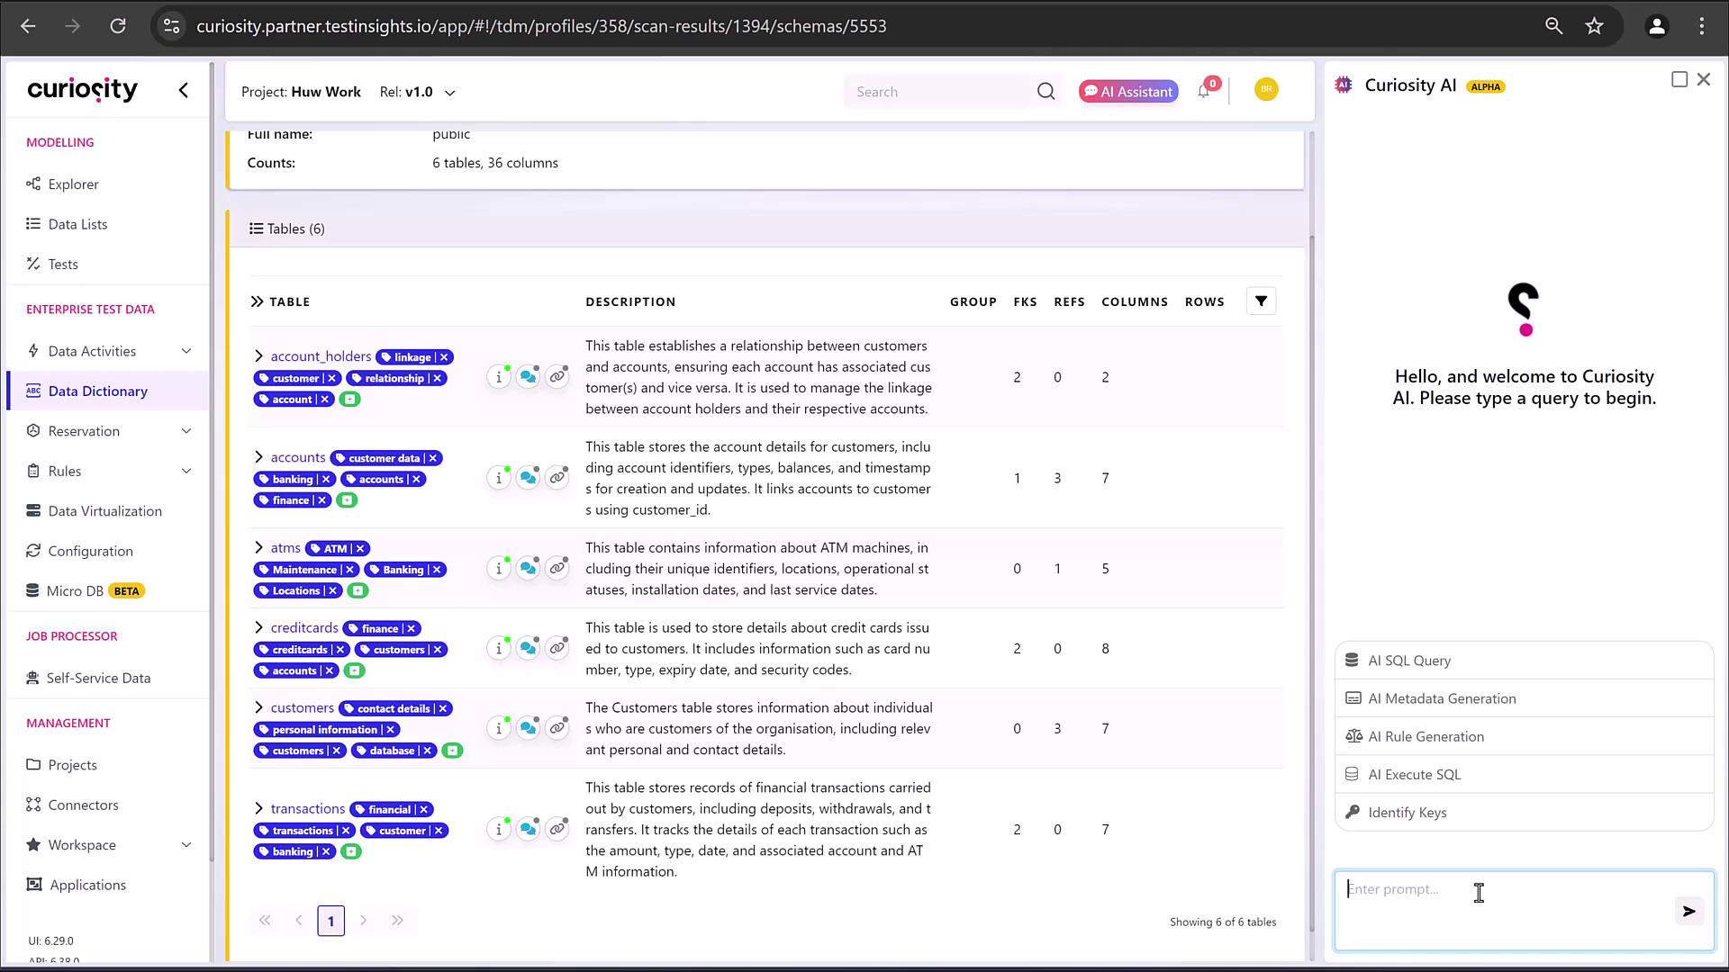
{"action": "type", "text": "Find PII?"}
{"action": "key", "text": "Return"}
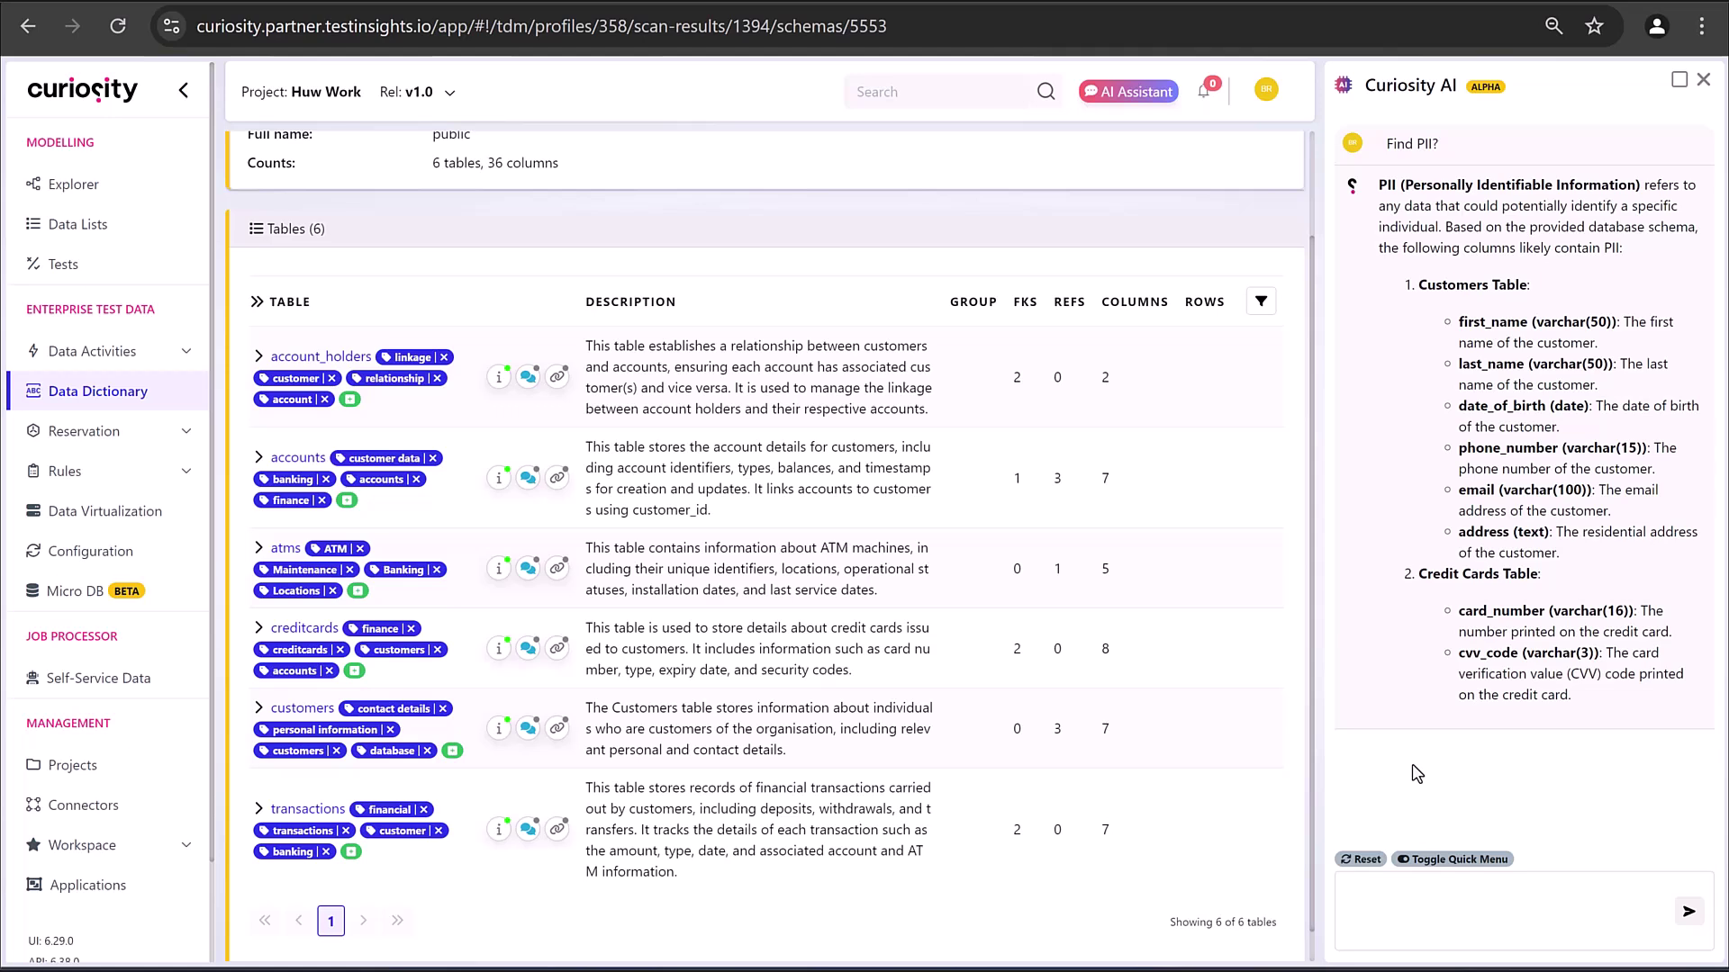
{"action": "left_click", "coordinate": [1410, 905]}
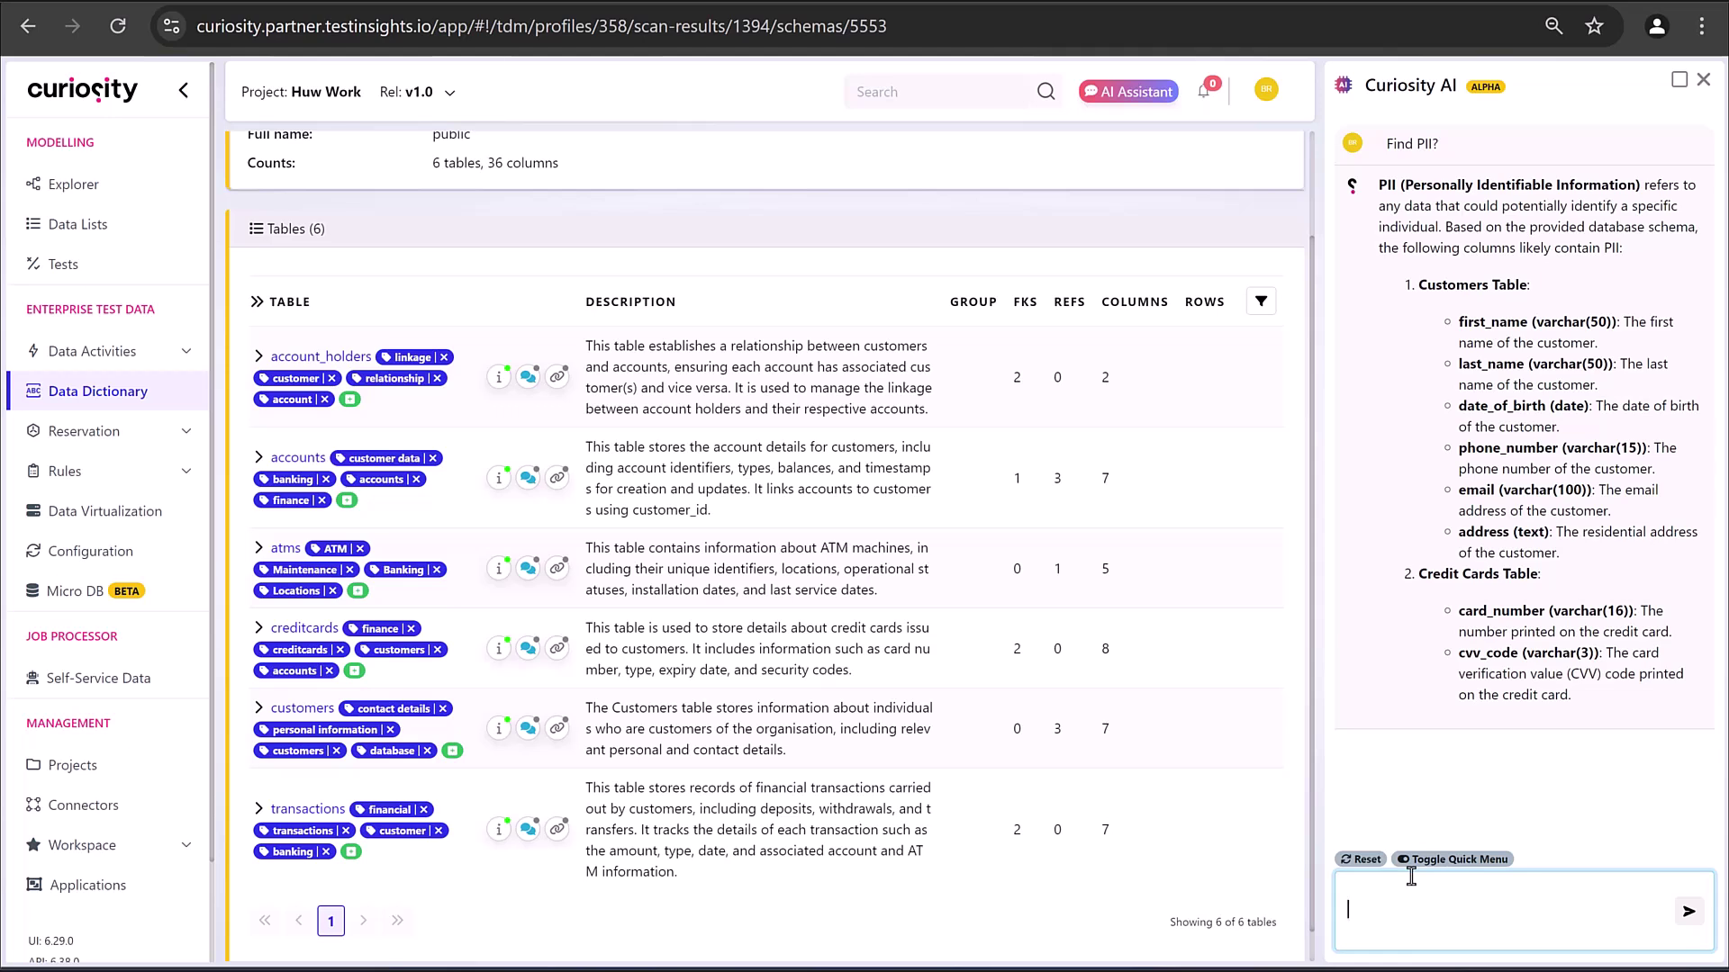
Ask Curiosity AI to create a customer with a given full name and review the generated INSERT statement
{"action": "type", "text": "create me a customer in"}
{"action": "key", "text": "BackSpace"}
{"action": "key", "text": "BackSpace"}
{"action": "type", "text": "called Brian Dav"}
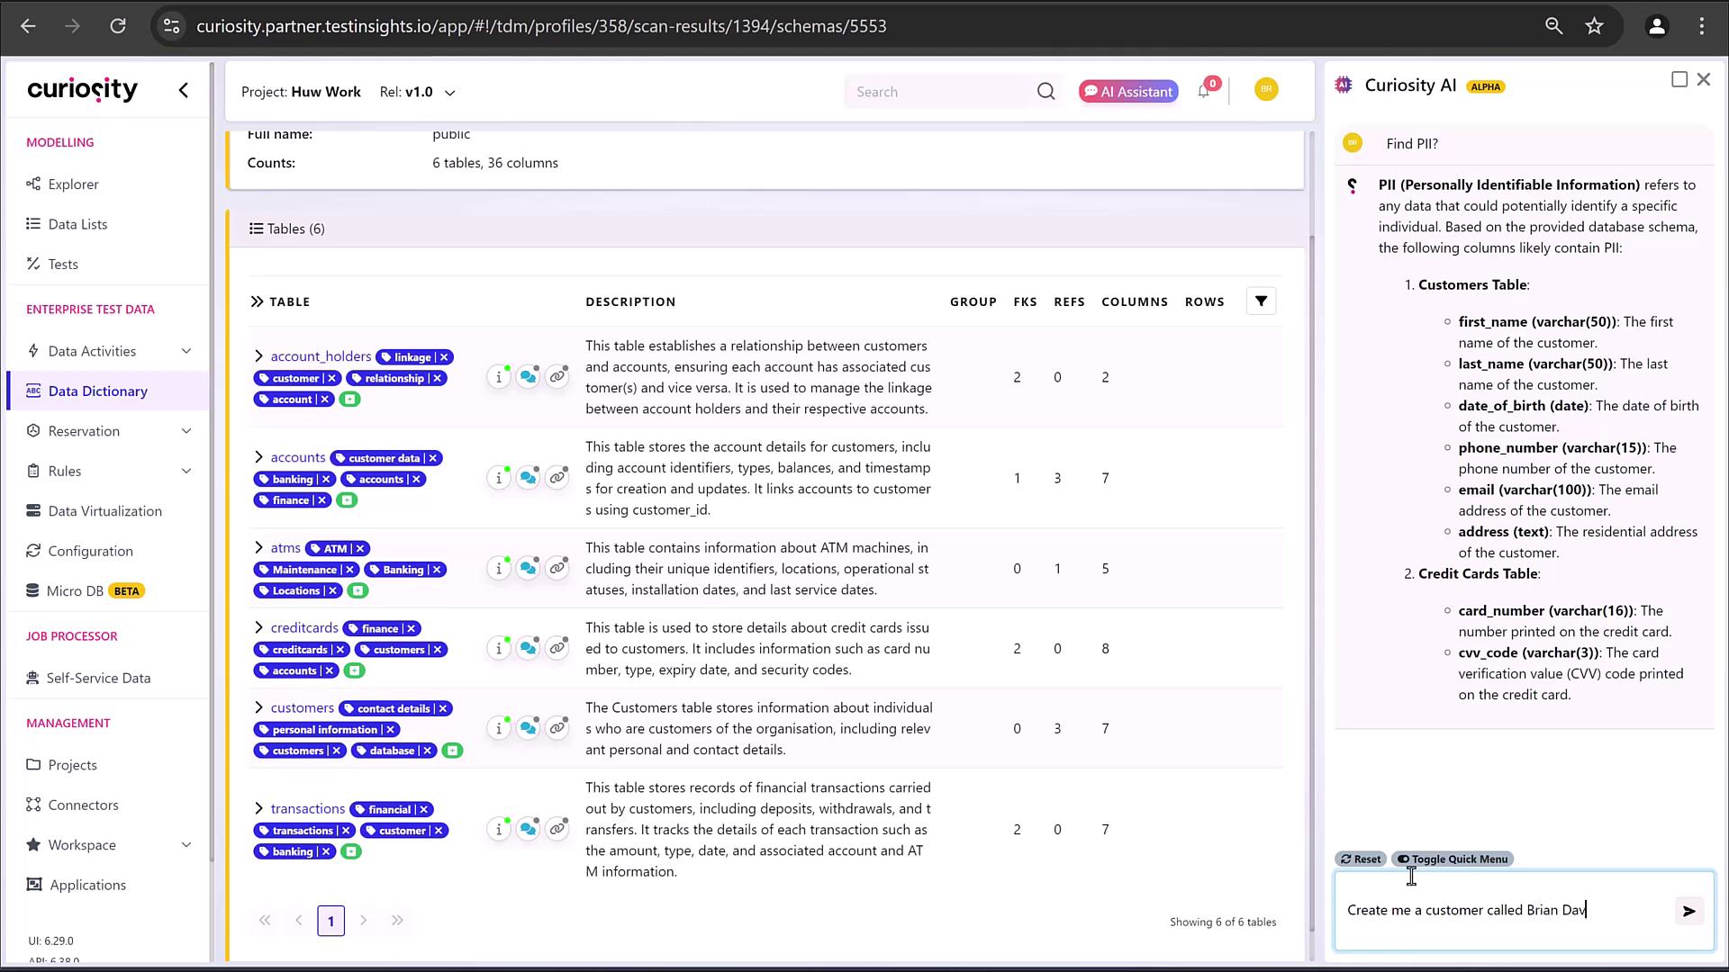
{"action": "type", "text": "ies"}
{"action": "key", "text": "Return"}
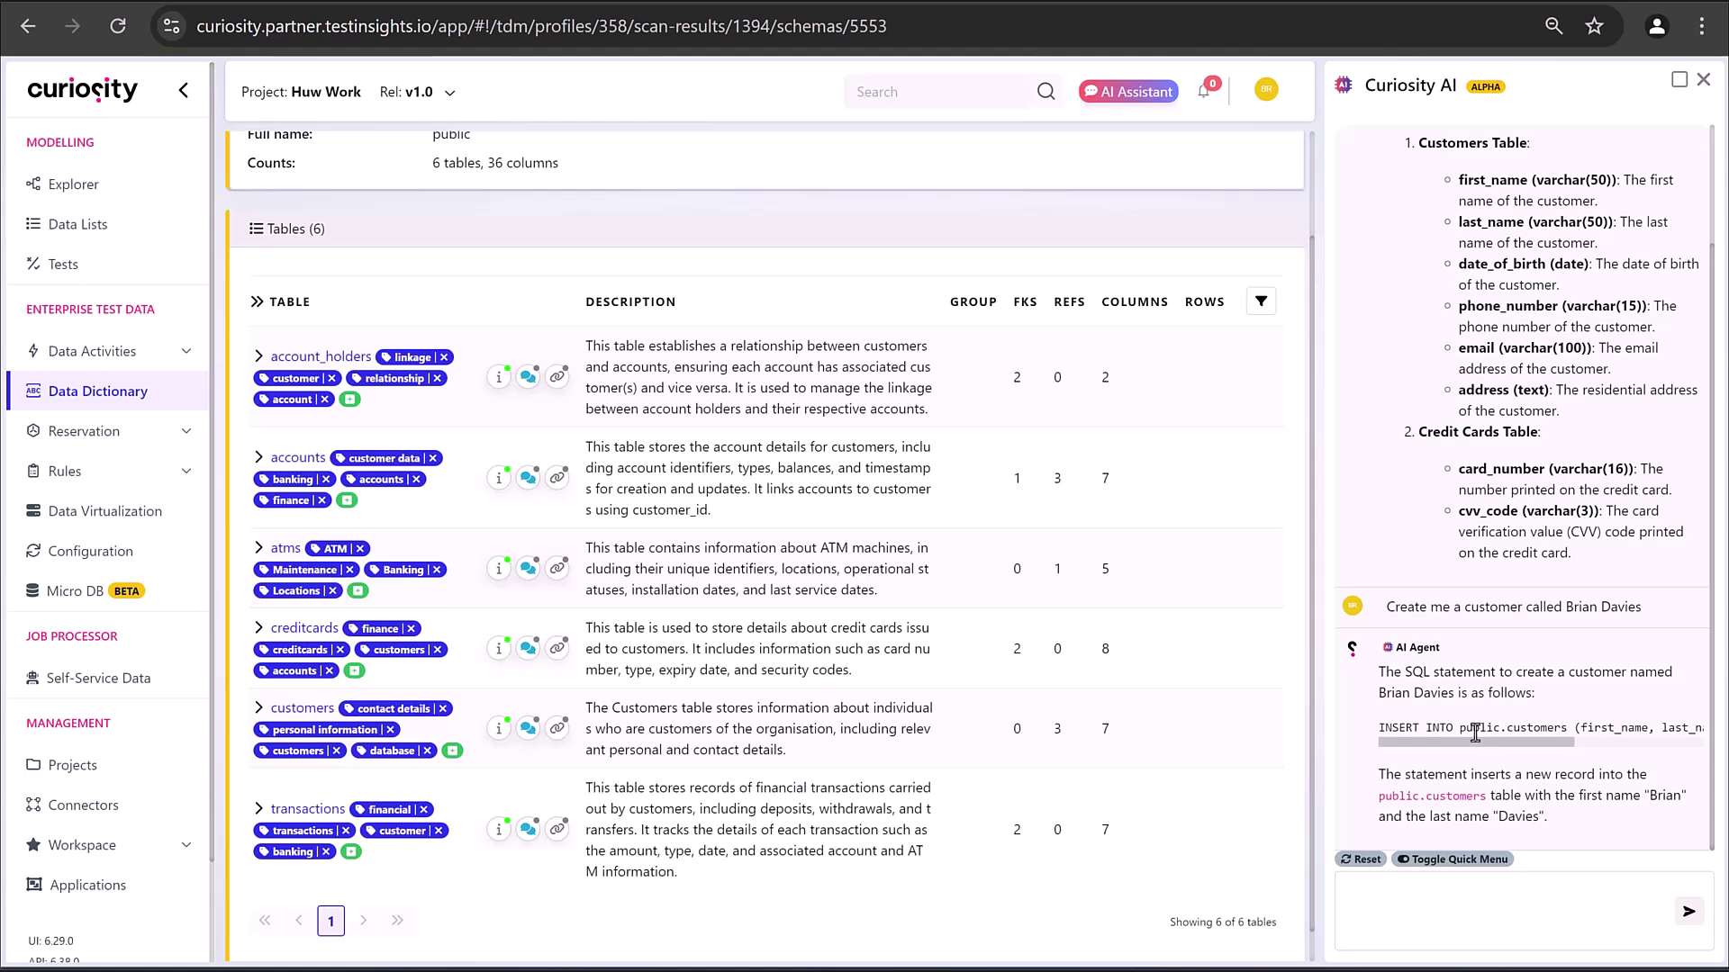
{"action": "left_click_drag", "start_coordinate": [1468, 752], "coordinate": [1333, 761]}
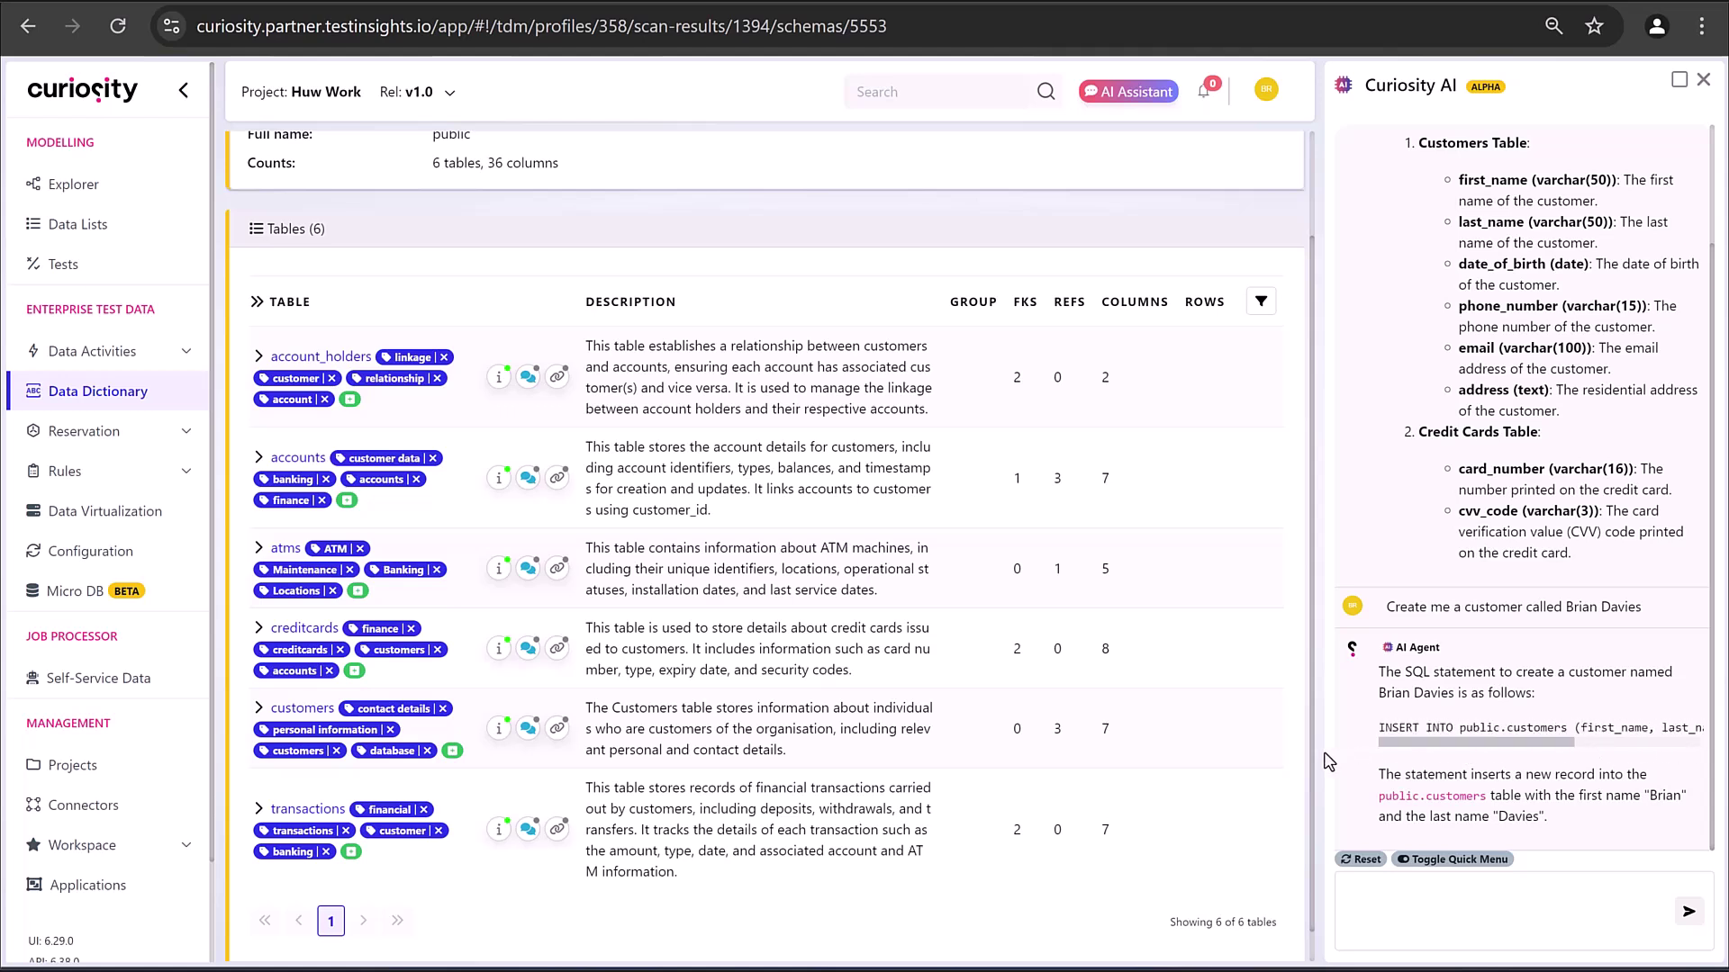
Send 'Execute this' to run the insert, which fails on the NOT NULL date_of_birth constraint
{"action": "left_click", "coordinate": [1468, 905]}
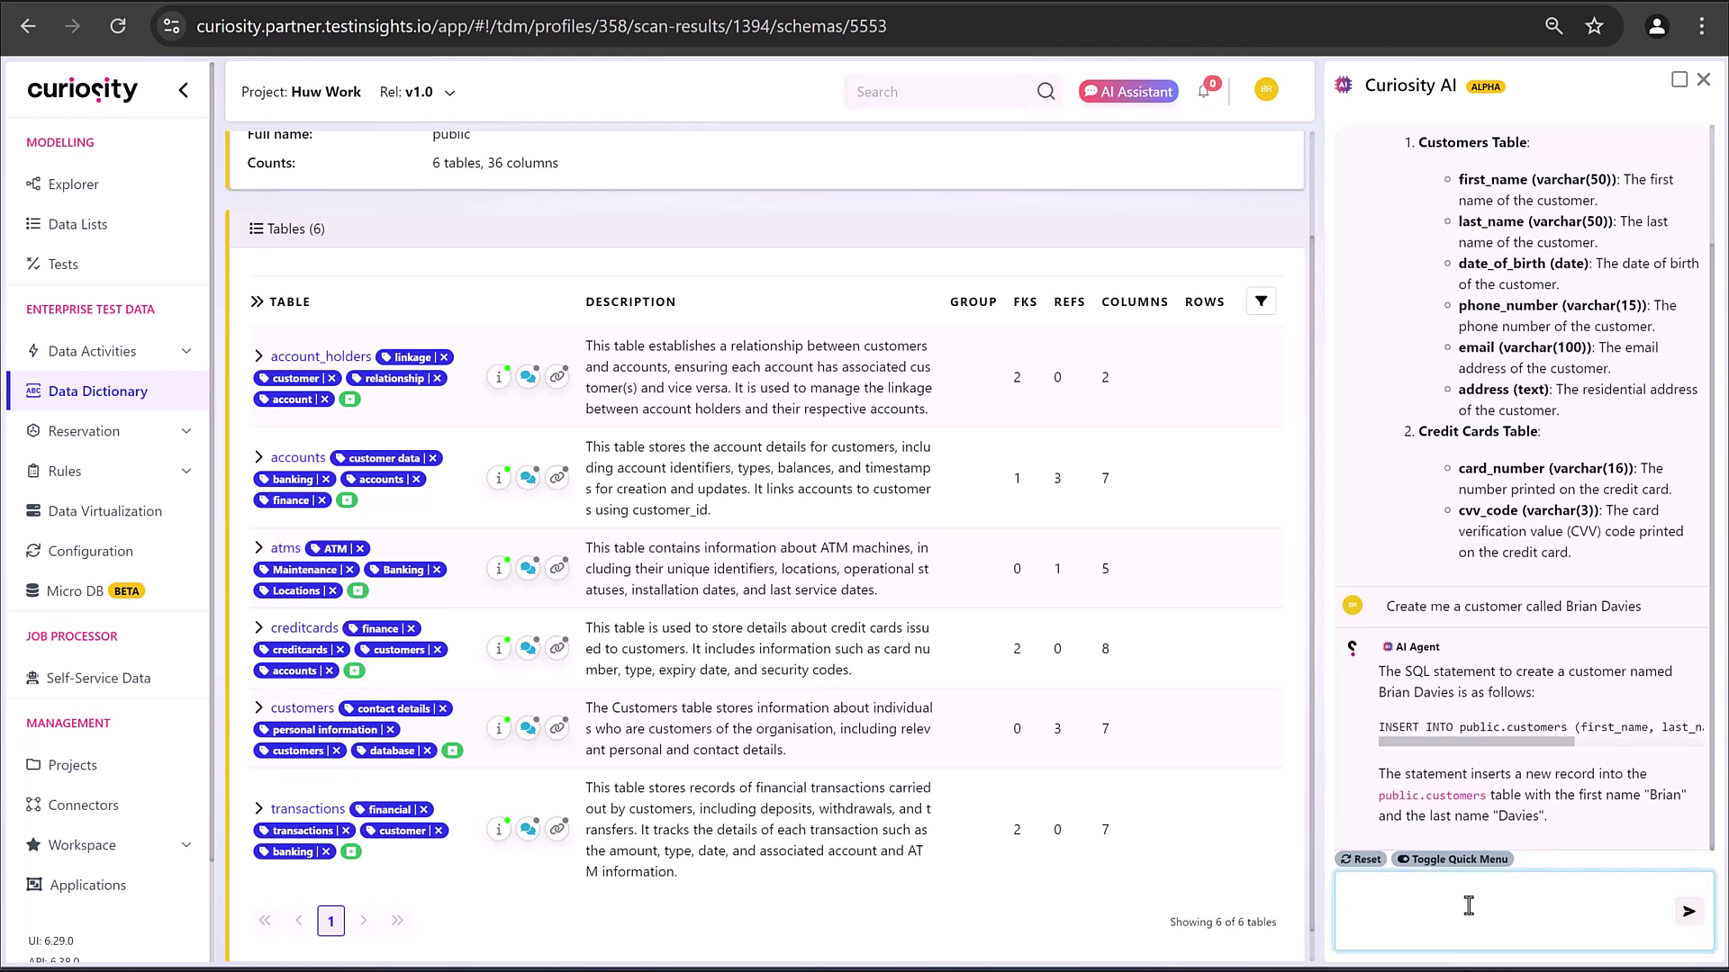
{"action": "type", "text": "Execute "}
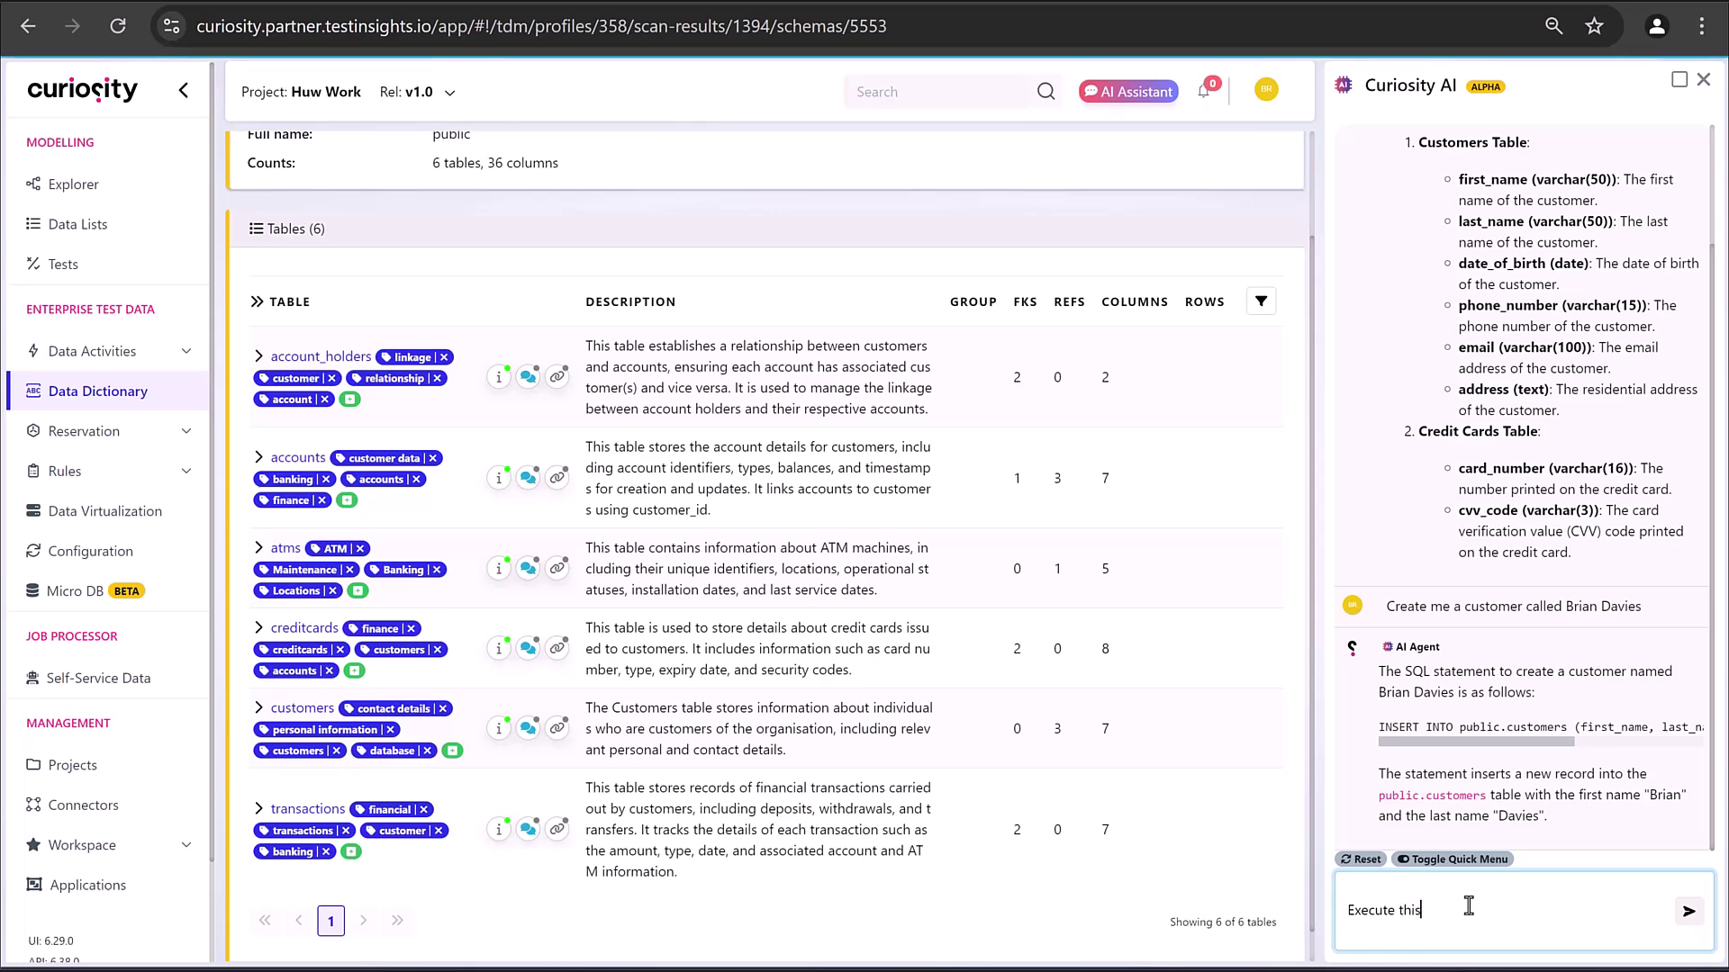
{"action": "type", "text": "this"}
{"action": "key", "text": "Return"}
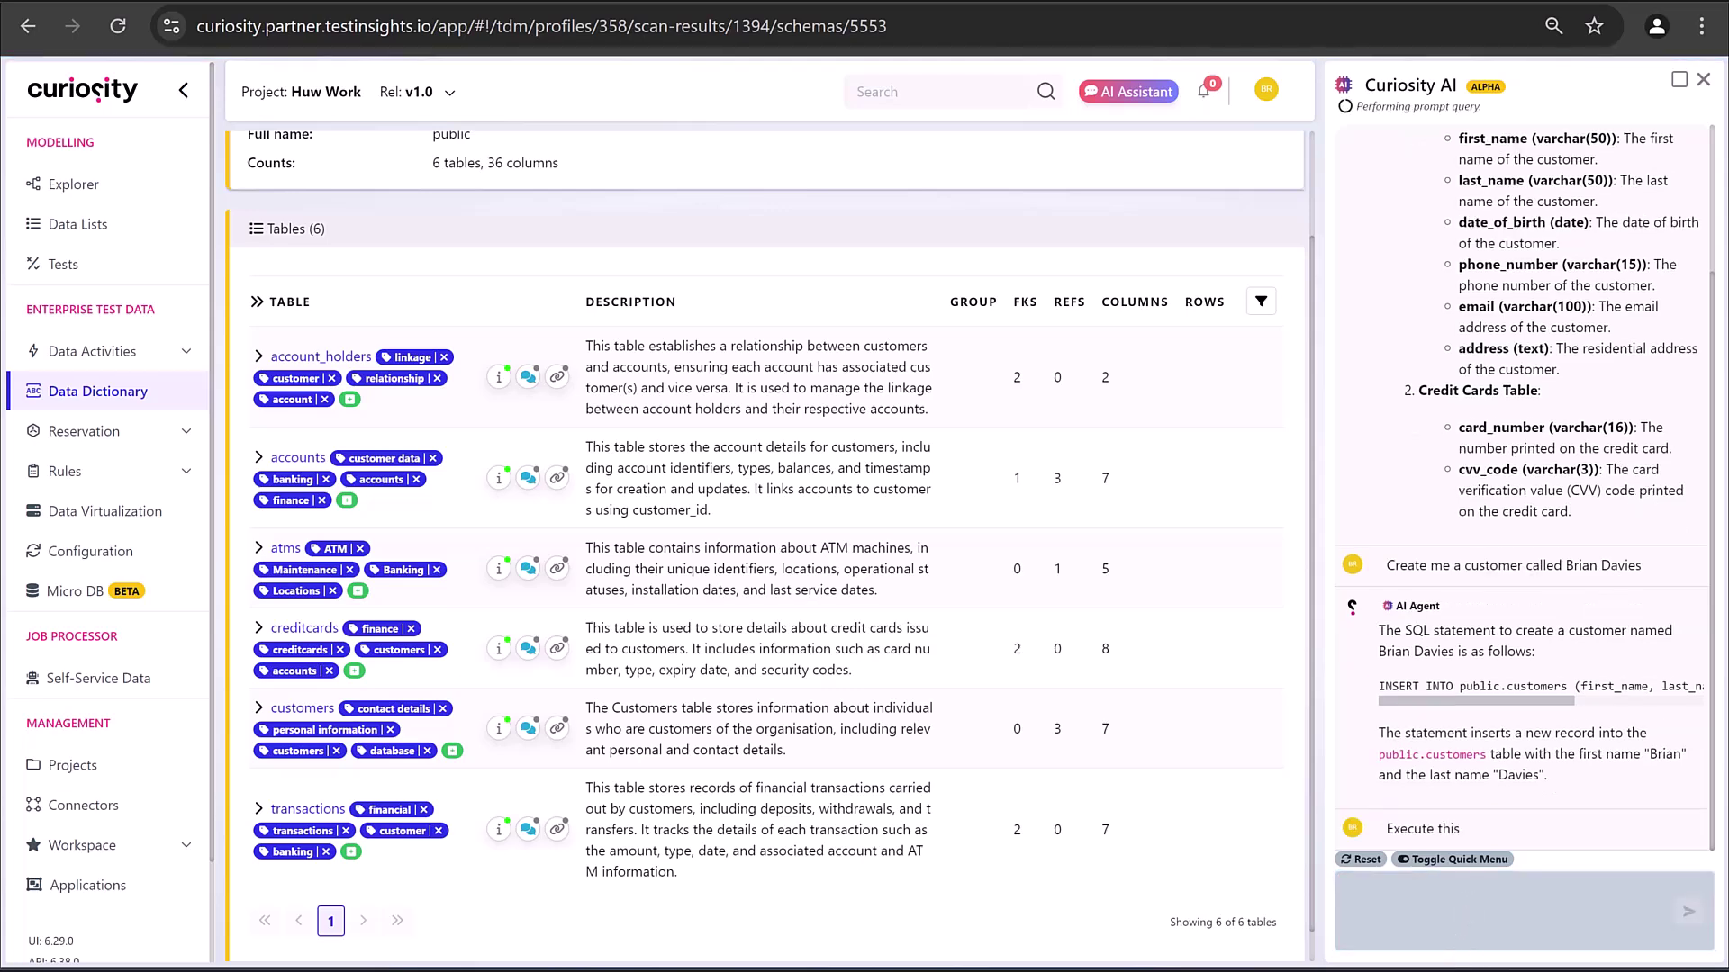
{"action": "key", "text": "super+space"}
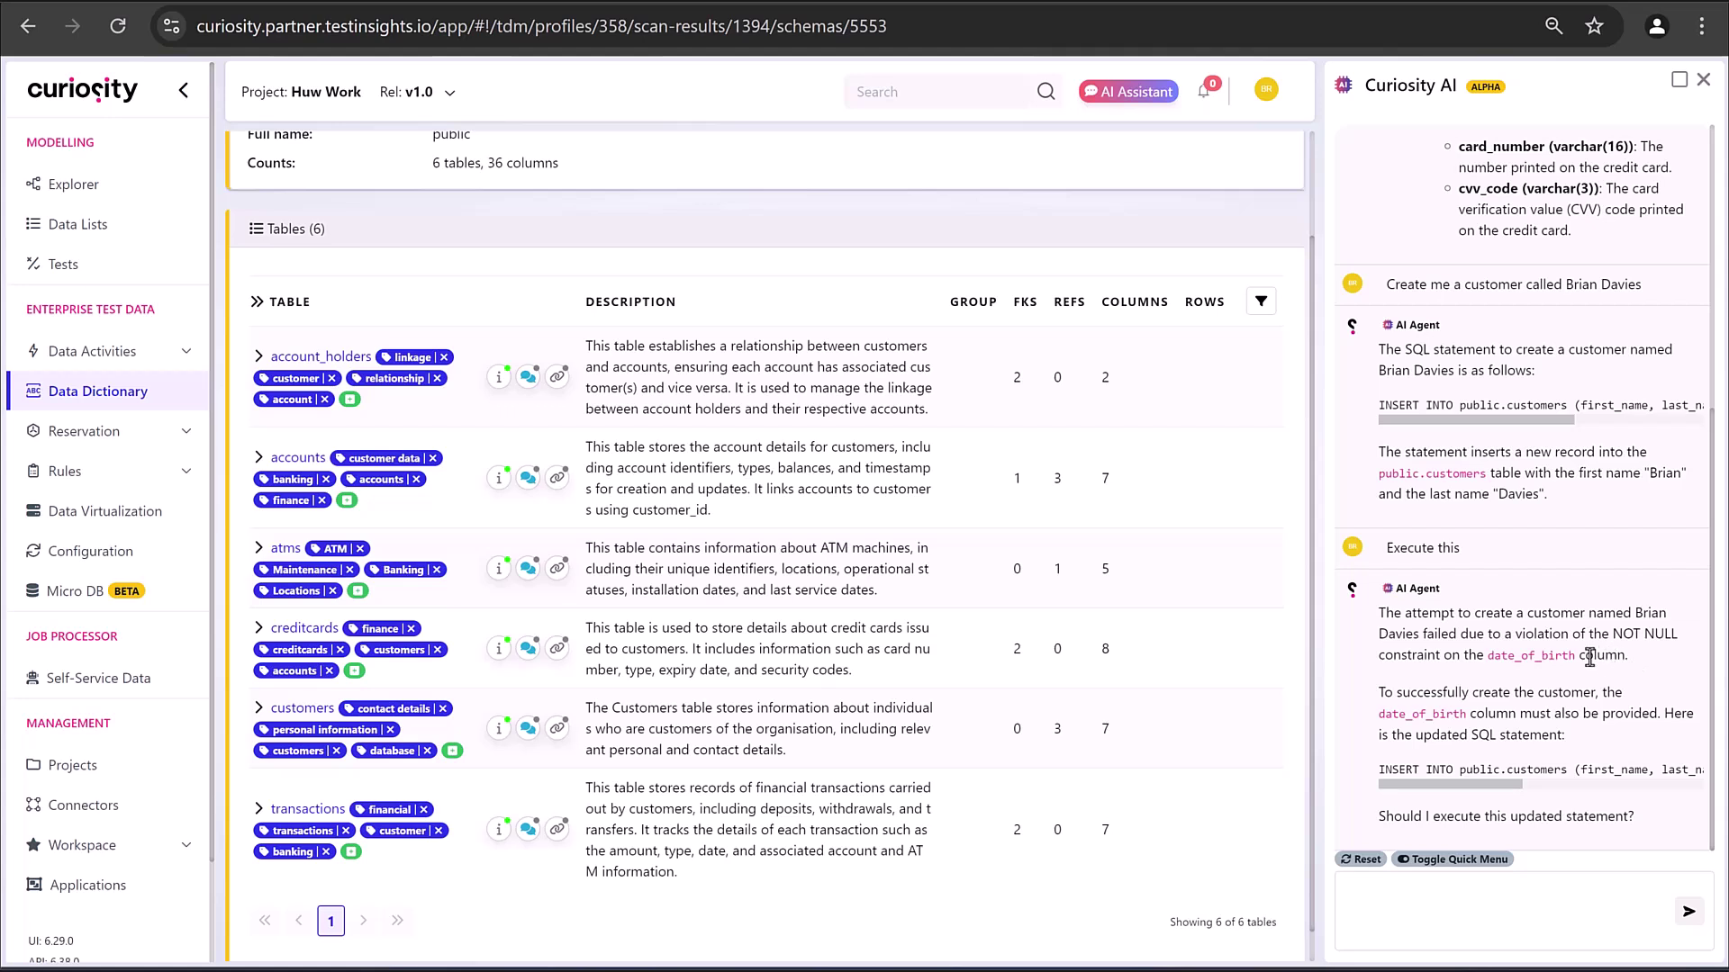
Reply 'You choose the DoB' so the customer is created with birth date January 1, 1990
{"action": "left_click", "coordinate": [1468, 900]}
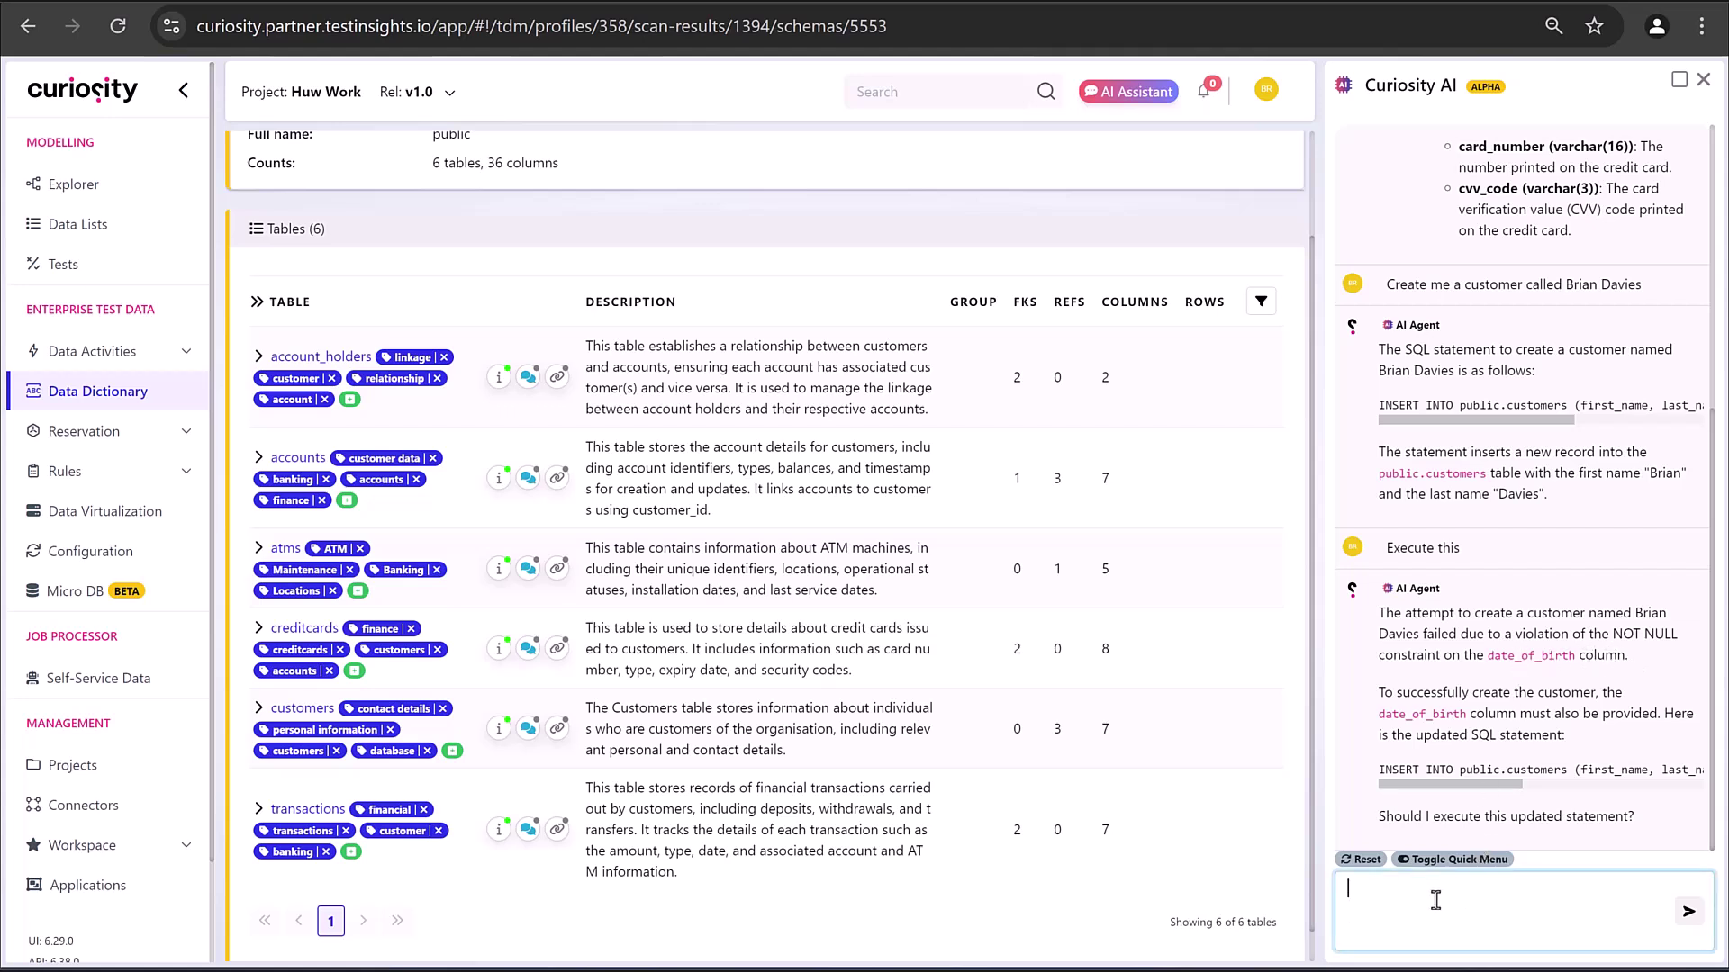
{"action": "type", "text": "You choose the DoB"}
{"action": "key", "text": "Return"}
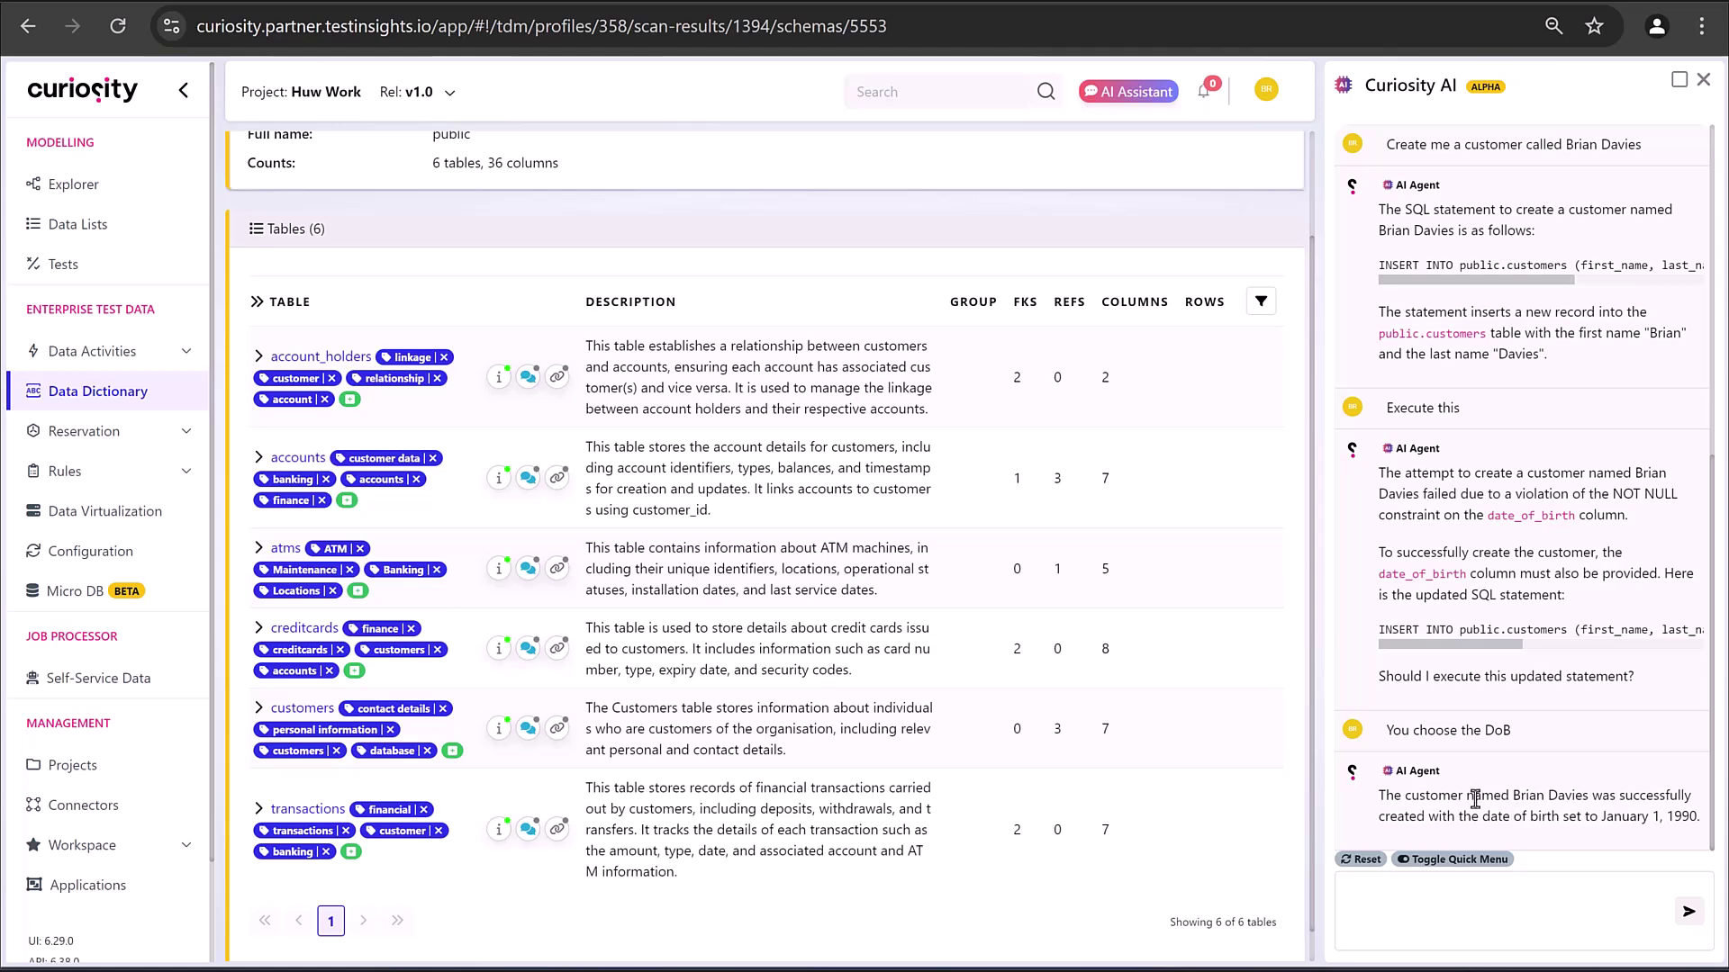
Ask 'Give me the customer id?', select the returned ID, and open Micro DB in a new tab
{"action": "left_click", "coordinate": [1489, 896]}
{"action": "type", "text": "Give me the cus"}
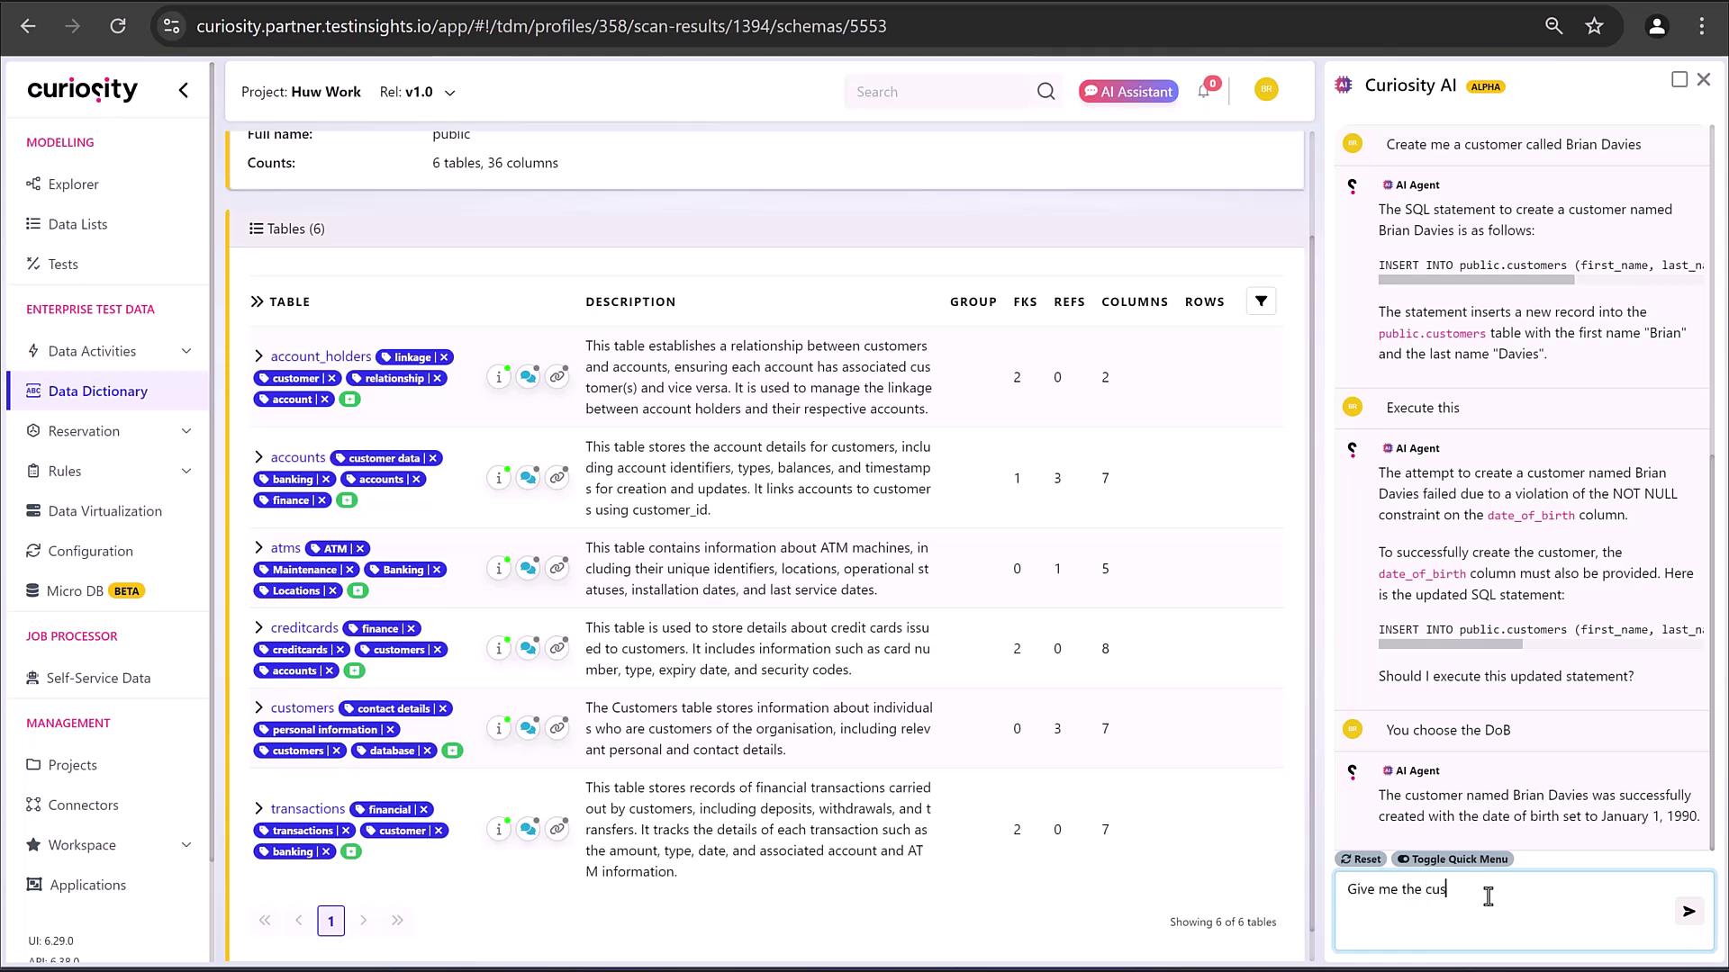
{"action": "type", "text": "tomer id?"}
{"action": "key", "text": "Return"}
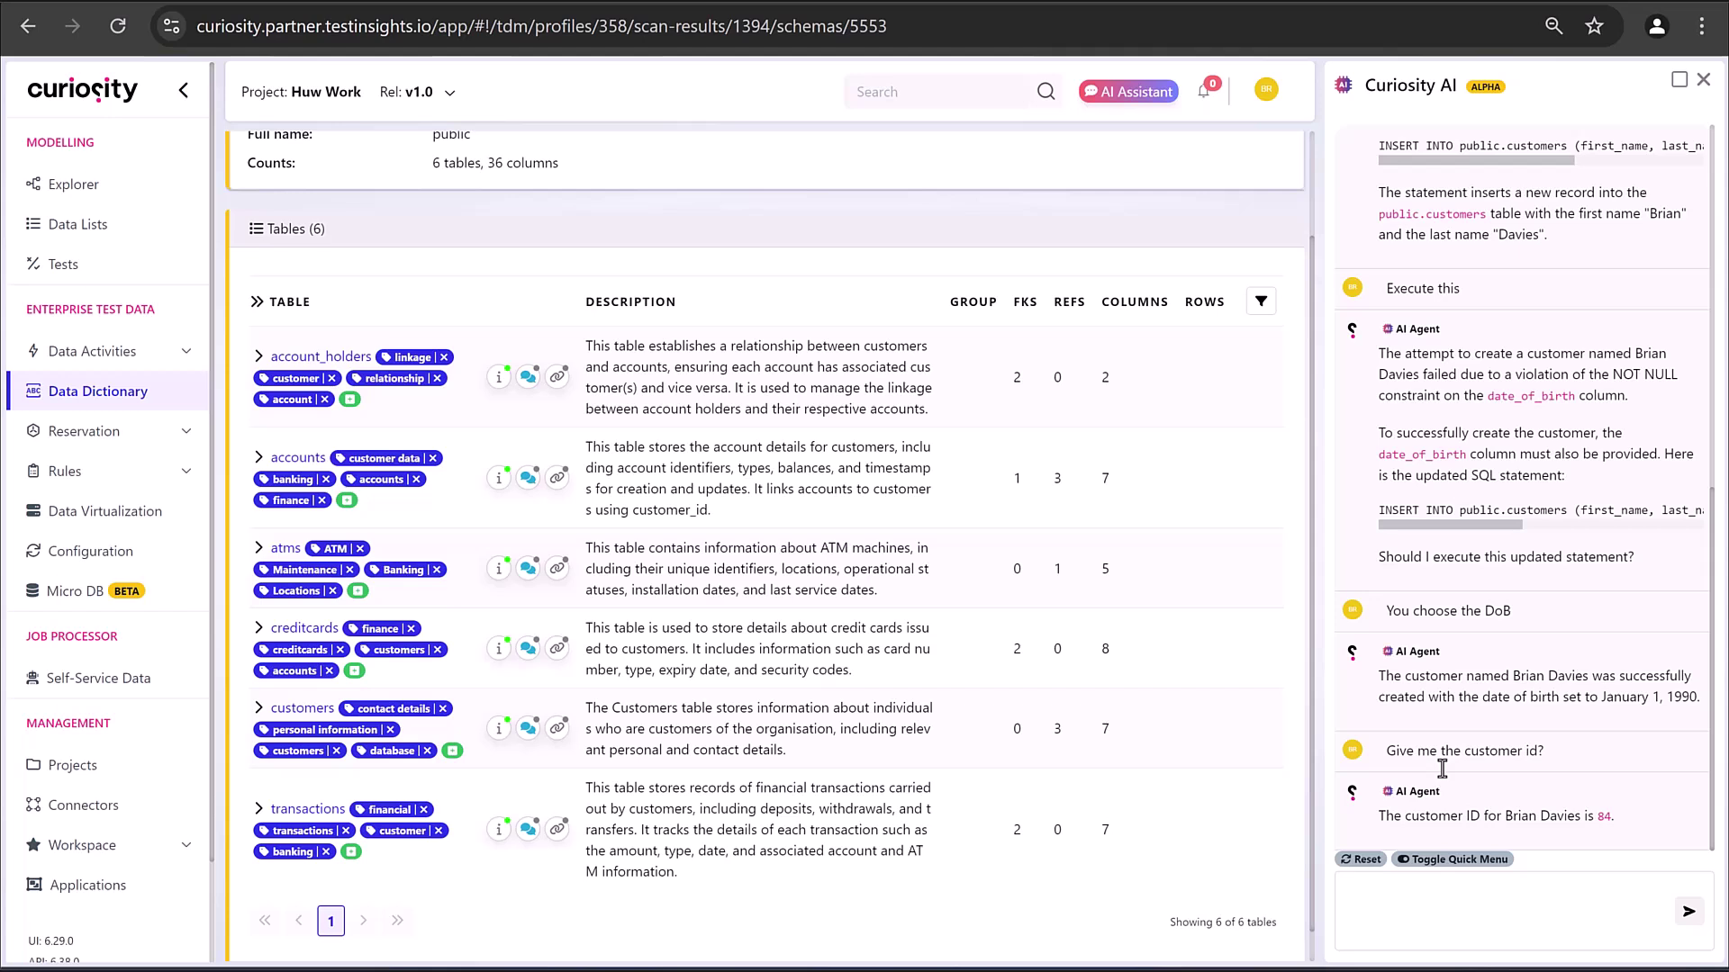
{"action": "double_click", "coordinate": [1603, 816]}
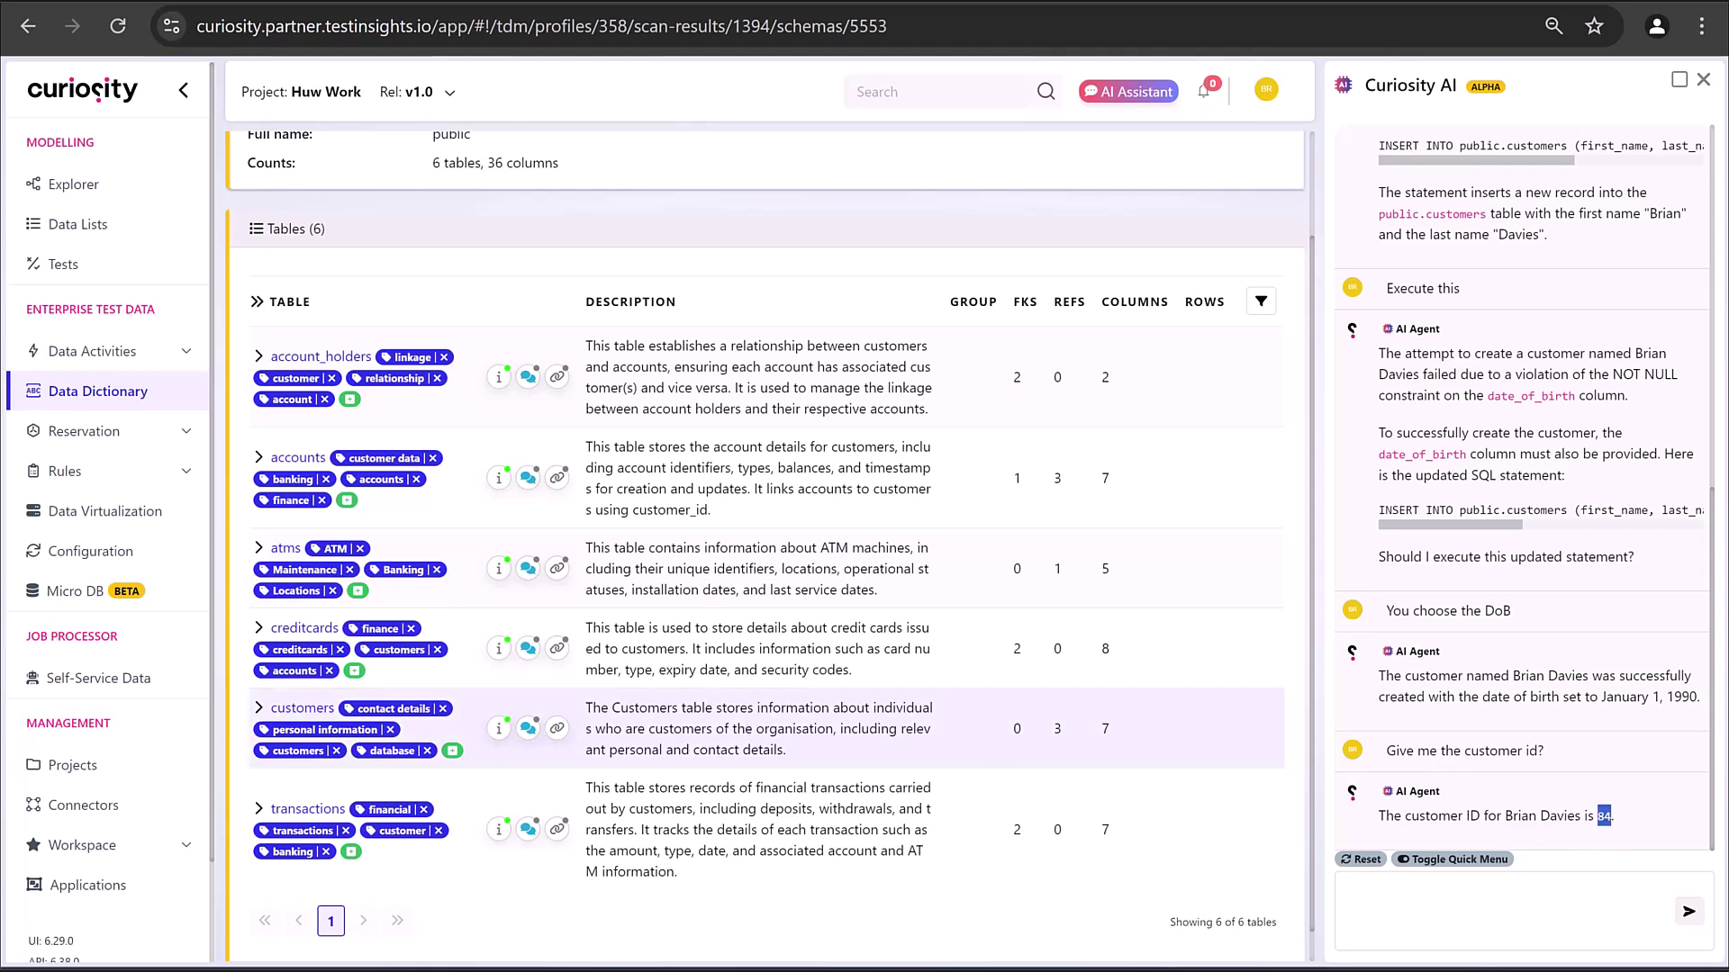
{"action": "right_click", "coordinate": [85, 603]}
In Micro DB, run a Select on customers via CuriosityBank_CuriosityBankDemo and check for the new row
{"action": "left_click", "coordinate": [143, 664]}
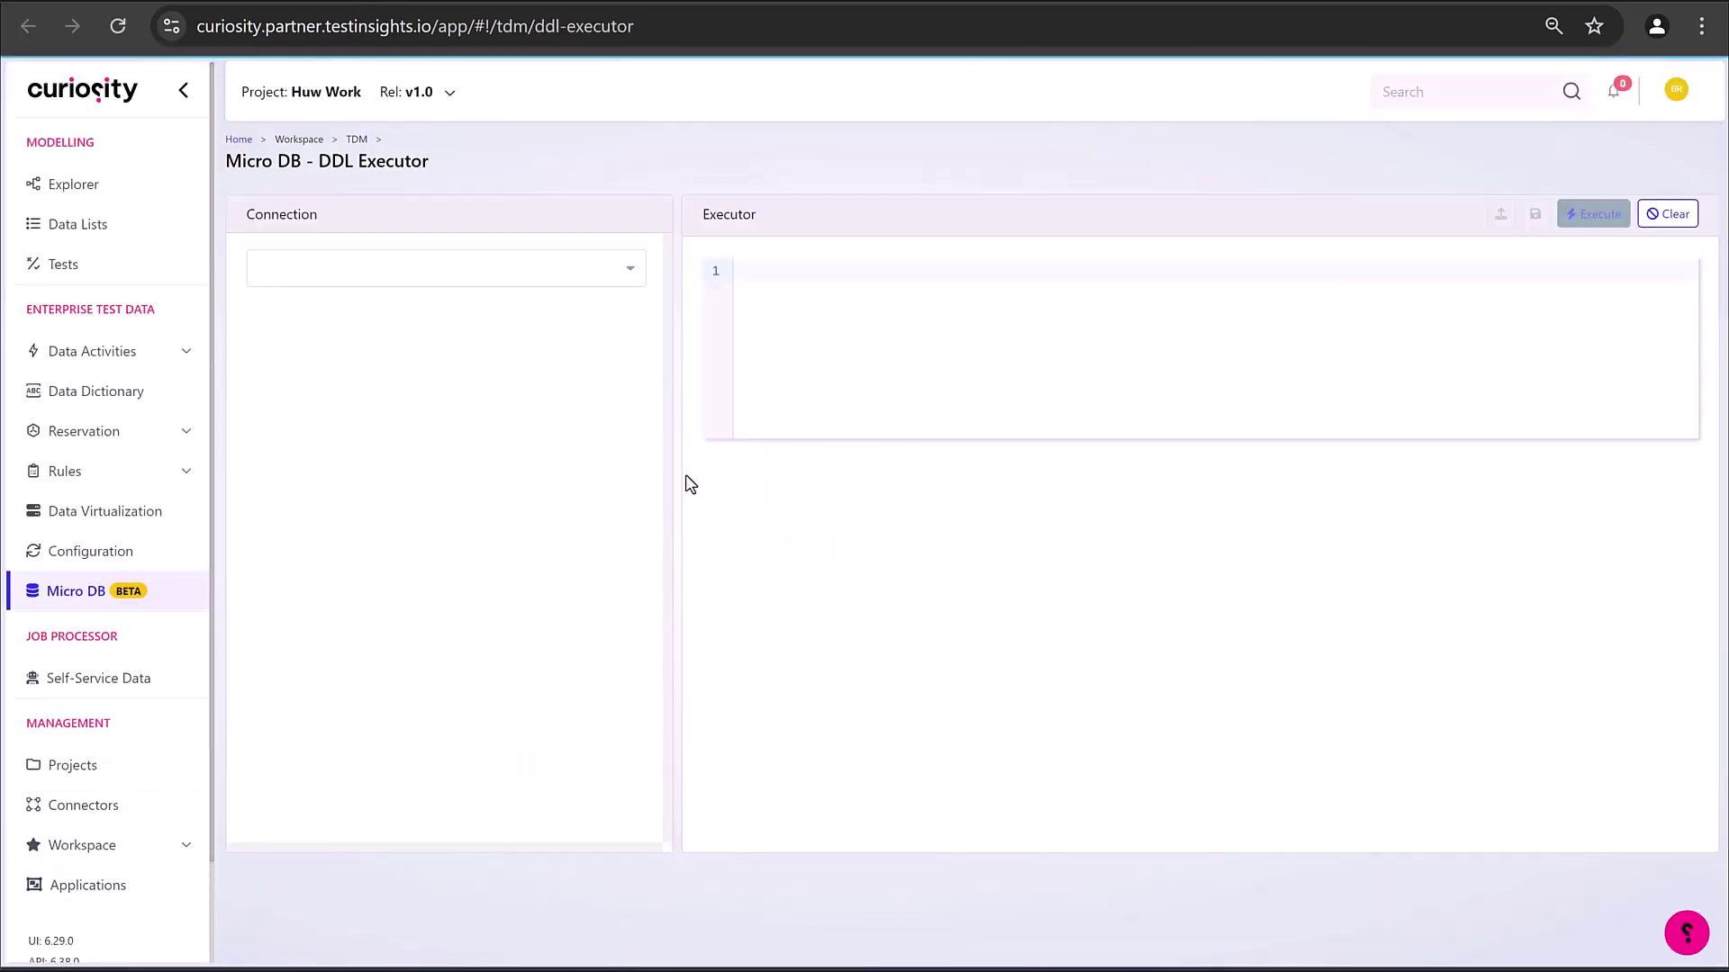
{"action": "left_click", "coordinate": [598, 270]}
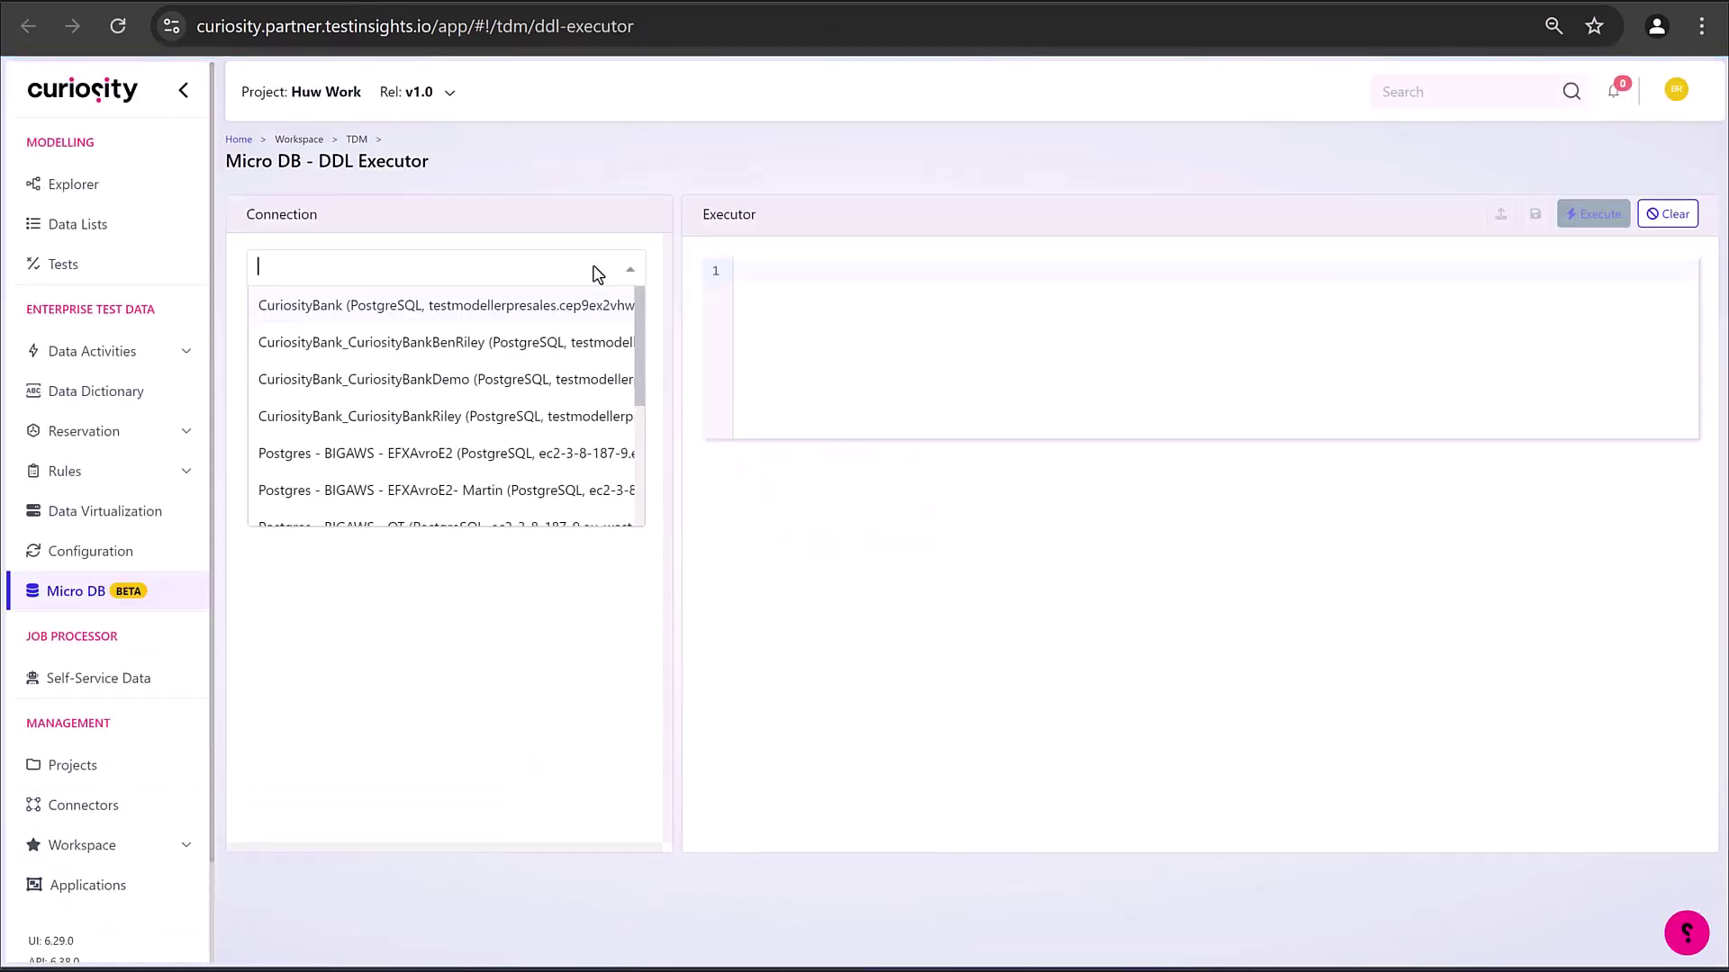
{"action": "left_click", "coordinate": [411, 387]}
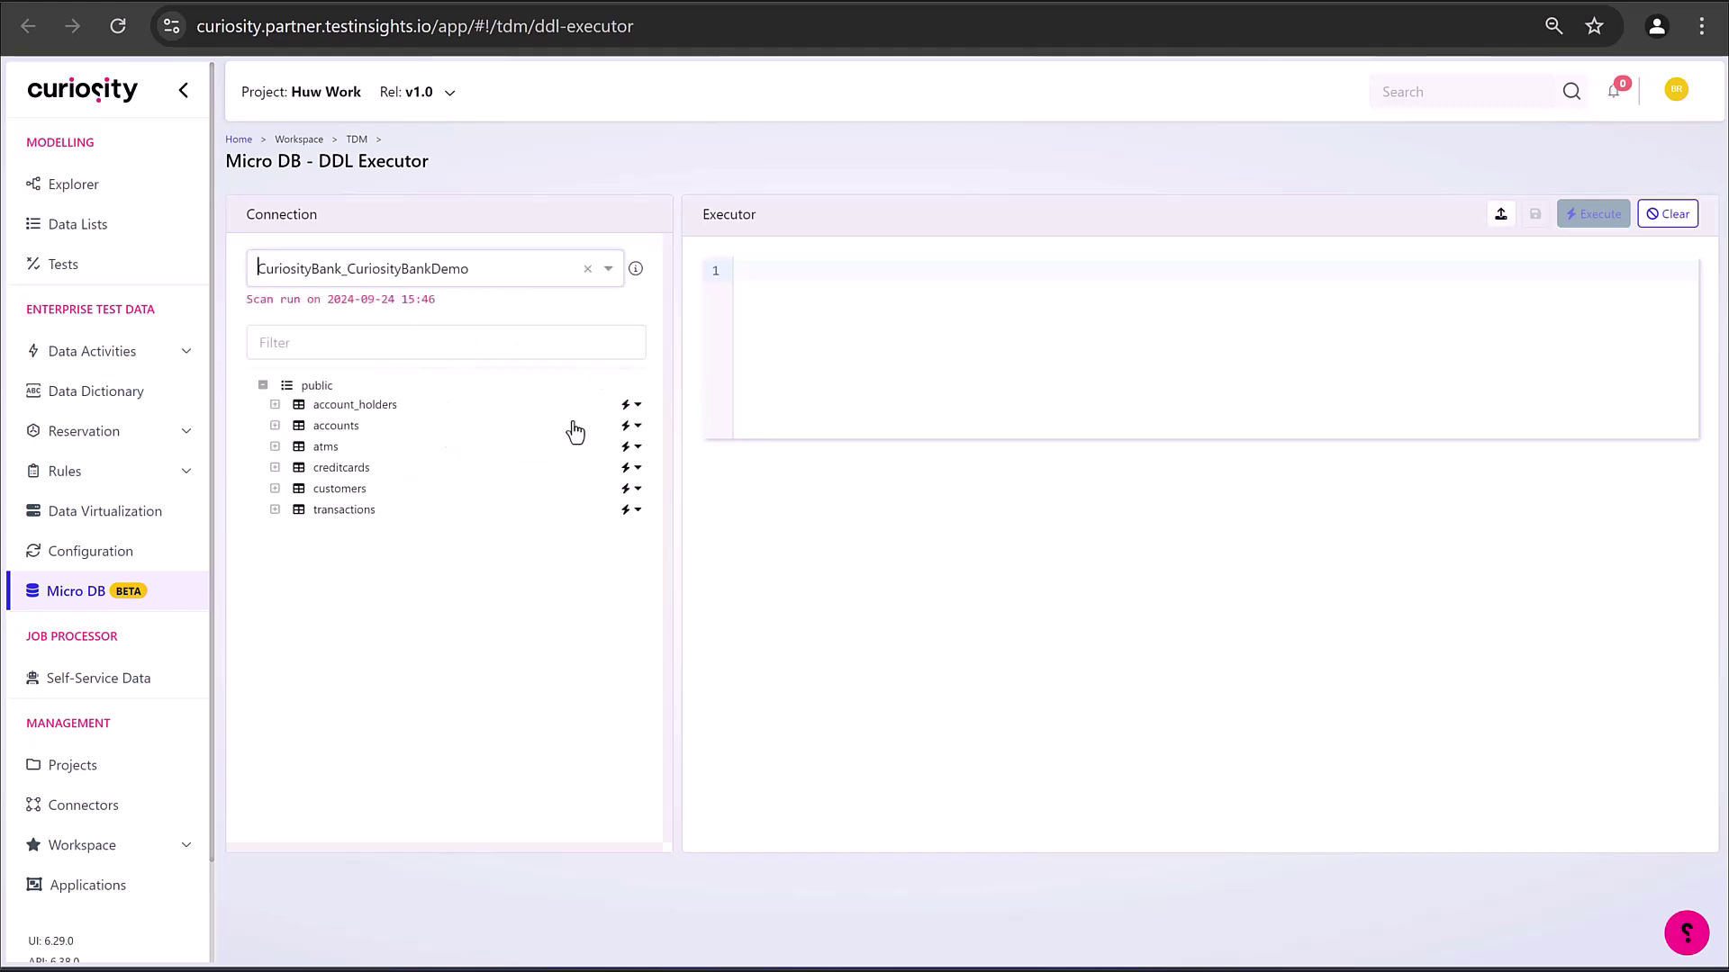
{"action": "left_click", "coordinate": [919, 339]}
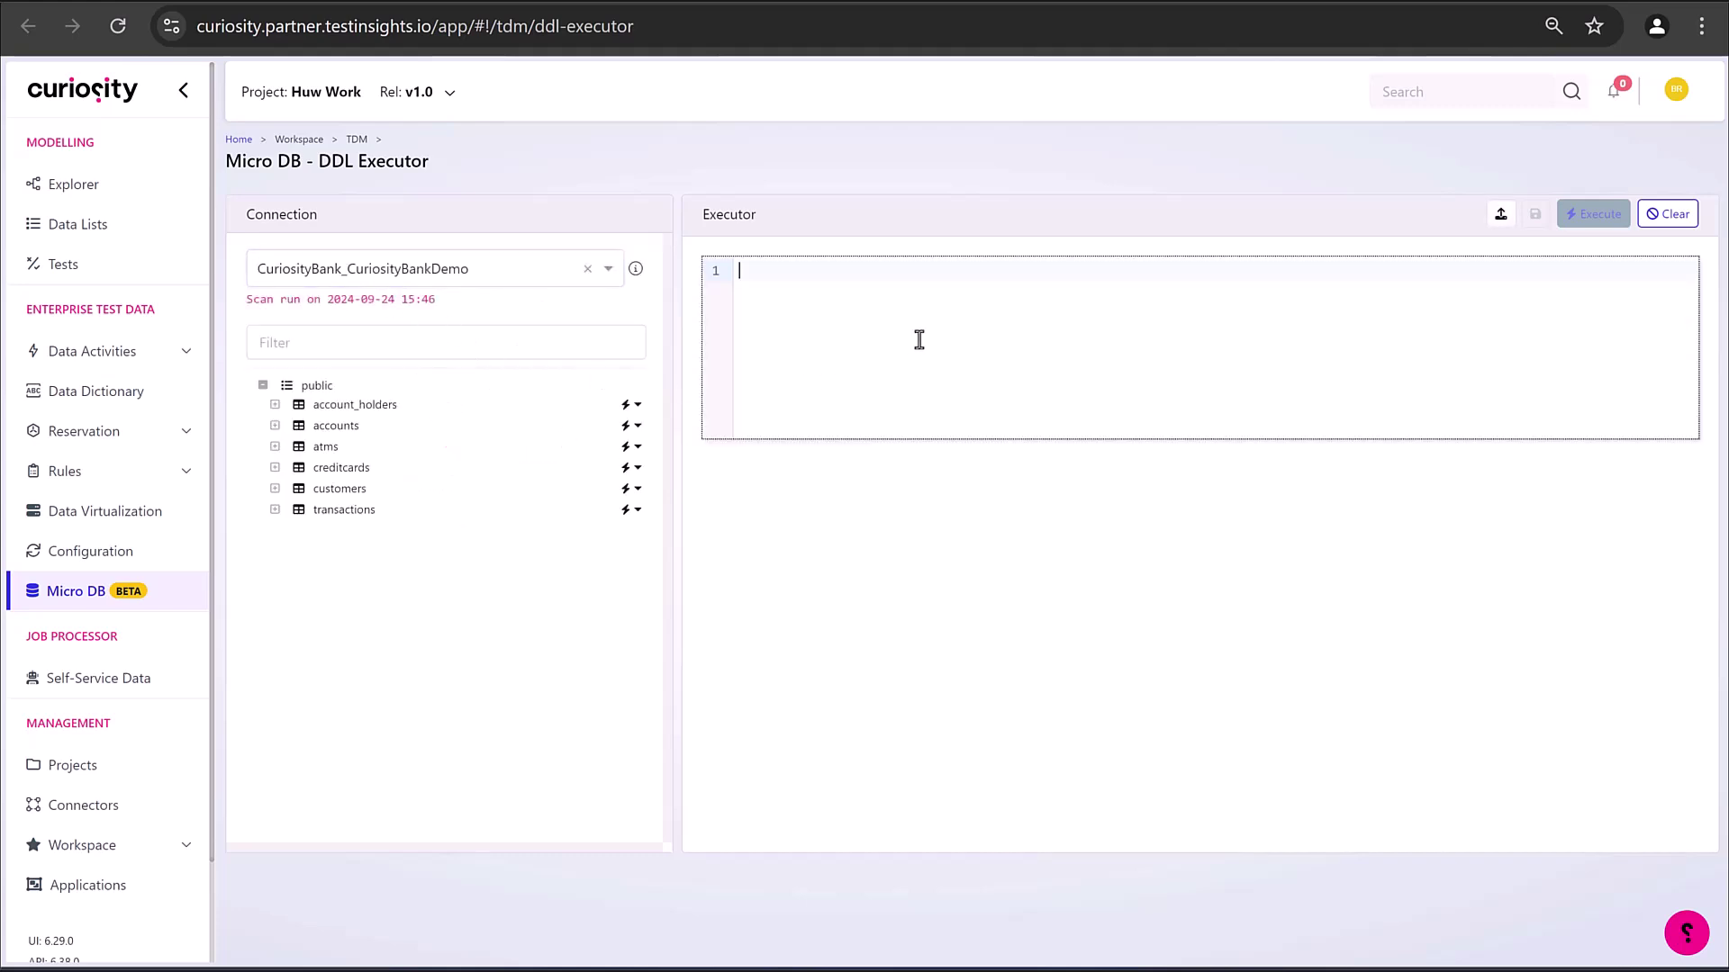
{"action": "left_click", "coordinate": [617, 495]}
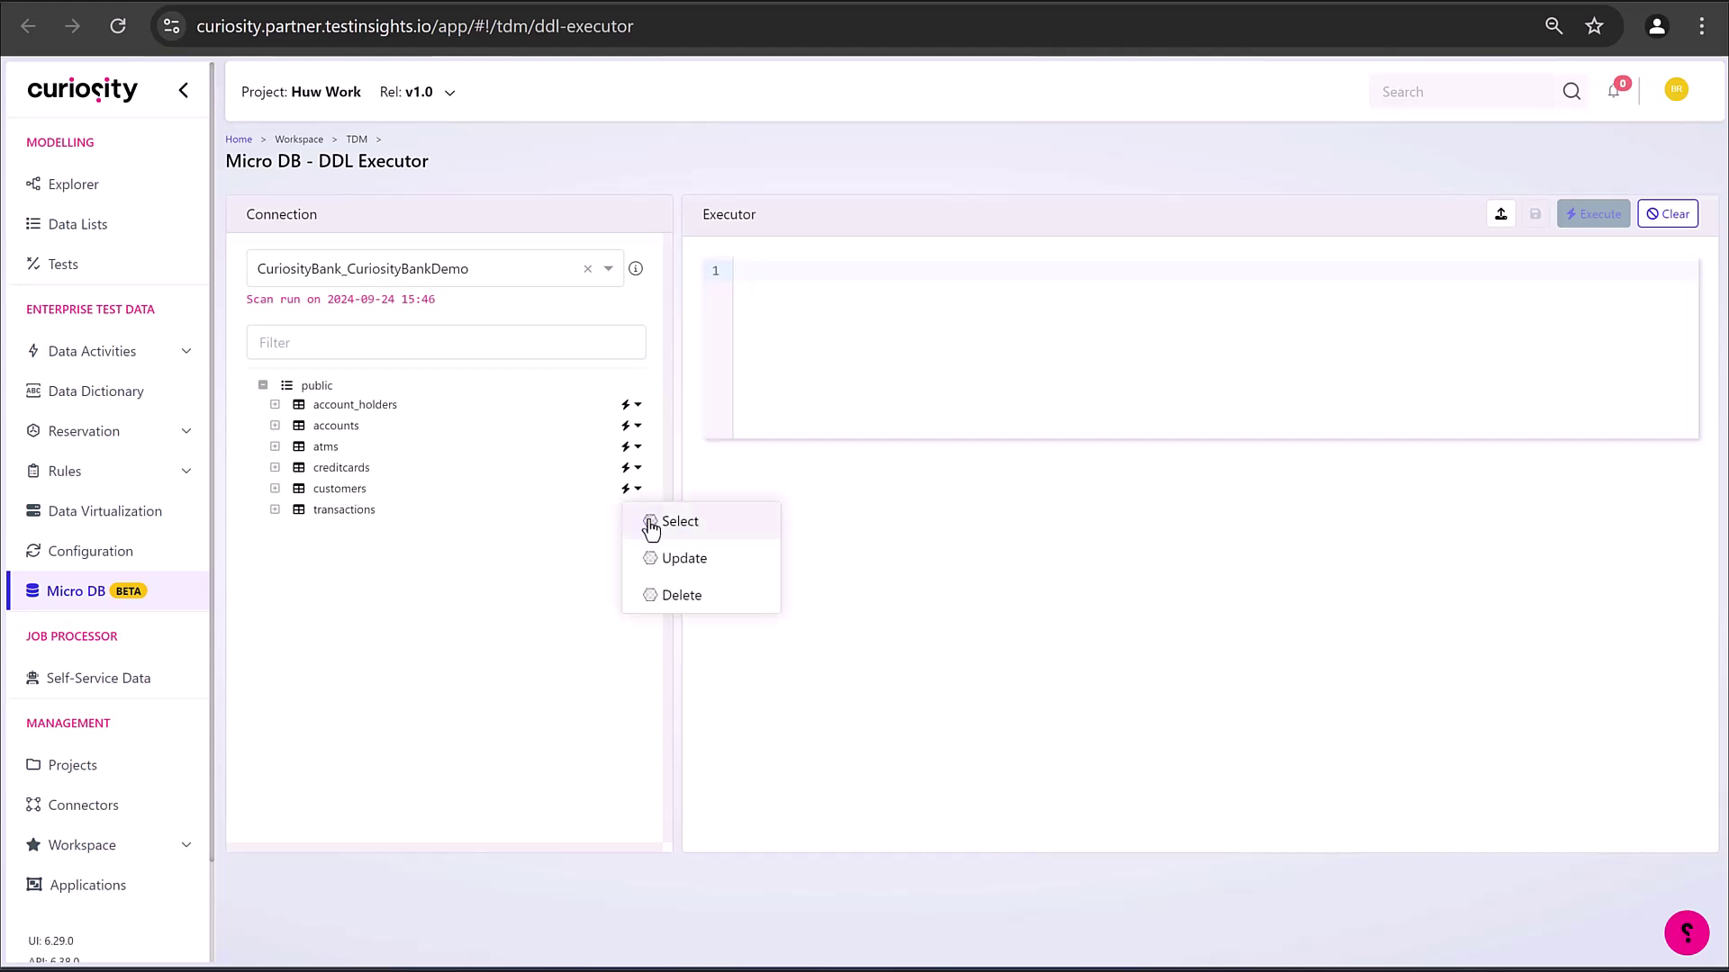
{"action": "left_click", "coordinate": [648, 516]}
{"action": "left_click", "coordinate": [1582, 221]}
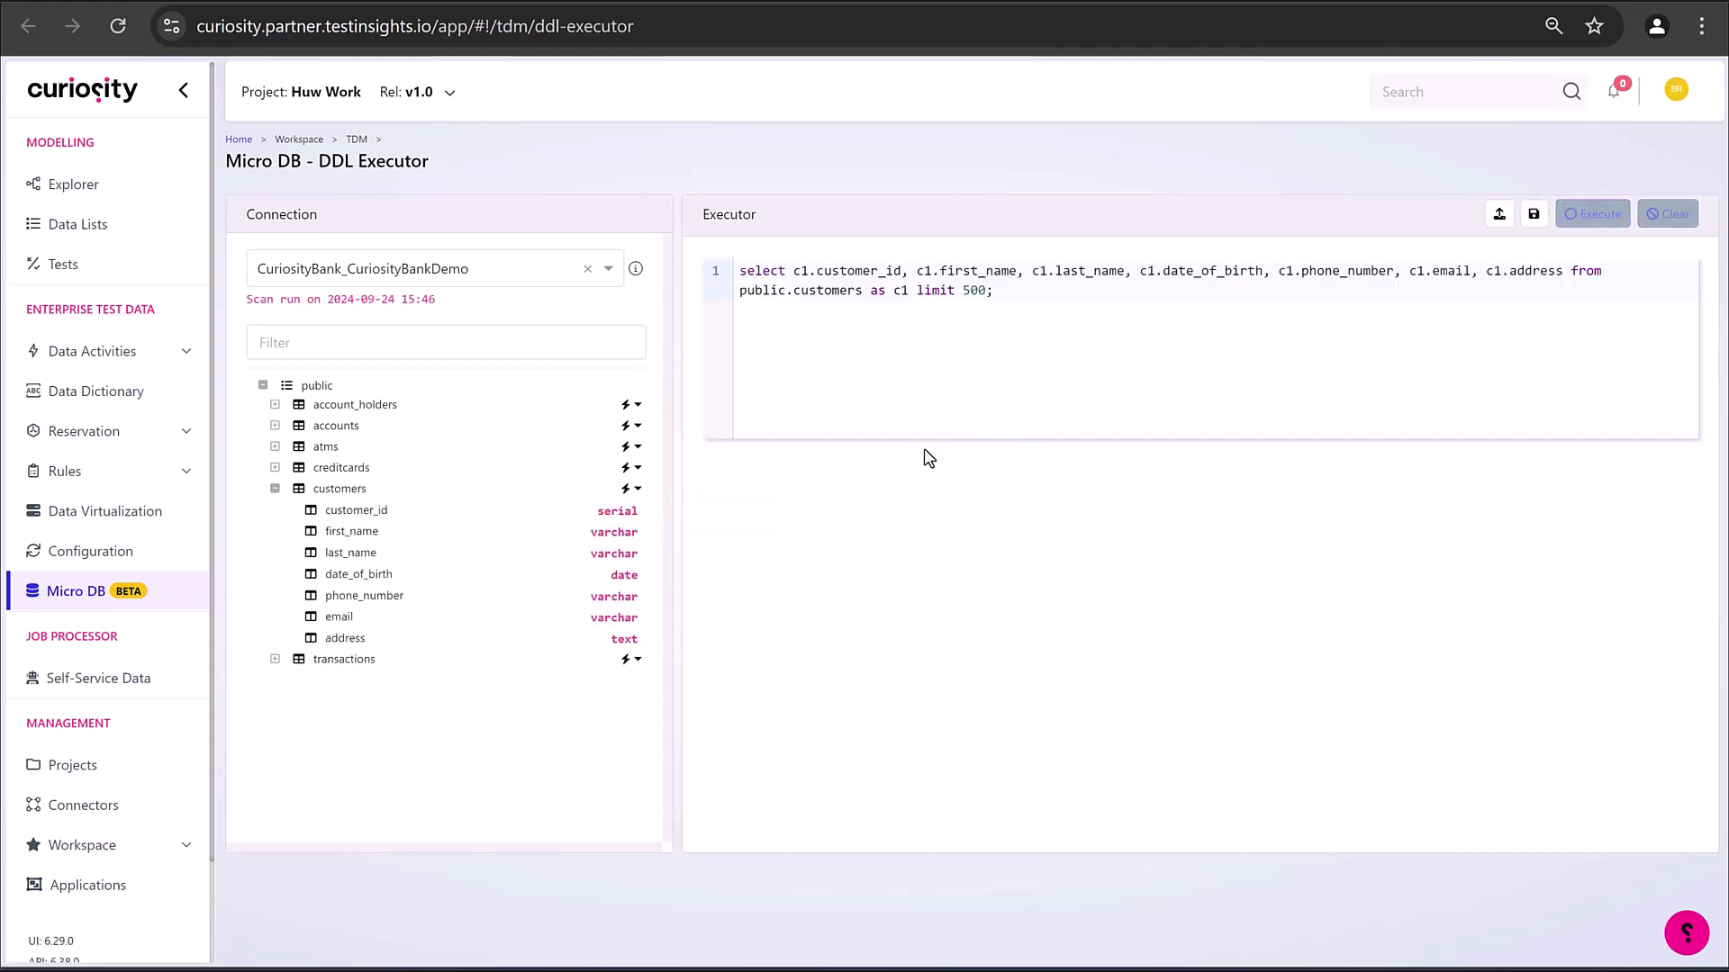
{"action": "scroll", "coordinate": [1031, 600], "scroll_direction": "down", "scroll_amount": 15}
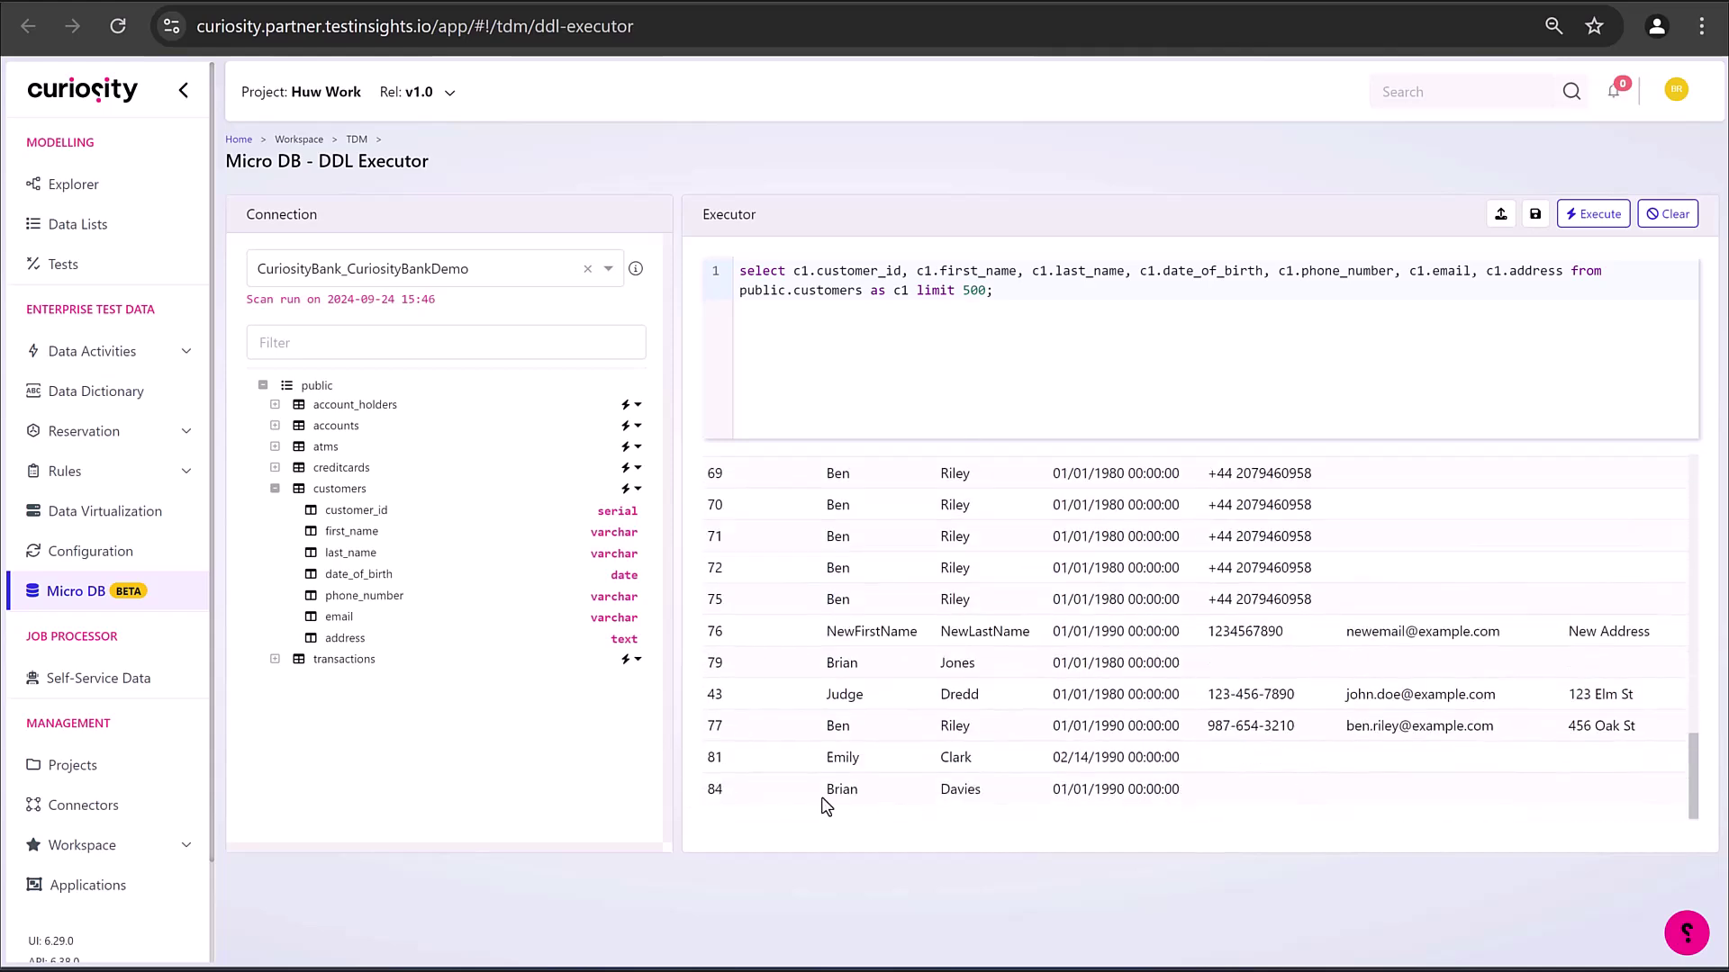
{"action": "scroll", "coordinate": [1283, 775], "scroll_direction": "up", "scroll_amount": 8}
{"action": "scroll", "coordinate": [1283, 775], "scroll_direction": "up", "scroll_amount": 3}
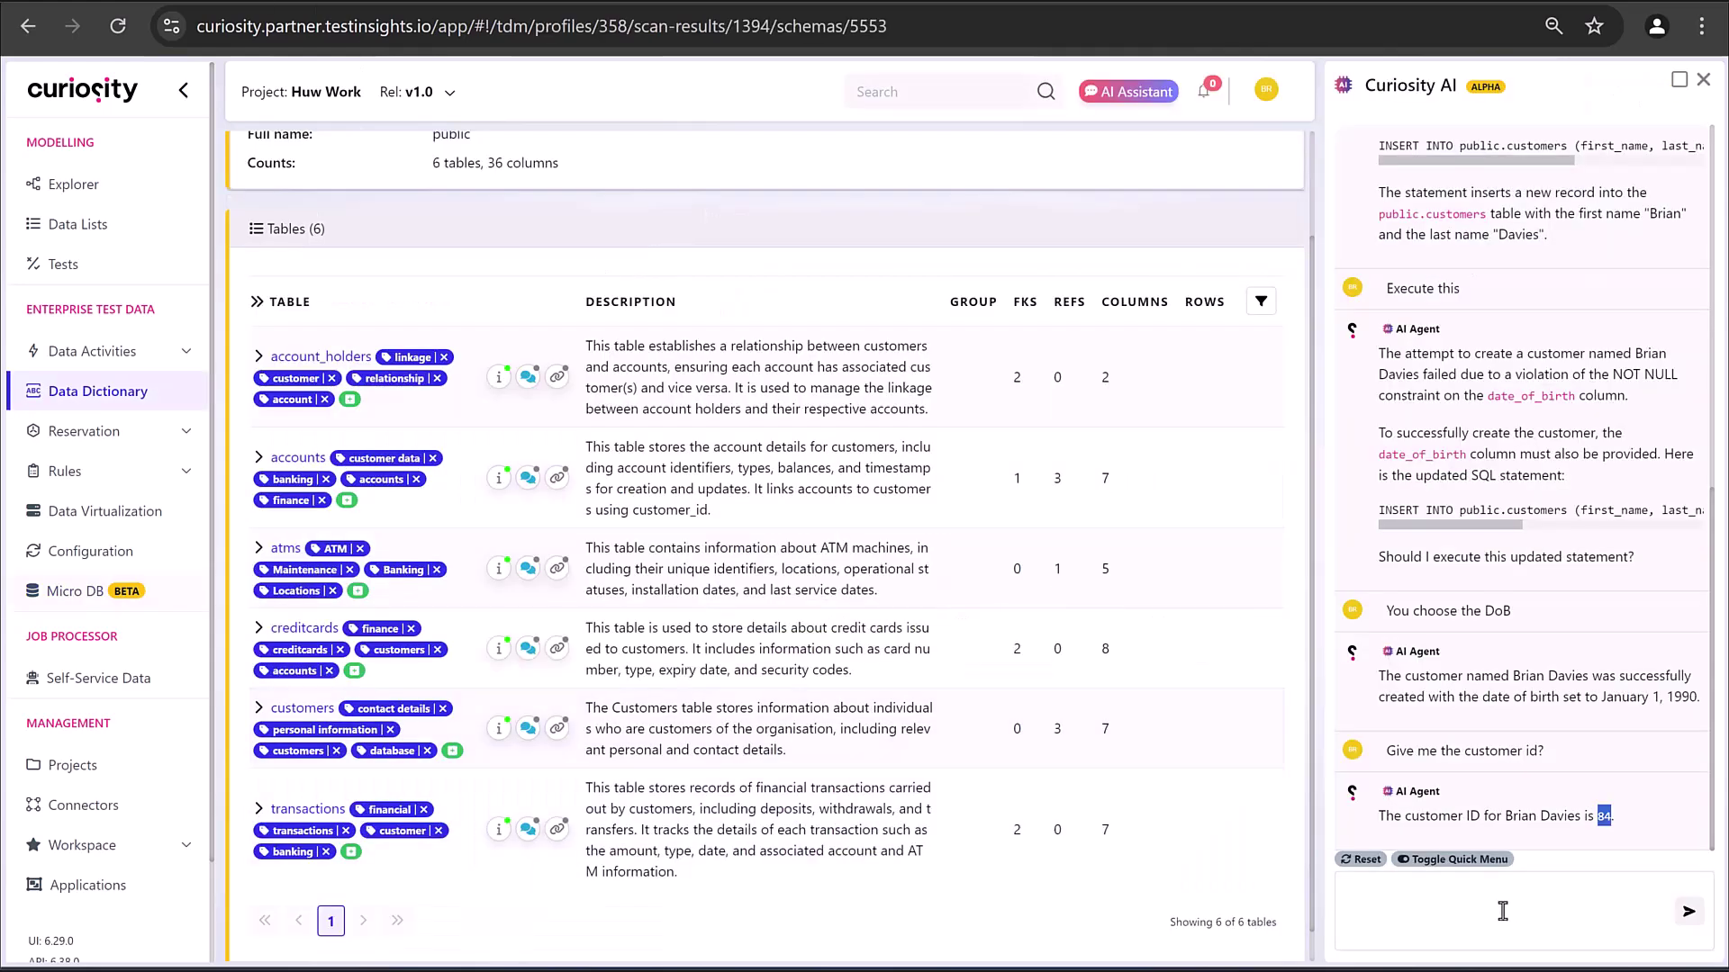
Ask Curiosity AI to give the new customer an email address and phone number
{"action": "left_click", "coordinate": [1487, 904]}
{"action": "type", "text": "Gie br"}
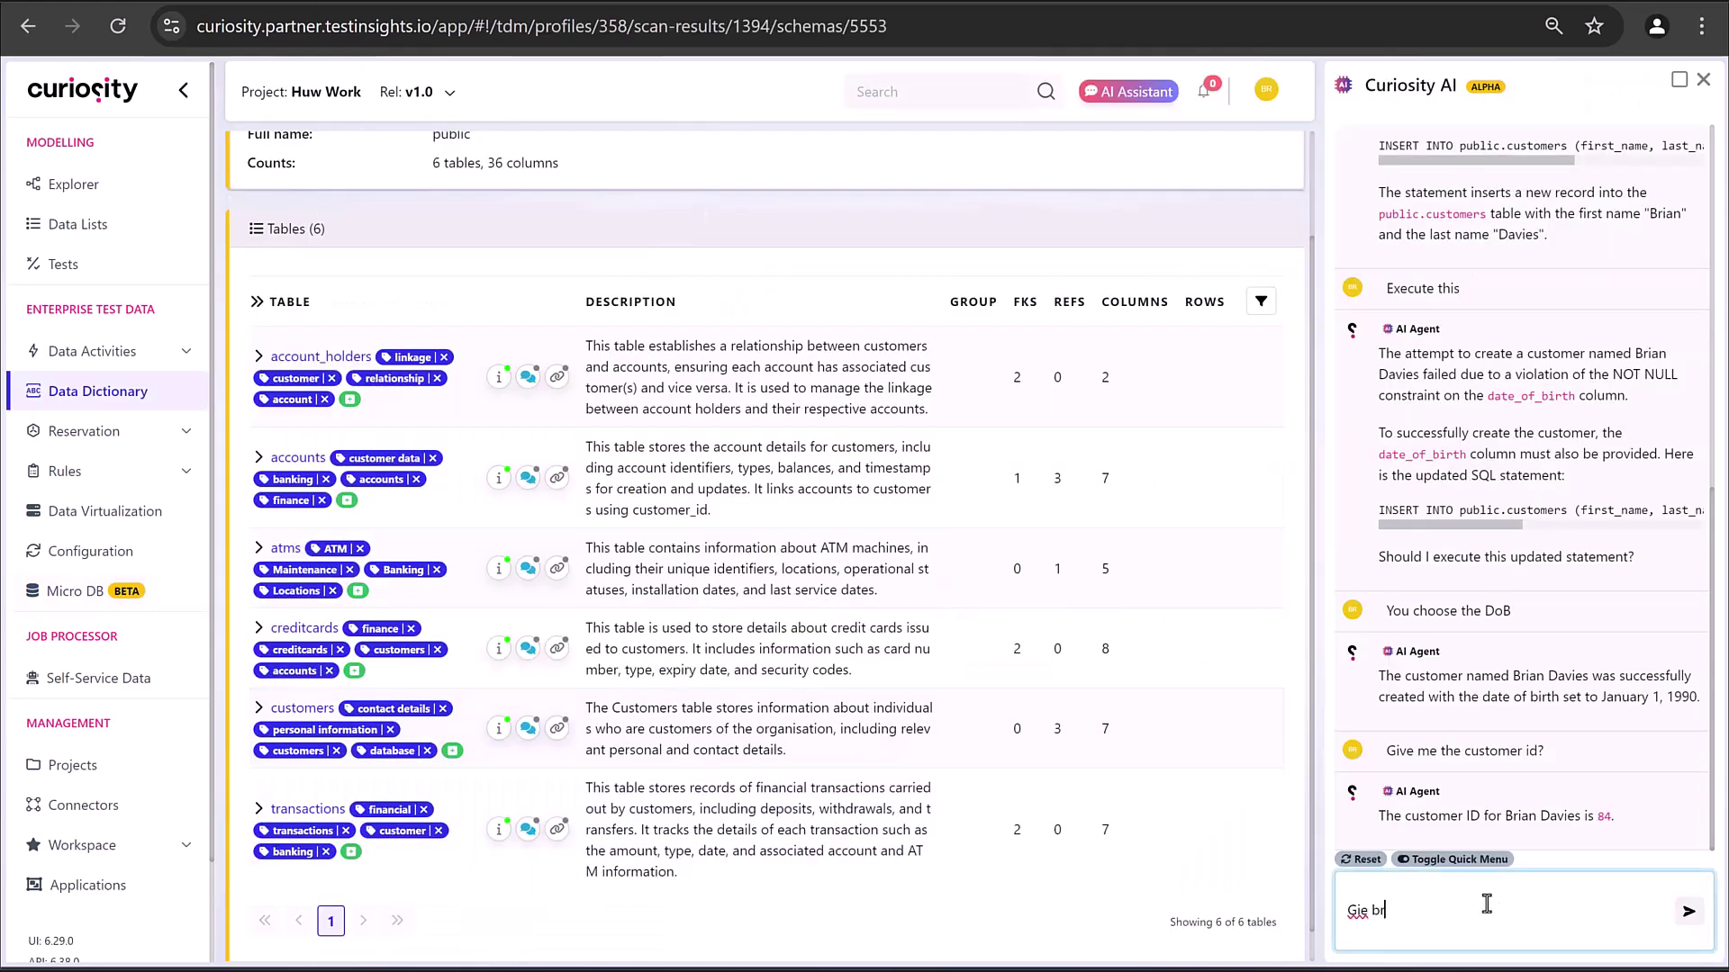
{"action": "type", "text": "ian an email. address and phone number"}
{"action": "key", "text": "Return"}
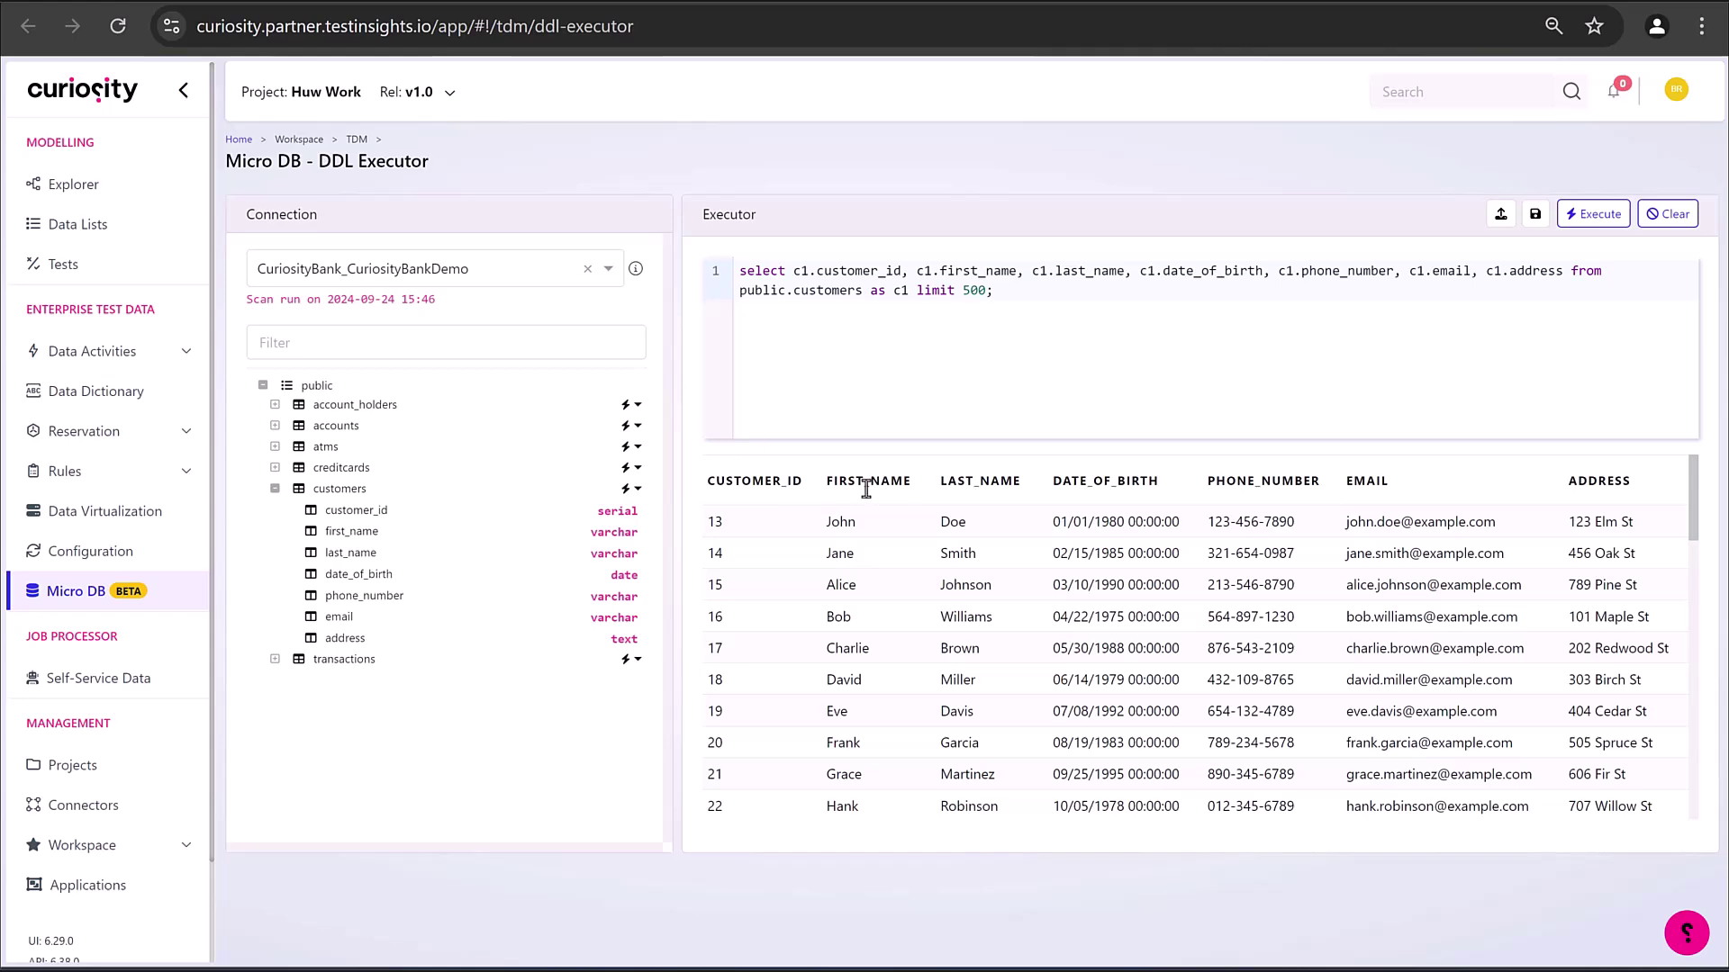
{"action": "scroll", "coordinate": [910, 513], "scroll_direction": "down", "scroll_amount": 10}
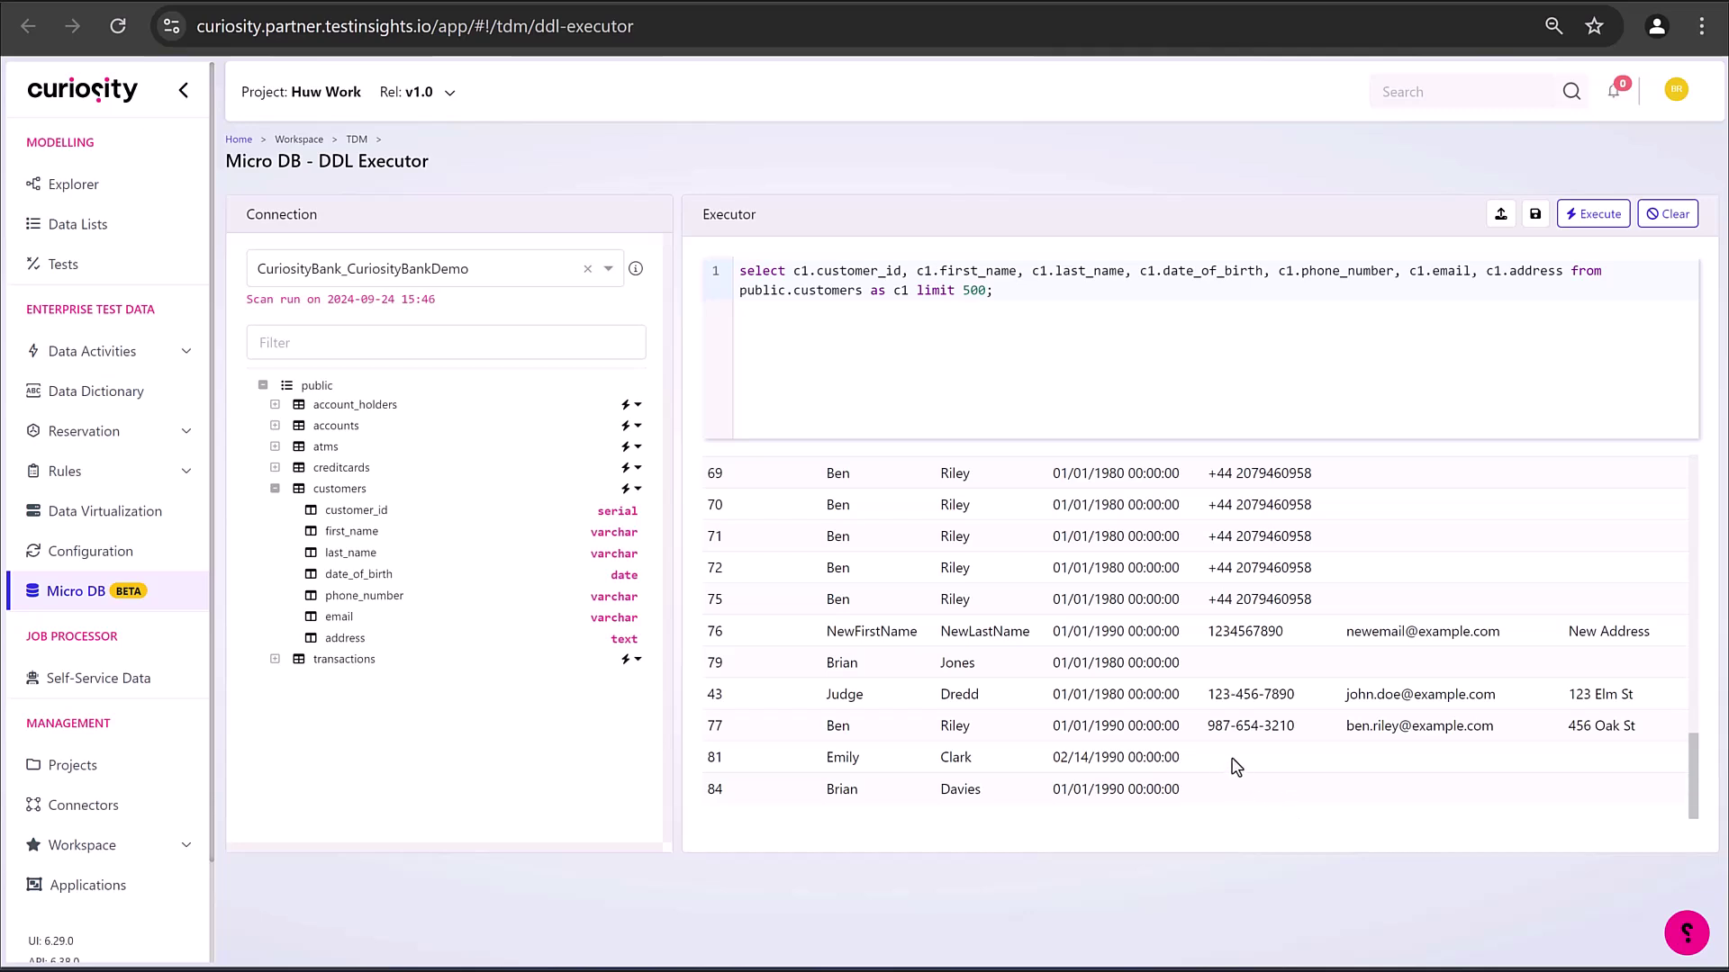
{"action": "scroll", "coordinate": [1110, 750], "scroll_direction": "up", "scroll_amount": 2}
{"action": "scroll", "coordinate": [1111, 750], "scroll_direction": "up", "scroll_amount": 8}
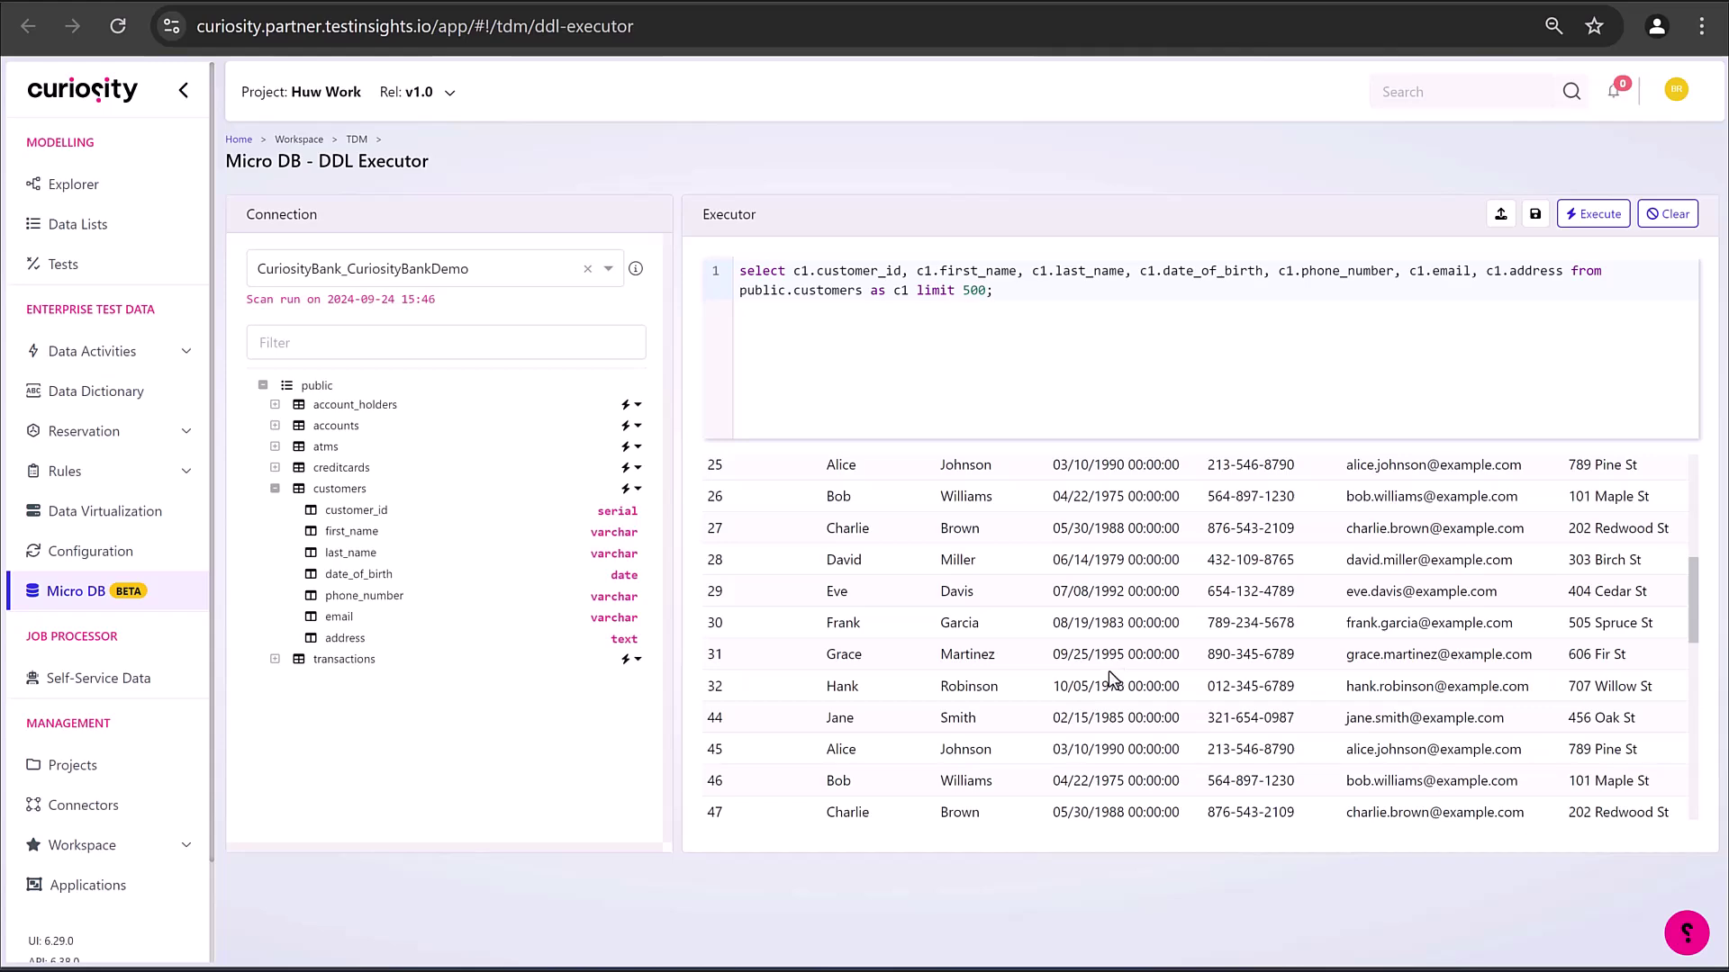
{"action": "scroll", "coordinate": [1113, 682], "scroll_direction": "down", "scroll_amount": 1}
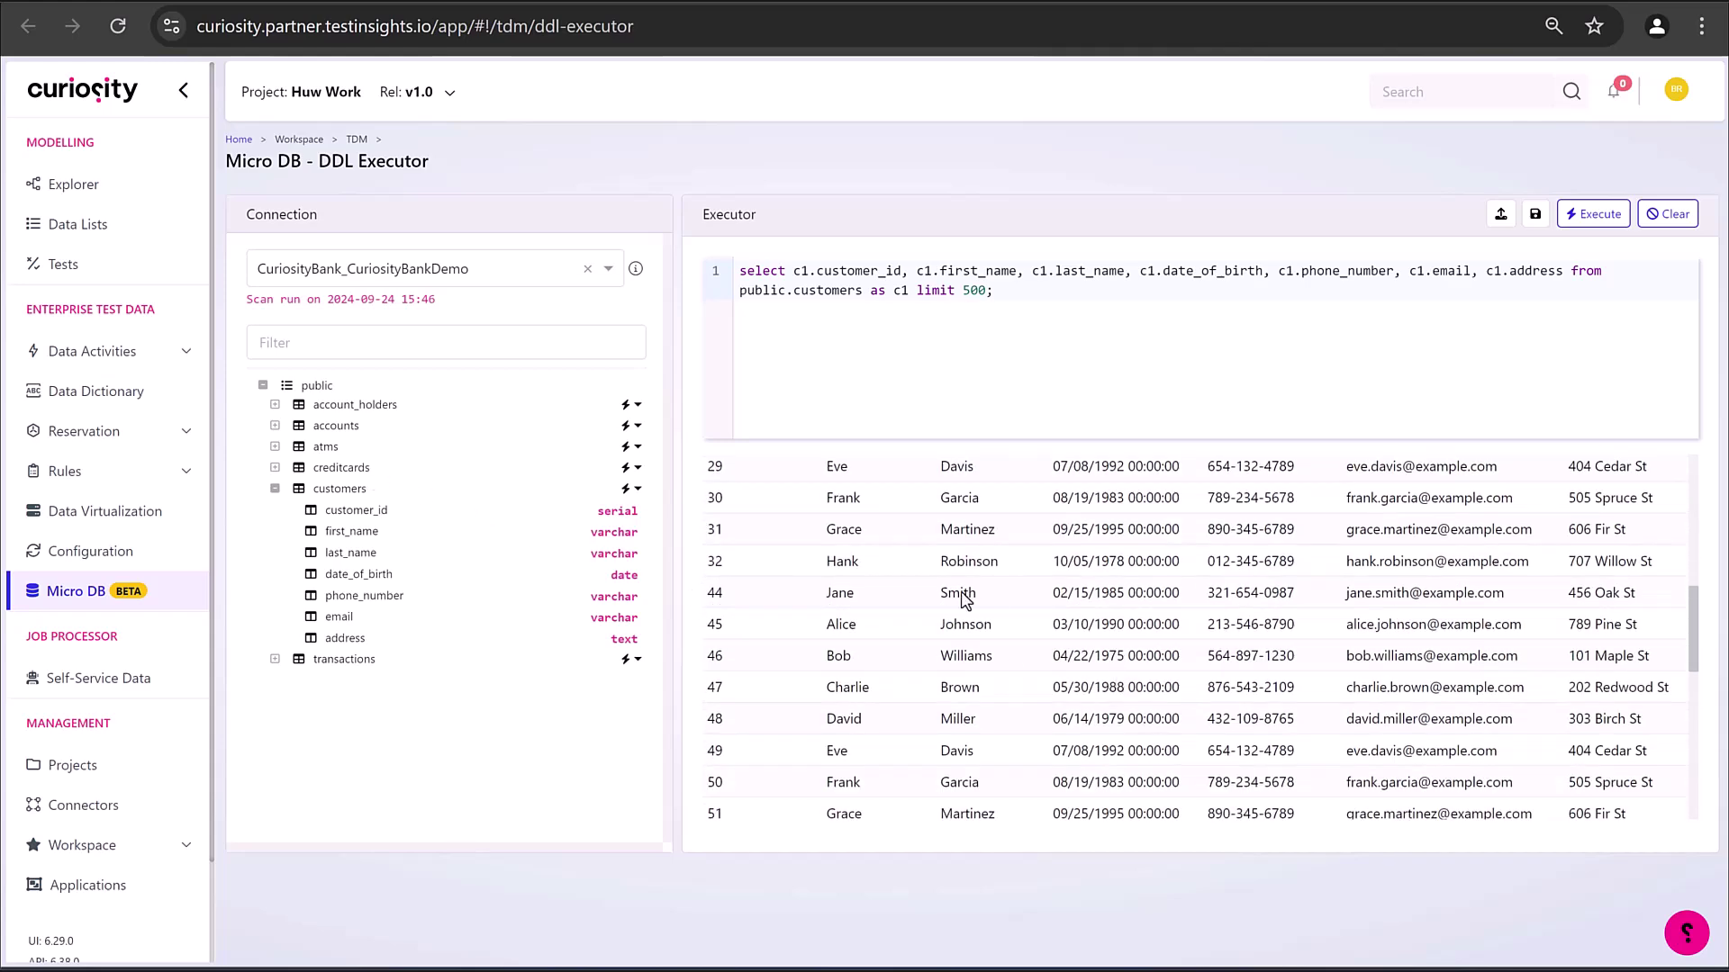
{"action": "scroll", "coordinate": [975, 596], "scroll_direction": "down", "scroll_amount": 10}
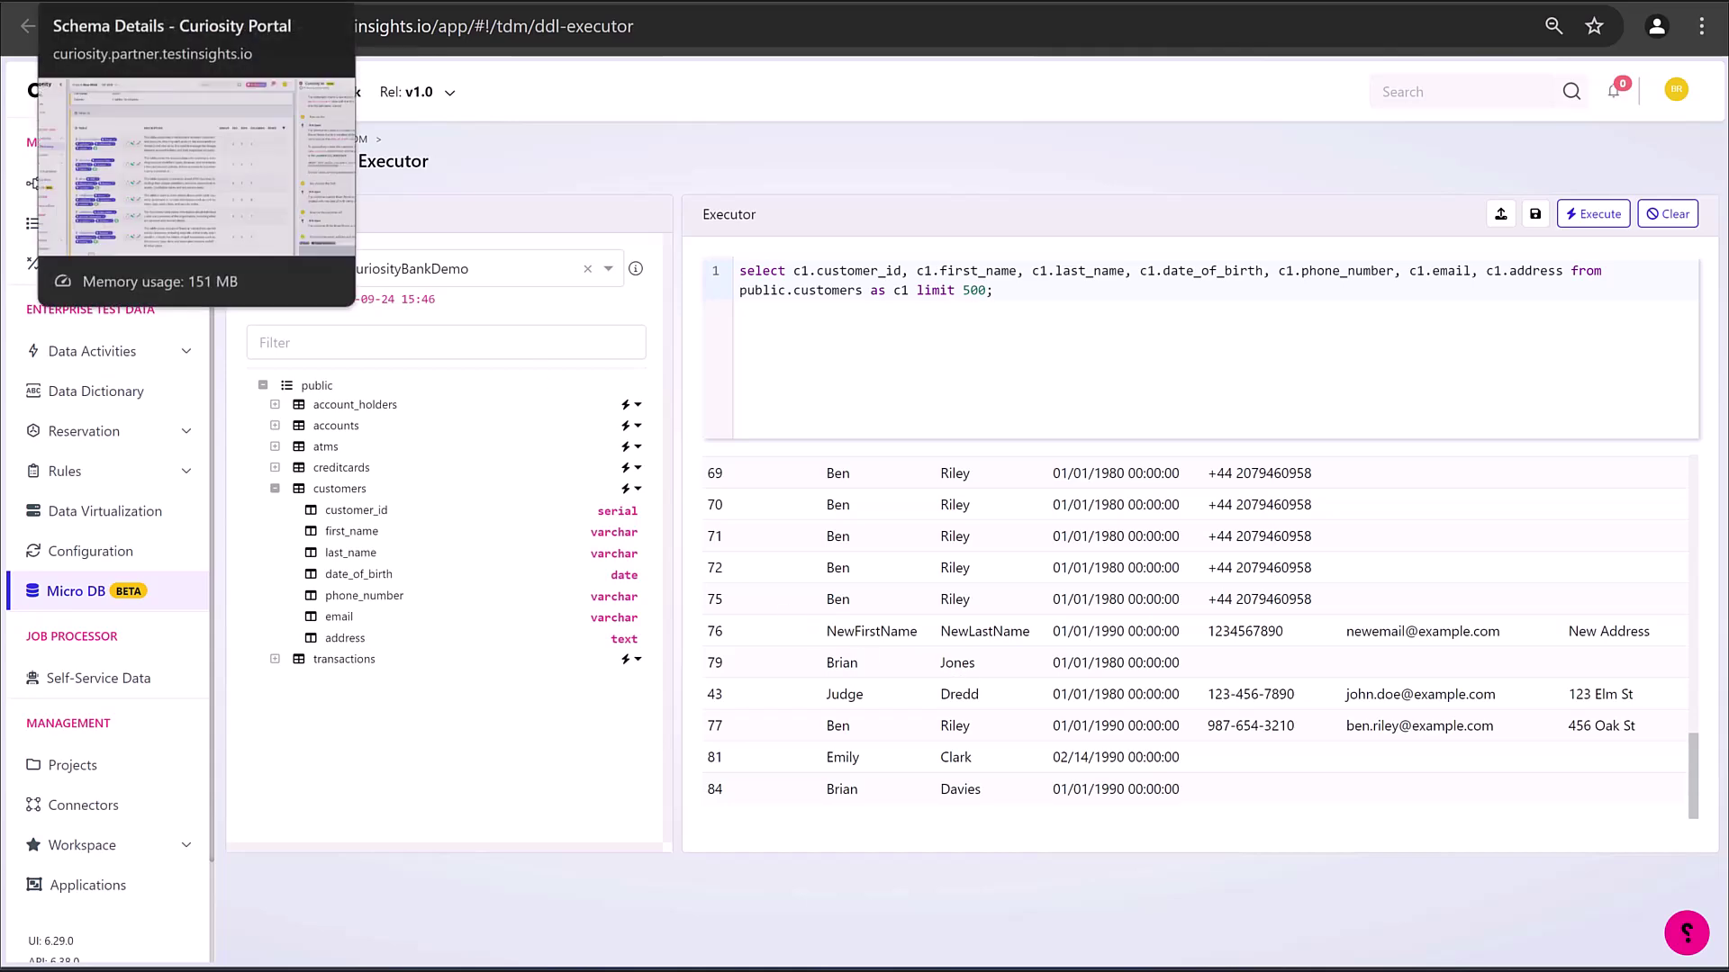
{"action": "left_click", "coordinate": [144, 2]}
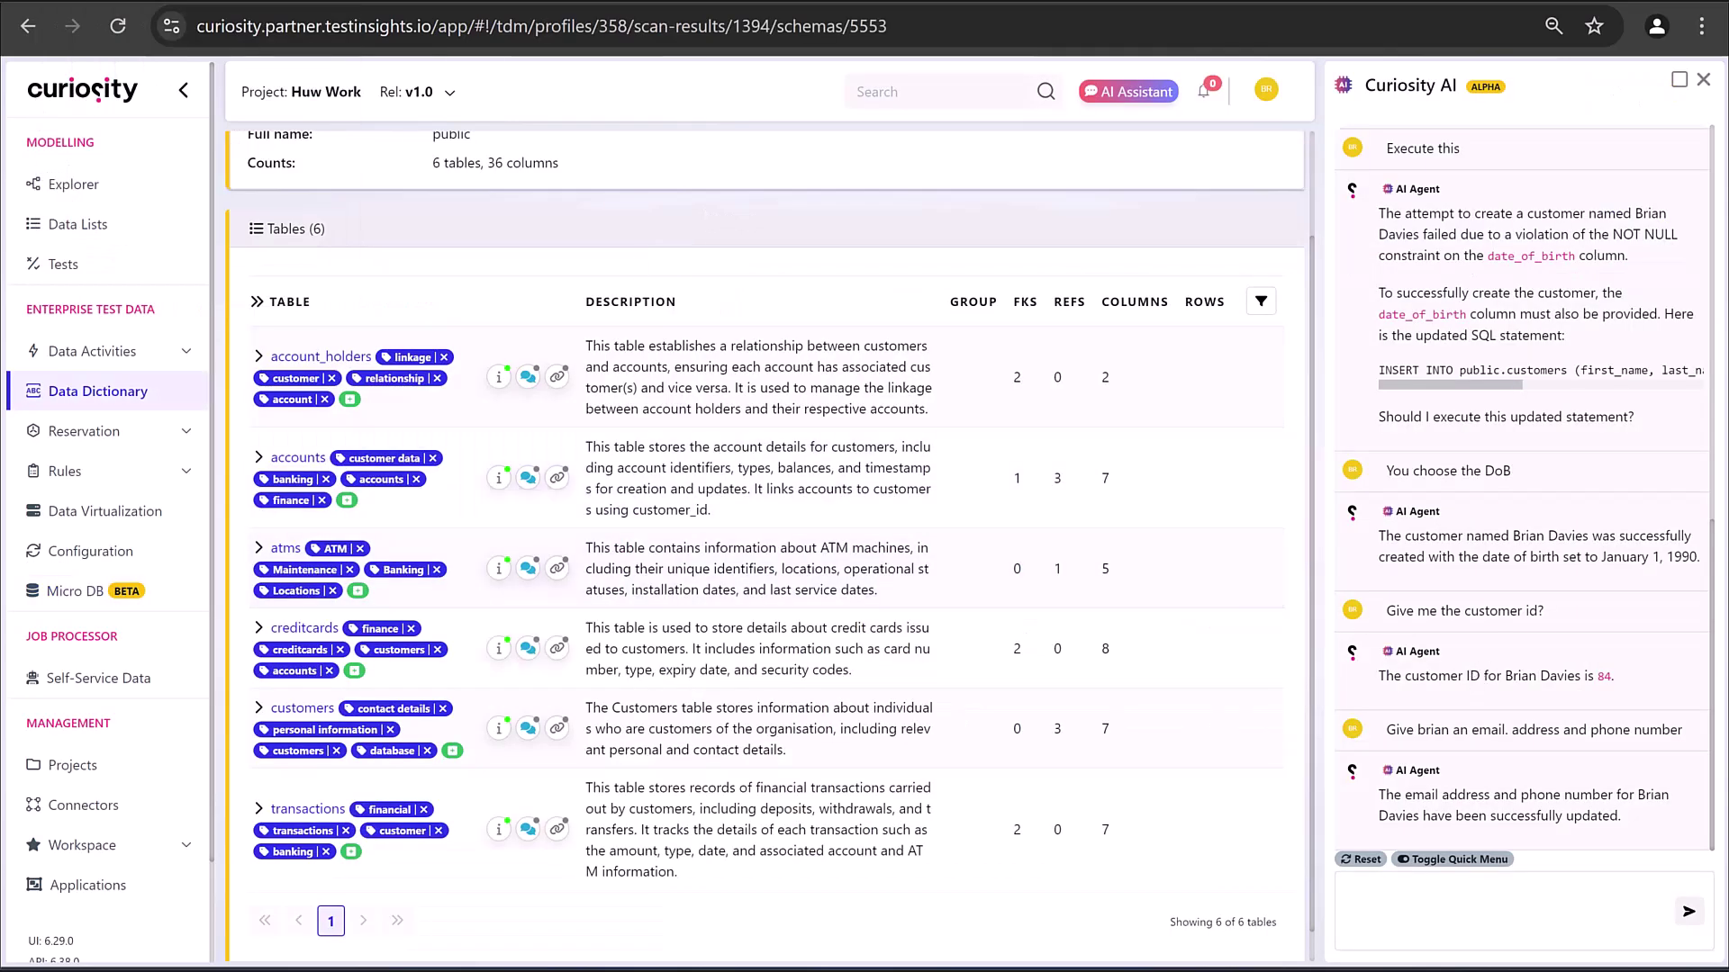
{"action": "key", "text": "ctrl+Tab"}
{"action": "left_click", "coordinate": [1578, 221]}
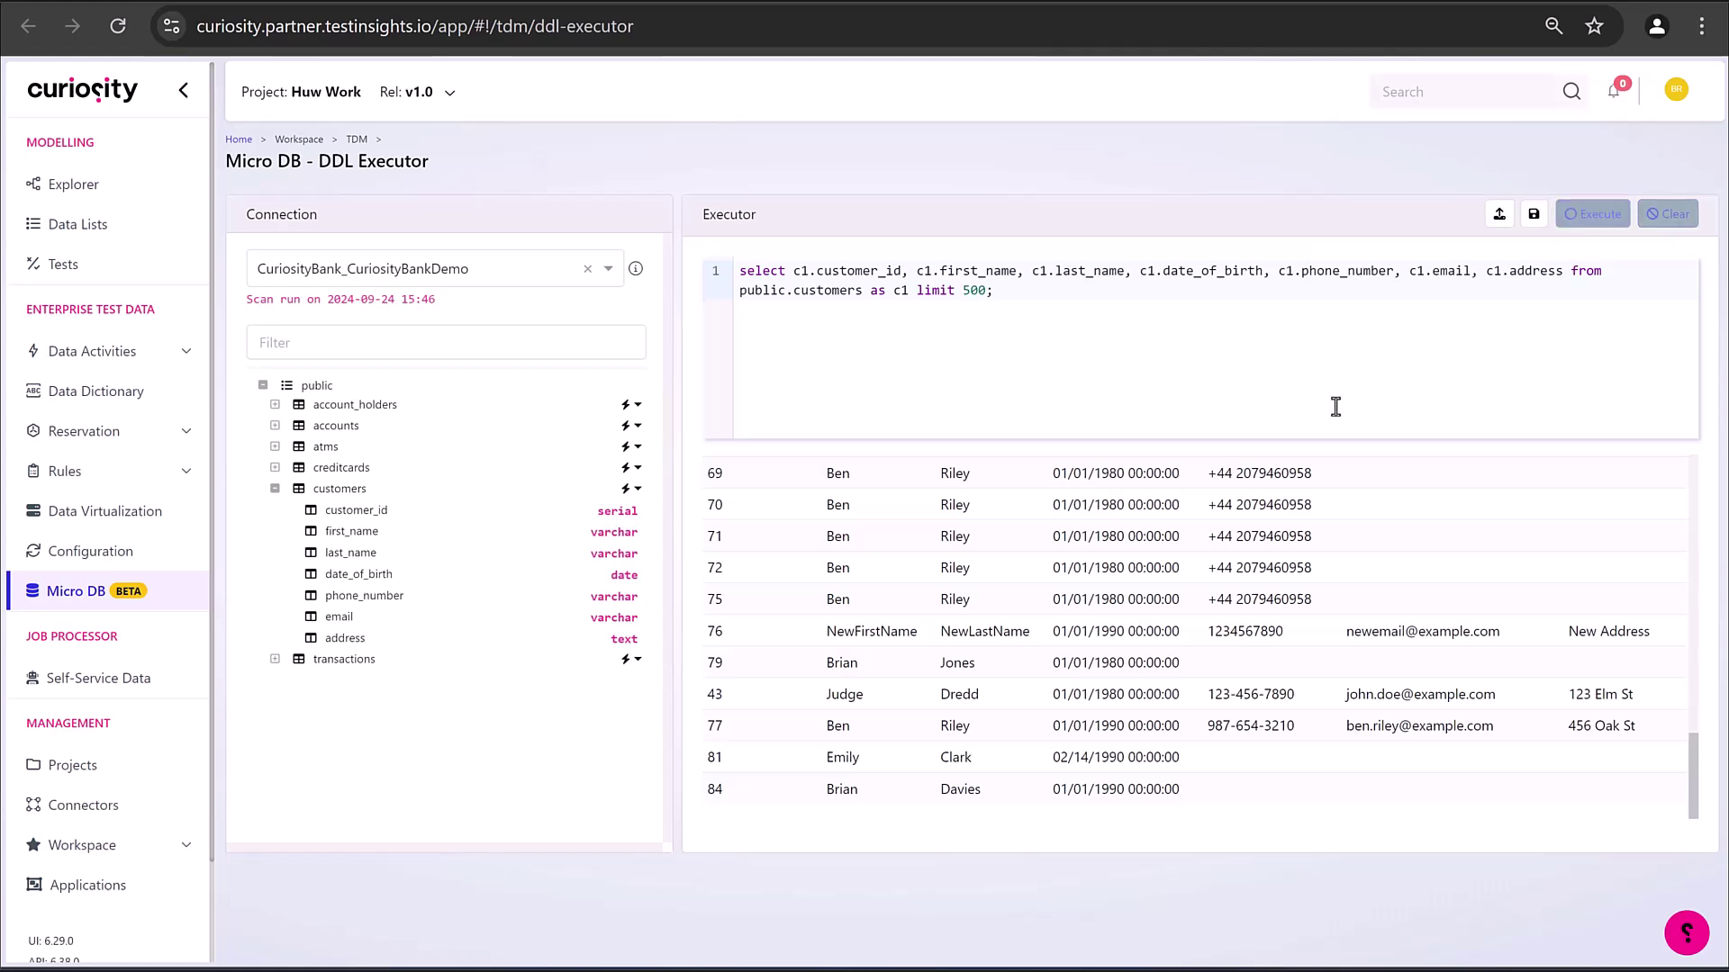
{"action": "left_click", "coordinate": [1055, 387]}
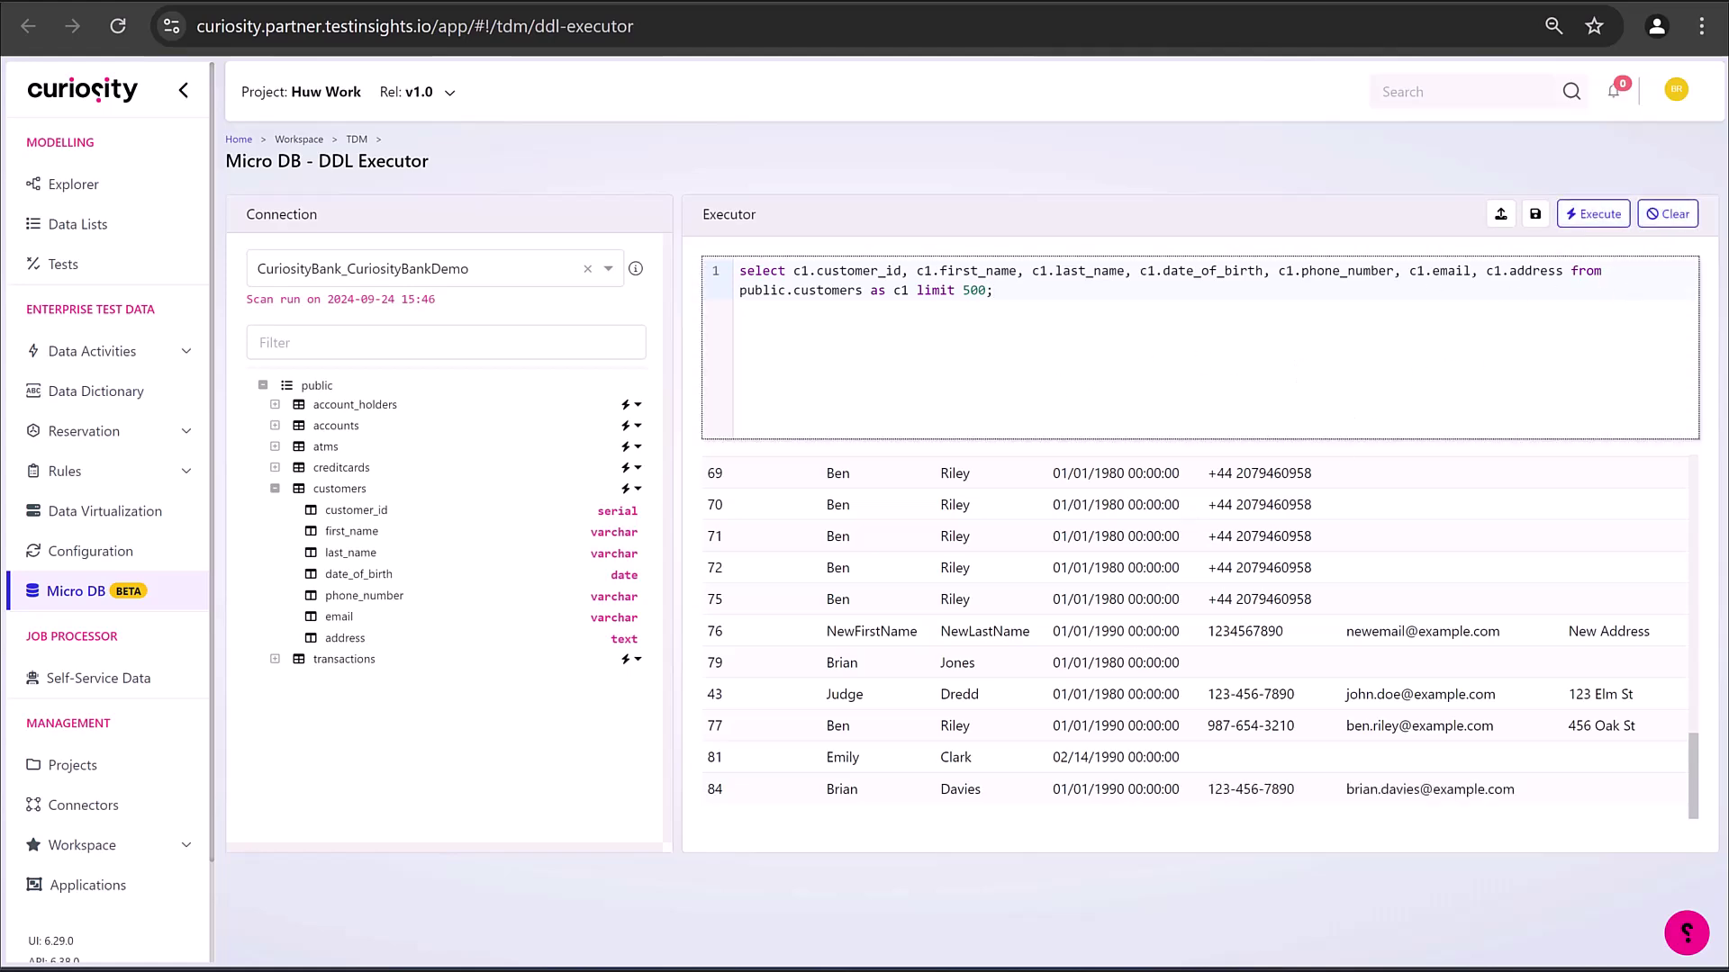
{"action": "scroll", "coordinate": [1290, 791], "scroll_direction": "up", "scroll_amount": 10}
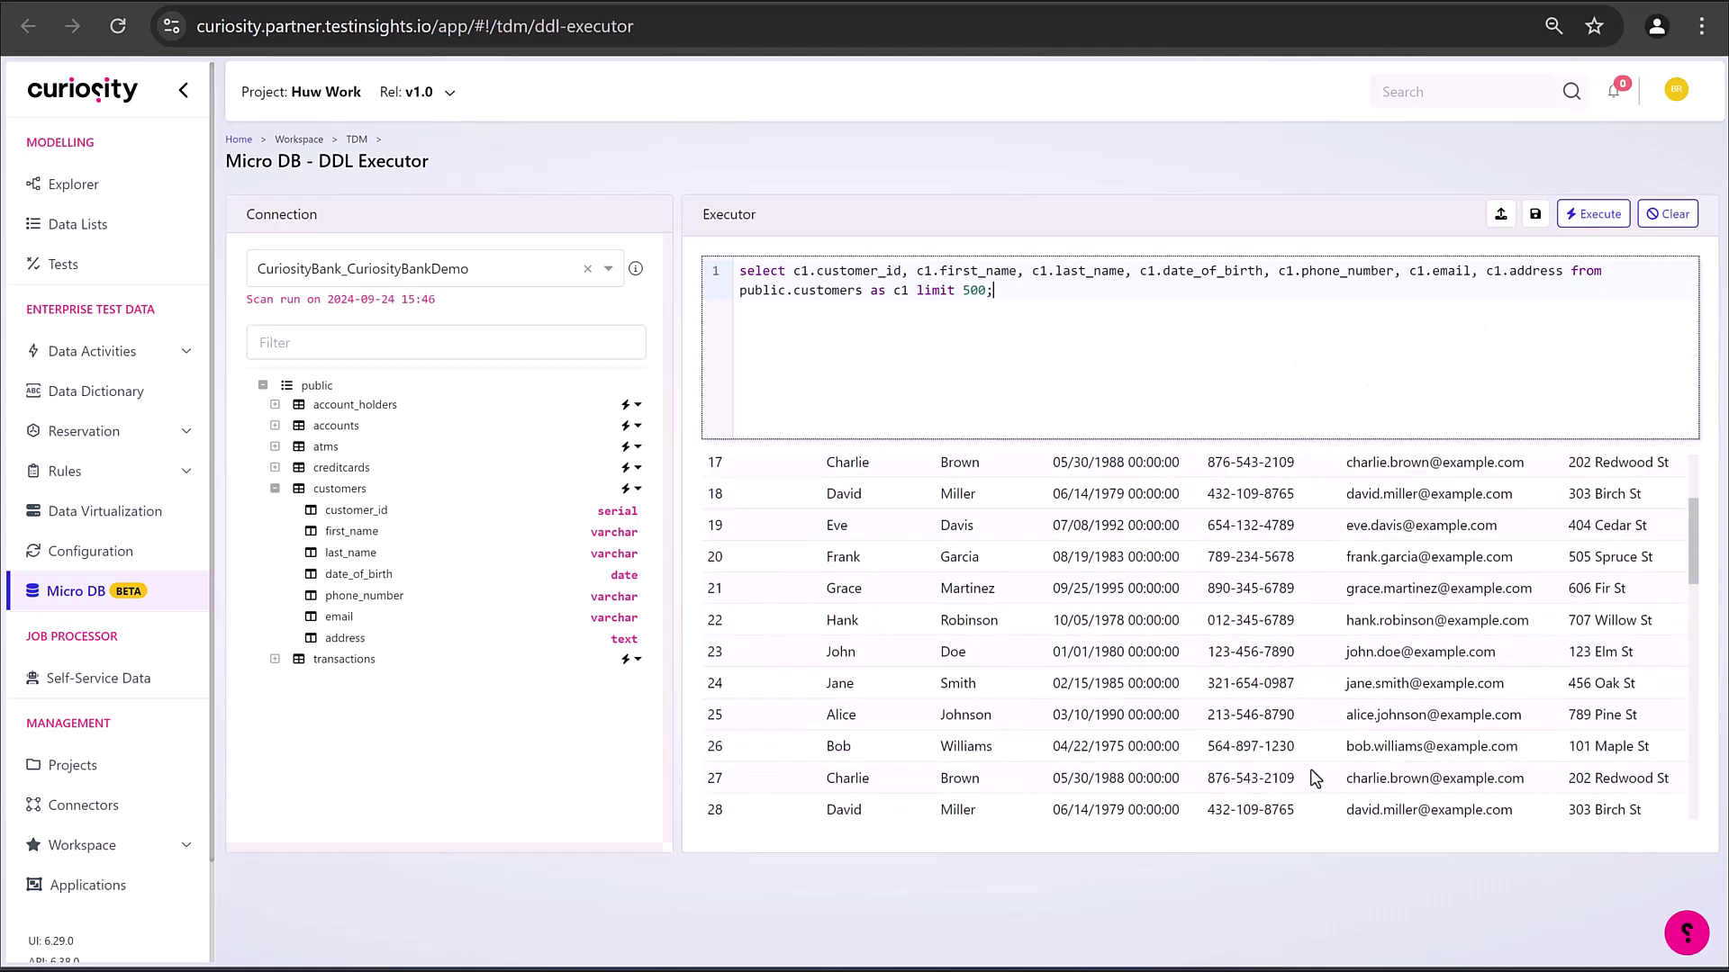
{"action": "scroll", "coordinate": [1315, 776], "scroll_direction": "up", "scroll_amount": 2}
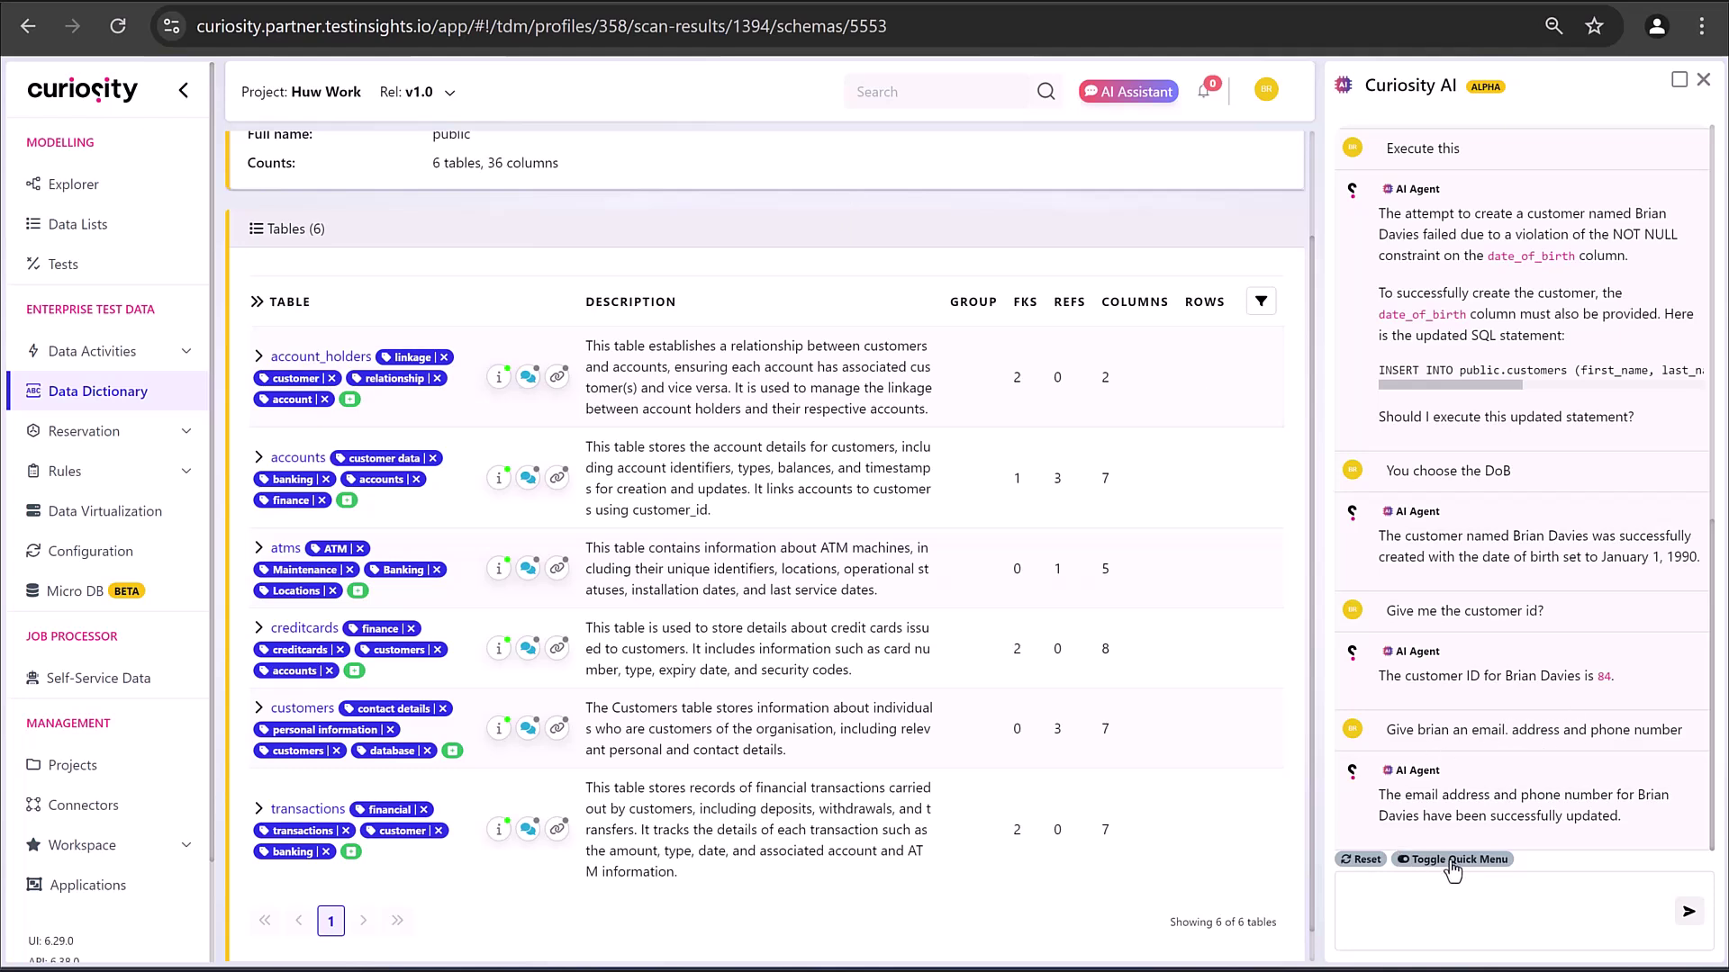
Reset the Curiosity AI chat to its welcome prompt
{"action": "left_click", "coordinate": [1365, 860]}
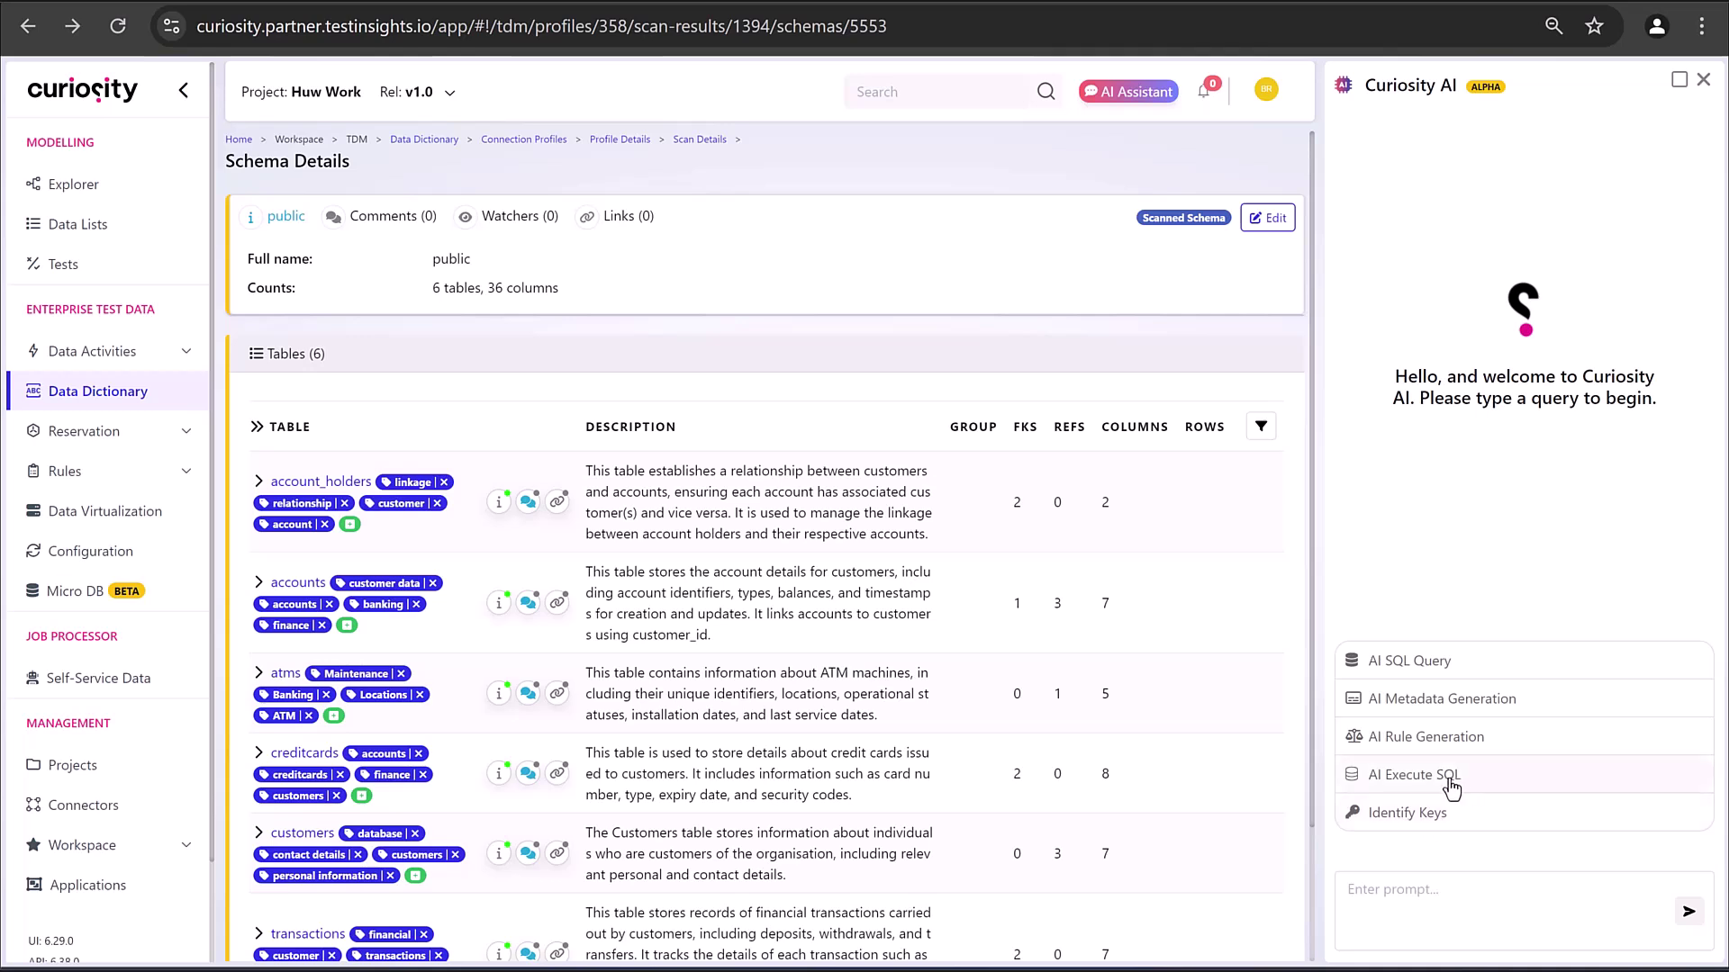
Ask Curiosity AI: 'Find me a customer in the database with transactions over 1000'
{"action": "left_click", "coordinate": [1446, 887]}
{"action": "type", "text": "Find me a customer in"}
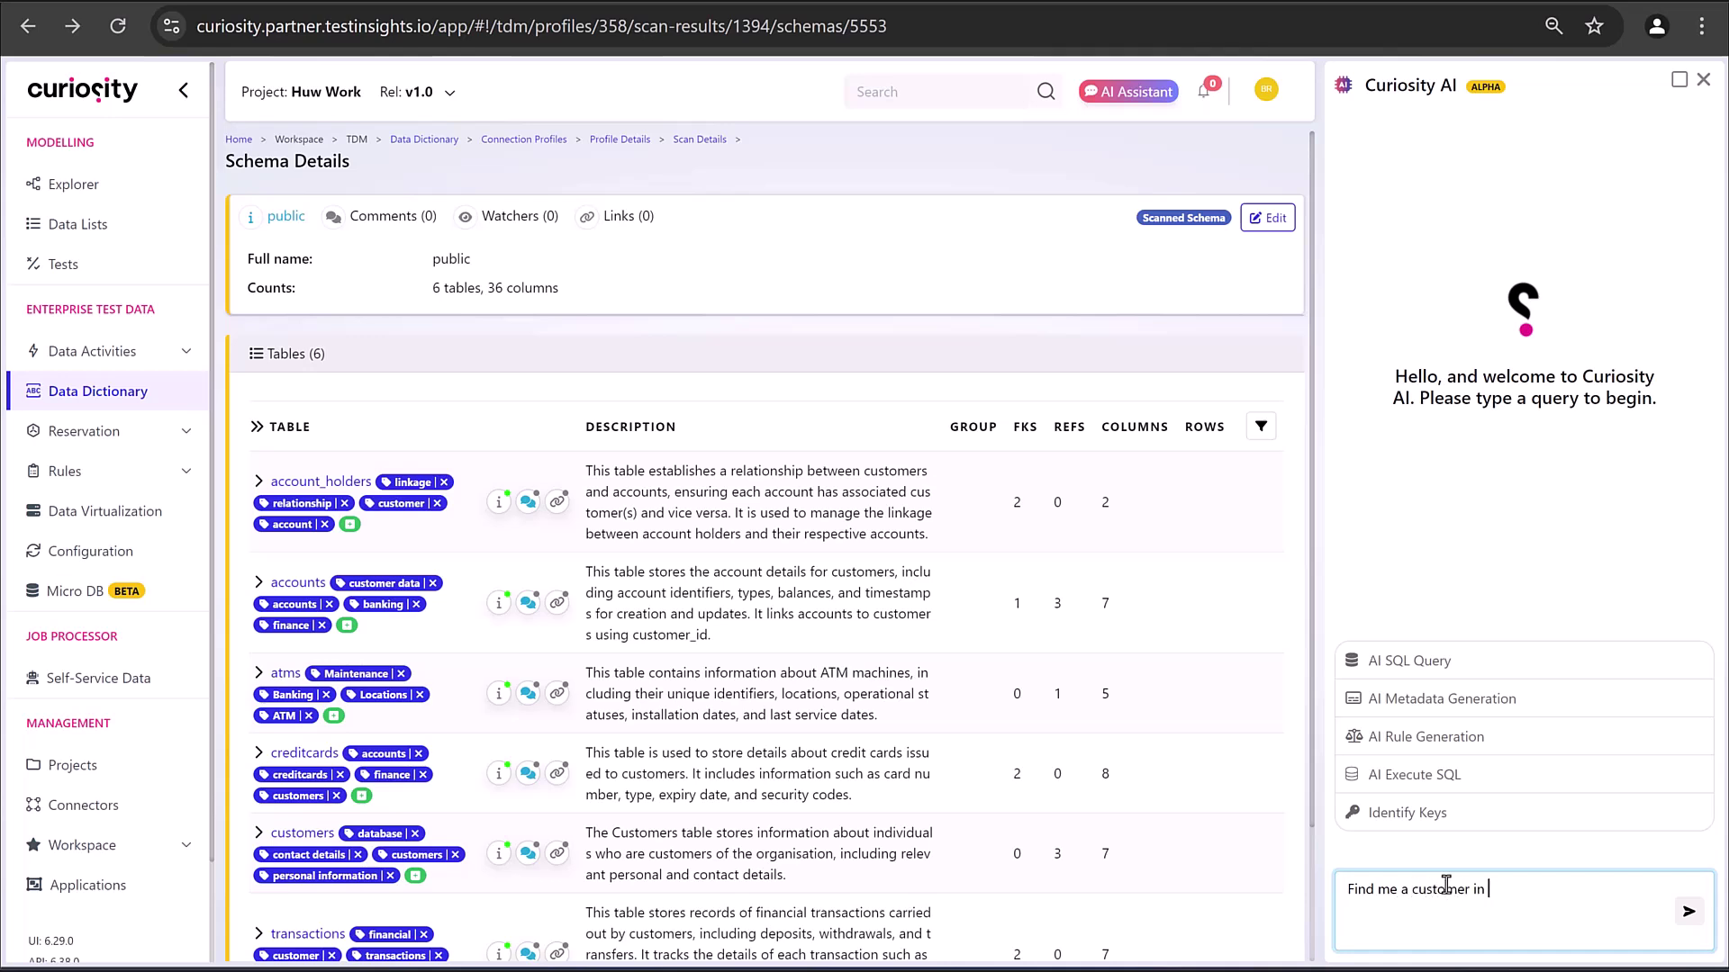
{"action": "type", "text": " the database"}
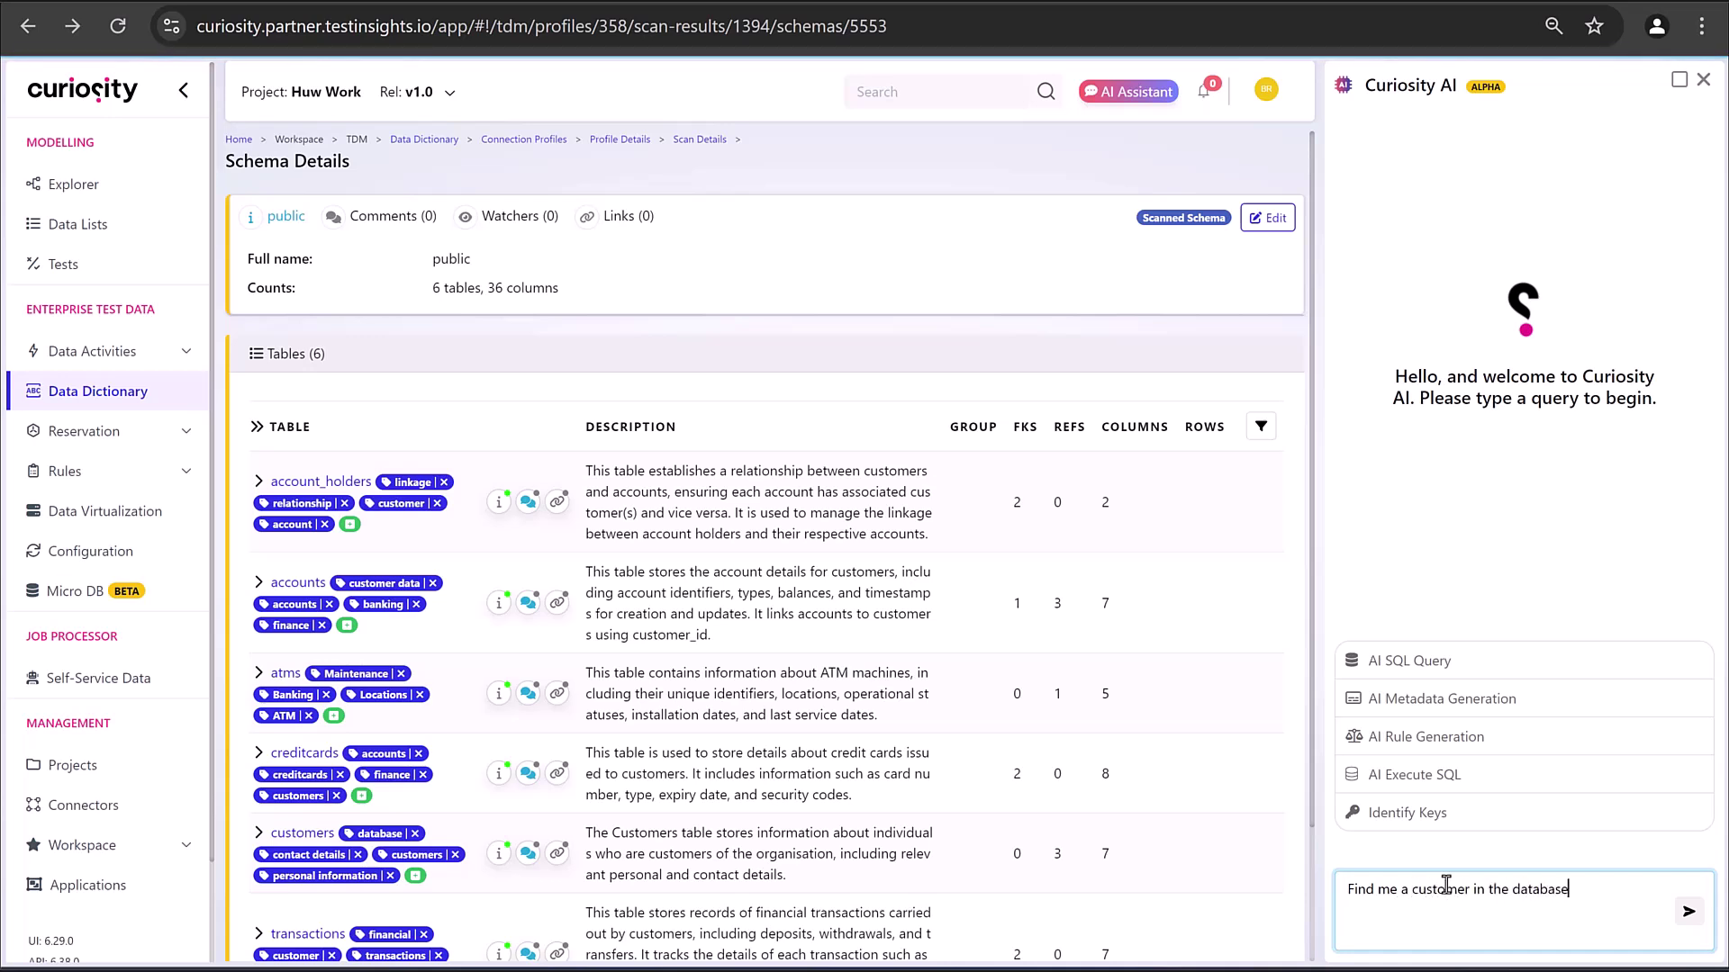
{"action": "type", "text": " with transactions over 1000"}
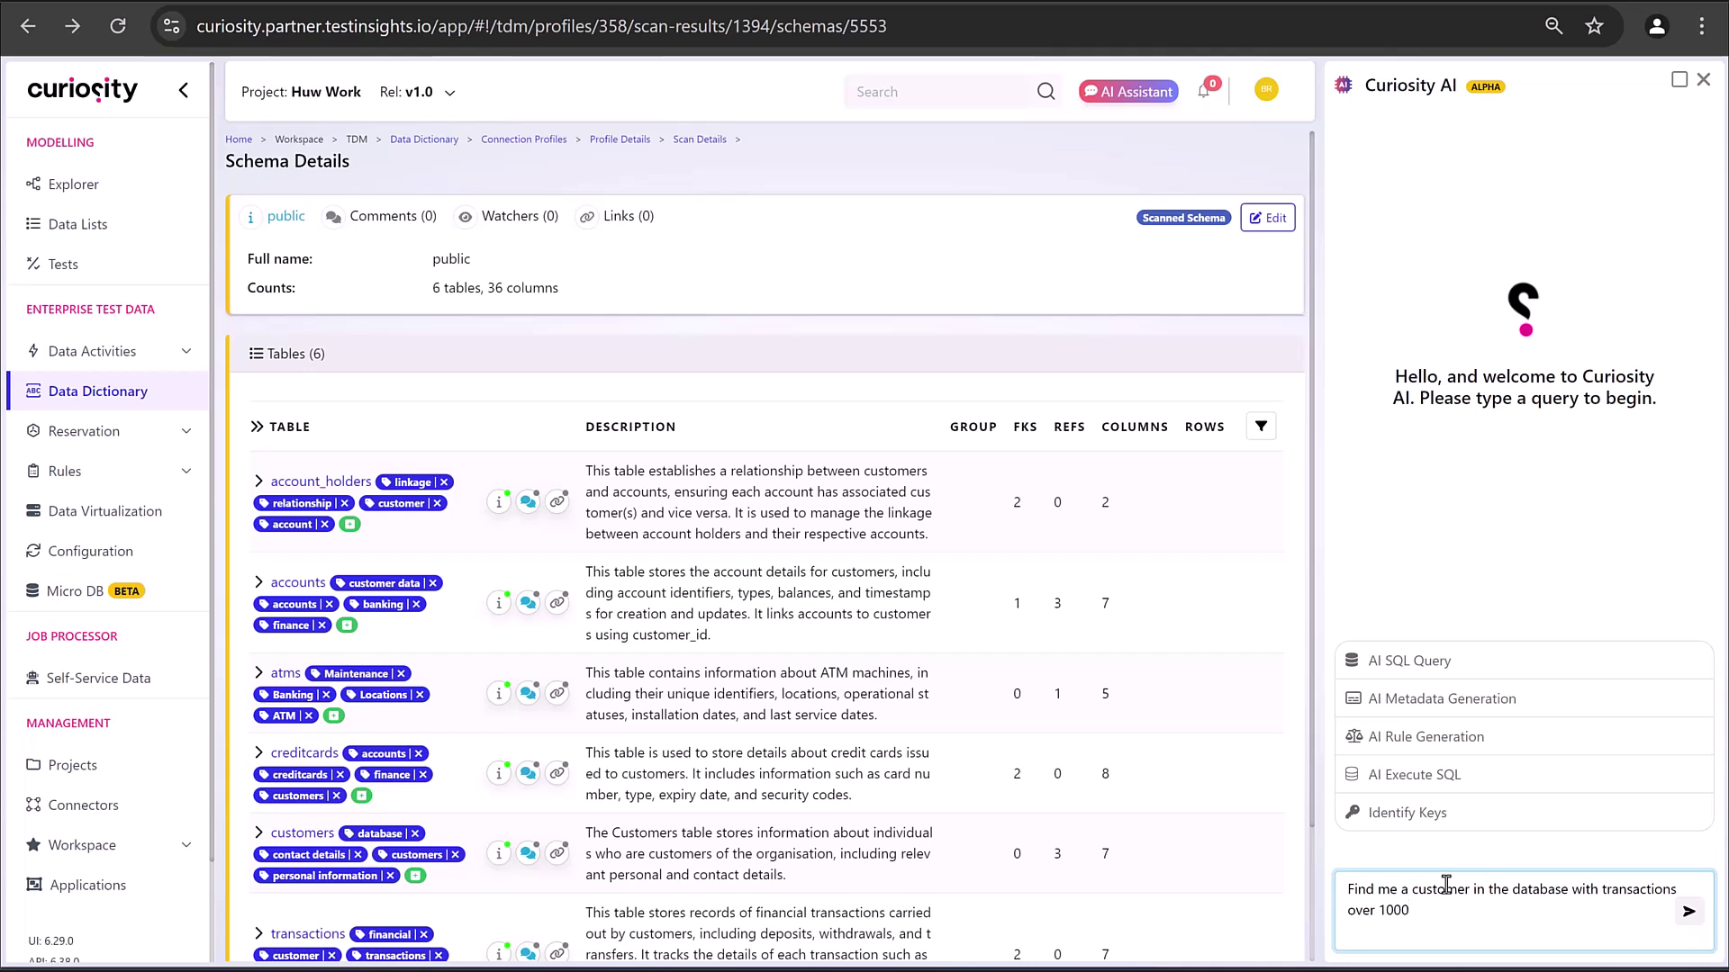
{"action": "key", "text": "Return"}
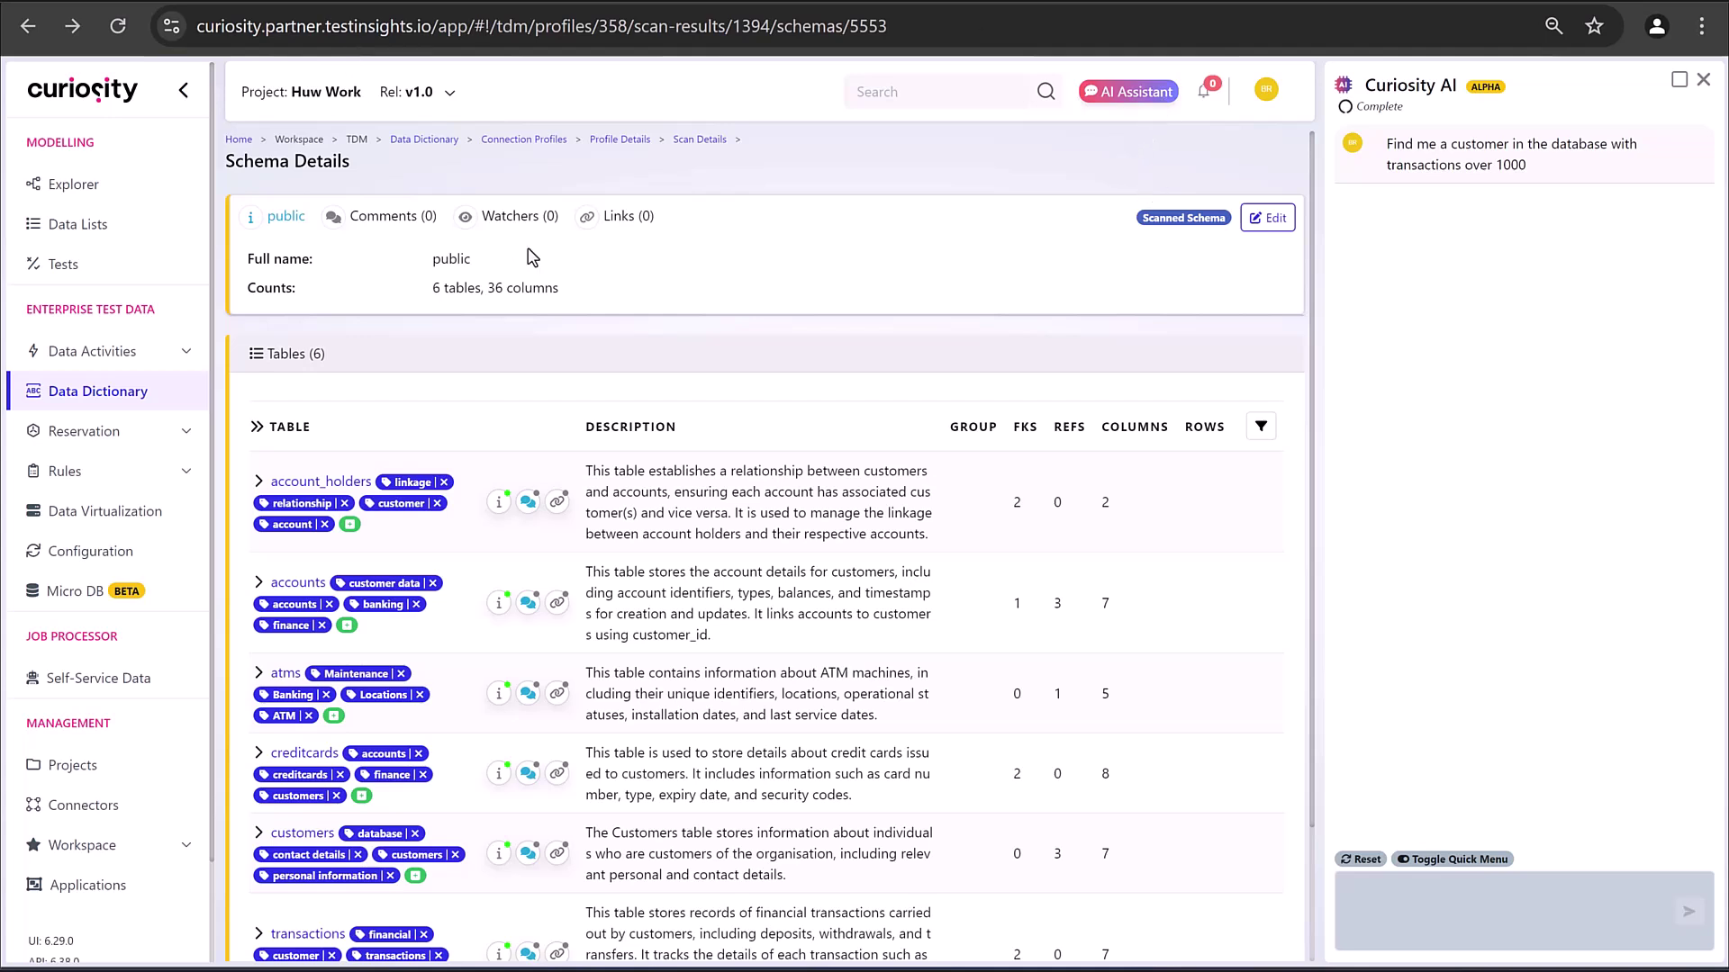
Filter the Data Dictionary definitions by name 'Cu'
{"action": "right_click", "coordinate": [106, 396]}
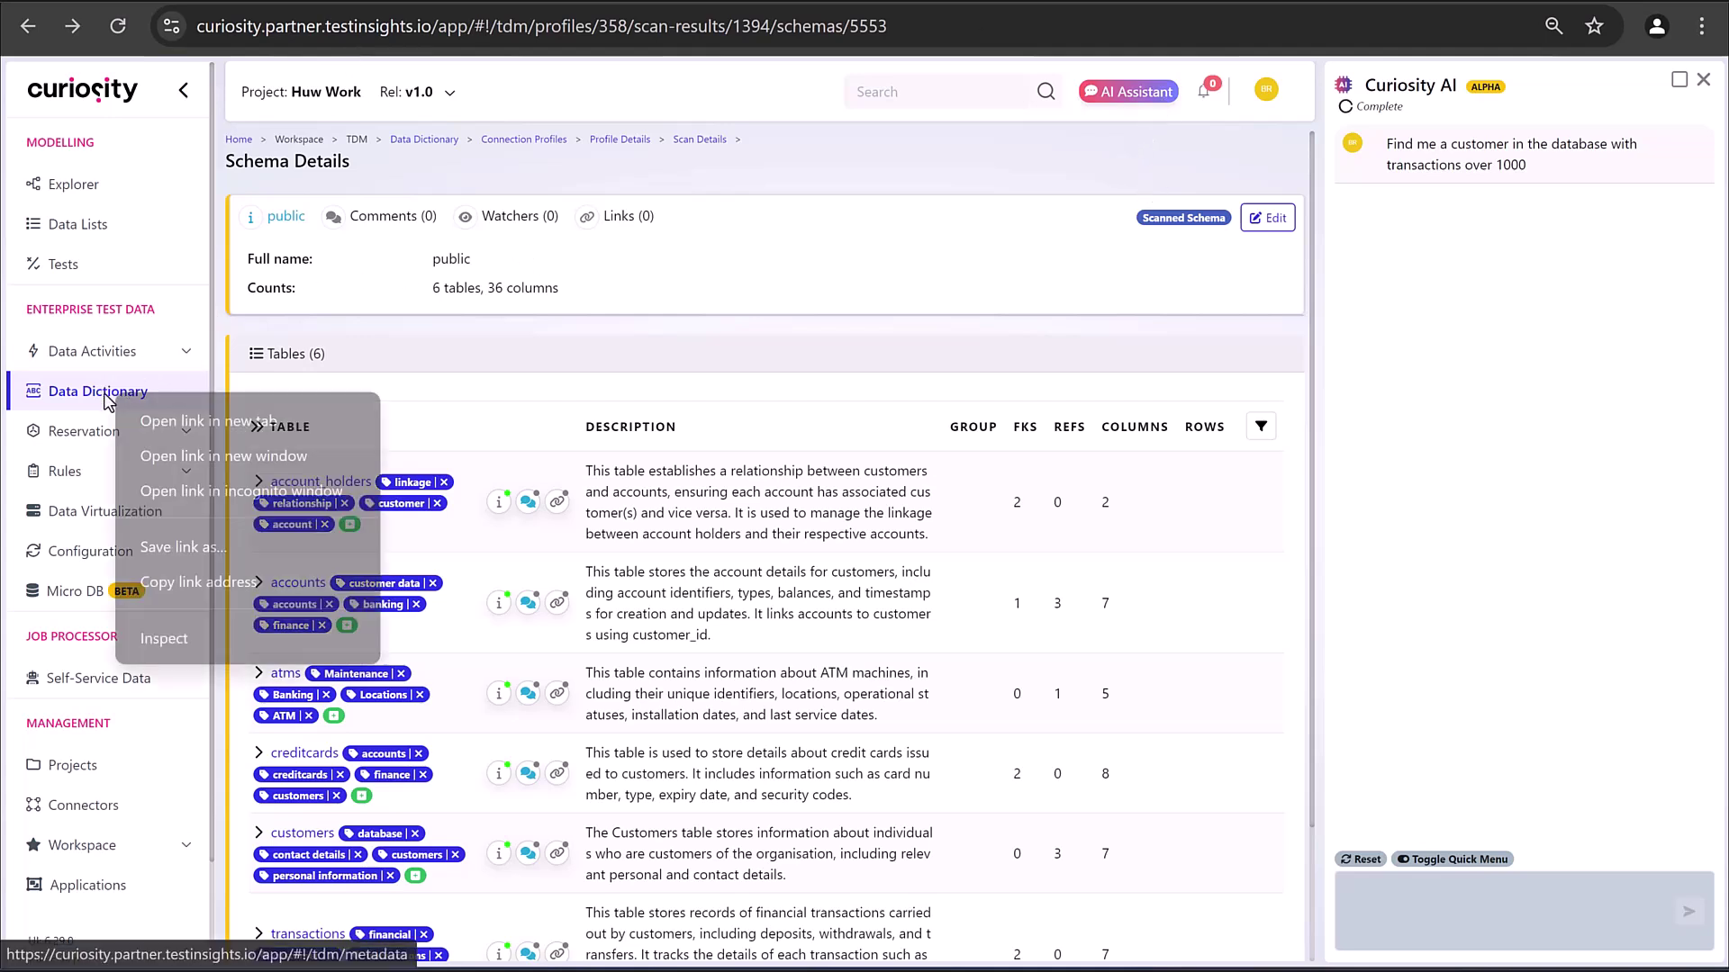
{"action": "left_click", "coordinate": [231, 421]}
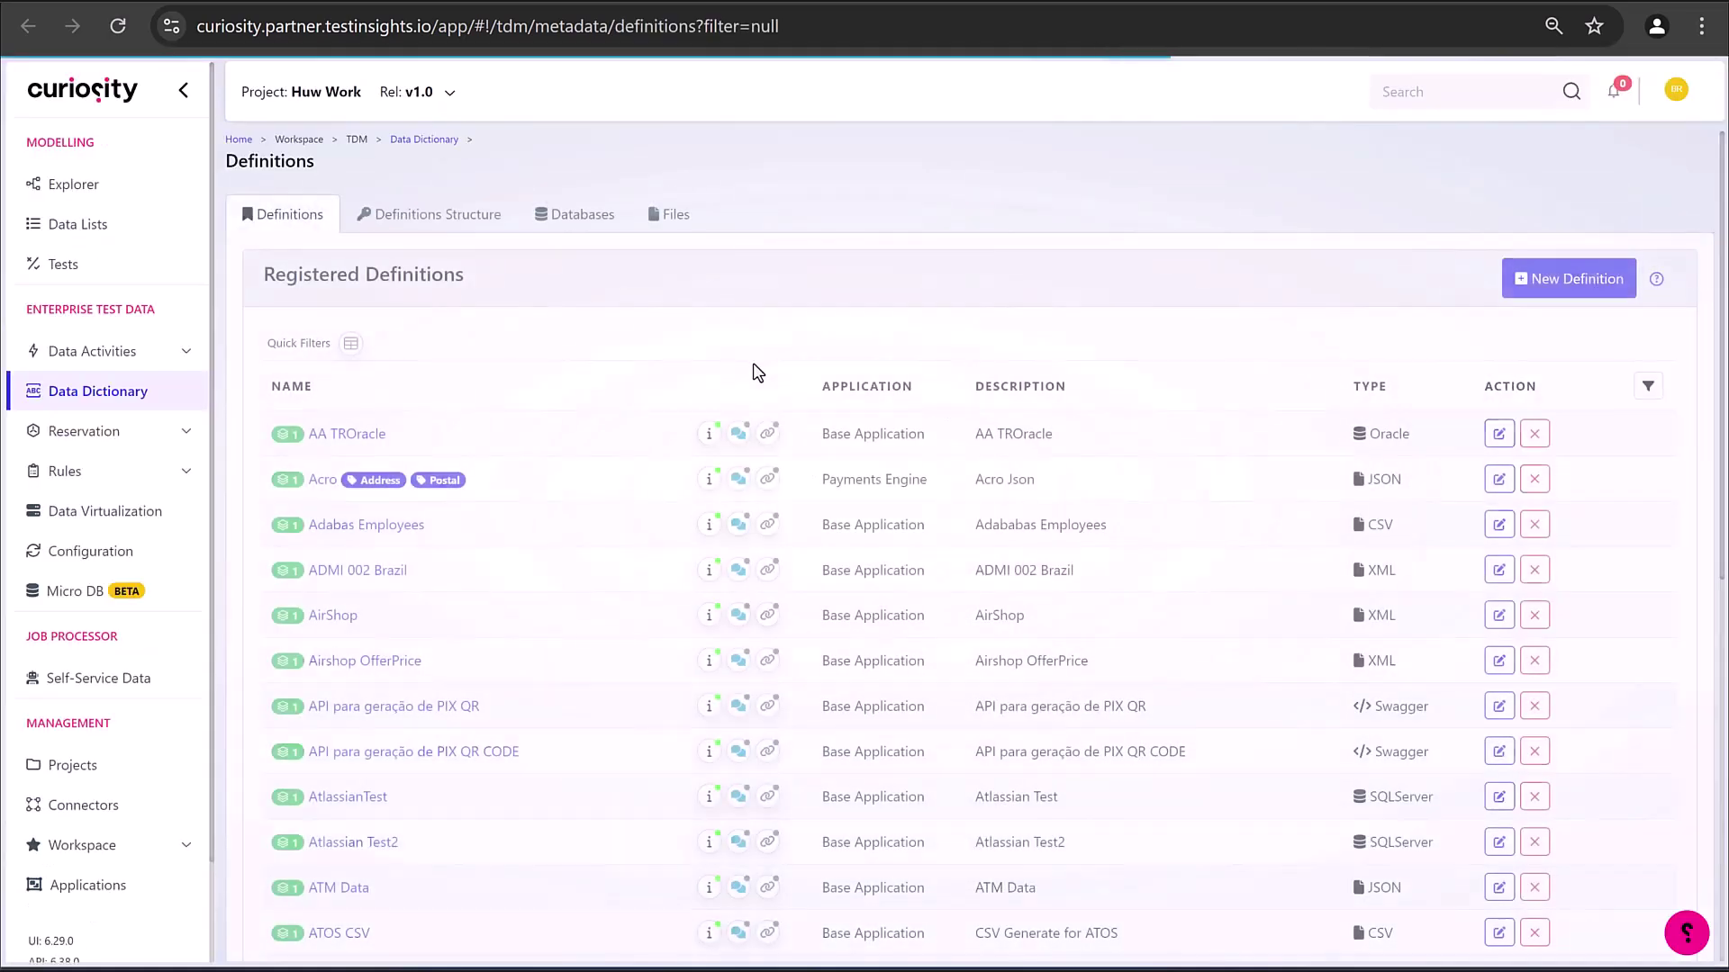
{"action": "left_click", "coordinate": [1648, 386]}
{"action": "left_click", "coordinate": [407, 439]}
{"action": "type", "text": "Cur"}
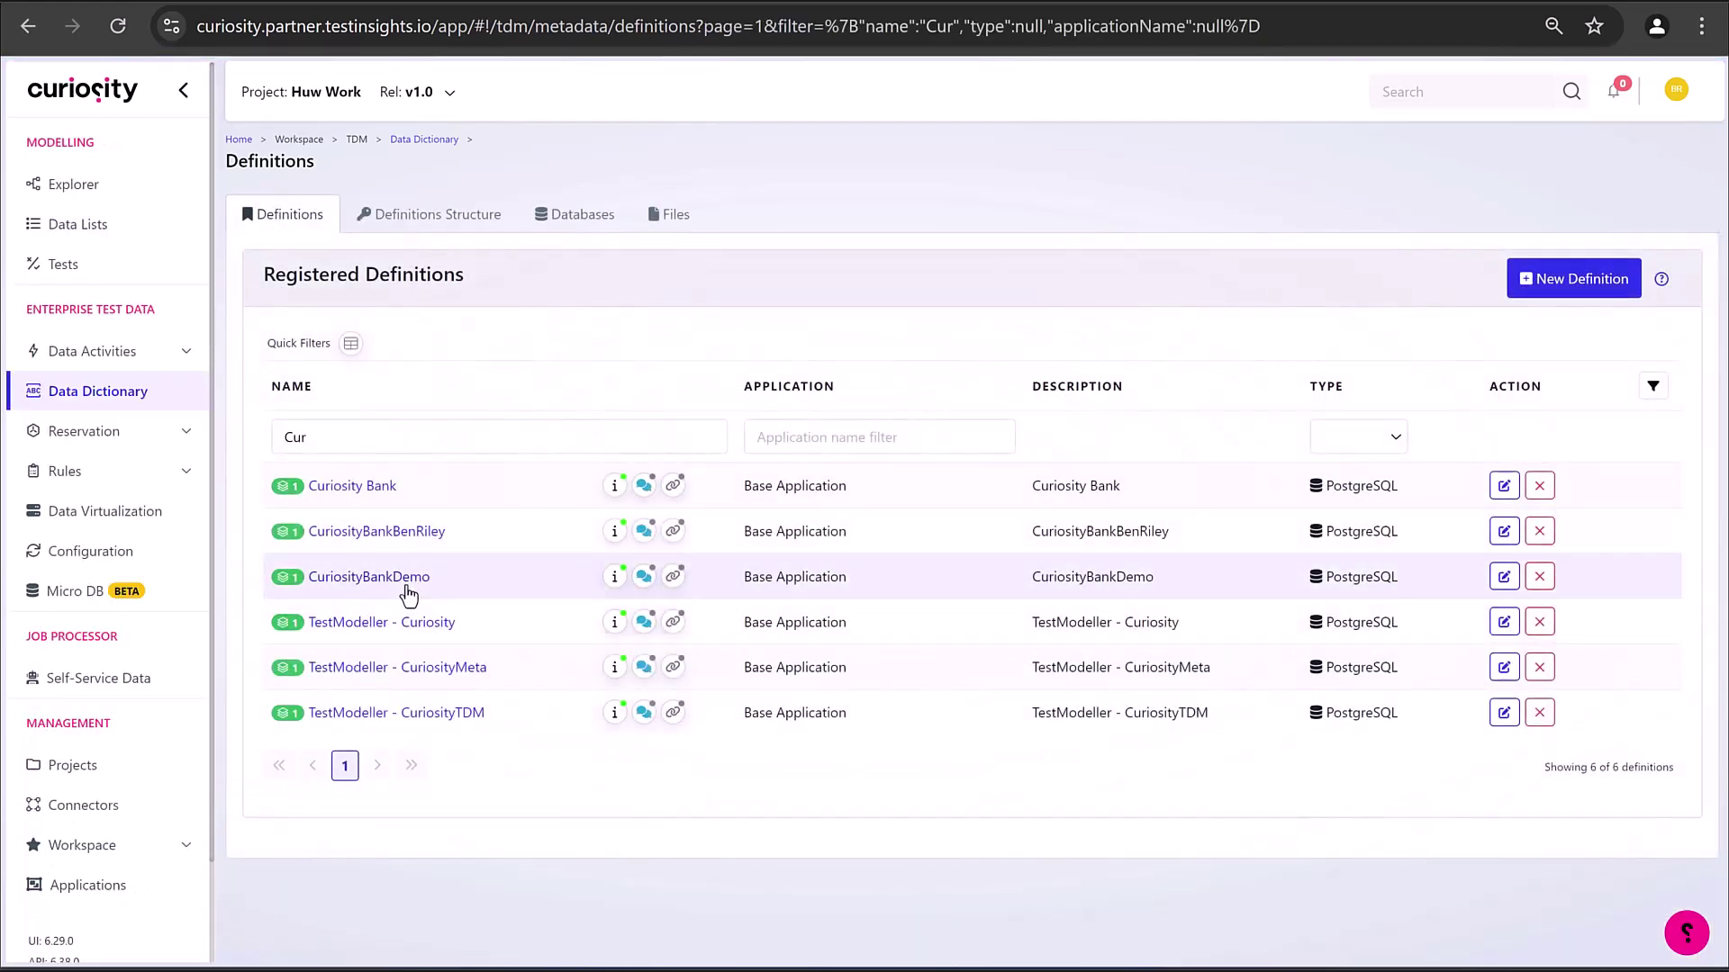
Open CuriosityBankDemo's Scan #1 public schema and show the AI Assistant alongside
{"action": "left_click", "coordinate": [407, 581]}
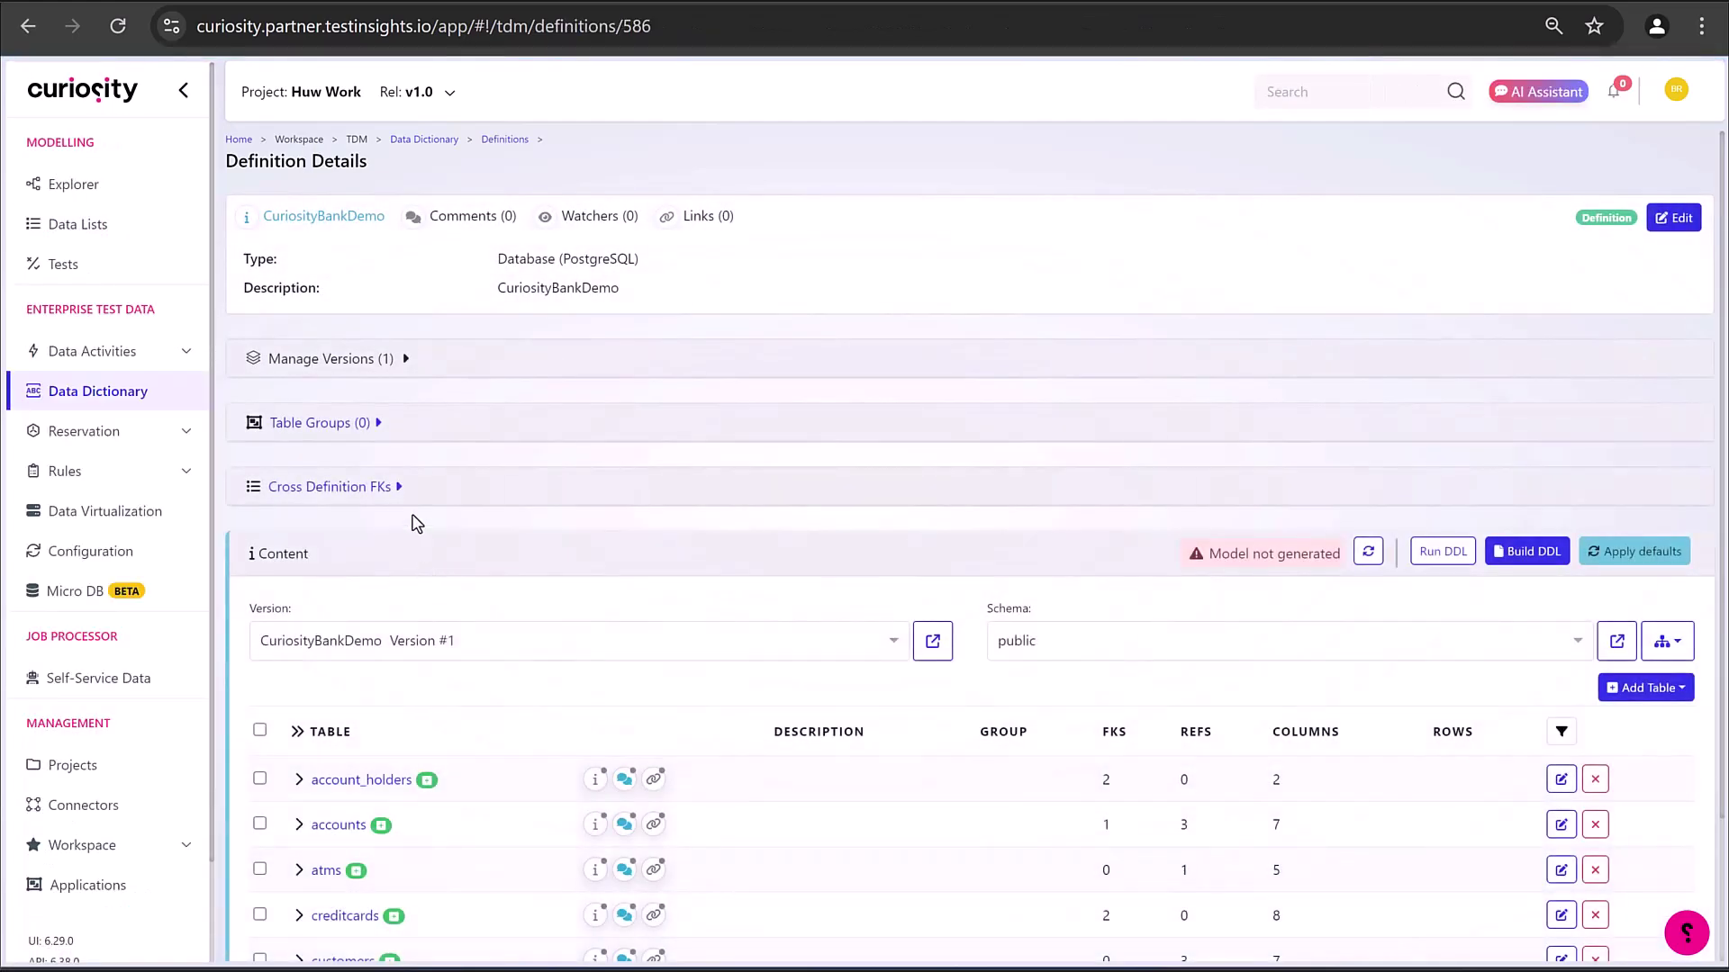
{"action": "left_click", "coordinate": [423, 358]}
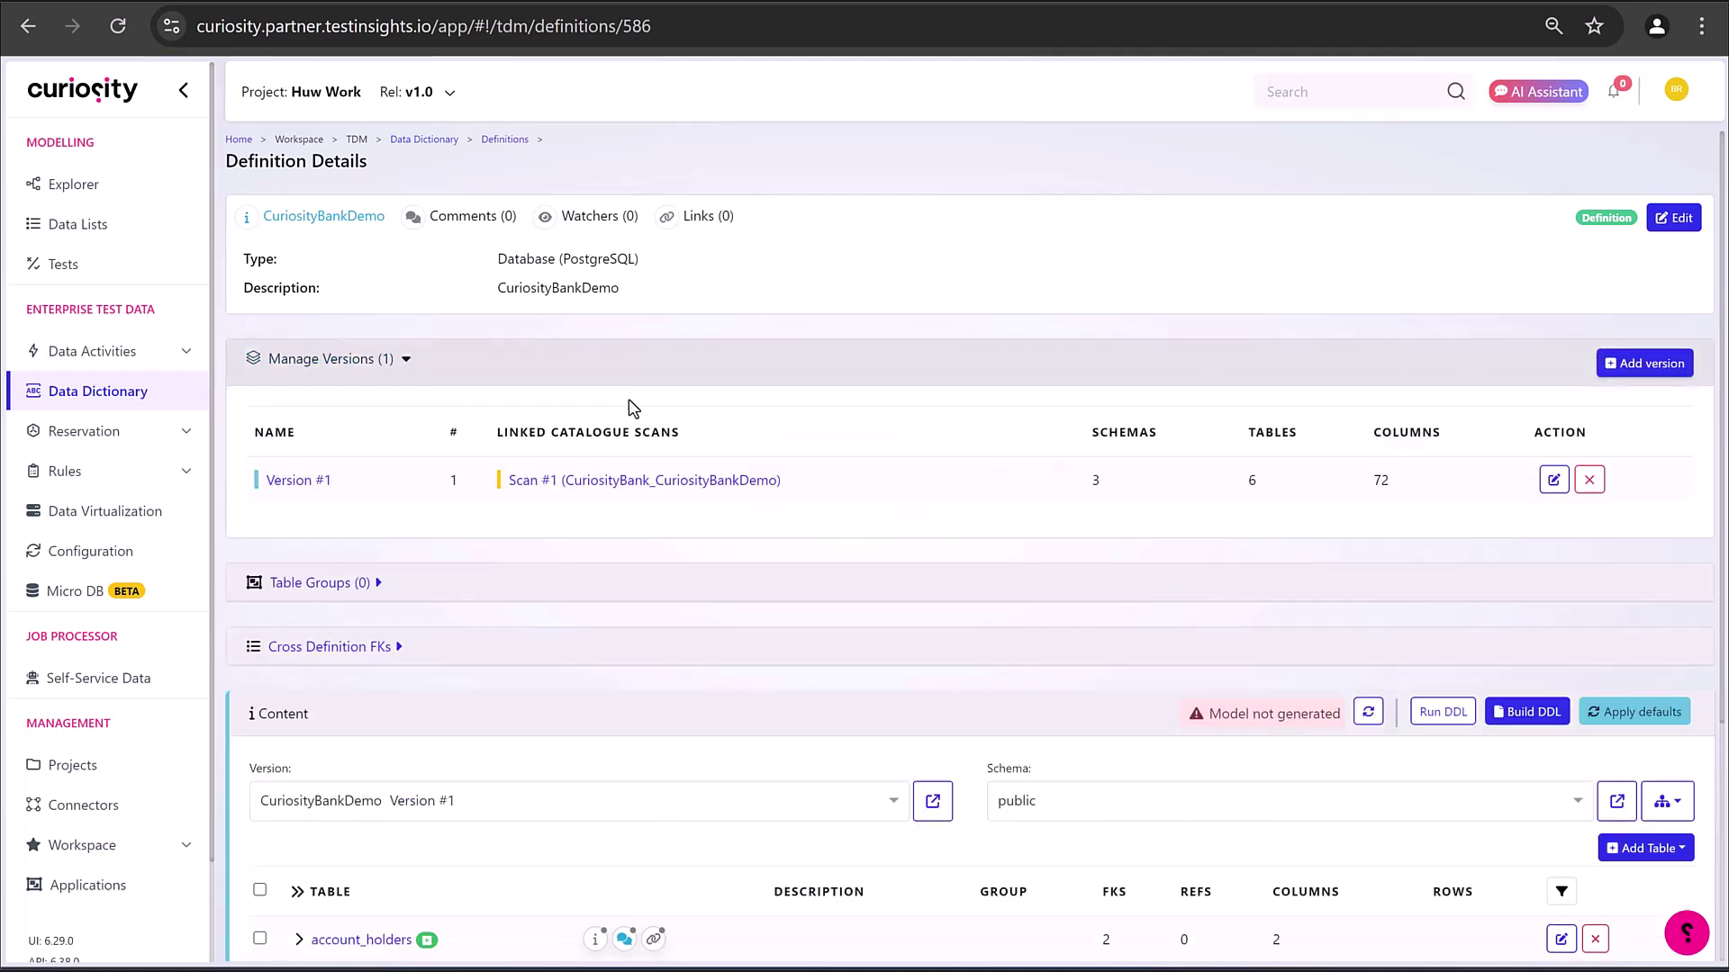
{"action": "left_click", "coordinate": [637, 482]}
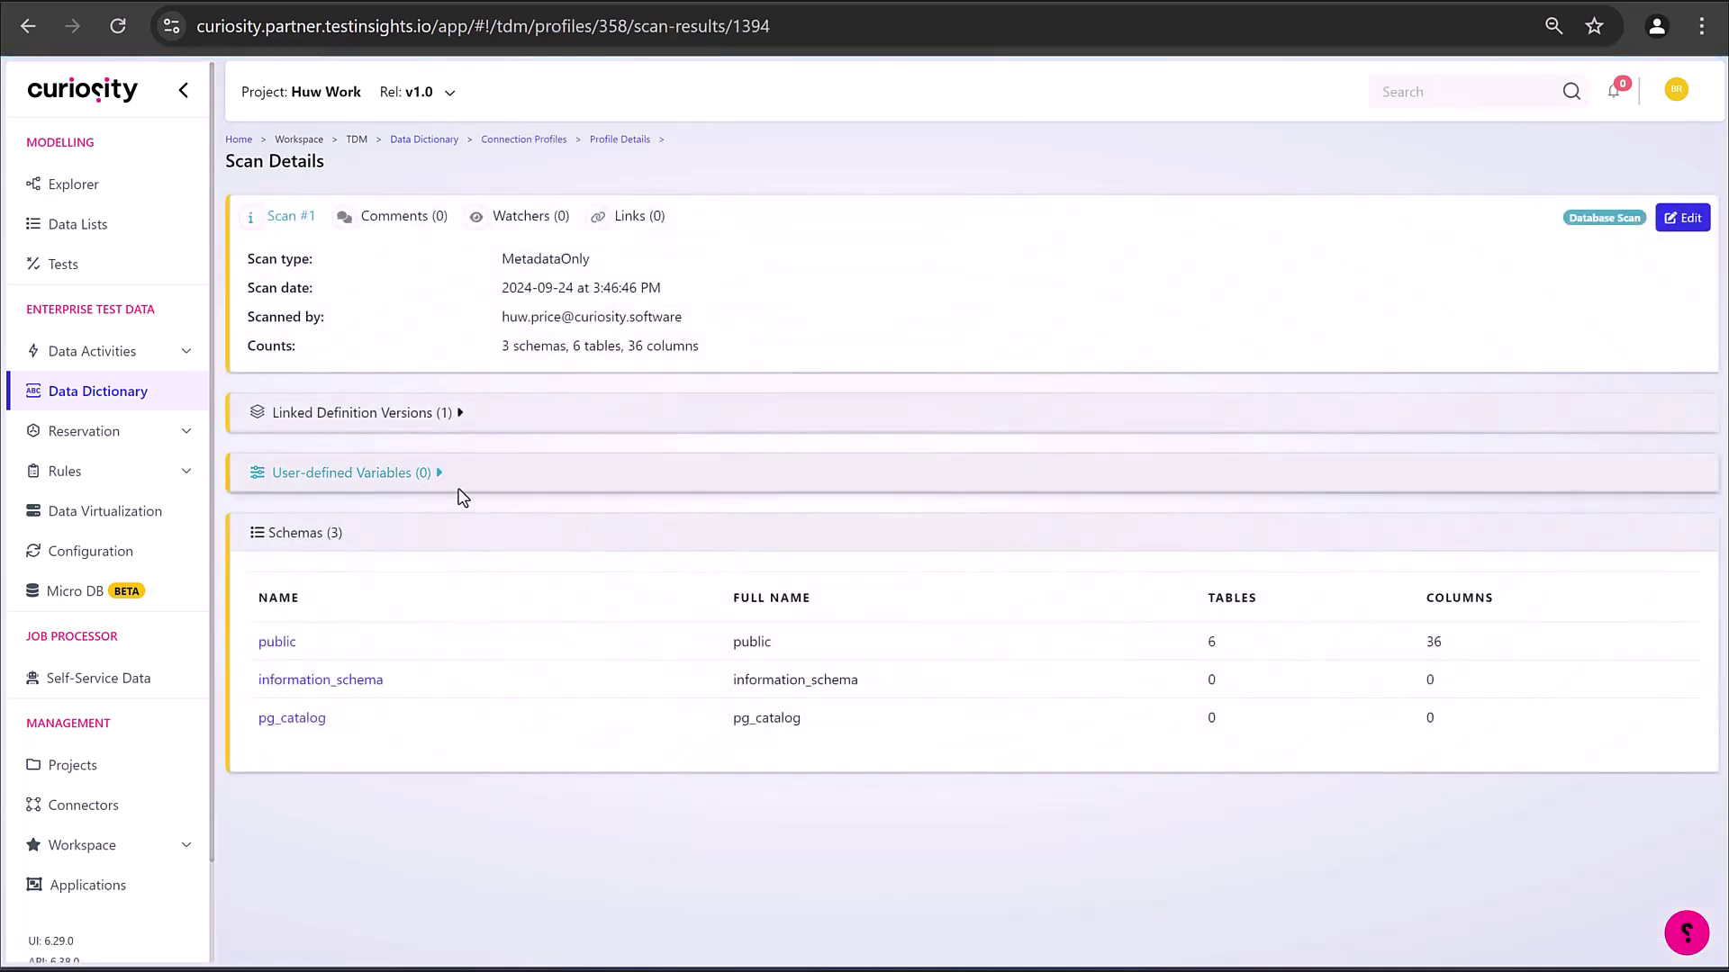
{"action": "left_click", "coordinate": [278, 642]}
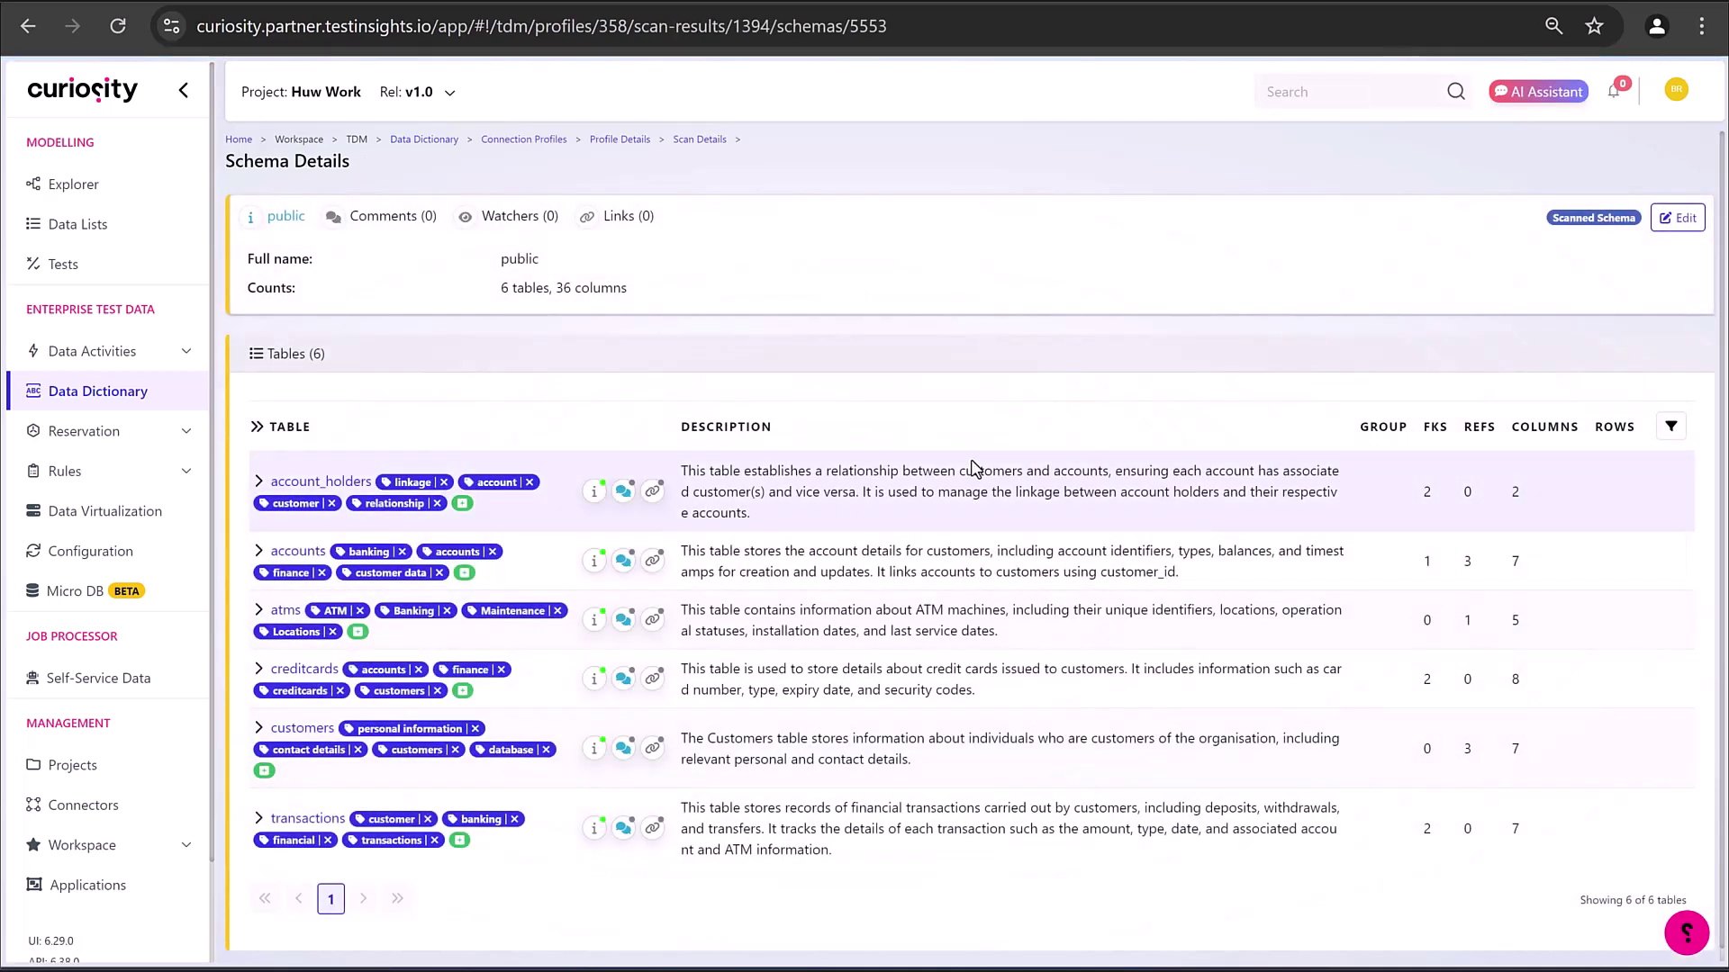
{"action": "left_click", "coordinate": [1531, 91]}
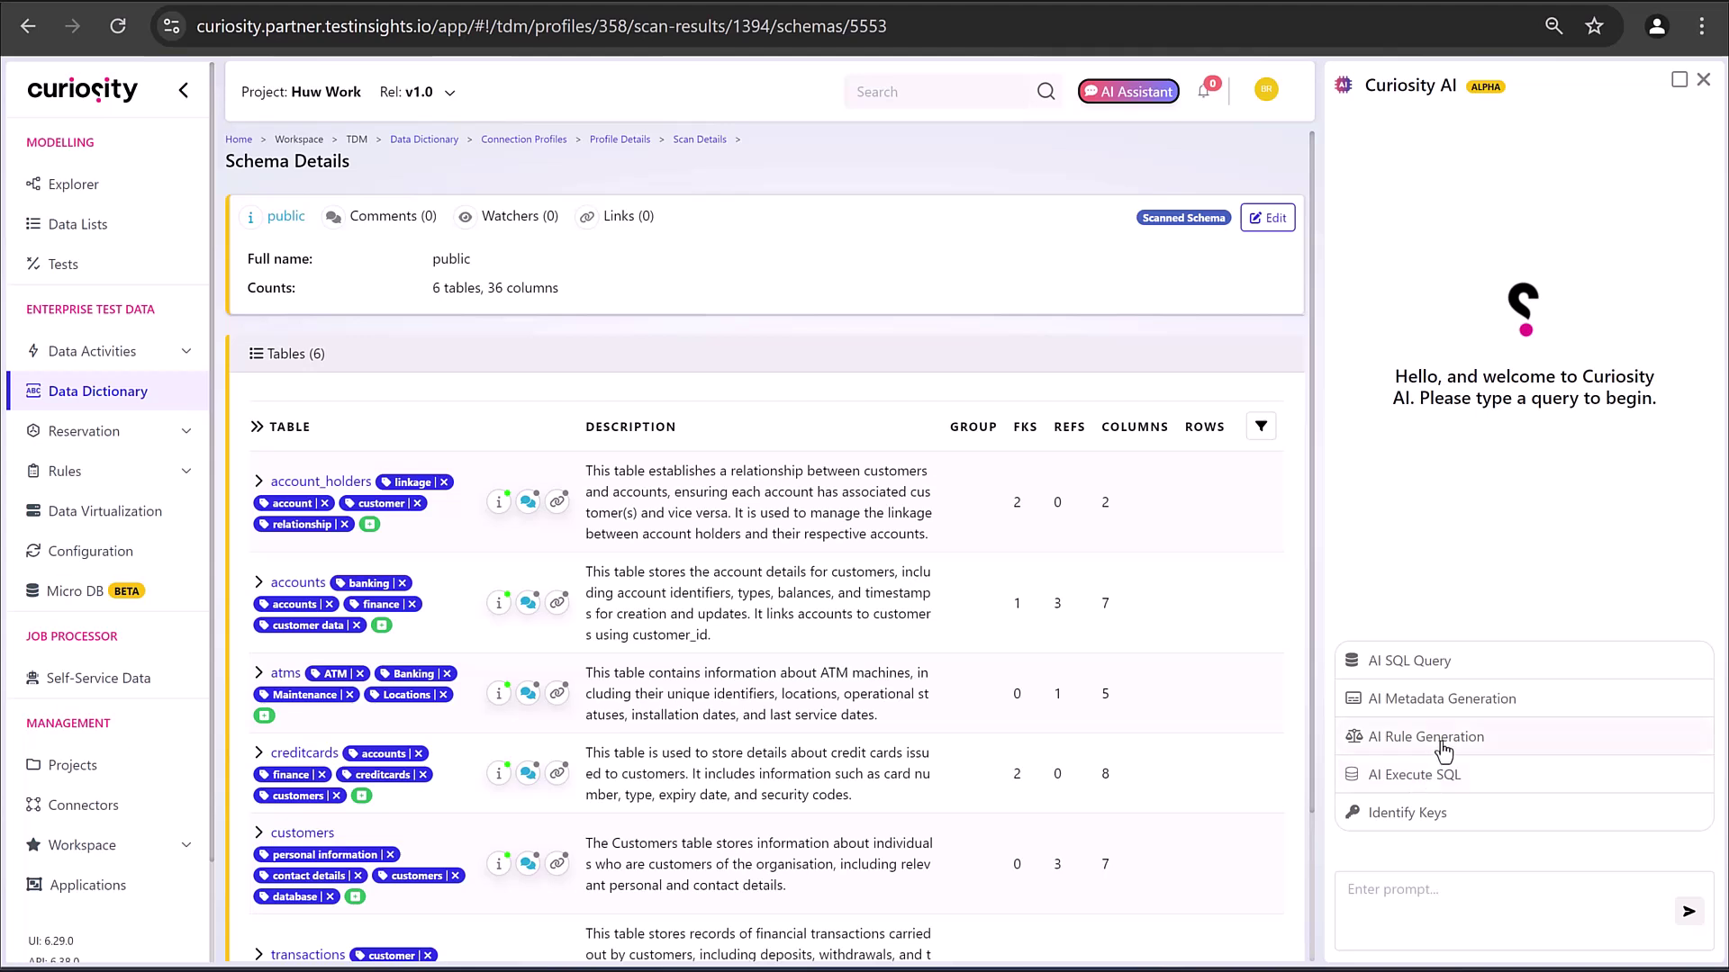
Inspect the creditcards card_number generation rule expression, then go back to Schema Details
{"action": "left_click", "coordinate": [259, 754]}
{"action": "scroll", "coordinate": [360, 721], "scroll_direction": "down", "scroll_amount": 5}
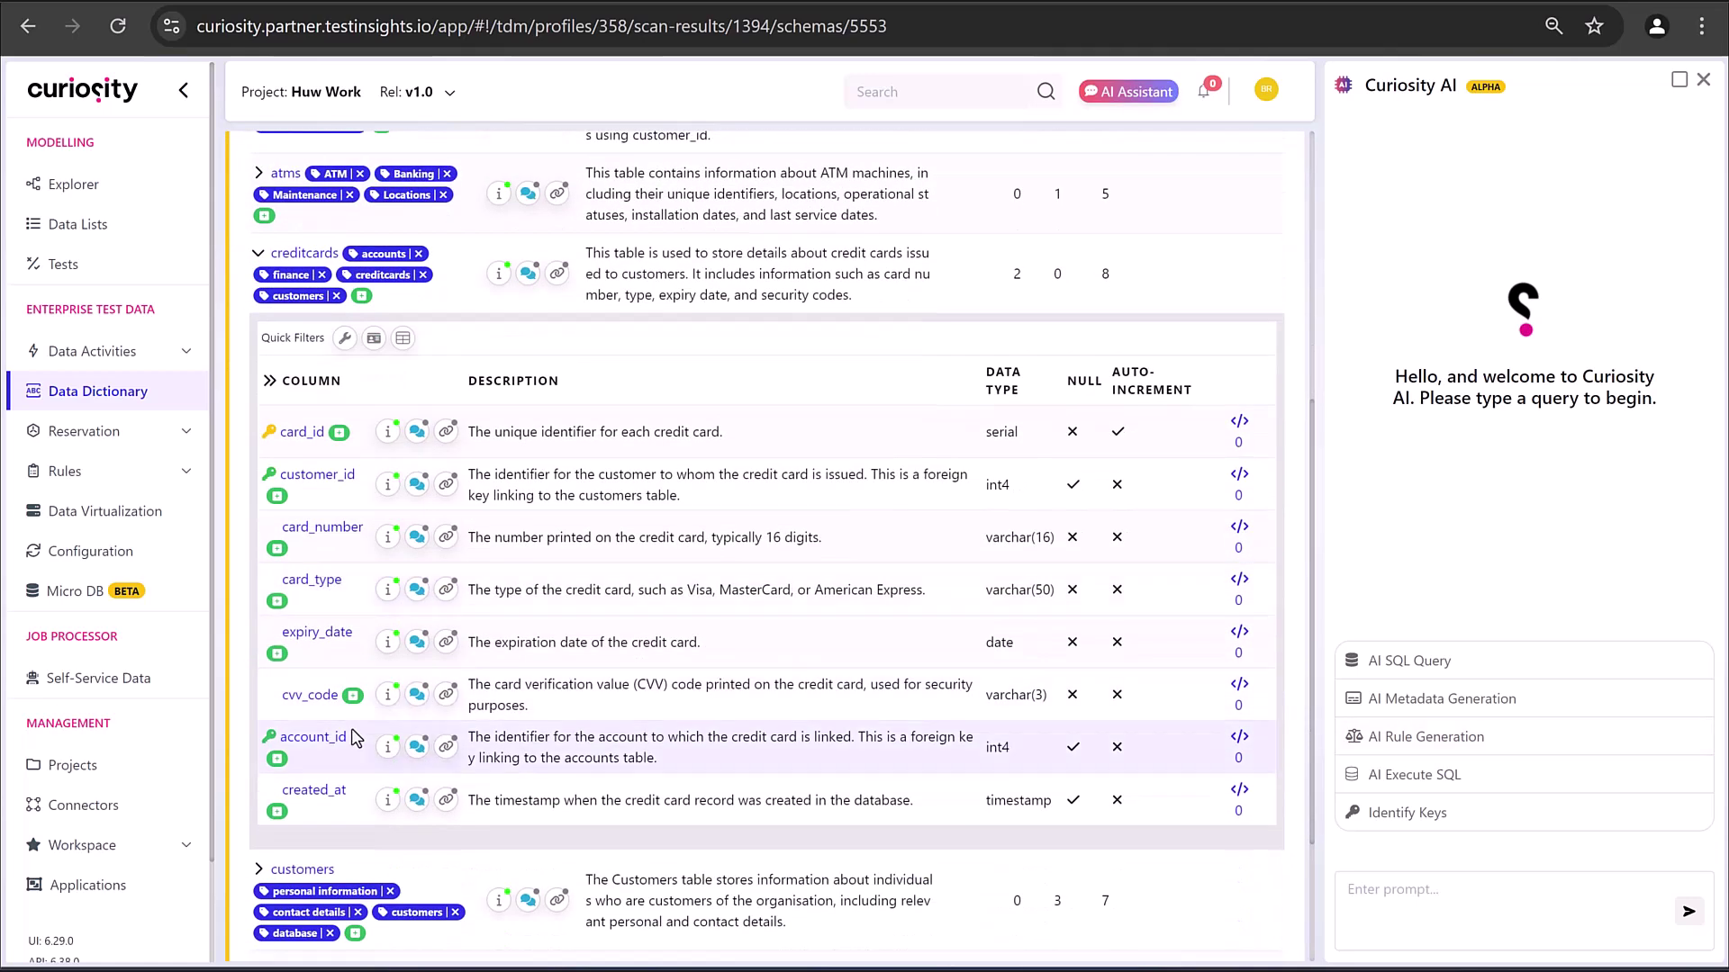
{"action": "left_click", "coordinate": [337, 531]}
{"action": "scroll", "coordinate": [606, 675], "scroll_direction": "down", "scroll_amount": 1}
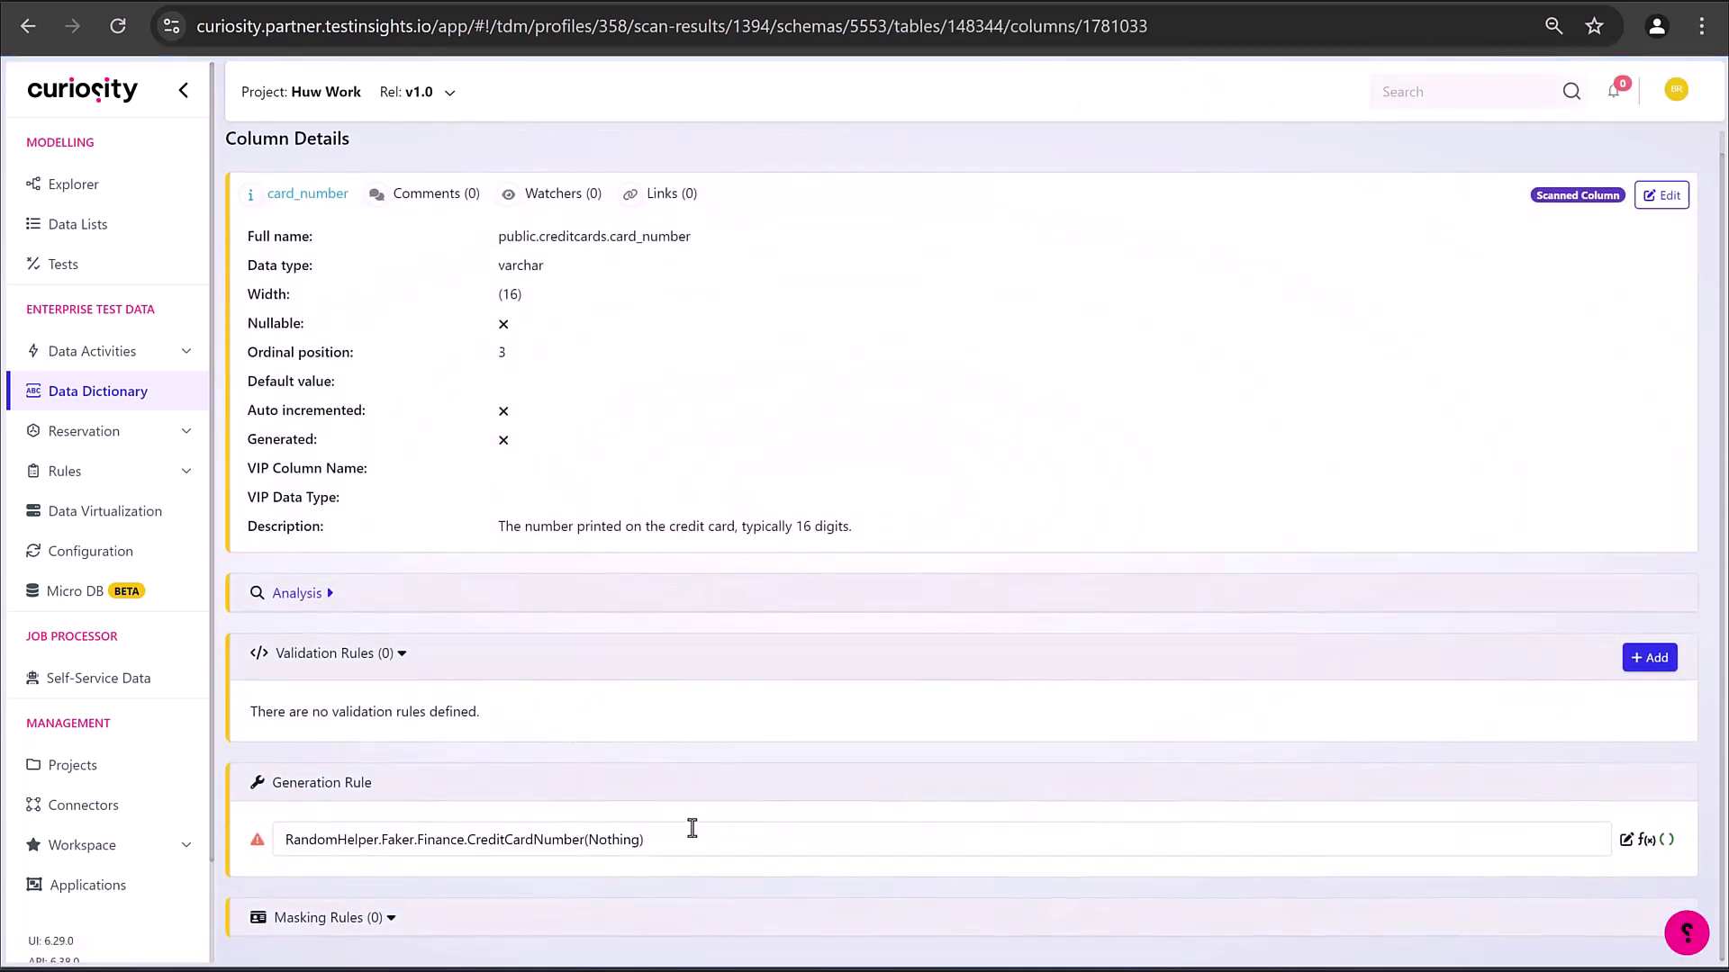
{"action": "left_click_drag", "start_coordinate": [703, 849], "coordinate": [216, 851]}
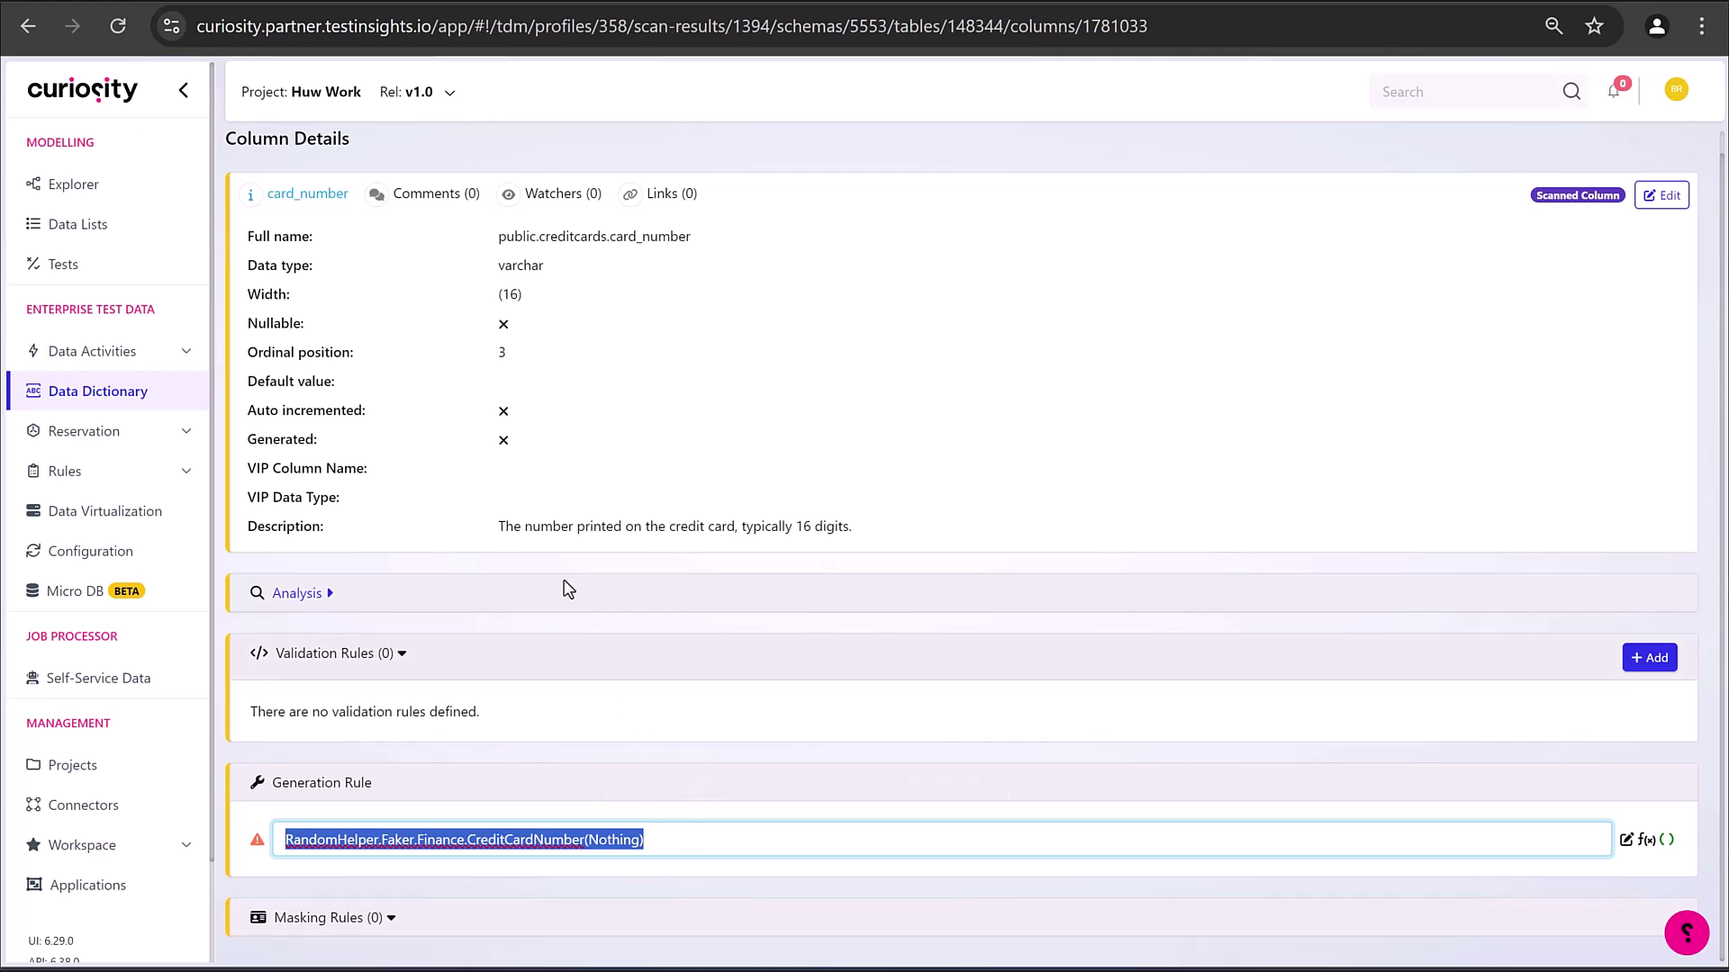
{"action": "left_click", "coordinate": [28, 26]}
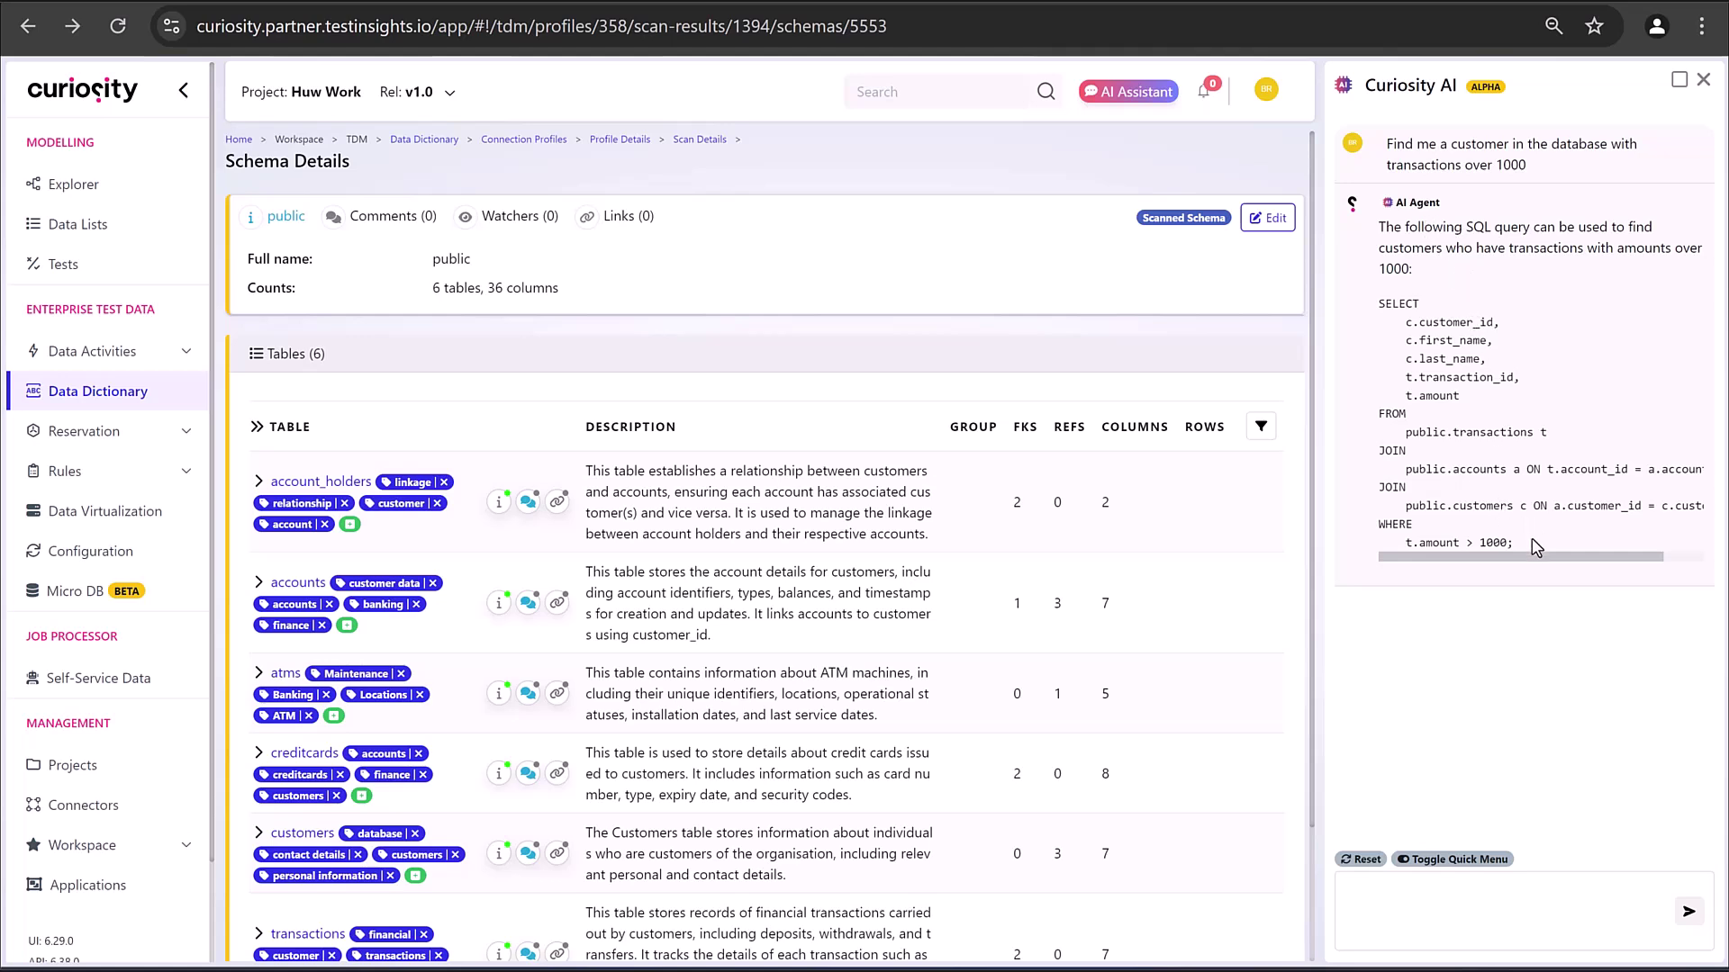
Ask Curiosity AI to 'Run this query, give me the results in JSON' and review the output
{"action": "left_click_drag", "start_coordinate": [1380, 304], "coordinate": [1521, 565]}
{"action": "left_click", "coordinate": [1510, 906]}
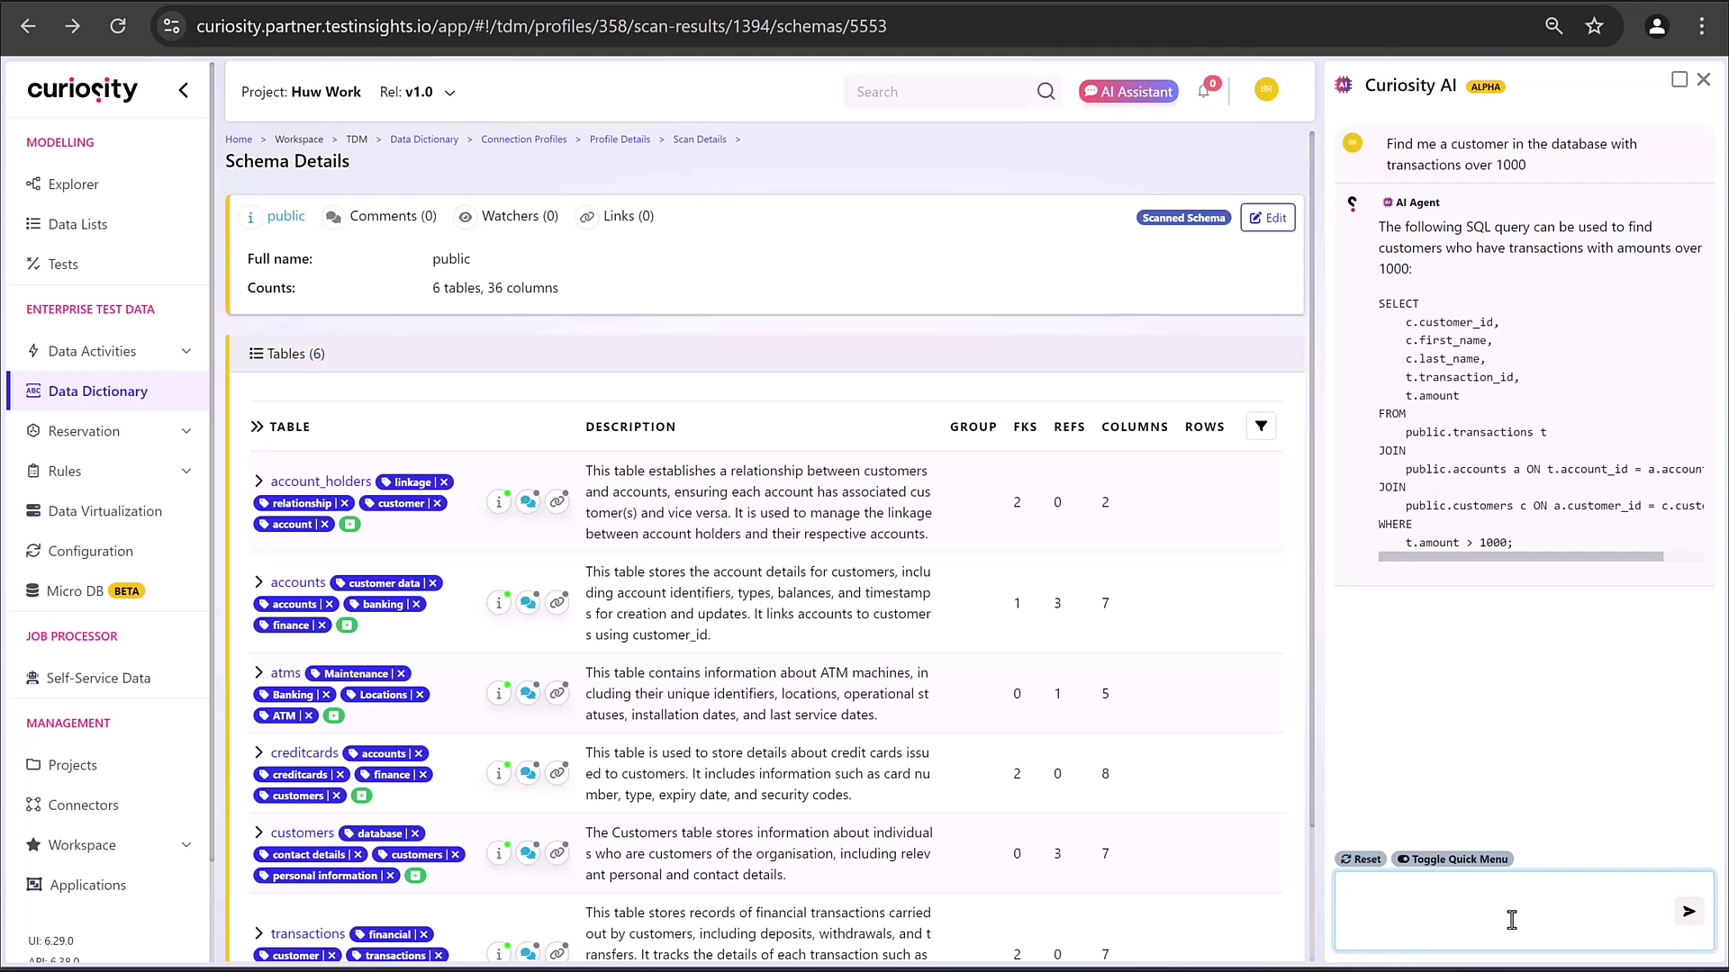
{"action": "type", "text": "Run this query, give me the results in JSON"}
{"action": "key", "text": "Return"}
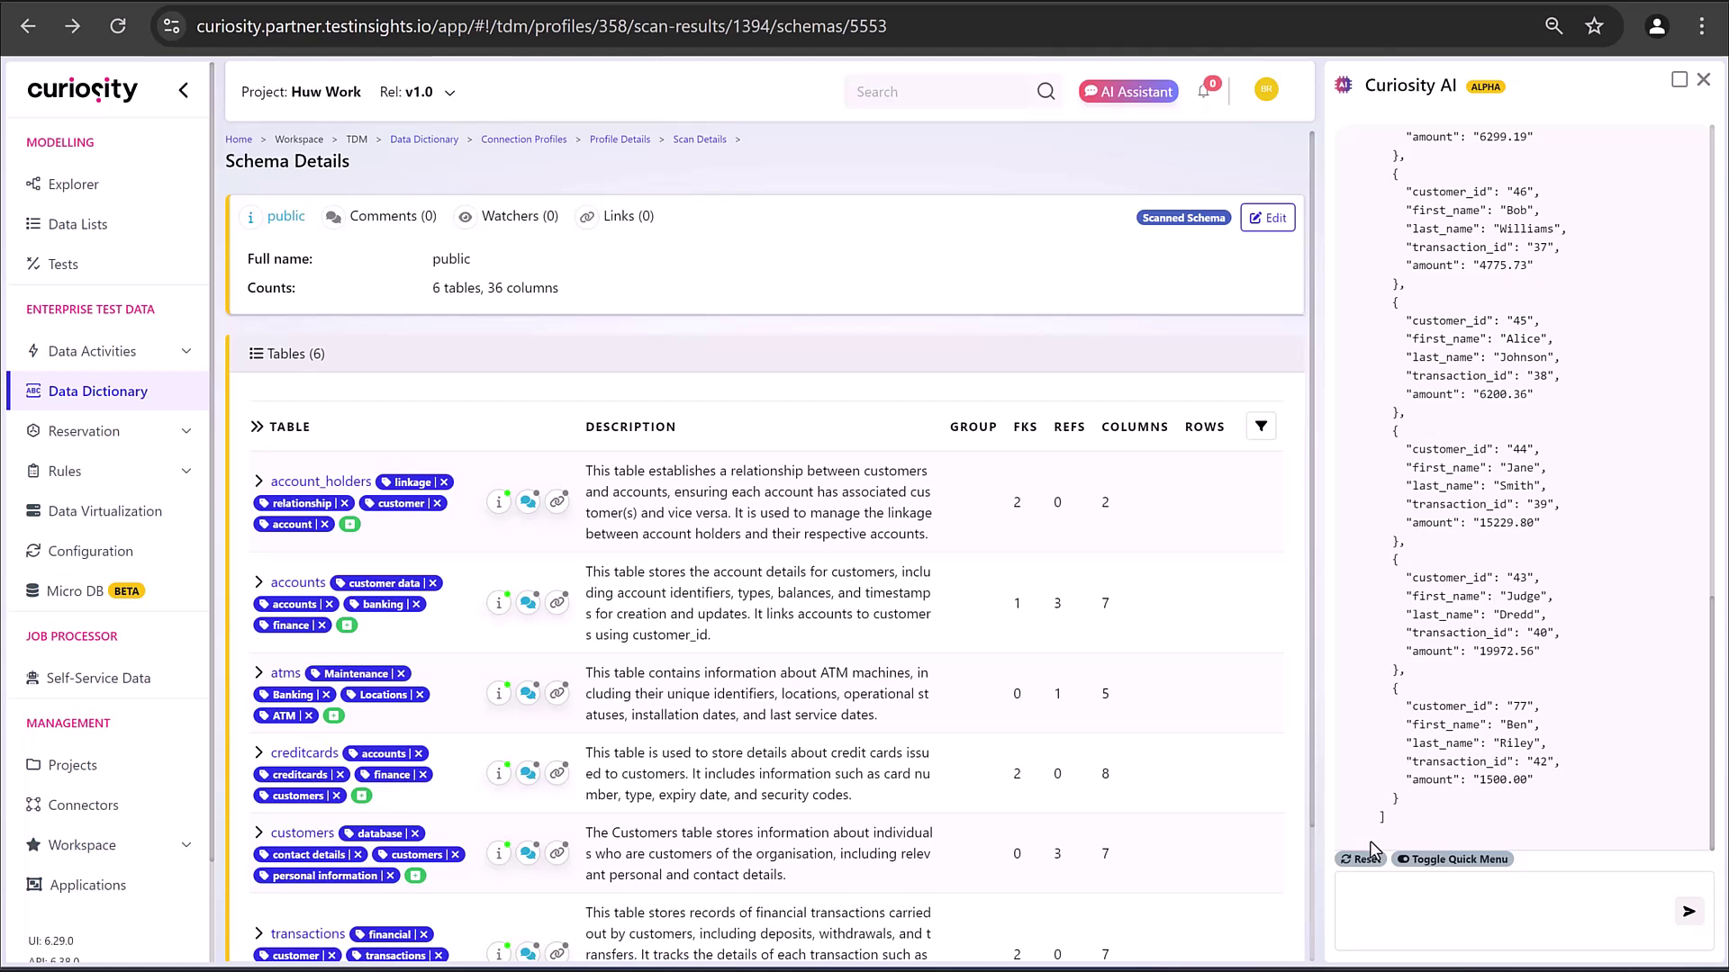
{"action": "scroll", "coordinate": [1523, 659], "scroll_direction": "up", "scroll_amount": 10}
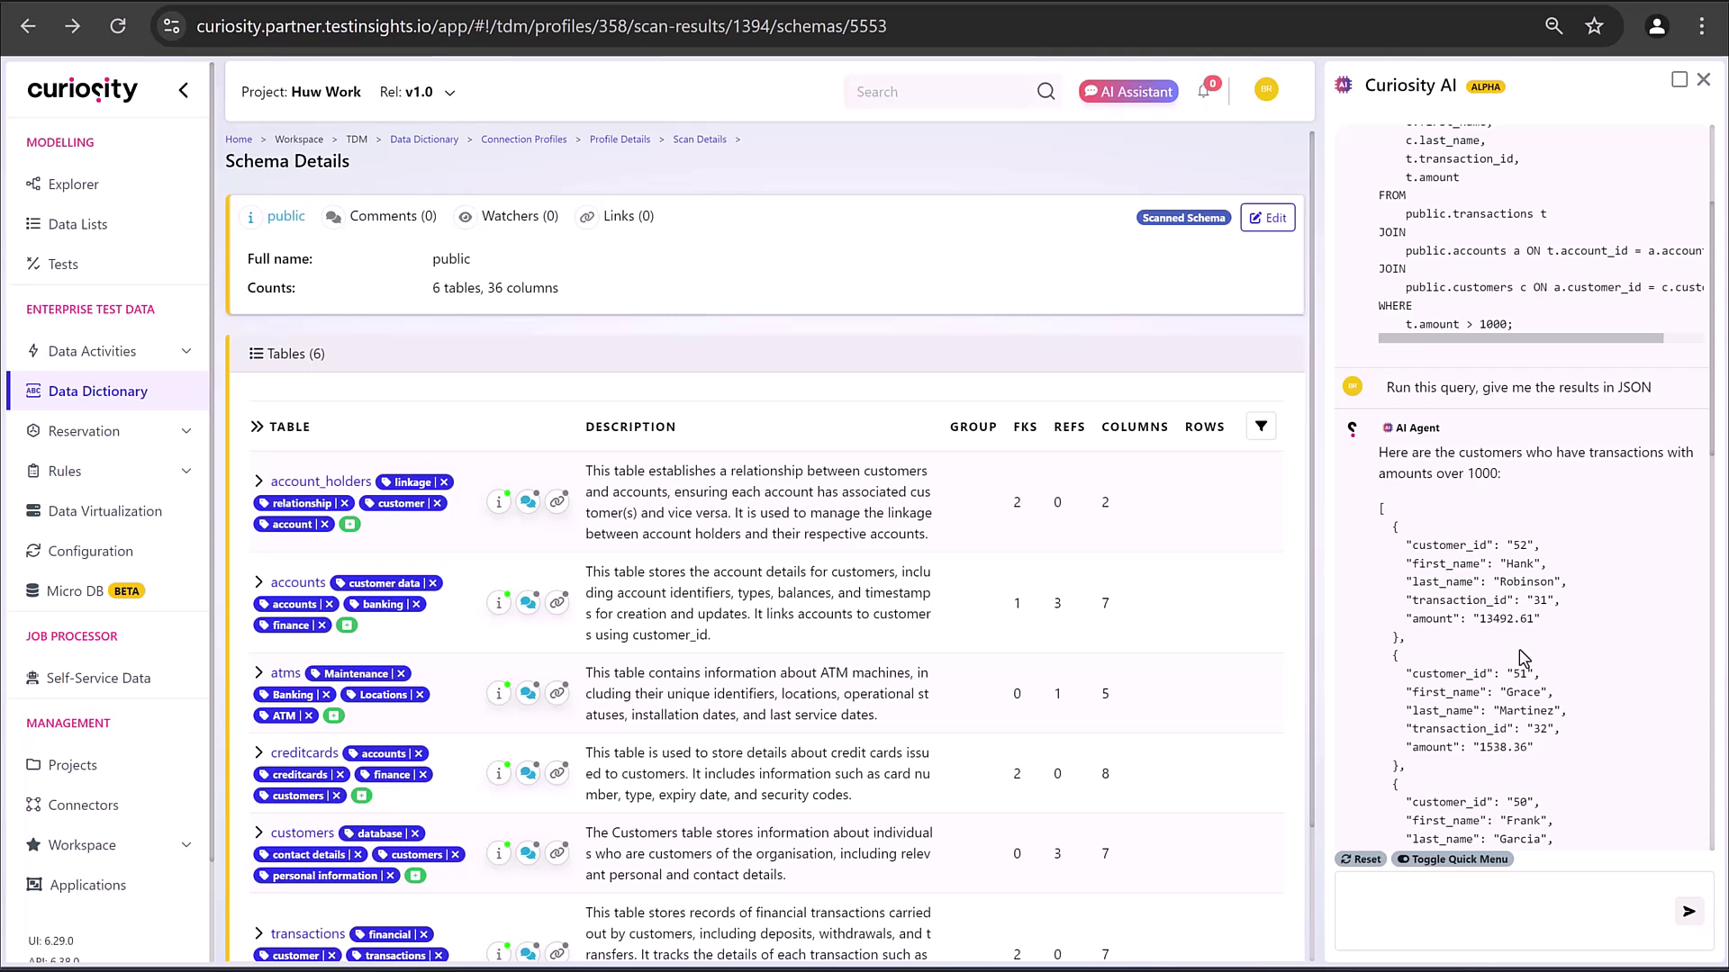
Maximise the Curiosity AI panel and scroll up through the JSON reply
{"action": "left_click", "coordinate": [1678, 79]}
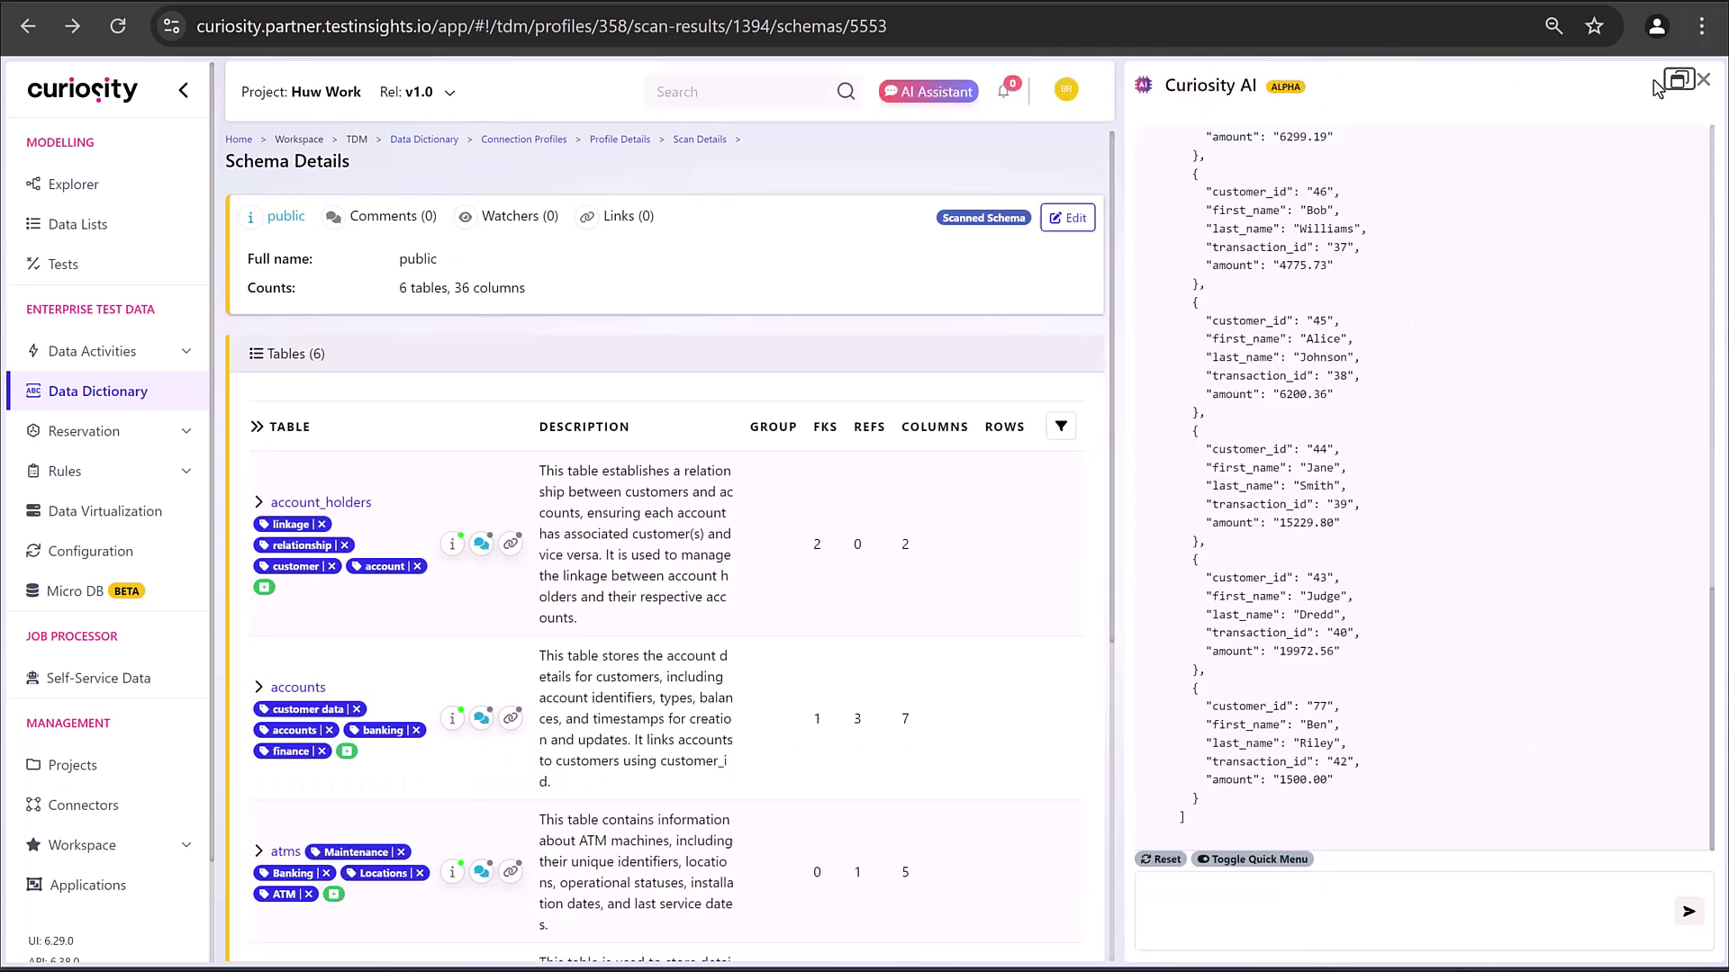
{"action": "scroll", "coordinate": [1369, 450], "scroll_direction": "up", "scroll_amount": 10}
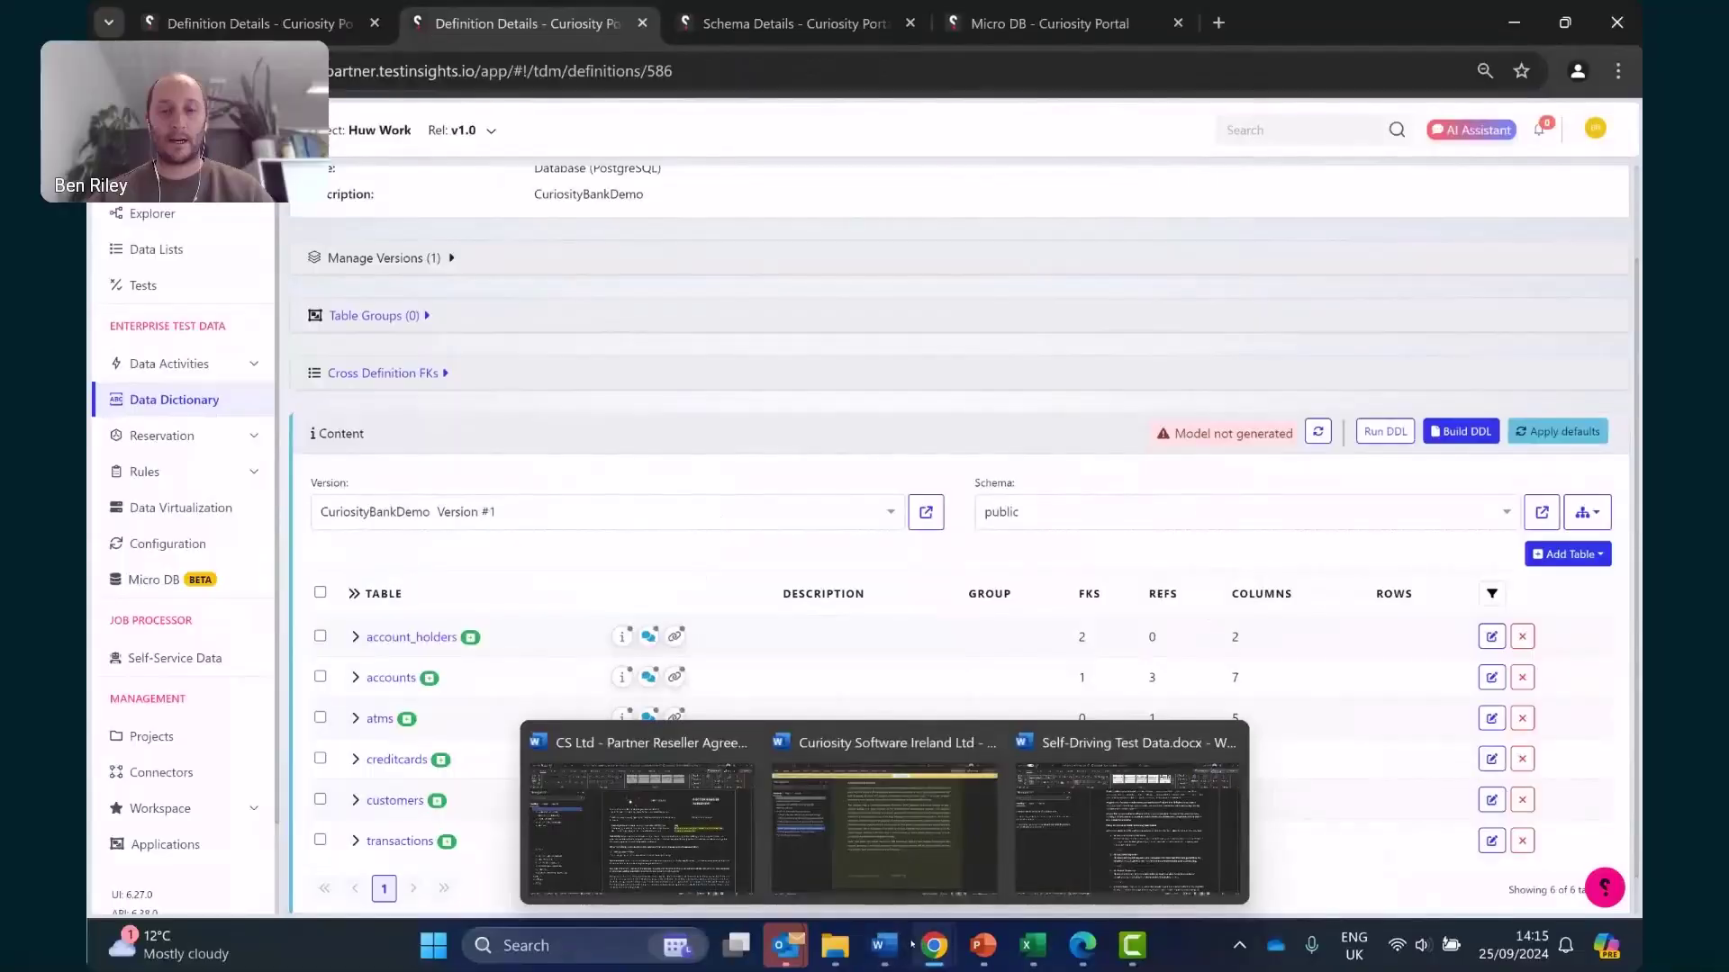
Switch to the Chrome window showing Curiosity's Activity Explorer
{"action": "mouse_move", "coordinate": [867, 906]}
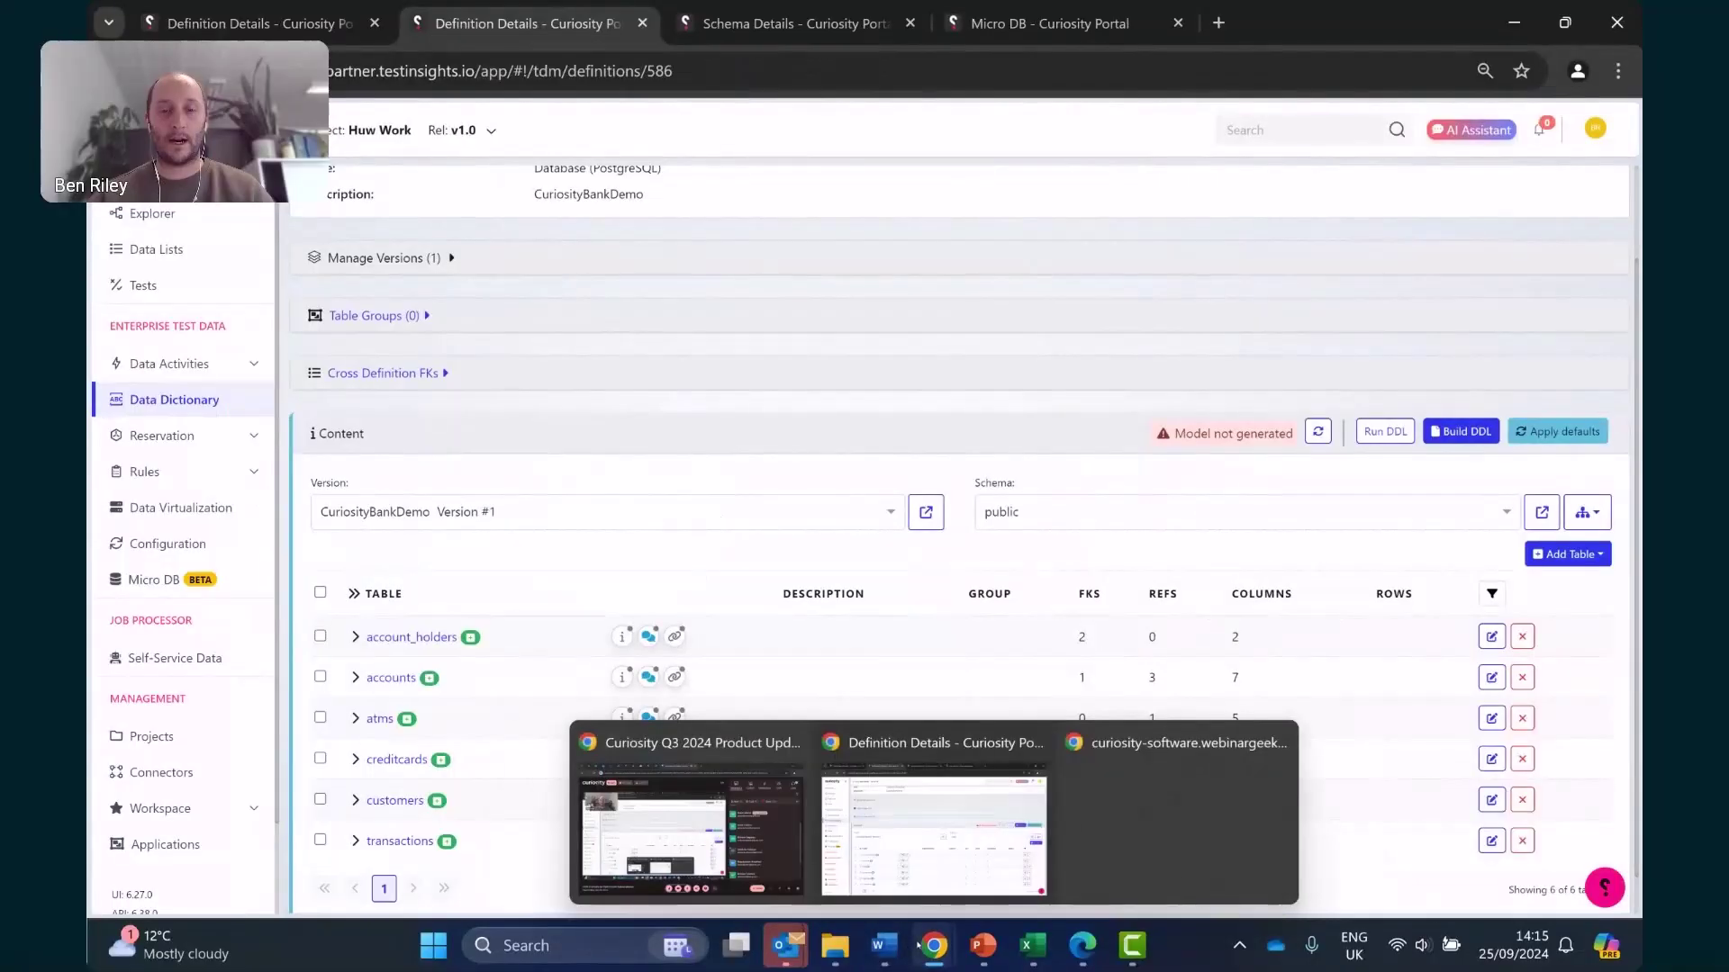
{"action": "left_click", "coordinate": [691, 819]}
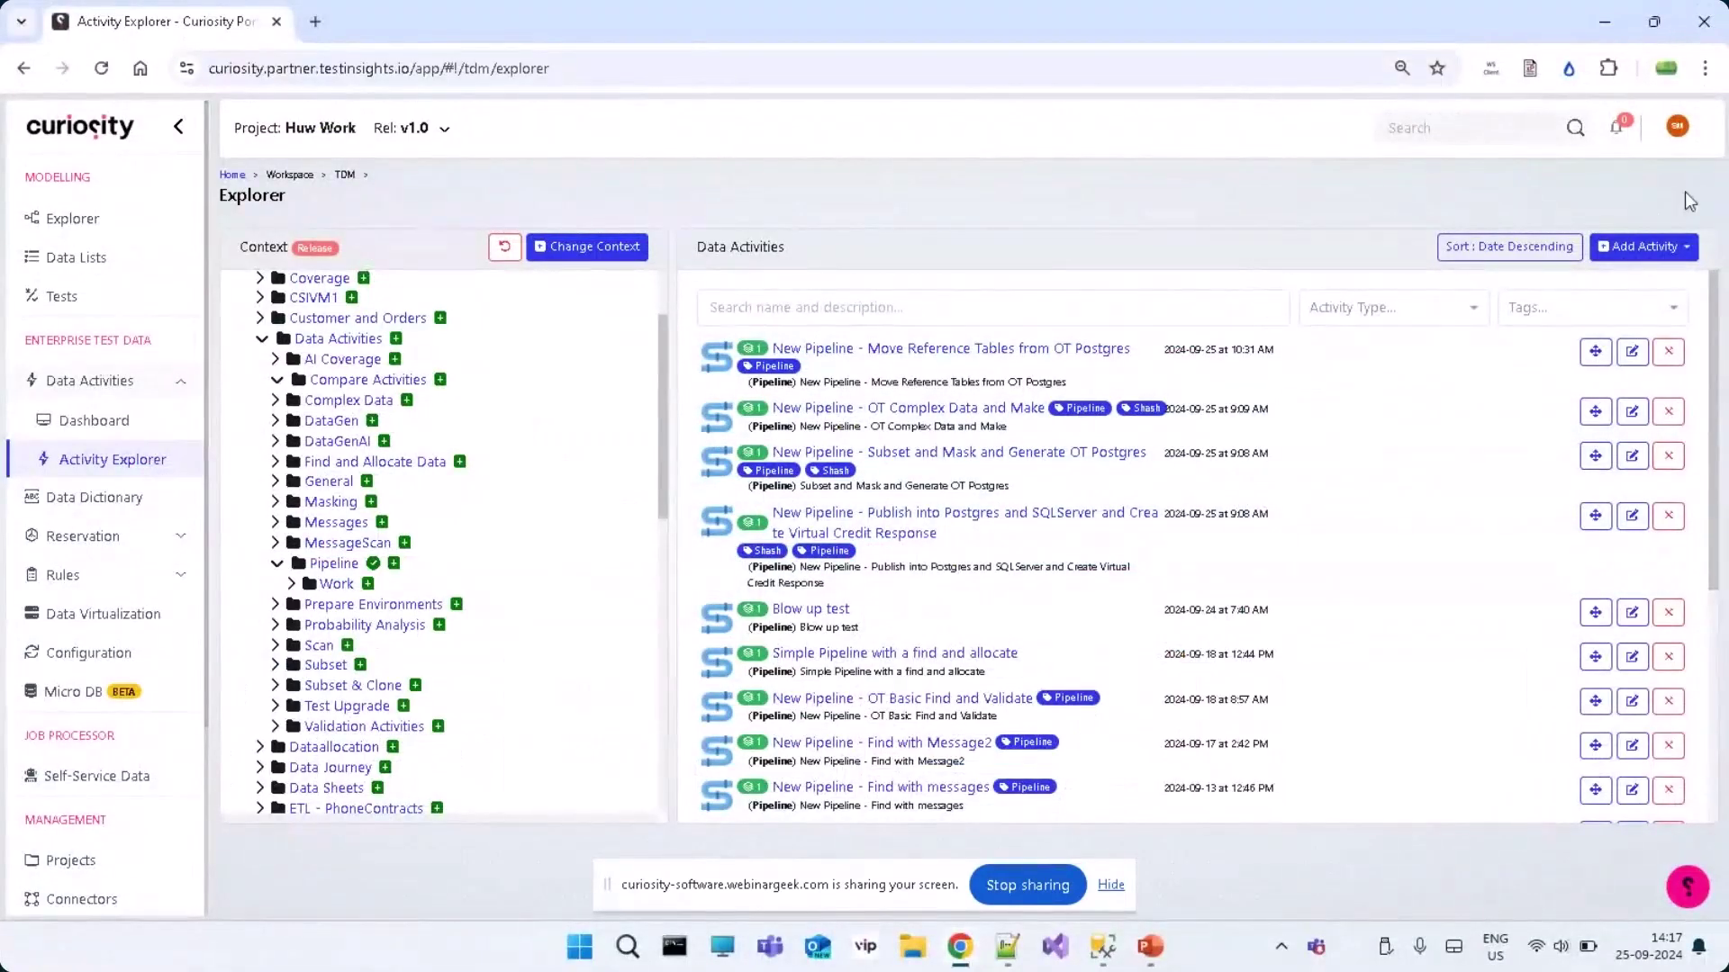
Start adding a Pipeline activity, cancel the dialog, and switch windows
{"action": "left_click", "coordinate": [1644, 246]}
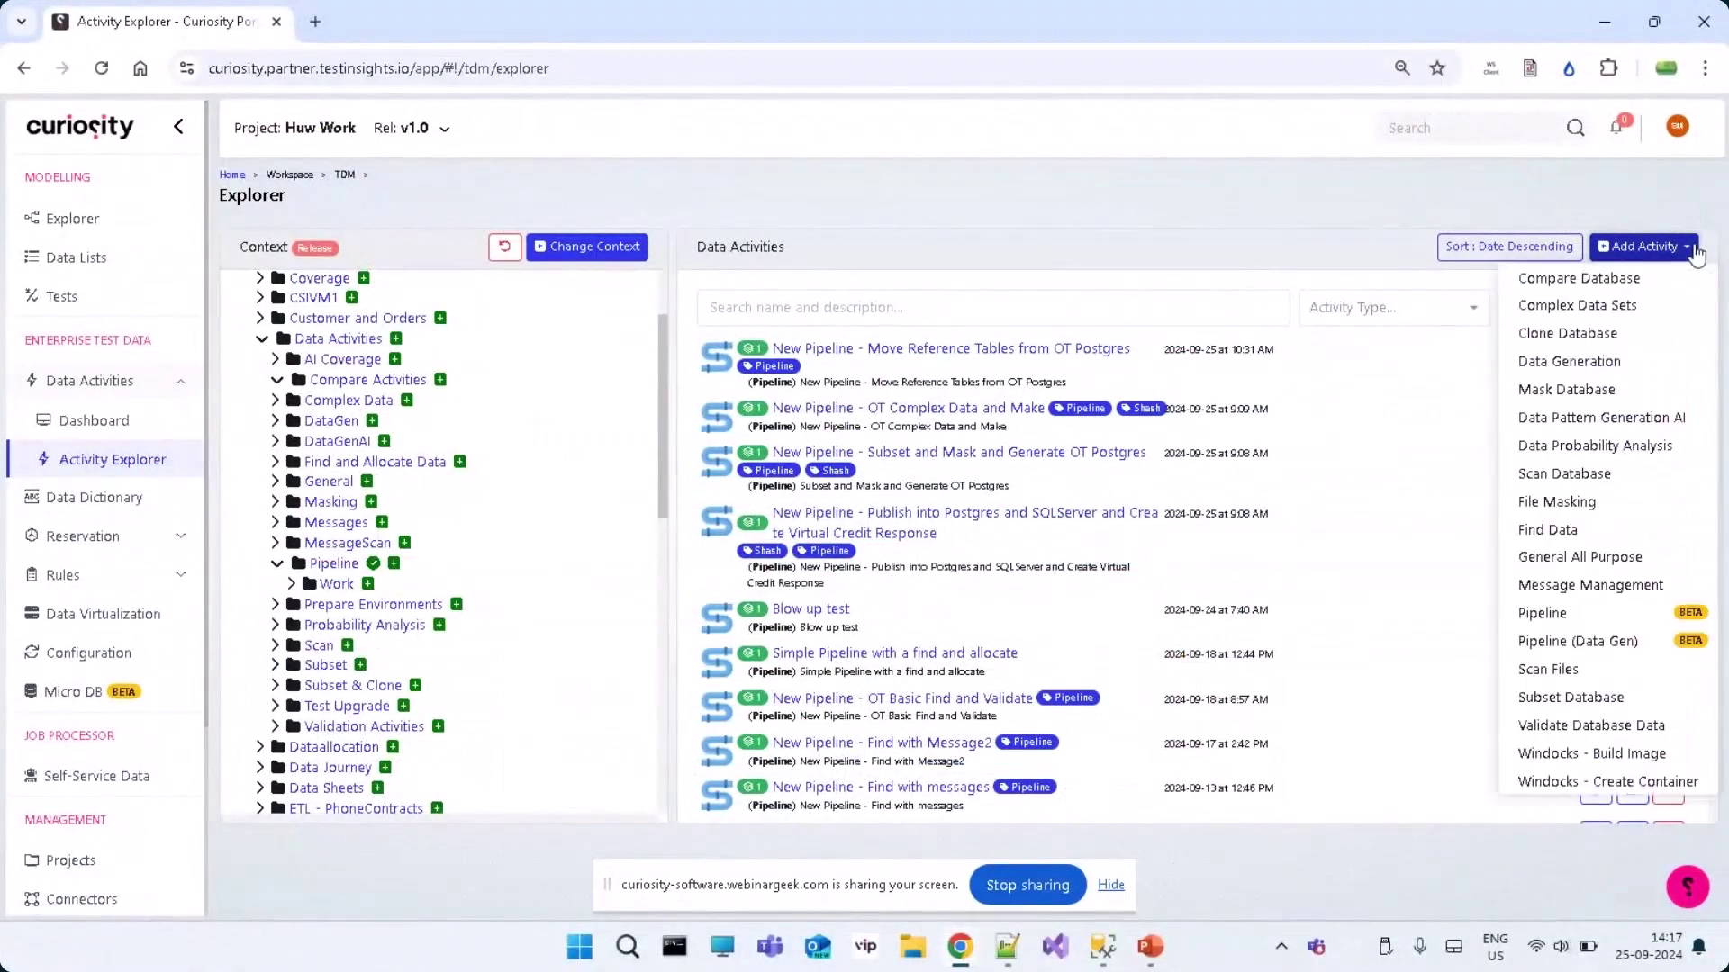
{"action": "left_click", "coordinate": [1620, 612]}
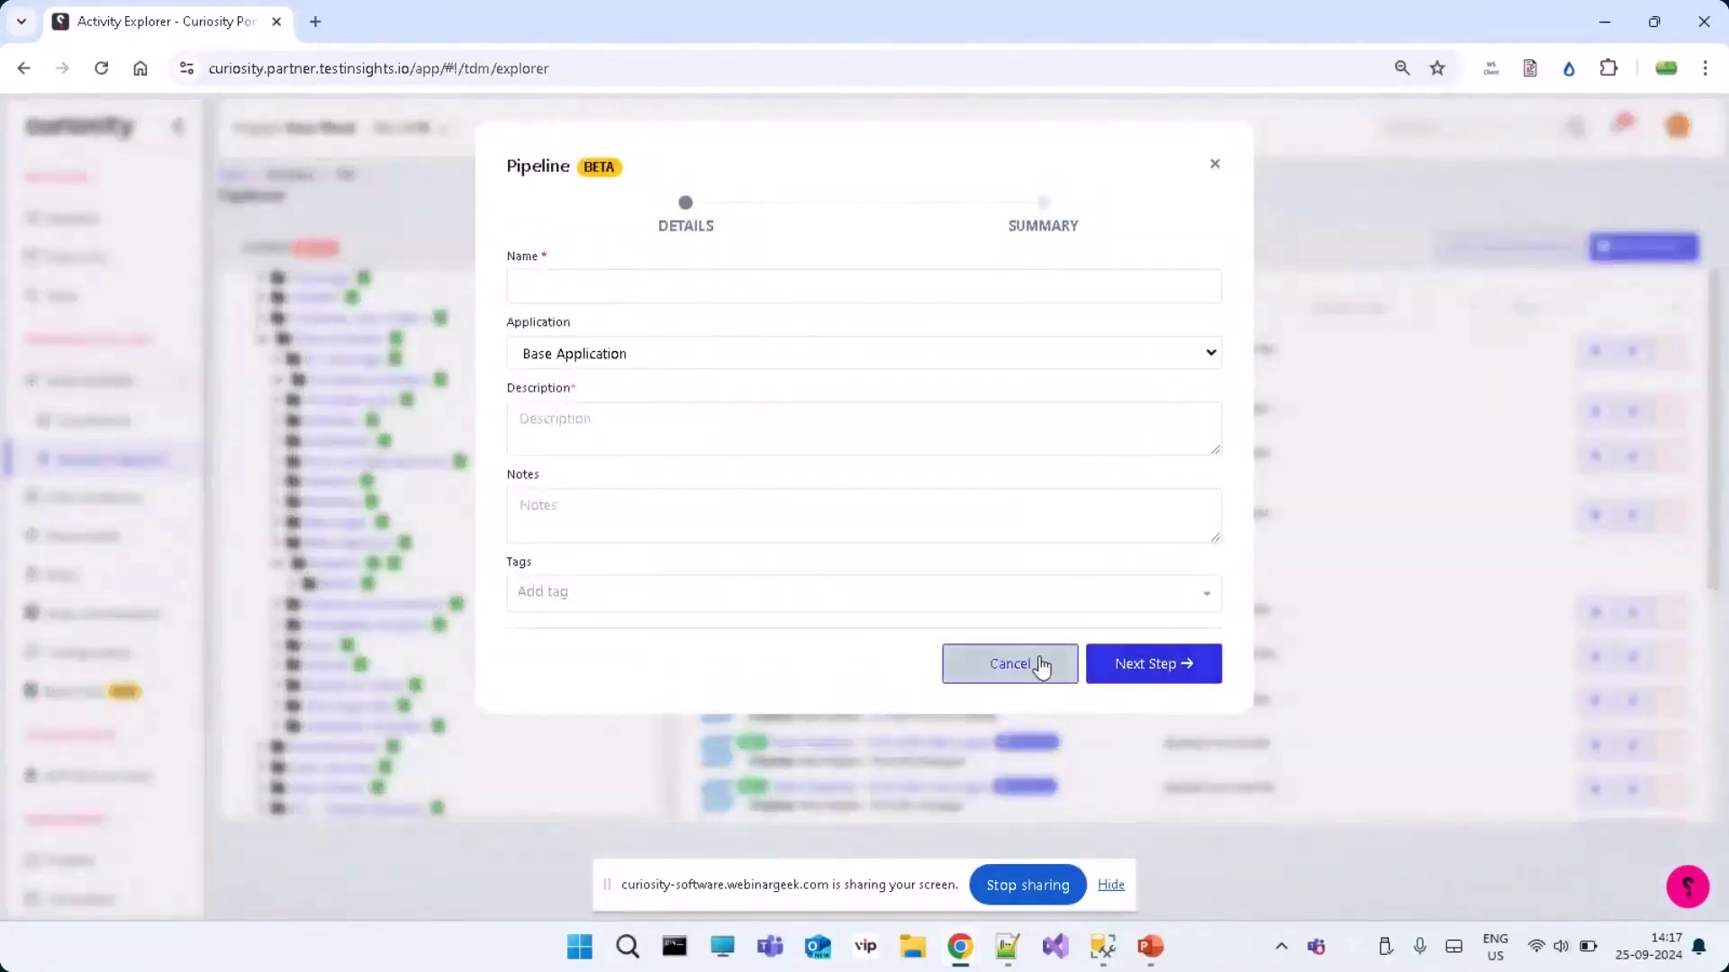
{"action": "left_click", "coordinate": [1034, 667]}
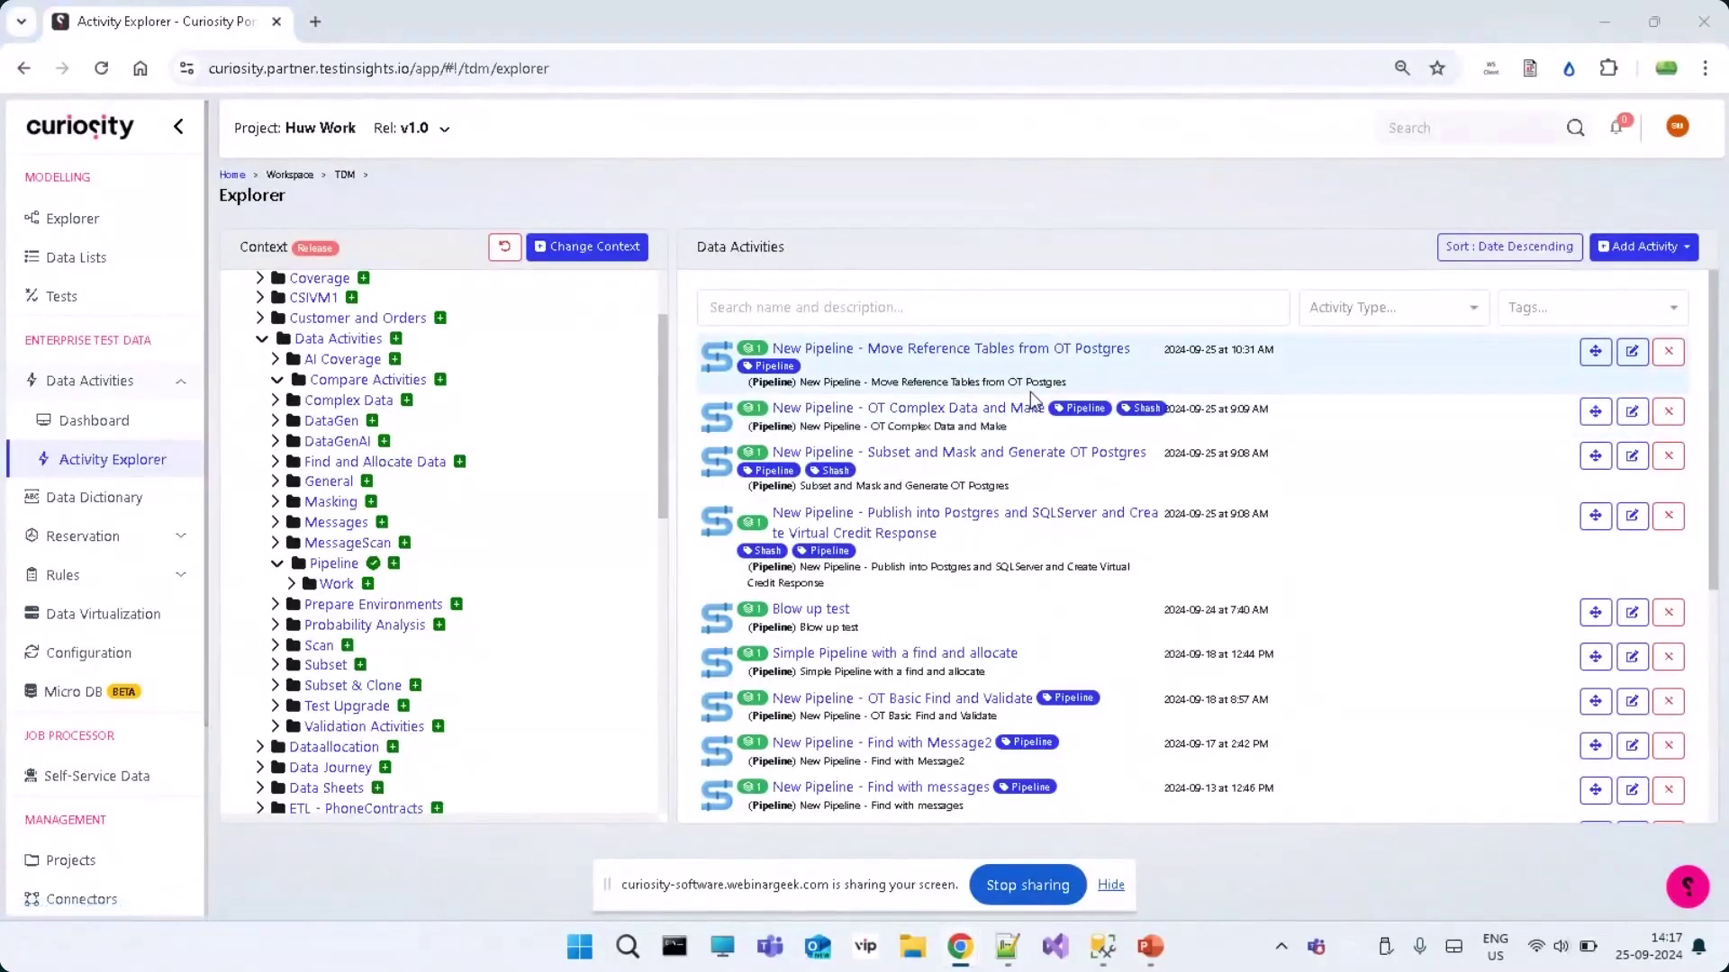
{"action": "key", "text": "alt+Tab"}
{"action": "key", "text": "alt+Tab"}
{"action": "key", "text": "alt+Tab"}
{"action": "key", "text": "alt+Tab"}
{"action": "key", "text": "alt+Tab"}
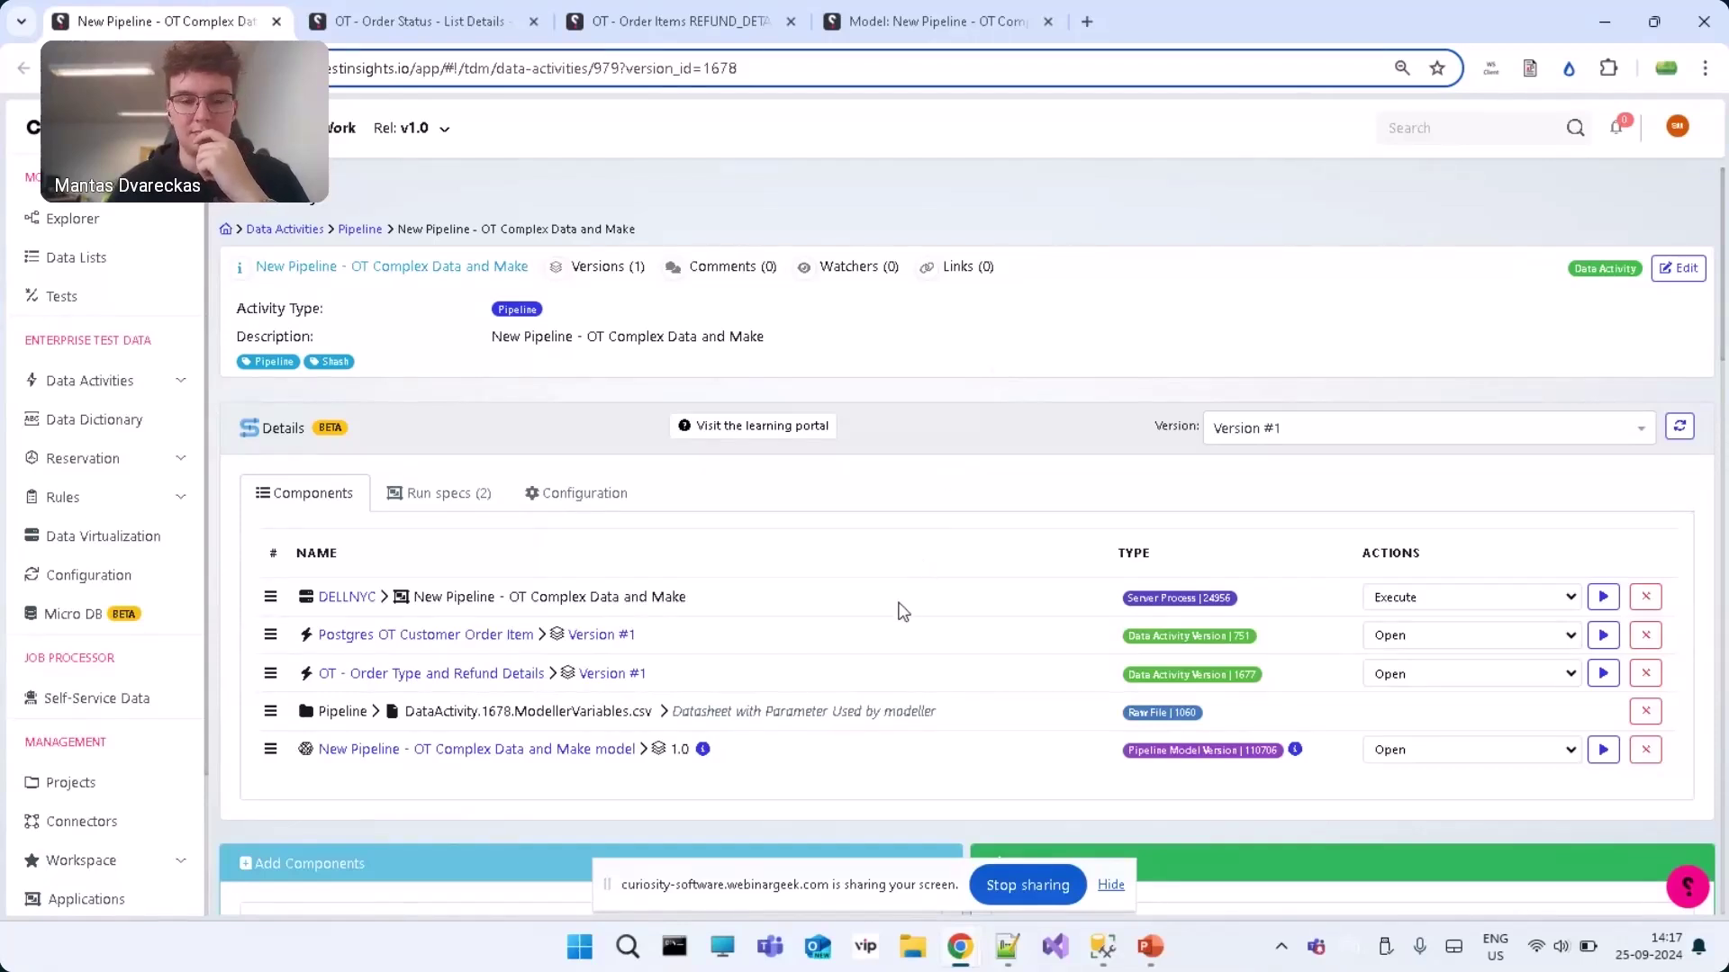
{"action": "triple_click", "coordinate": [755, 667]}
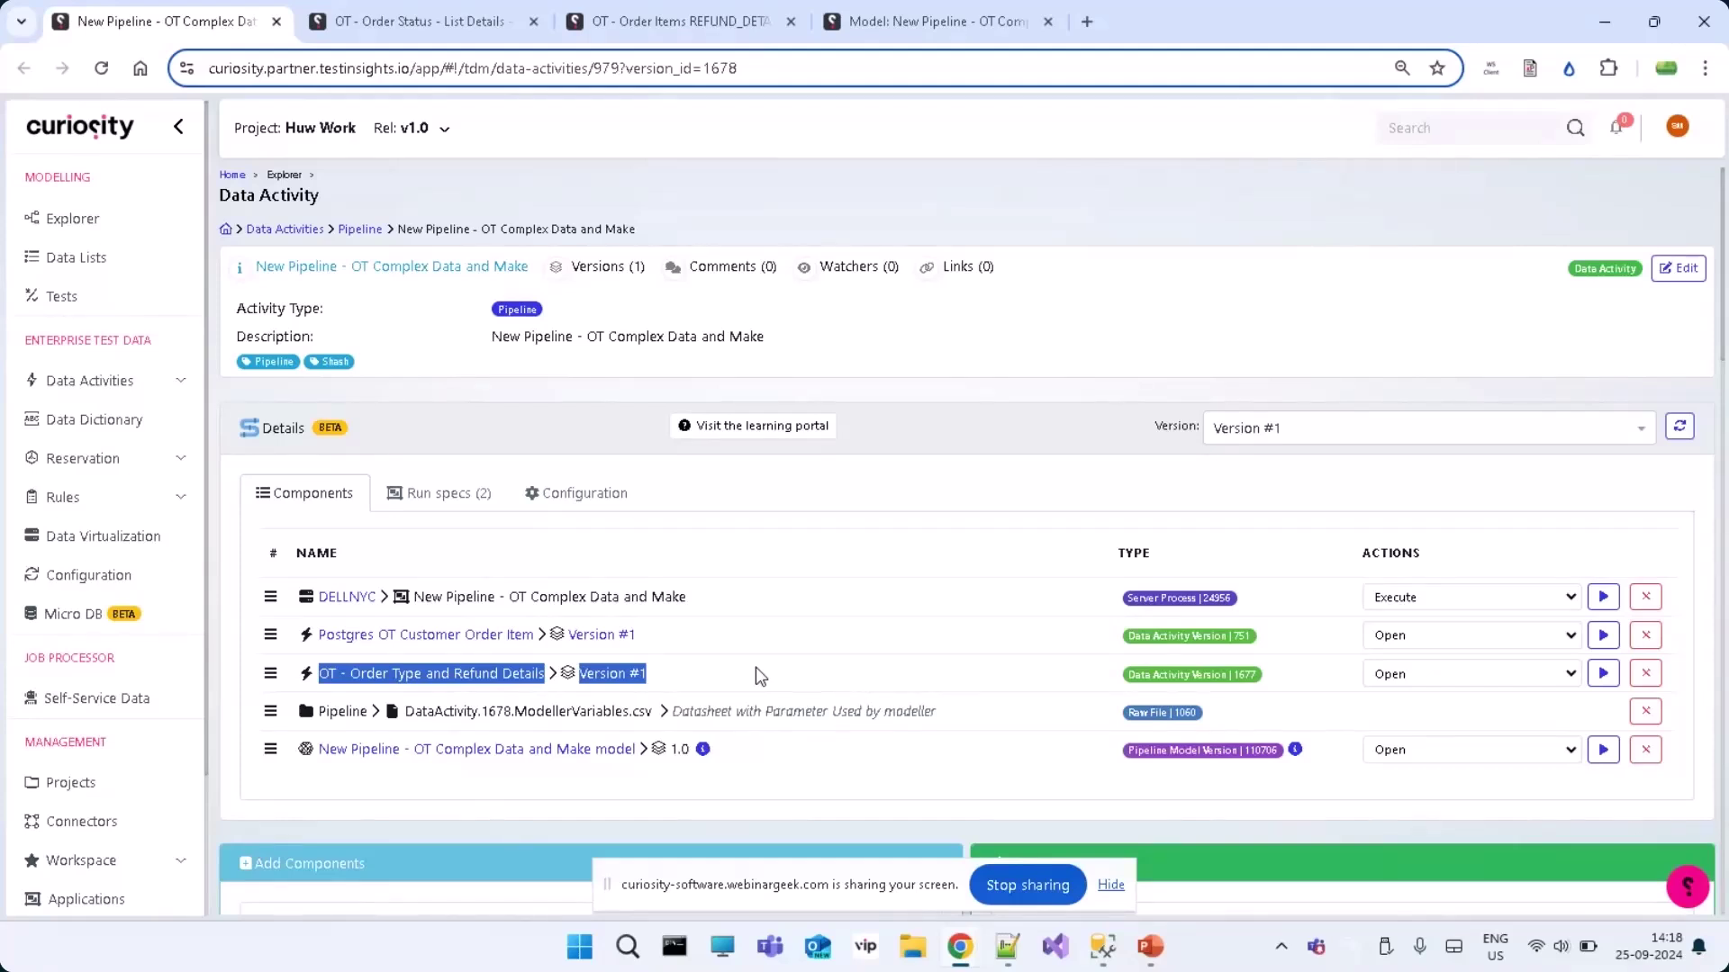
{"action": "triple_click", "coordinate": [698, 641]}
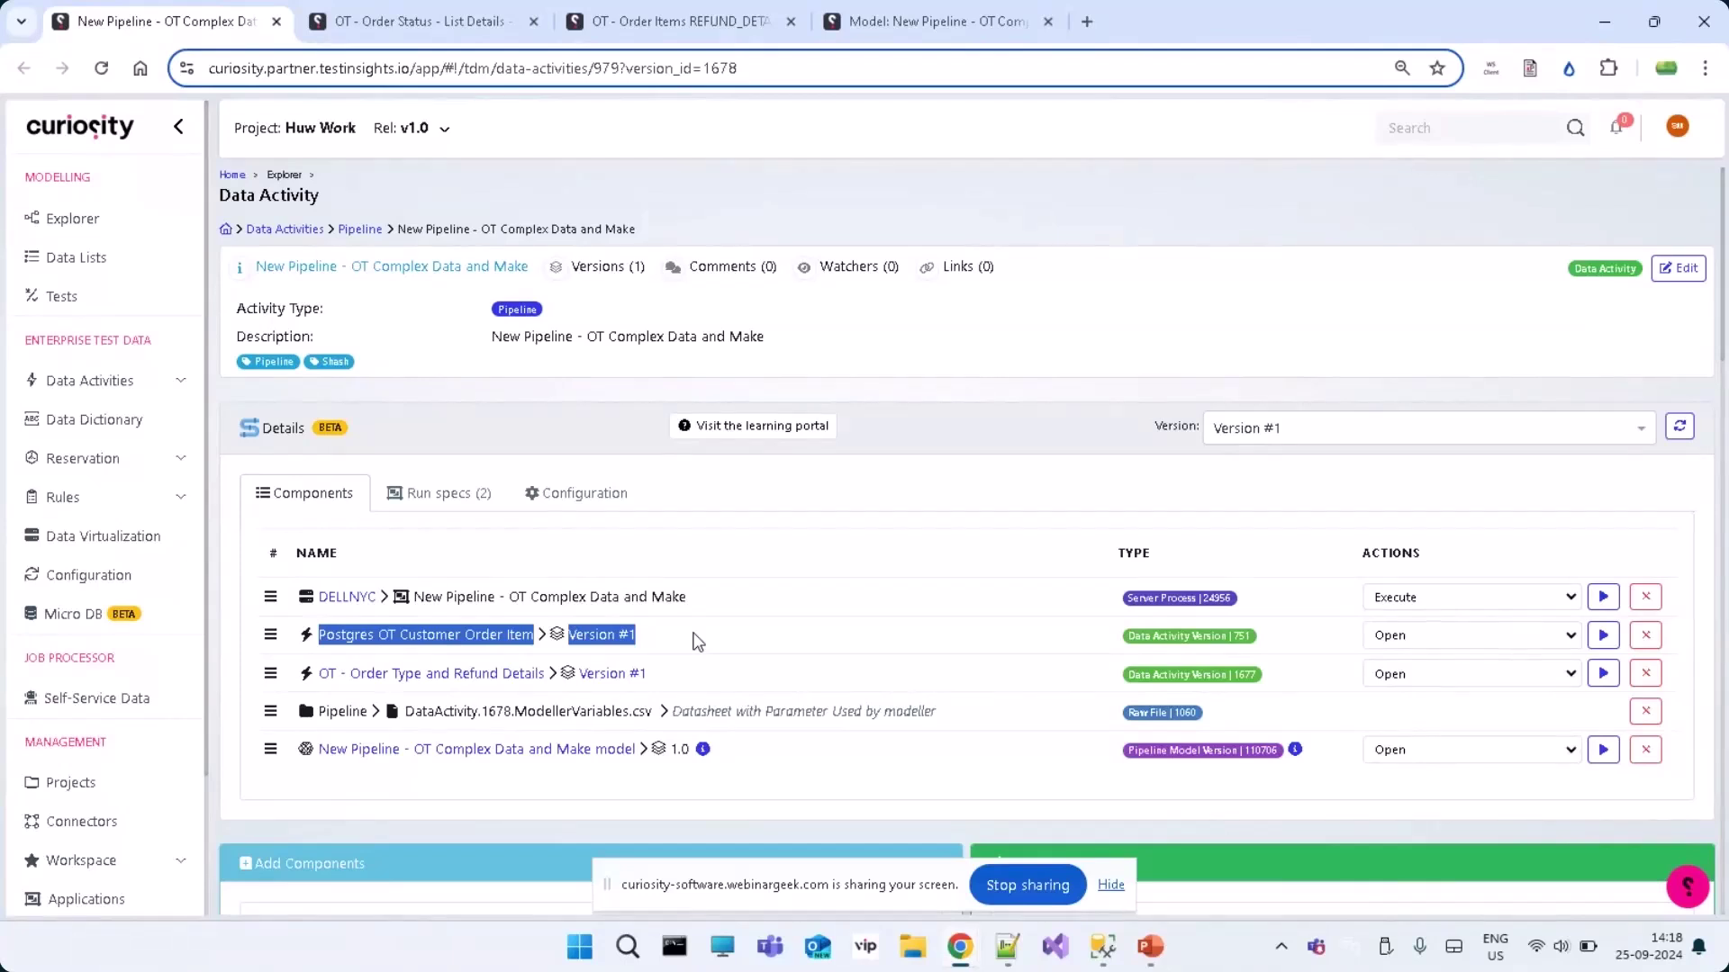
Begin executing the server process with the Pairwise strategy and expand Postgres OT Customer Order Item parameters
{"action": "left_click", "coordinate": [1601, 598]}
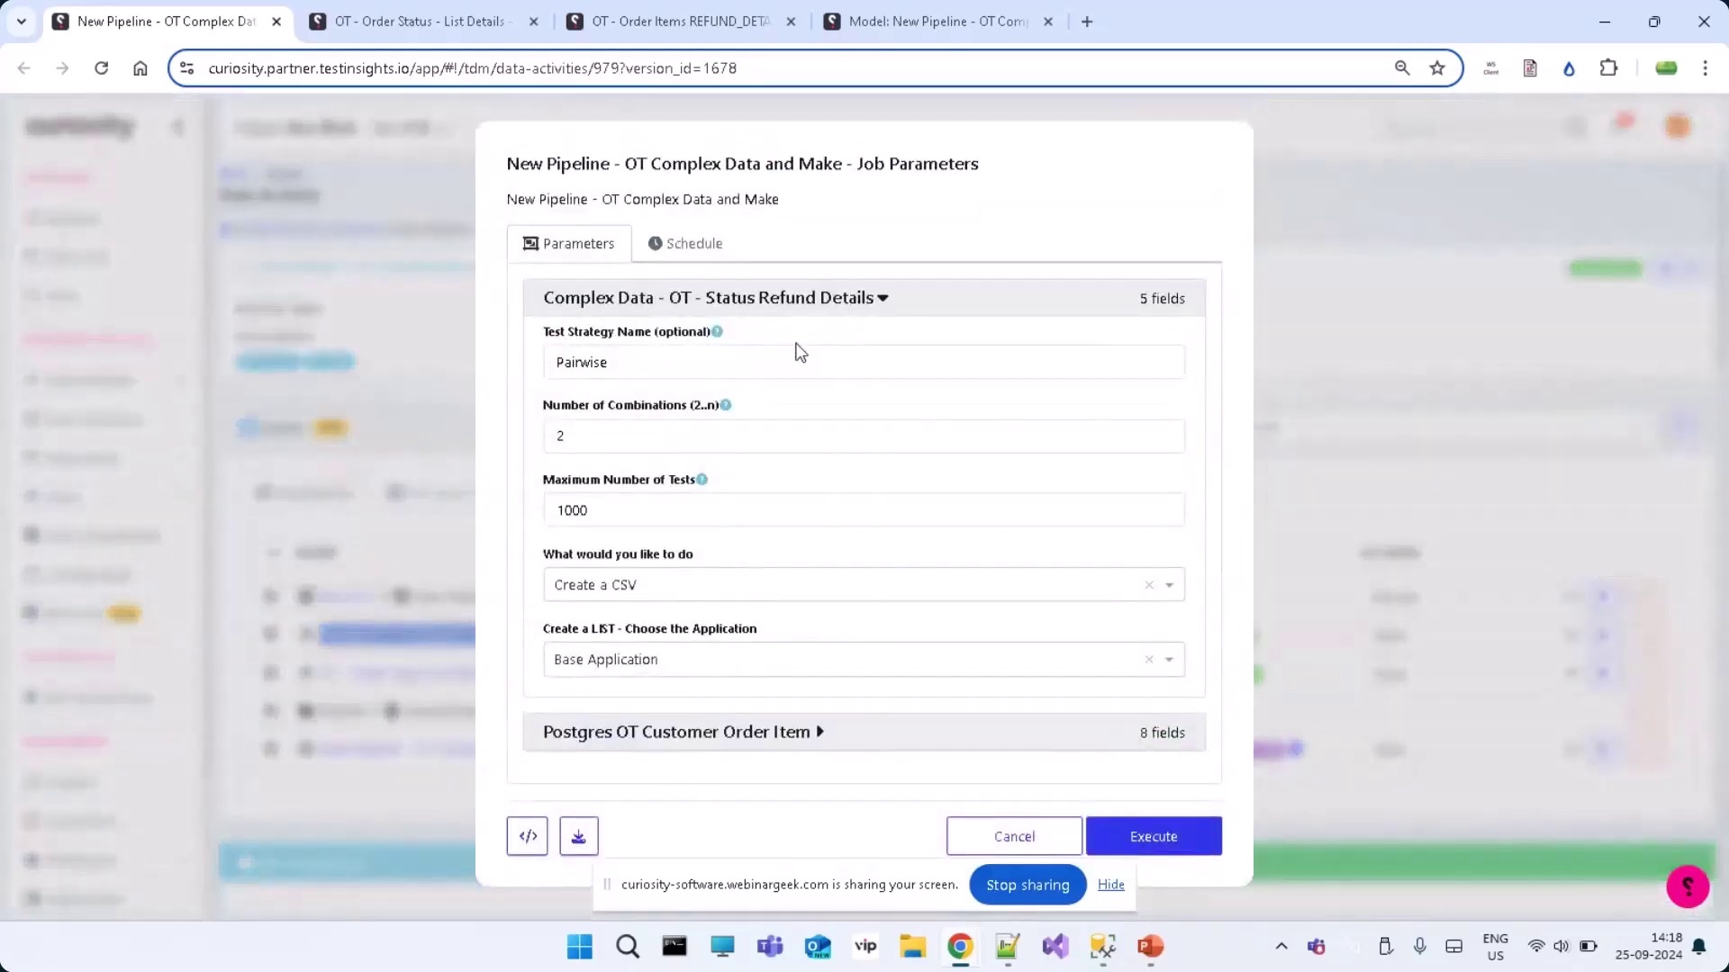
{"action": "double_click", "coordinate": [795, 375]}
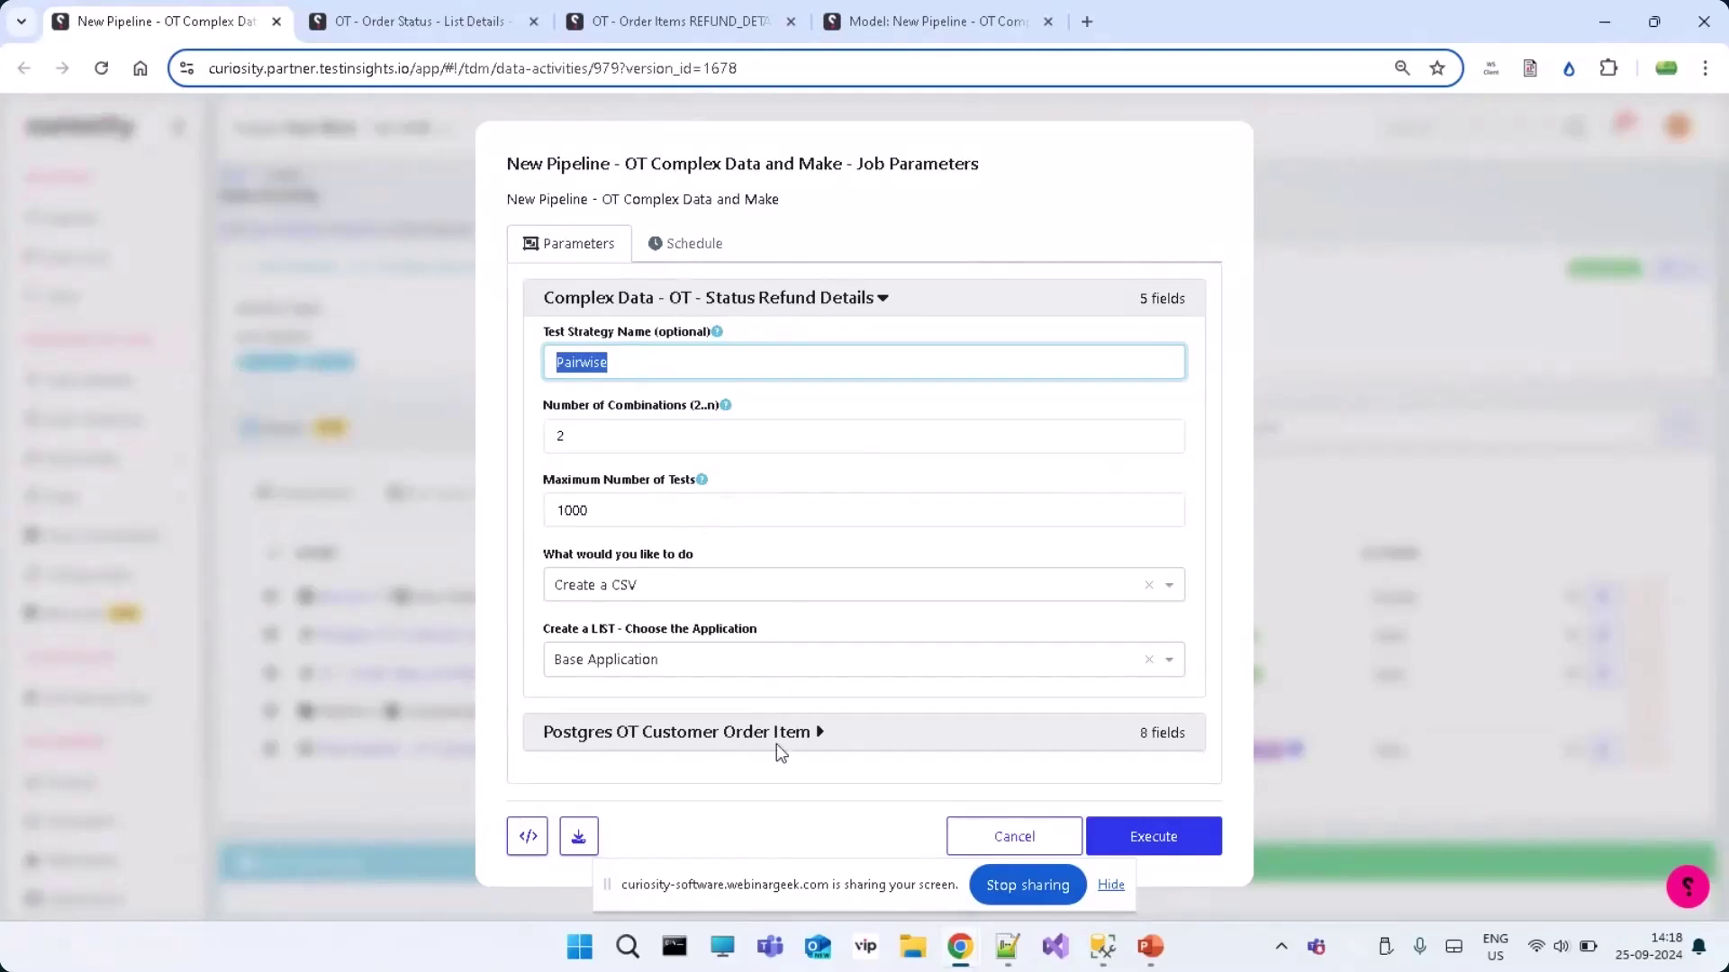
{"action": "left_click", "coordinate": [819, 737]}
{"action": "scroll", "coordinate": [820, 741], "scroll_direction": "down", "scroll_amount": 2}
{"action": "scroll", "coordinate": [819, 741], "scroll_direction": "down", "scroll_amount": 2}
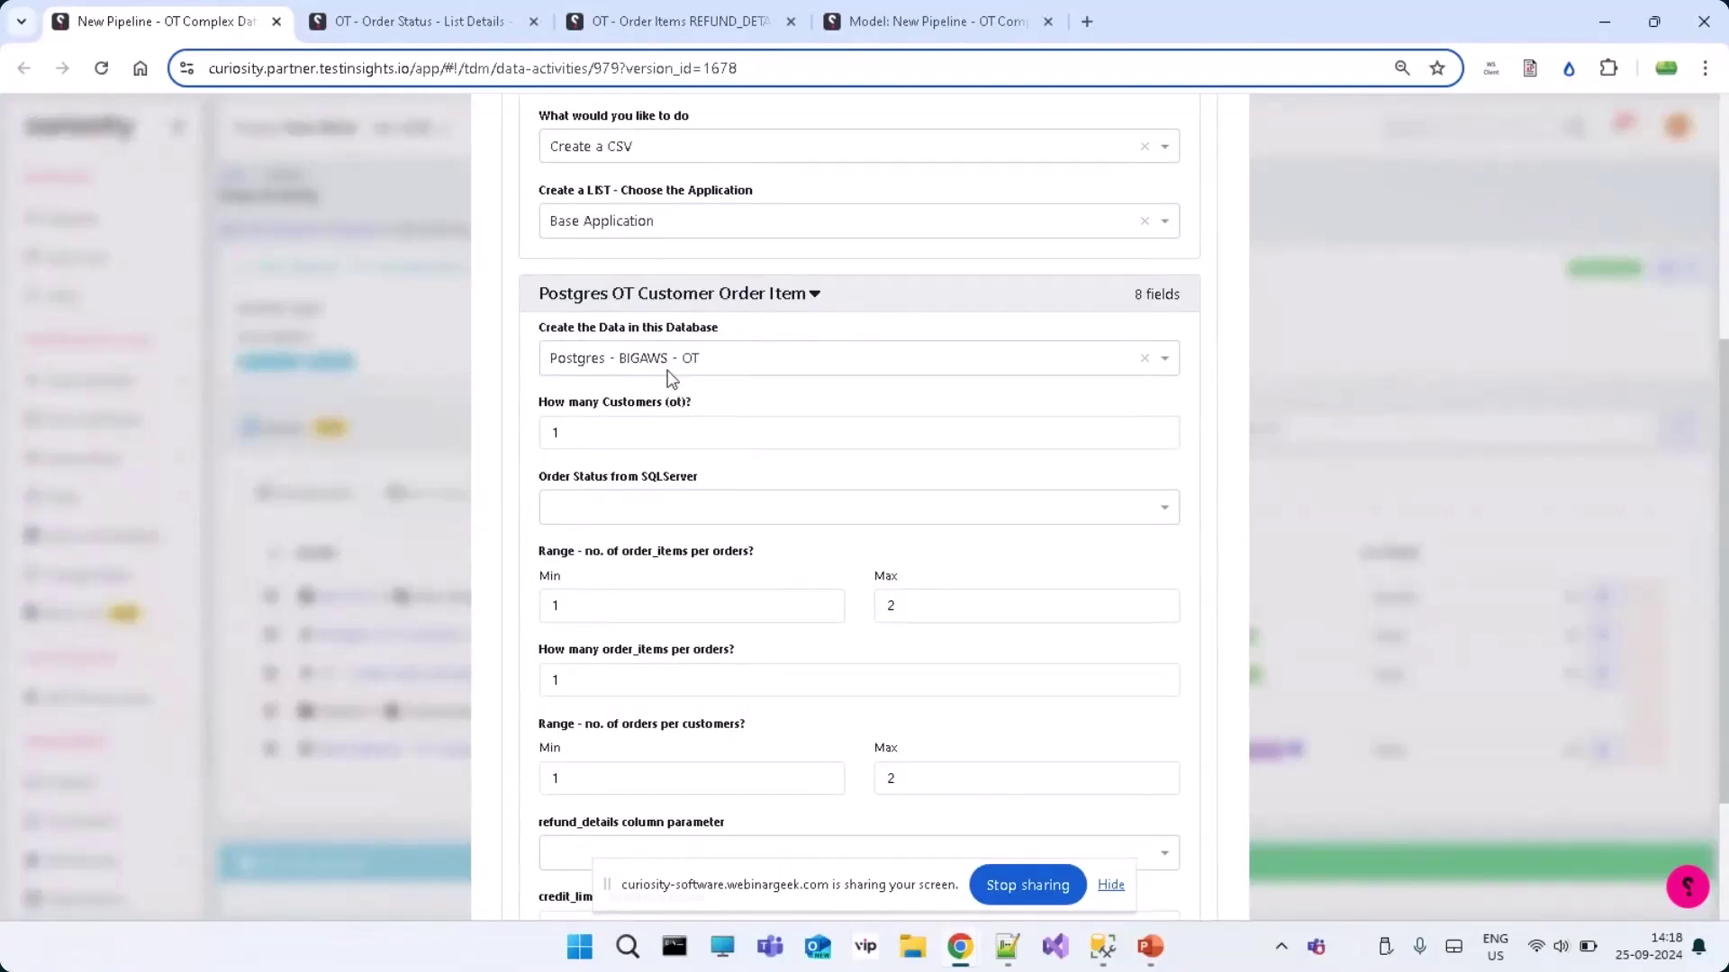
Set the order status to Pending and refund details to Full Refund
{"action": "double_click", "coordinate": [666, 436]}
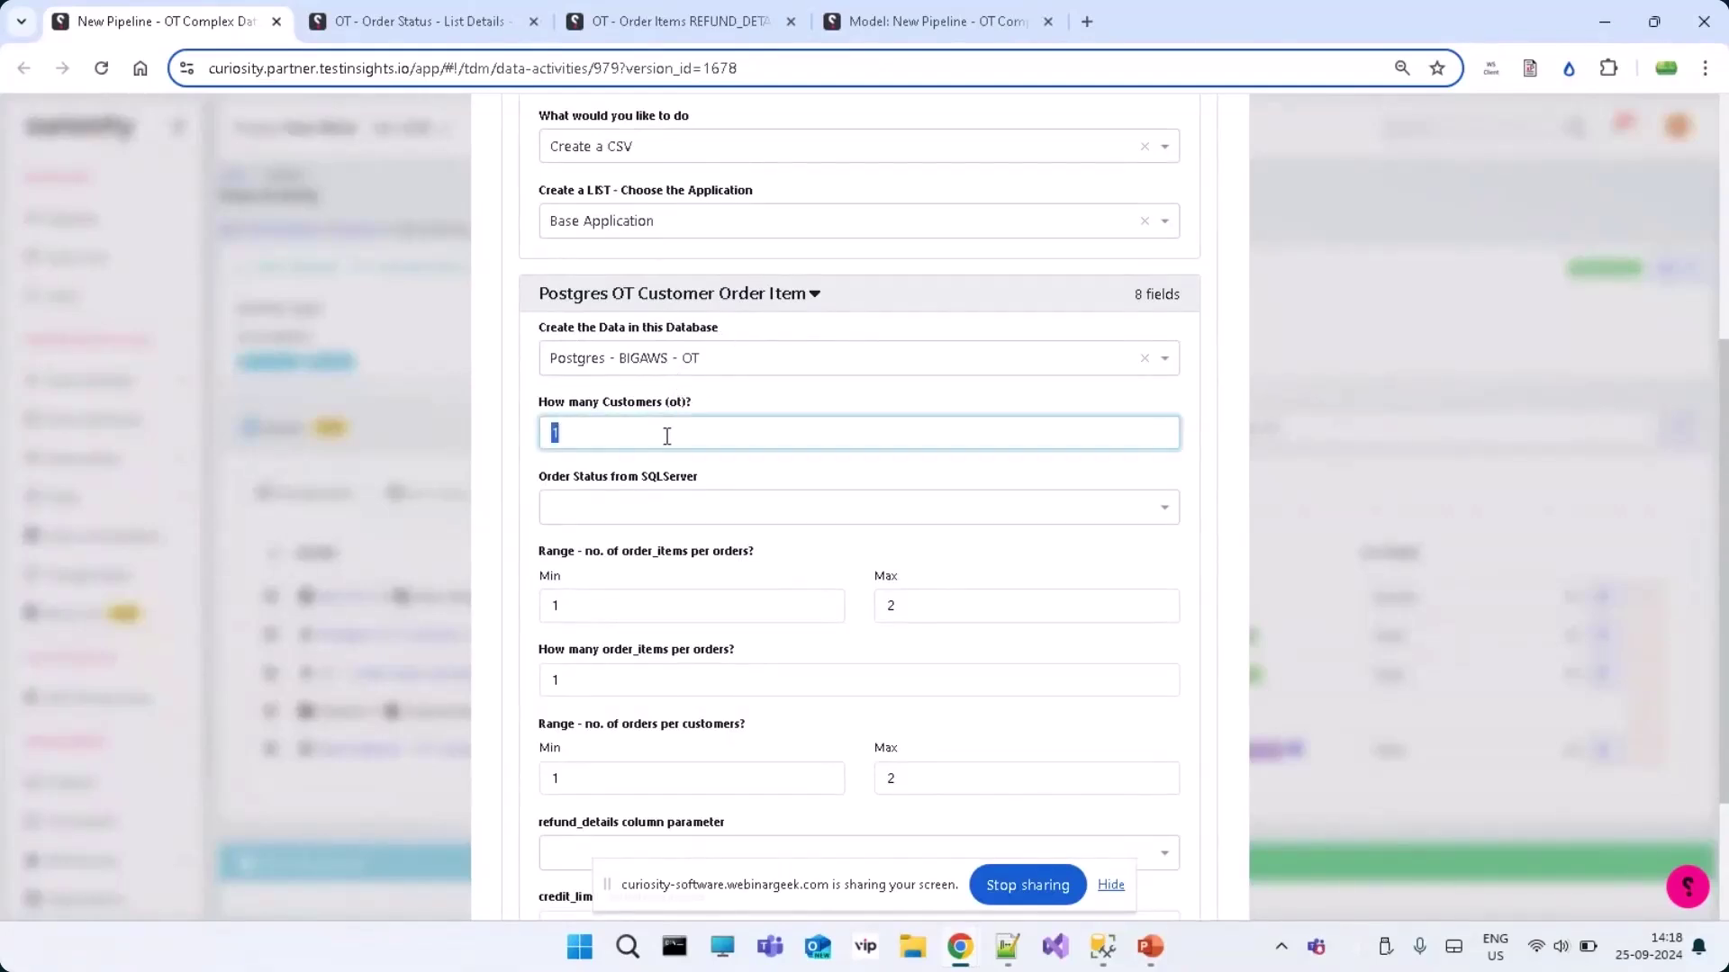
{"action": "left_click", "coordinate": [699, 512]}
{"action": "left_click", "coordinate": [695, 581]}
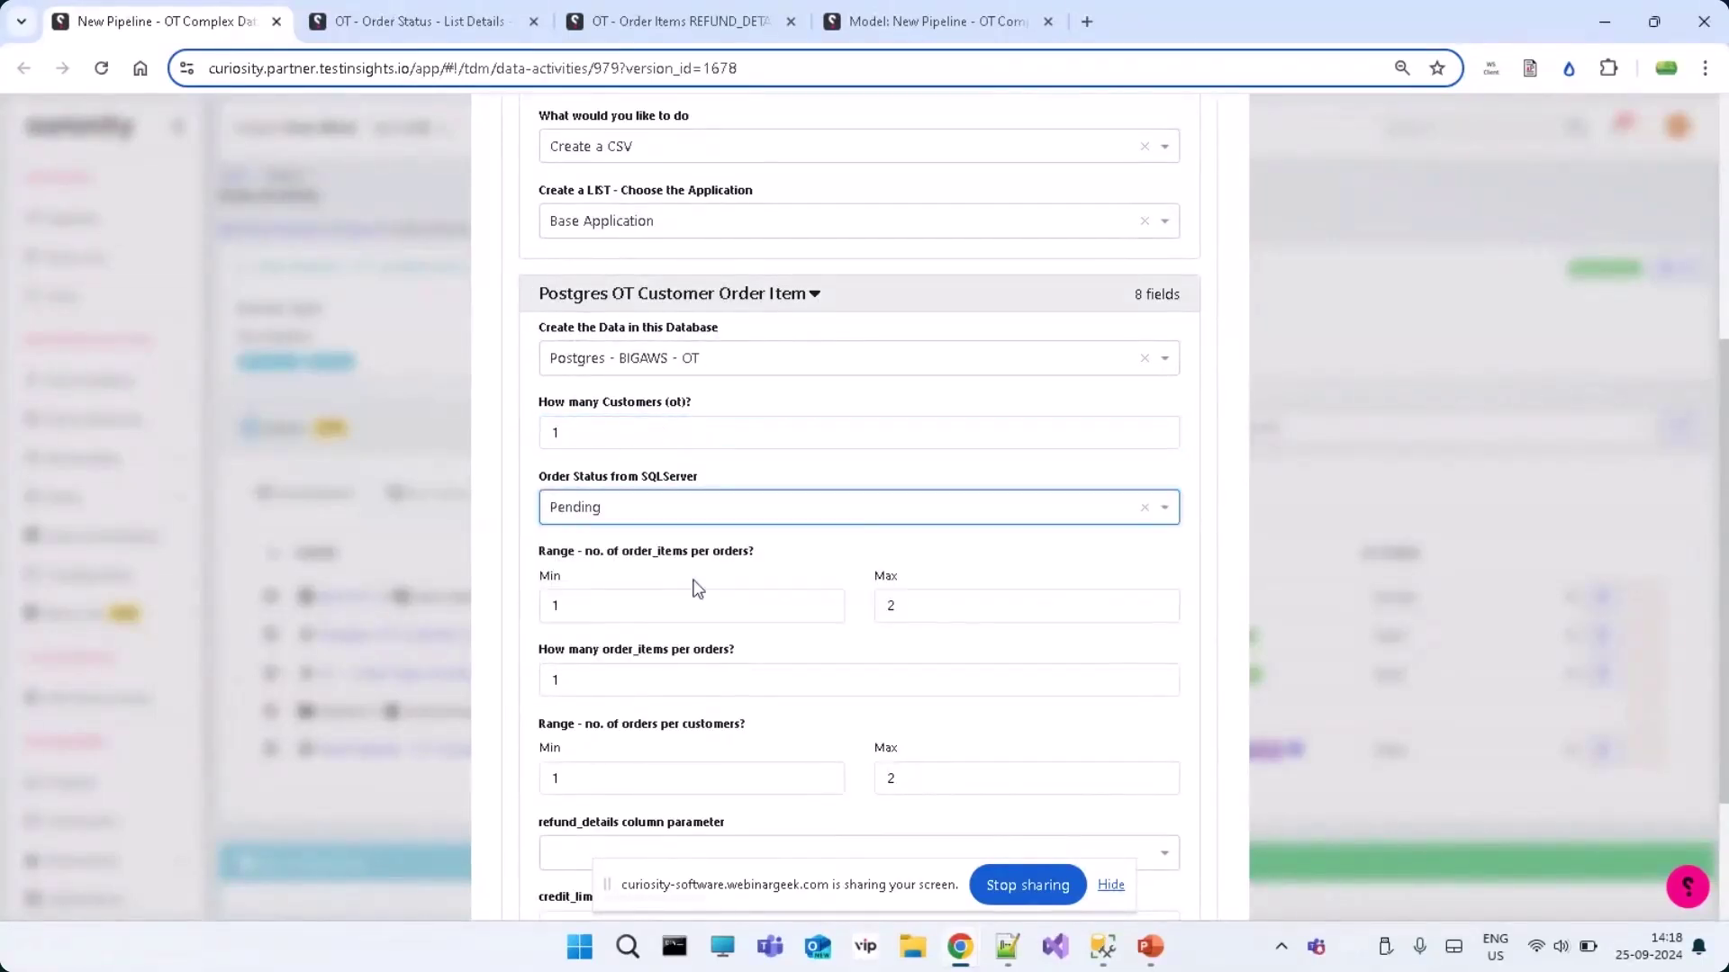
{"action": "double_click", "coordinate": [663, 629]}
{"action": "left_click", "coordinate": [918, 592]}
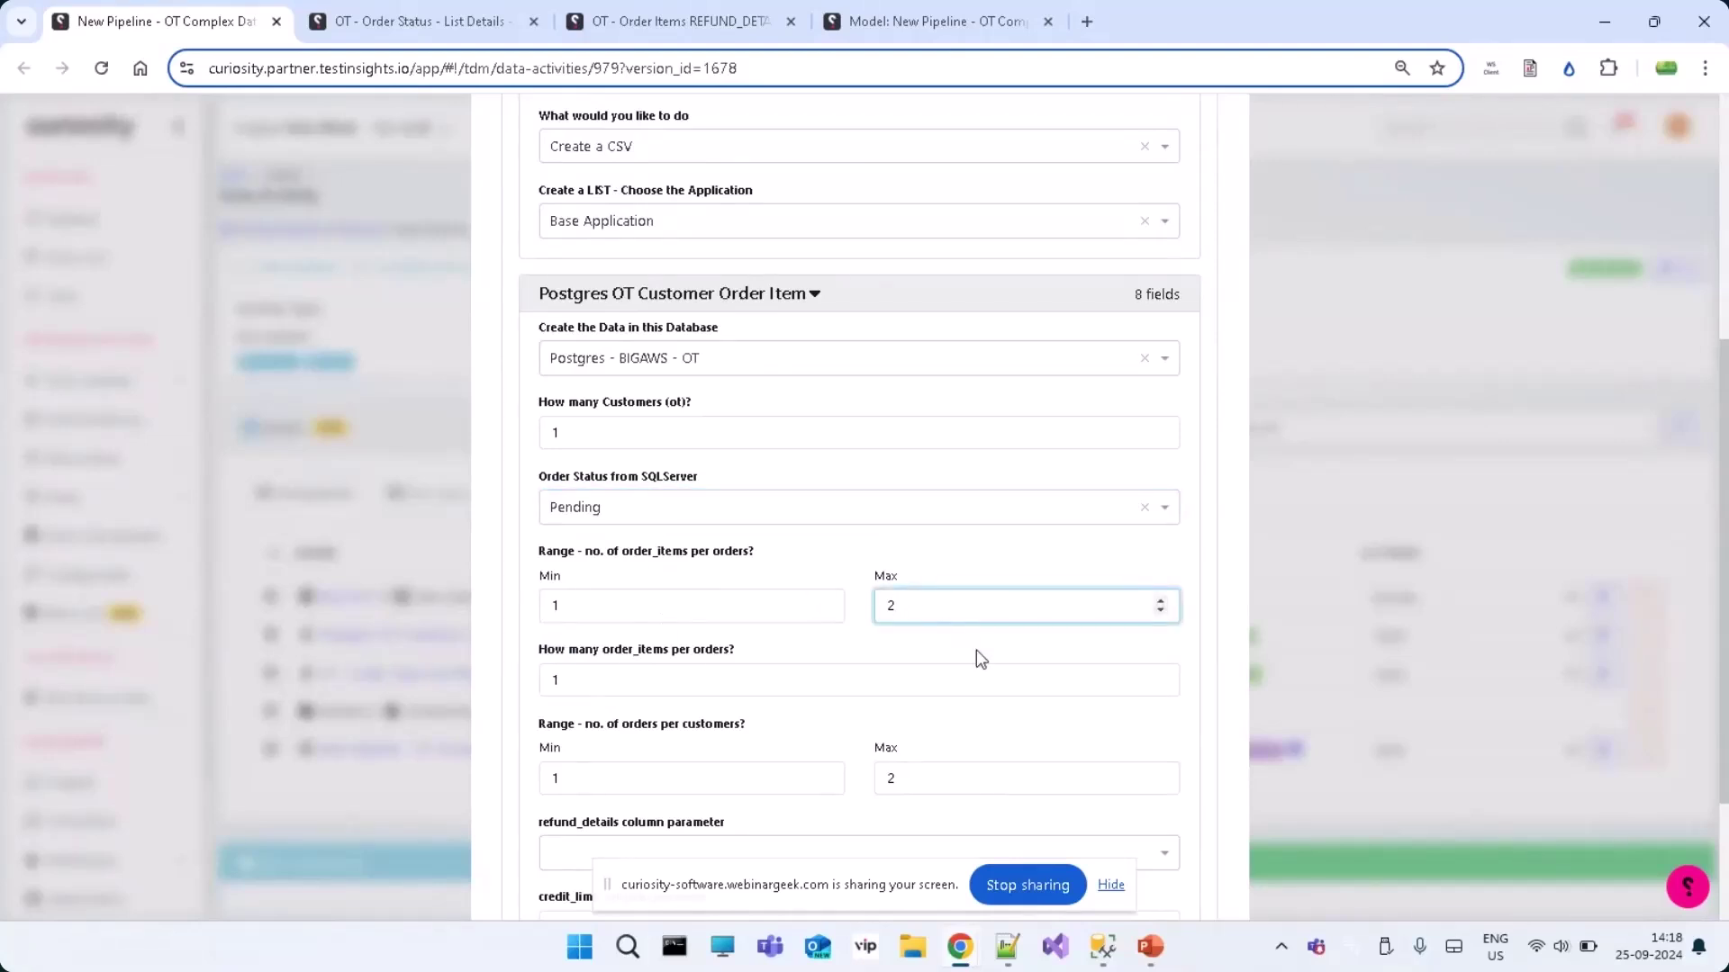
{"action": "scroll", "coordinate": [894, 697], "scroll_direction": "down", "scroll_amount": 2}
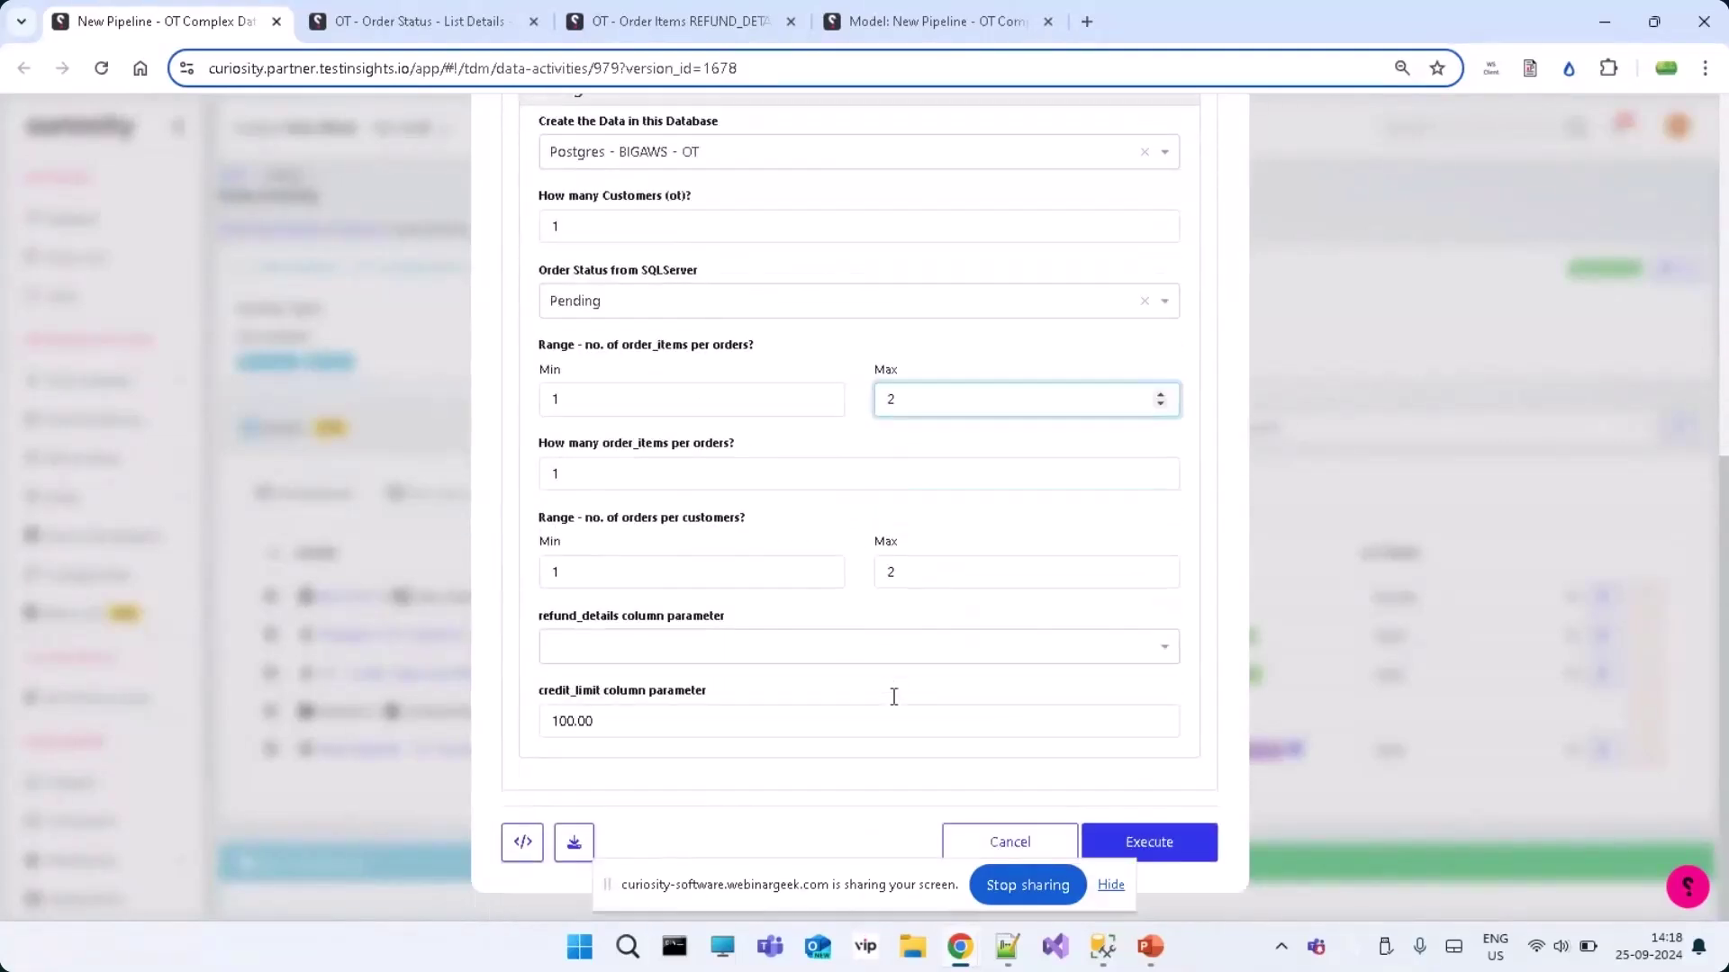
{"action": "left_click", "coordinate": [768, 650]}
{"action": "left_click", "coordinate": [733, 686]}
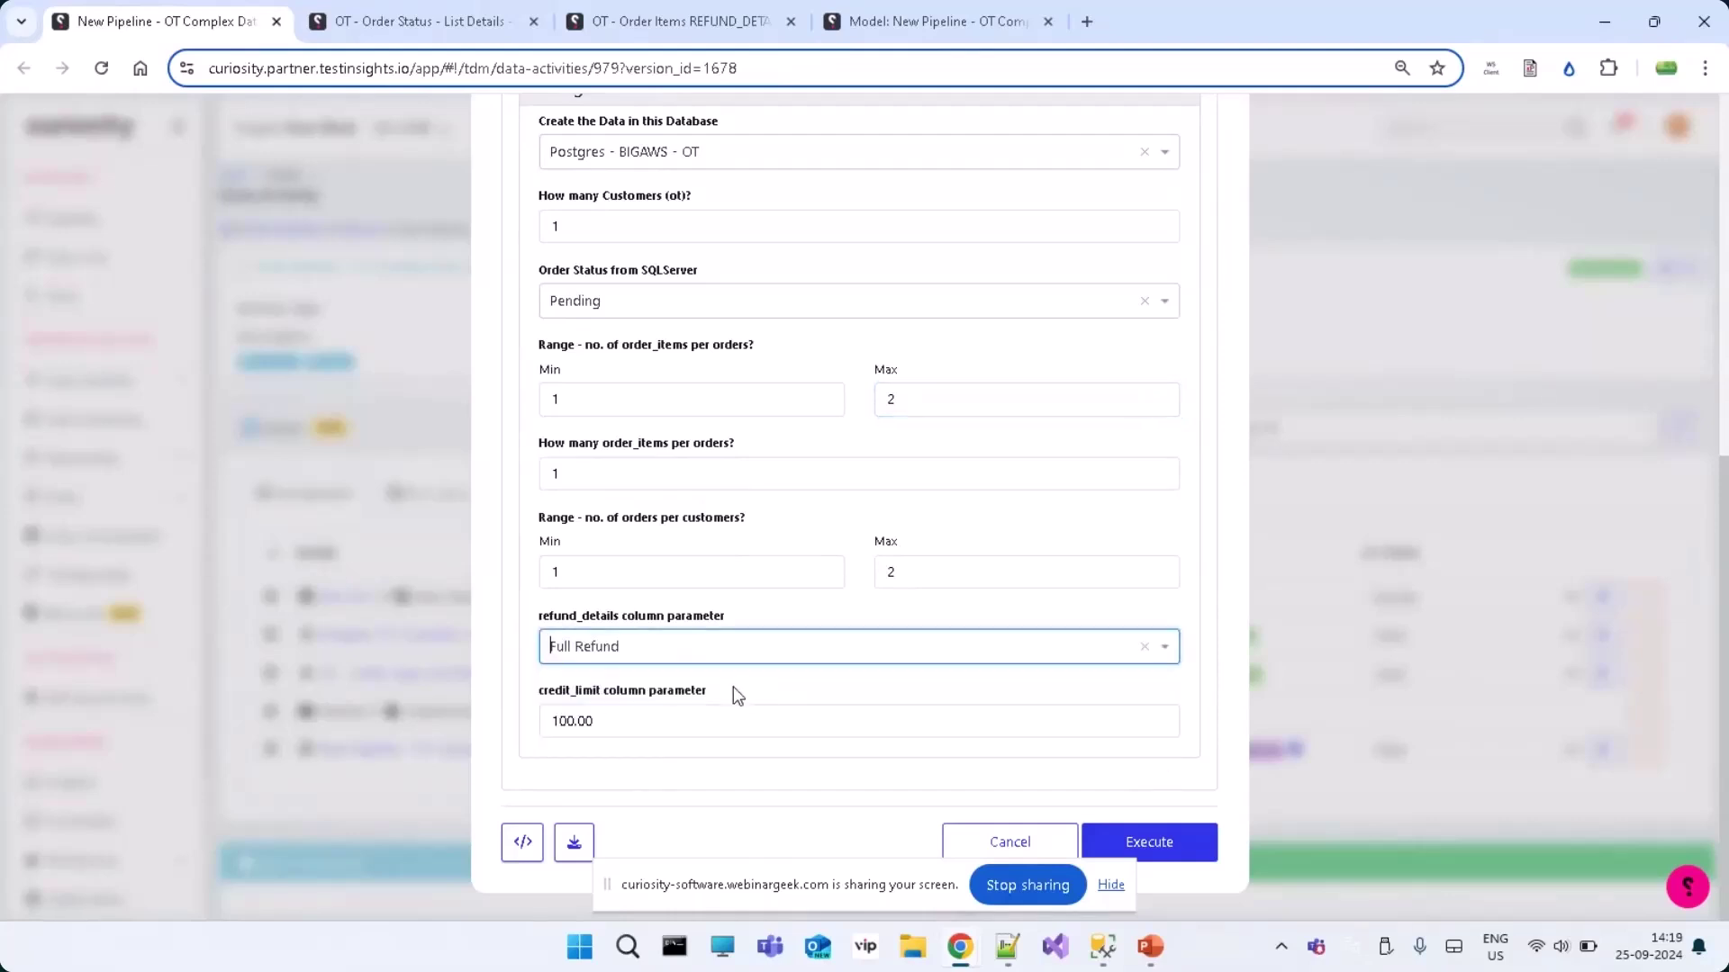
Change credit_limit to 114.00 and launch the pipeline job
{"action": "left_click", "coordinate": [560, 722]}
{"action": "key", "text": "Delete"}
{"action": "type", "text": "1"}
{"action": "key", "text": "shift+Right"}
{"action": "type", "text": "4"}
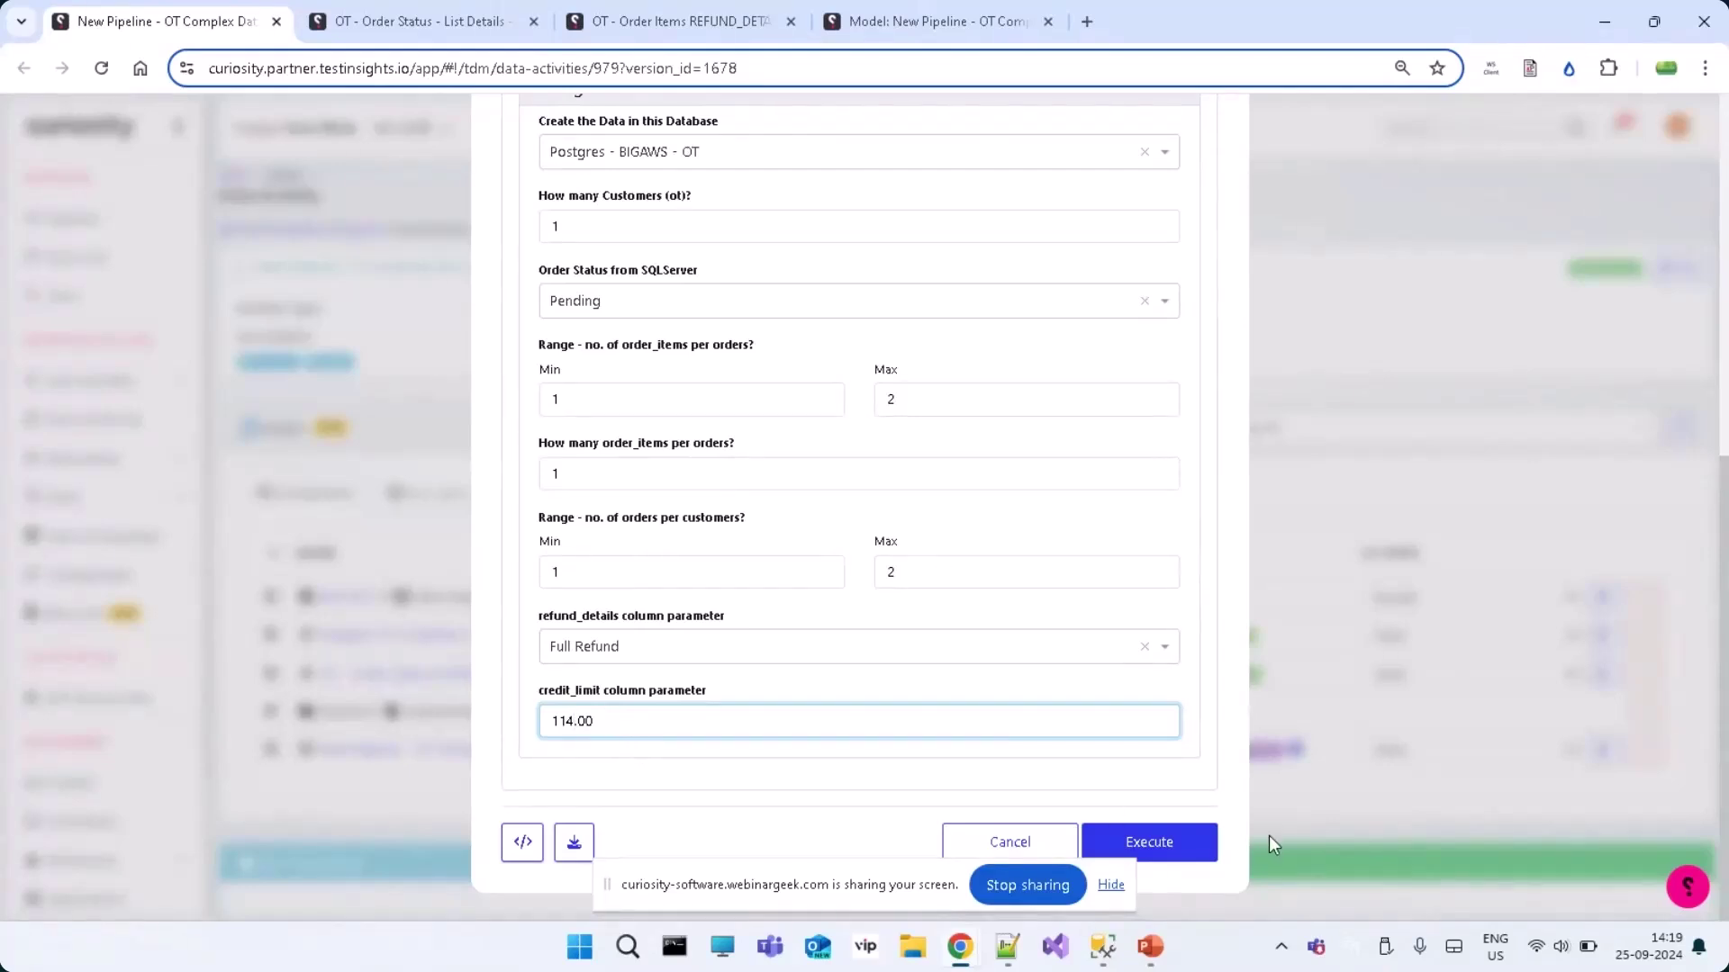
{"action": "left_click", "coordinate": [1175, 850]}
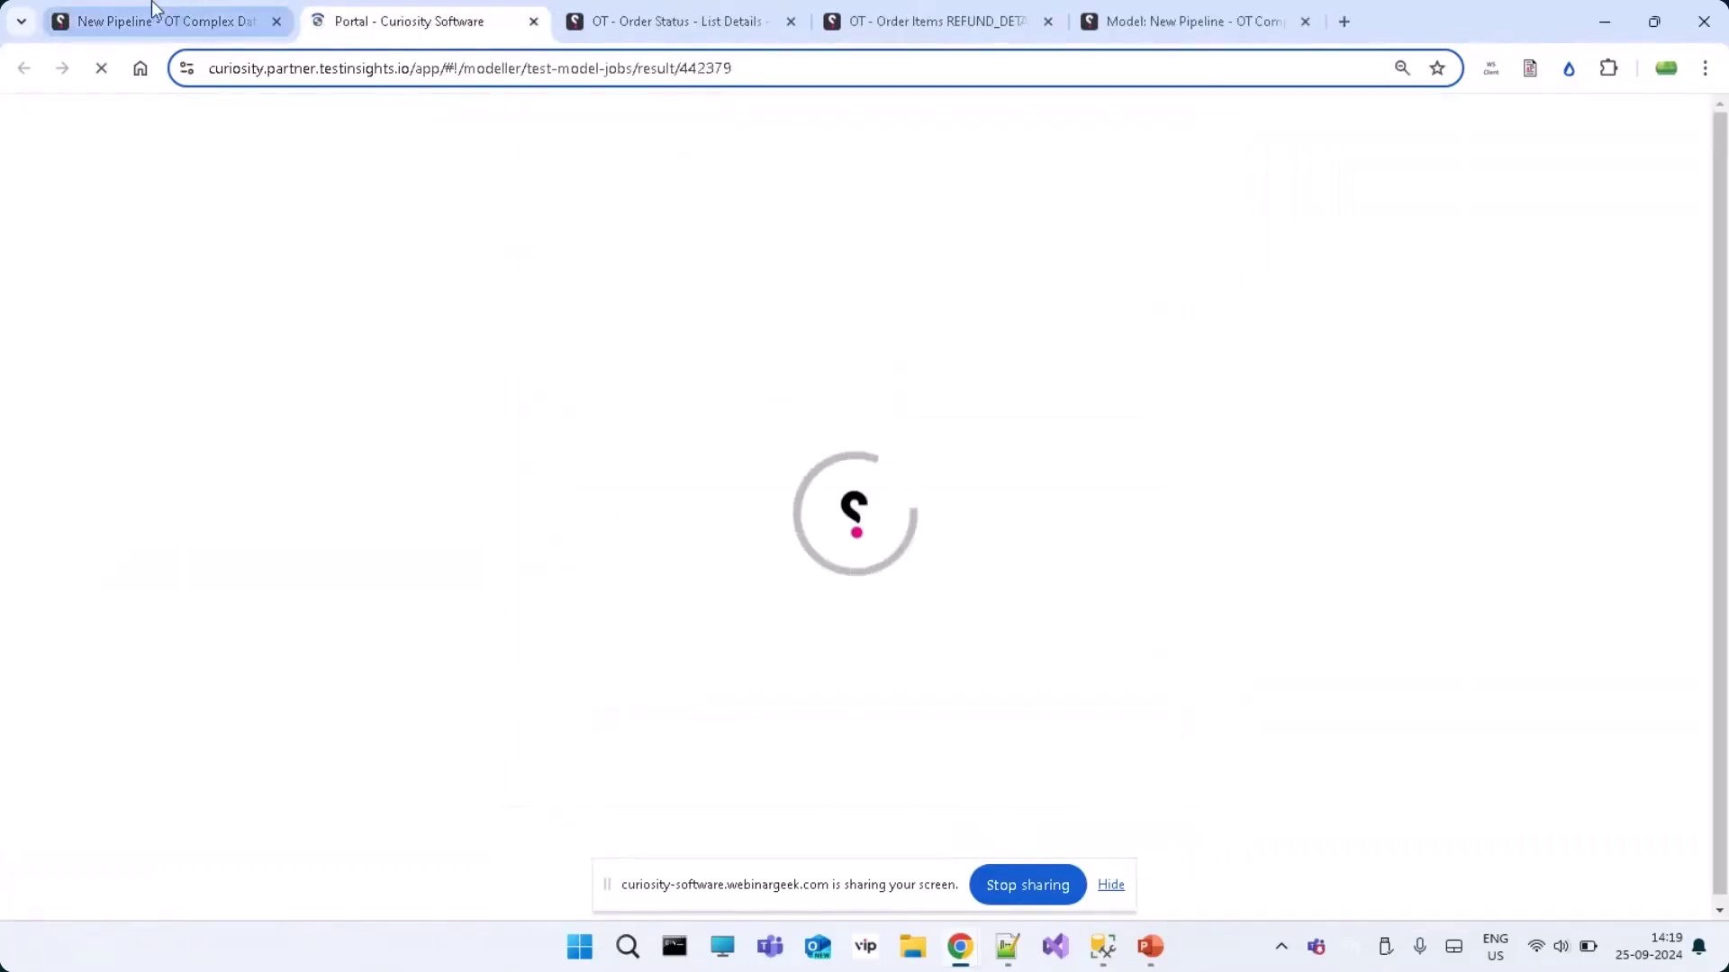
{"action": "left_click", "coordinate": [153, 11]}
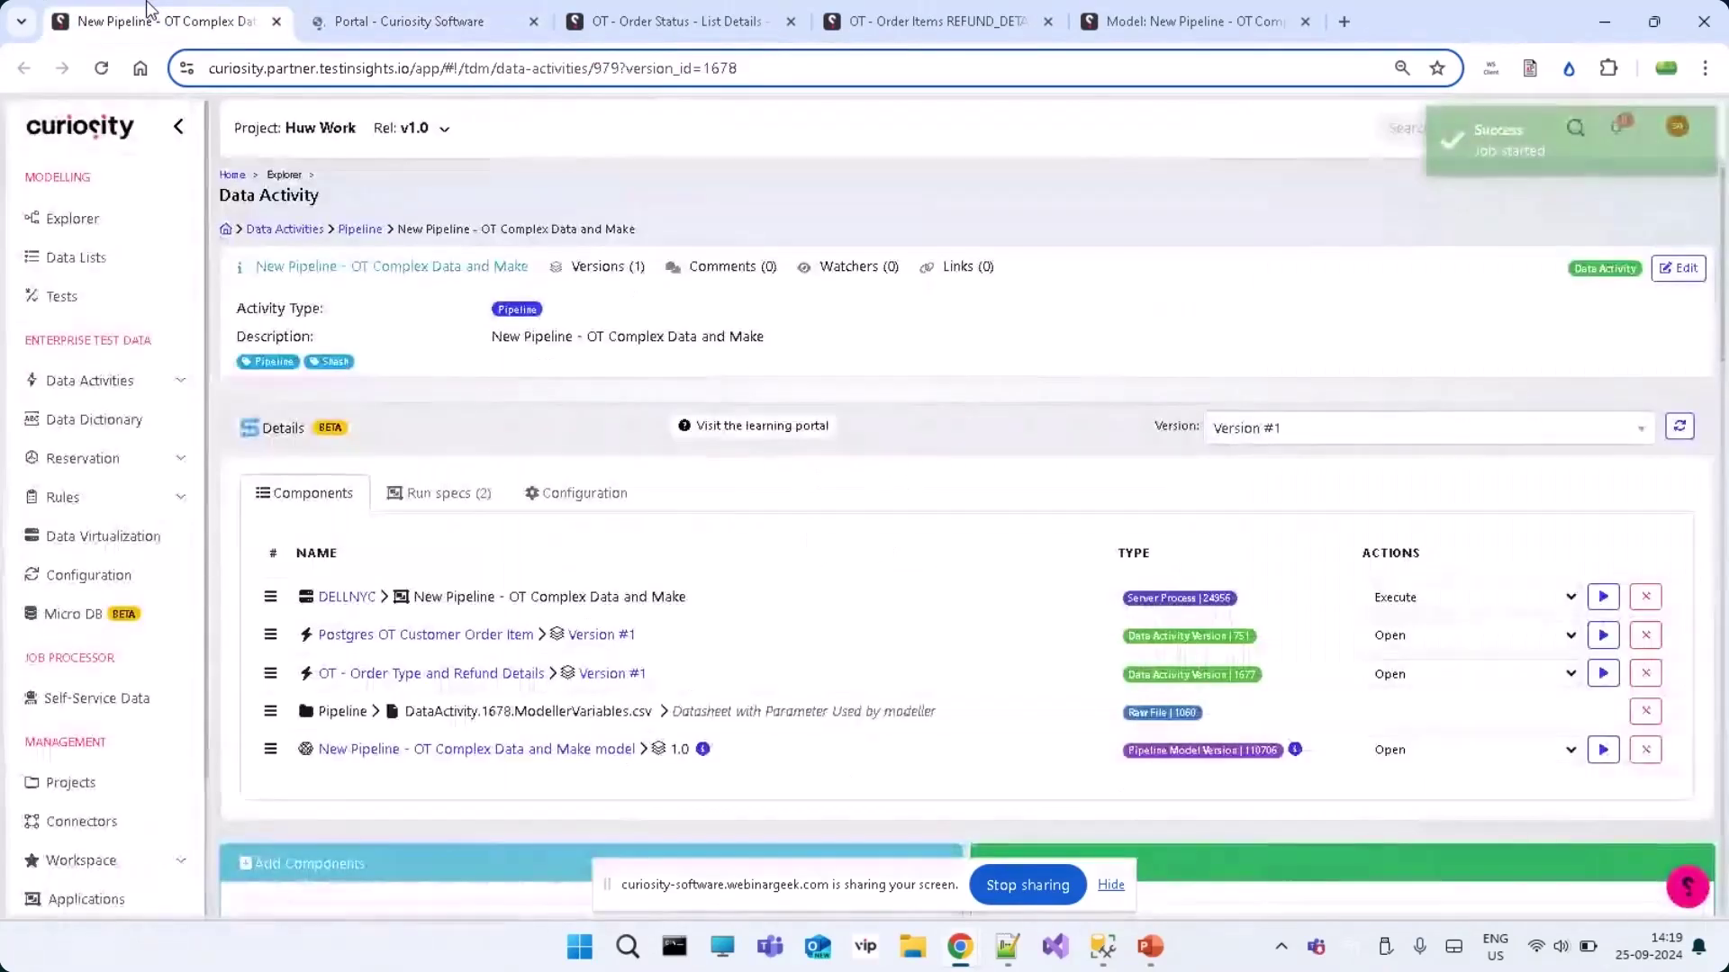
Inspect the Assignments of the OT - Order Type and Refund Details and Postgres OT Customer Order Item nodes
{"action": "left_click", "coordinate": [1219, 8]}
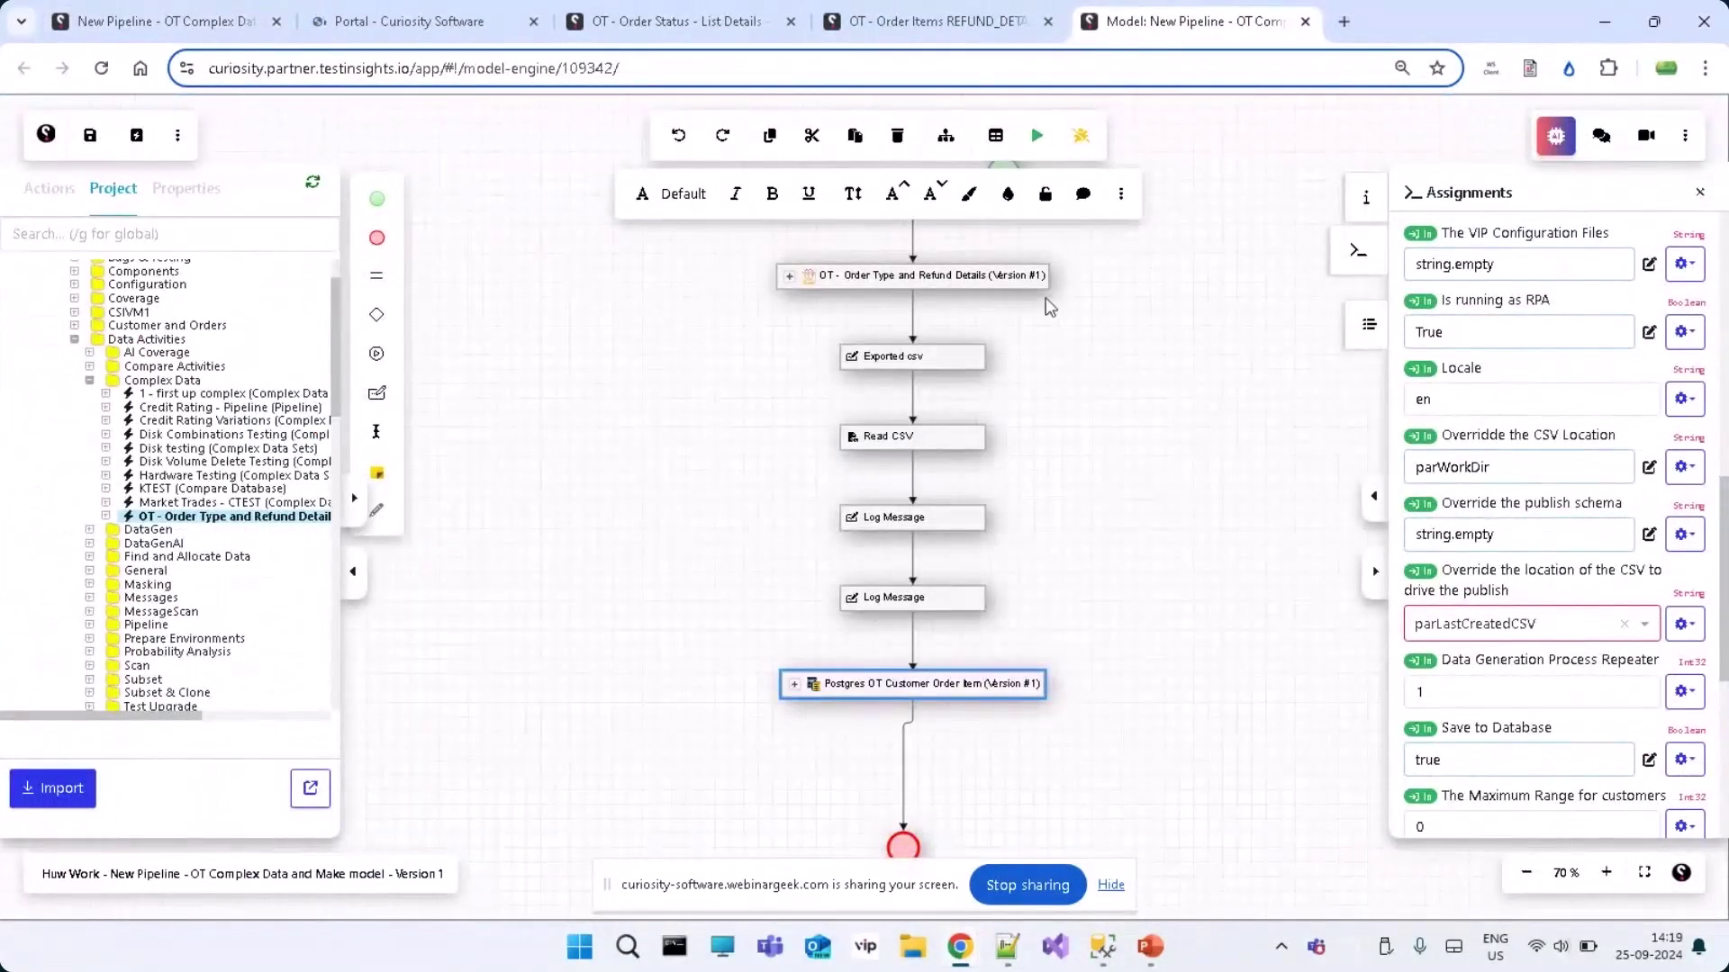
{"action": "left_click", "coordinate": [1014, 281]}
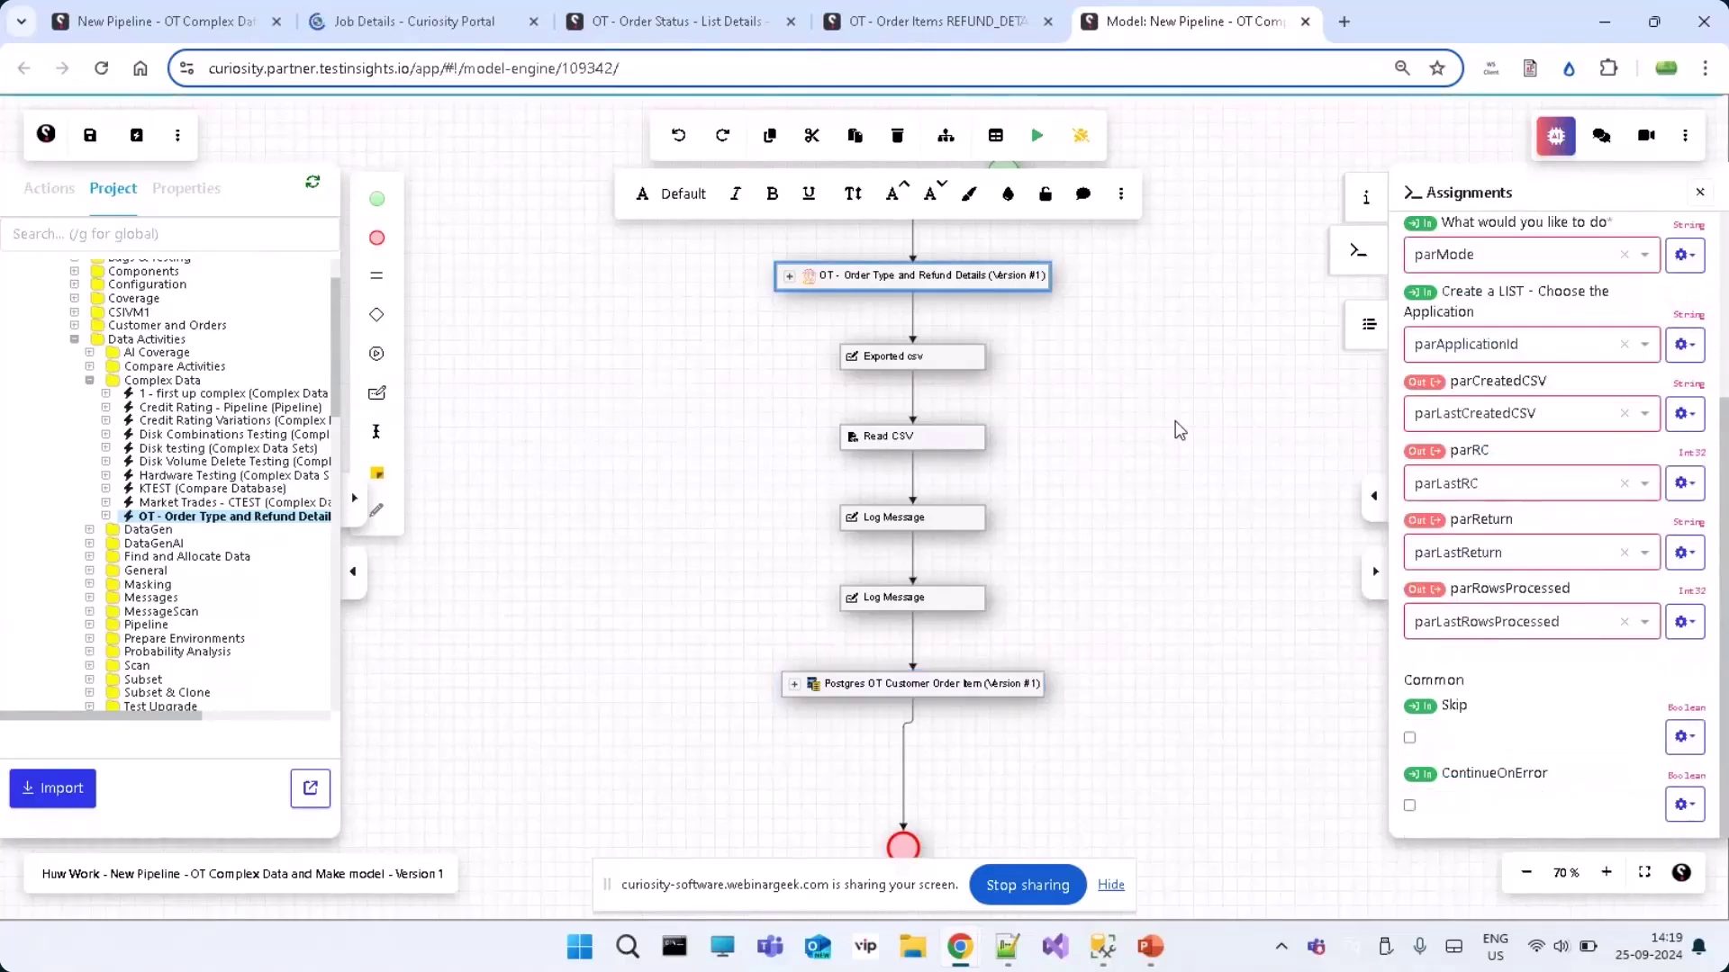
{"action": "scroll", "coordinate": [1175, 420], "scroll_direction": "up", "scroll_amount": 2}
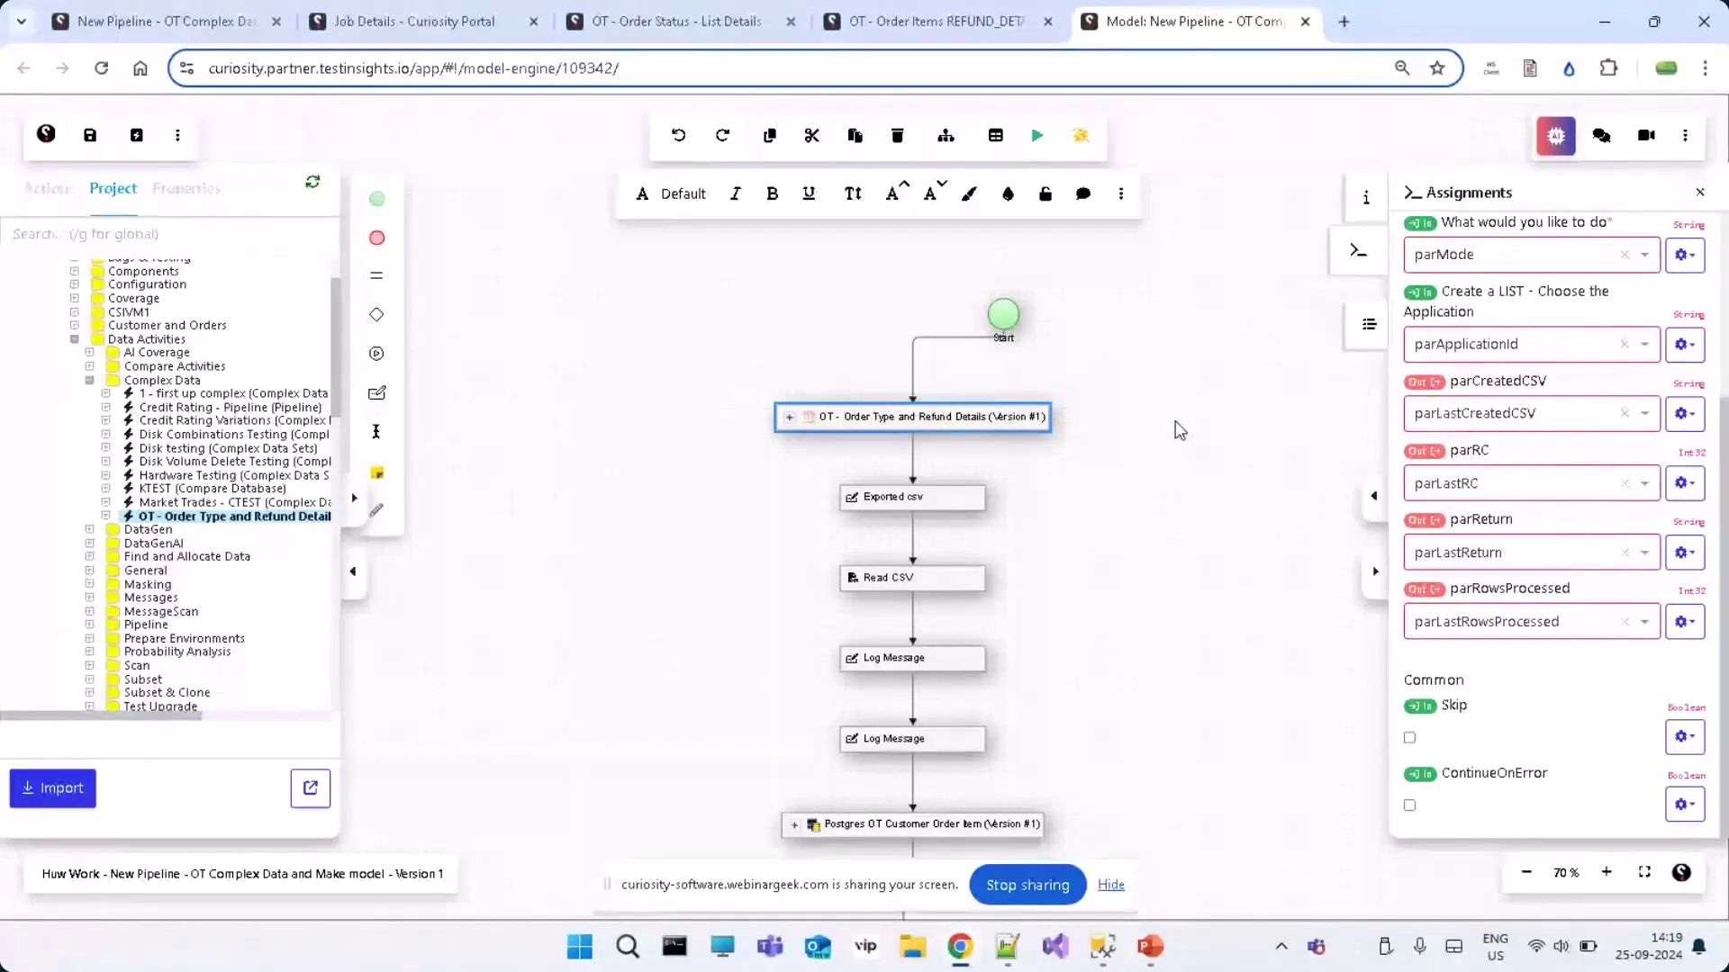
{"action": "scroll", "coordinate": [1179, 430], "scroll_direction": "down", "scroll_amount": 1}
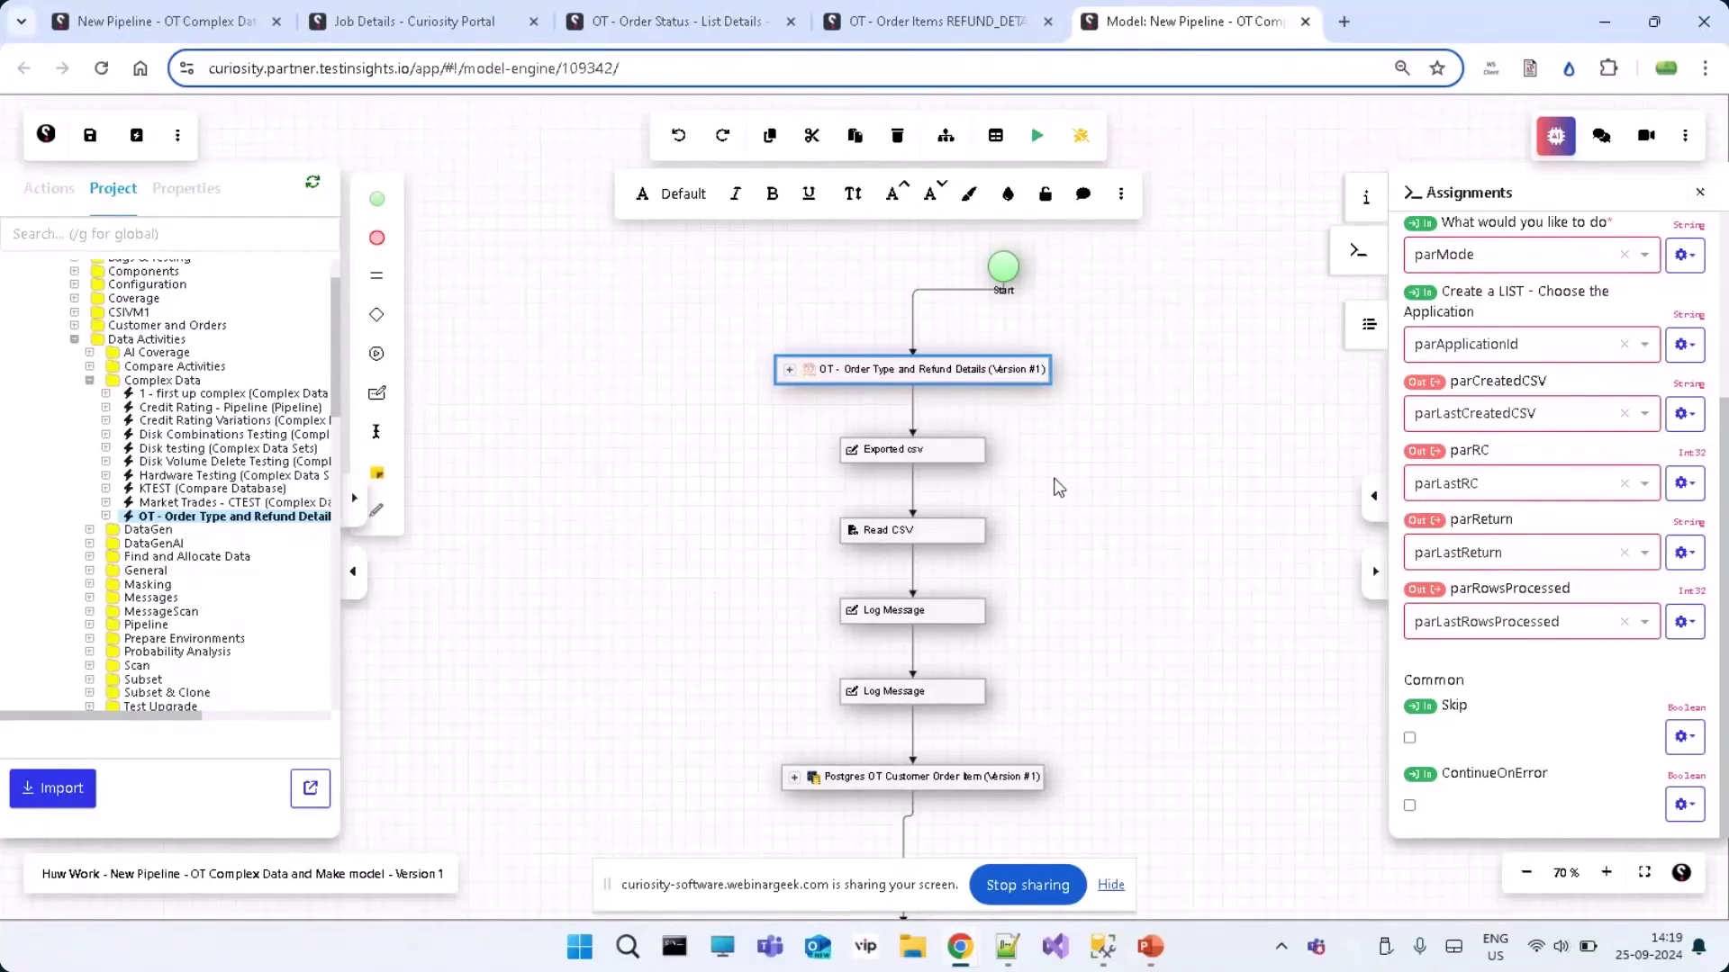
{"action": "scroll", "coordinate": [1059, 488], "scroll_direction": "down", "scroll_amount": 1}
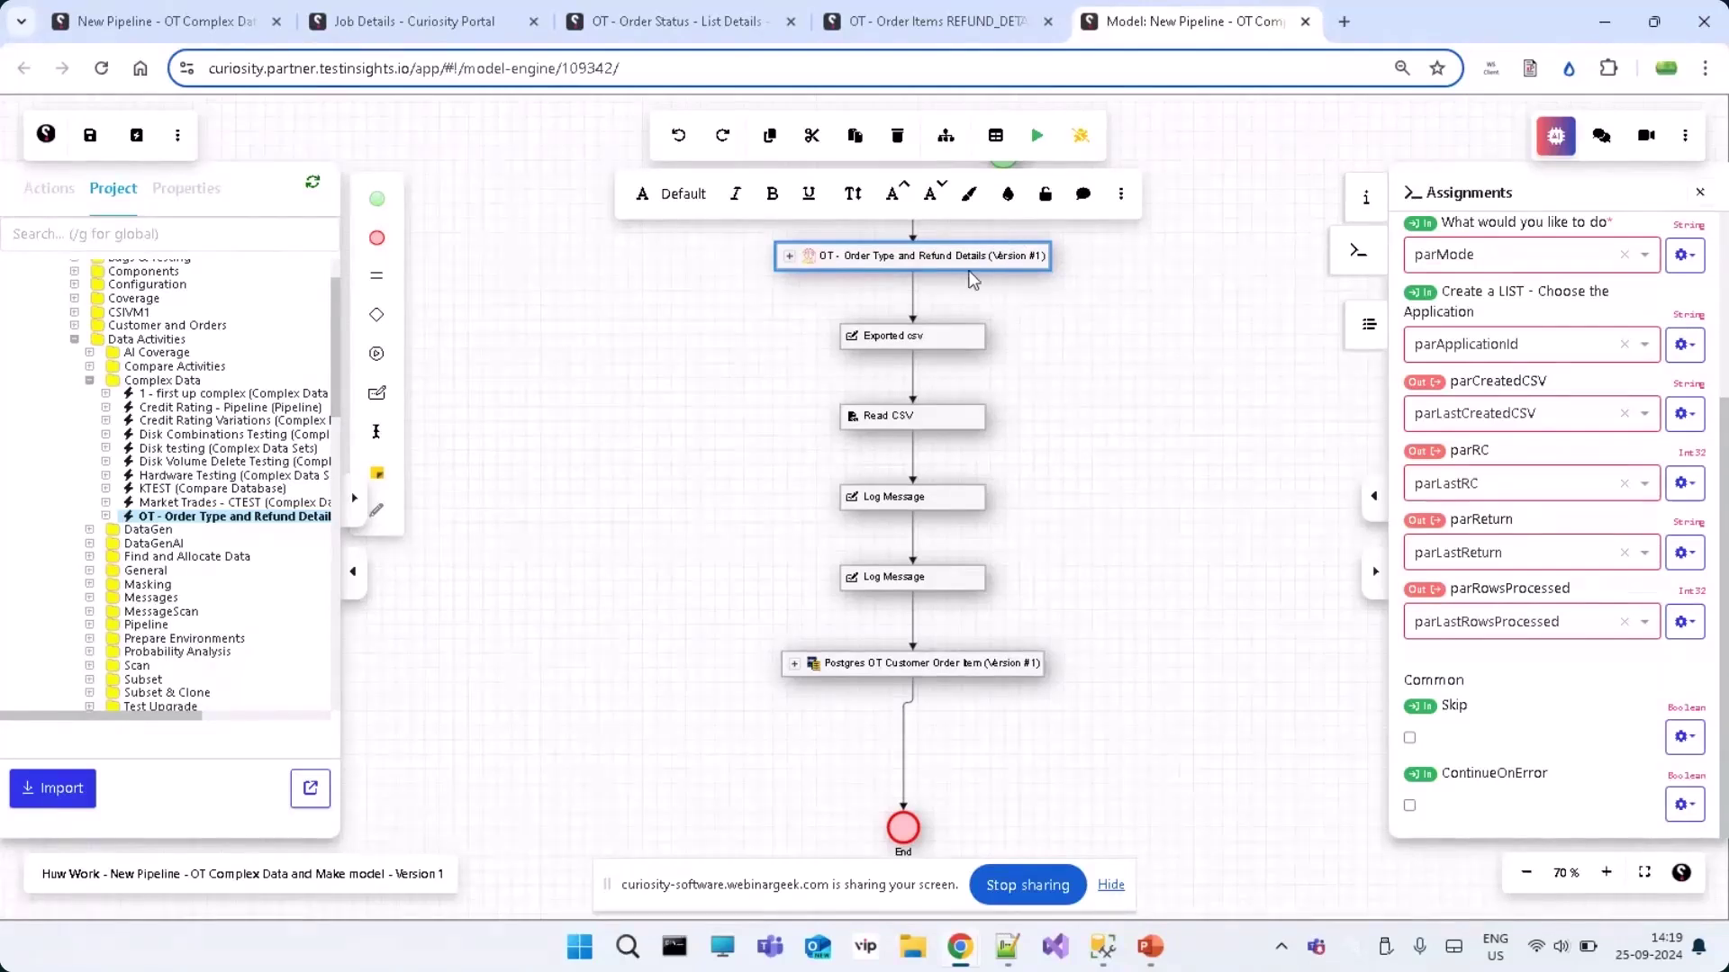
{"action": "left_click", "coordinate": [1027, 665]}
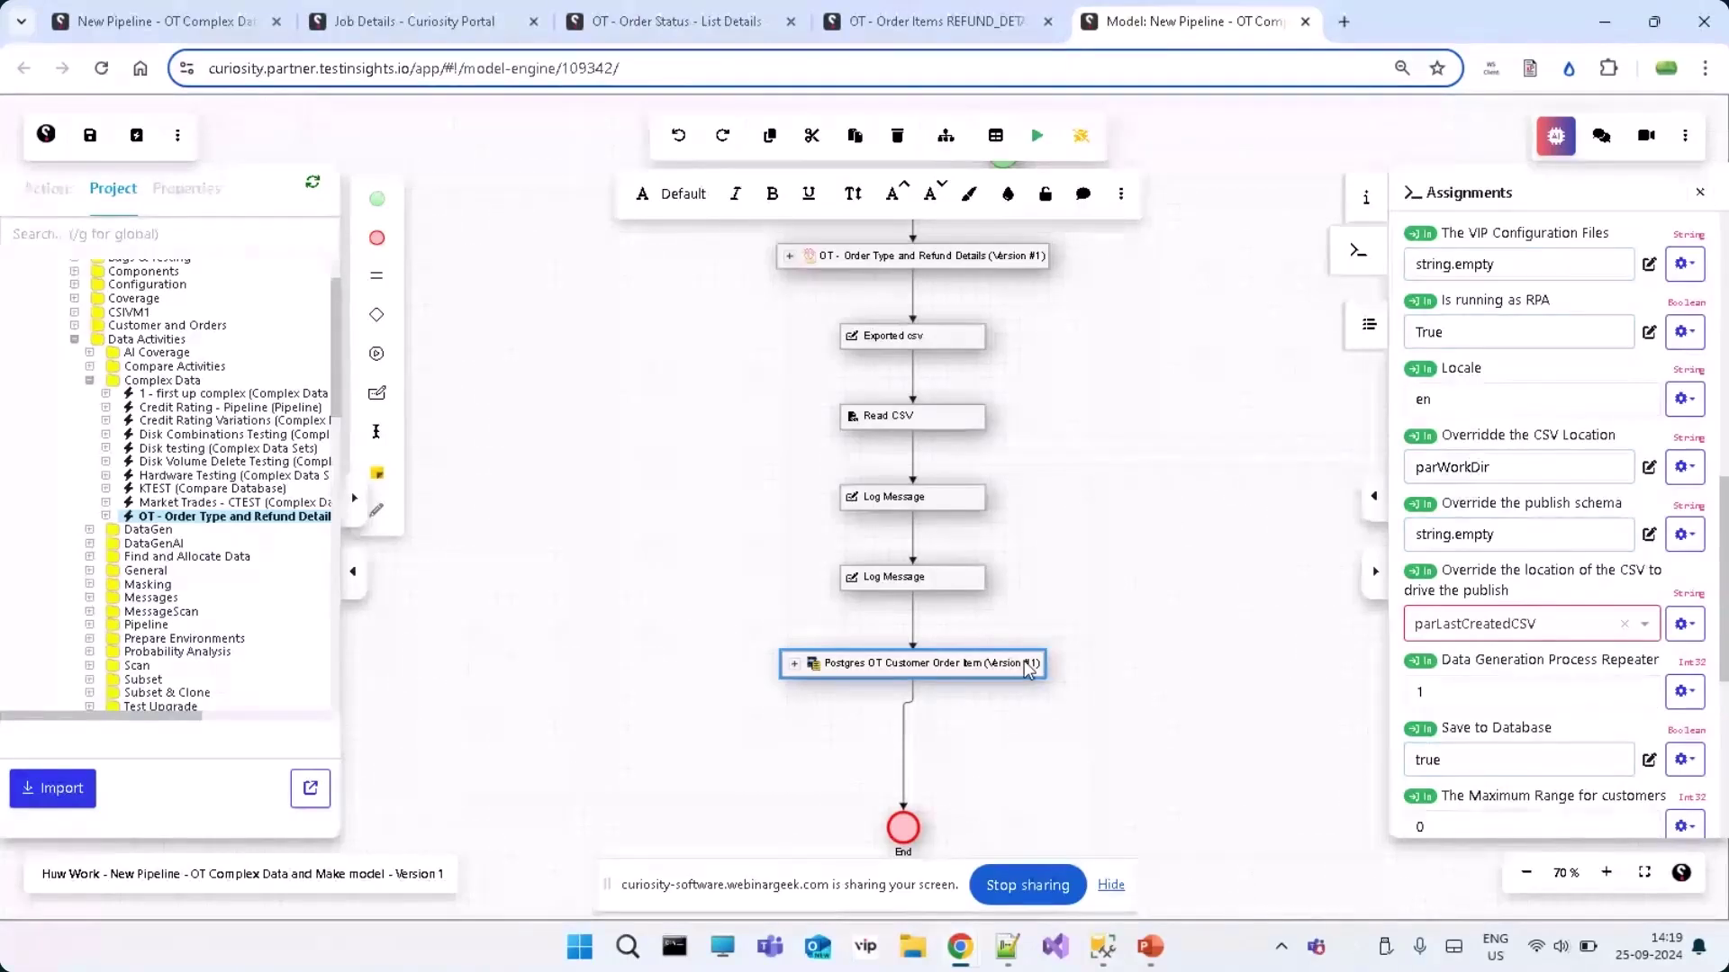
{"action": "left_click", "coordinate": [998, 269]}
{"action": "left_click", "coordinate": [1021, 671]}
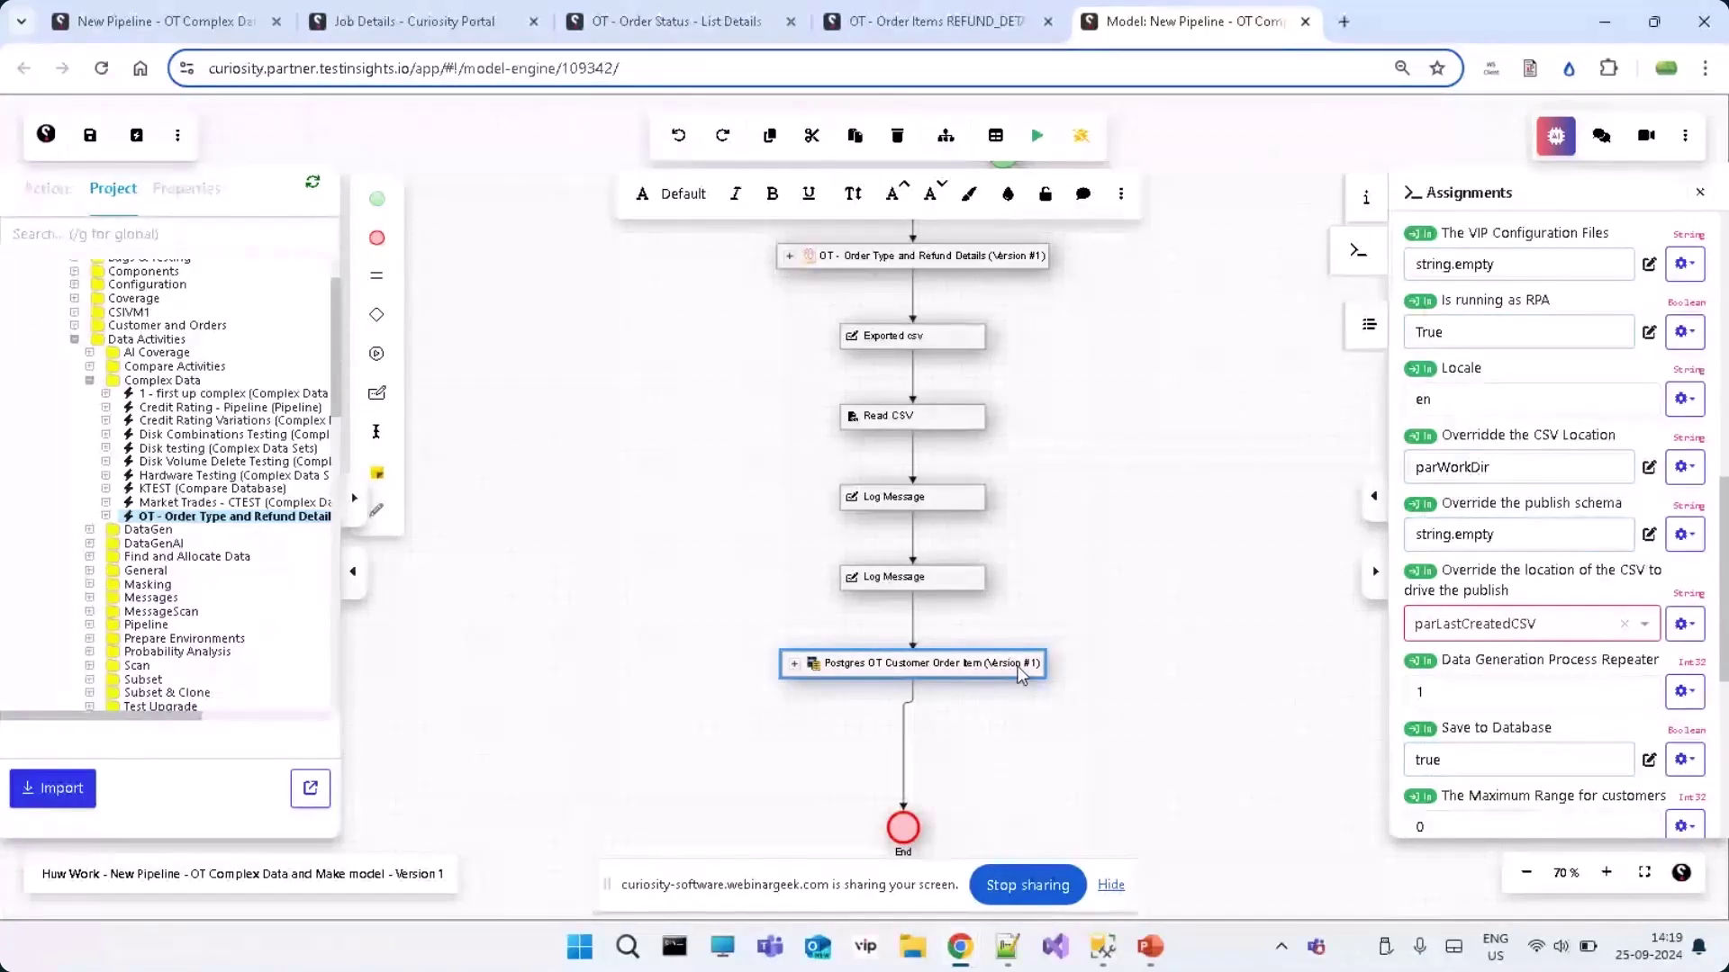
Browse the Actions library, expanding and collapsing the Common, Database, File System and Files categories
{"action": "left_click", "coordinate": [50, 191]}
{"action": "left_click", "coordinate": [69, 333]}
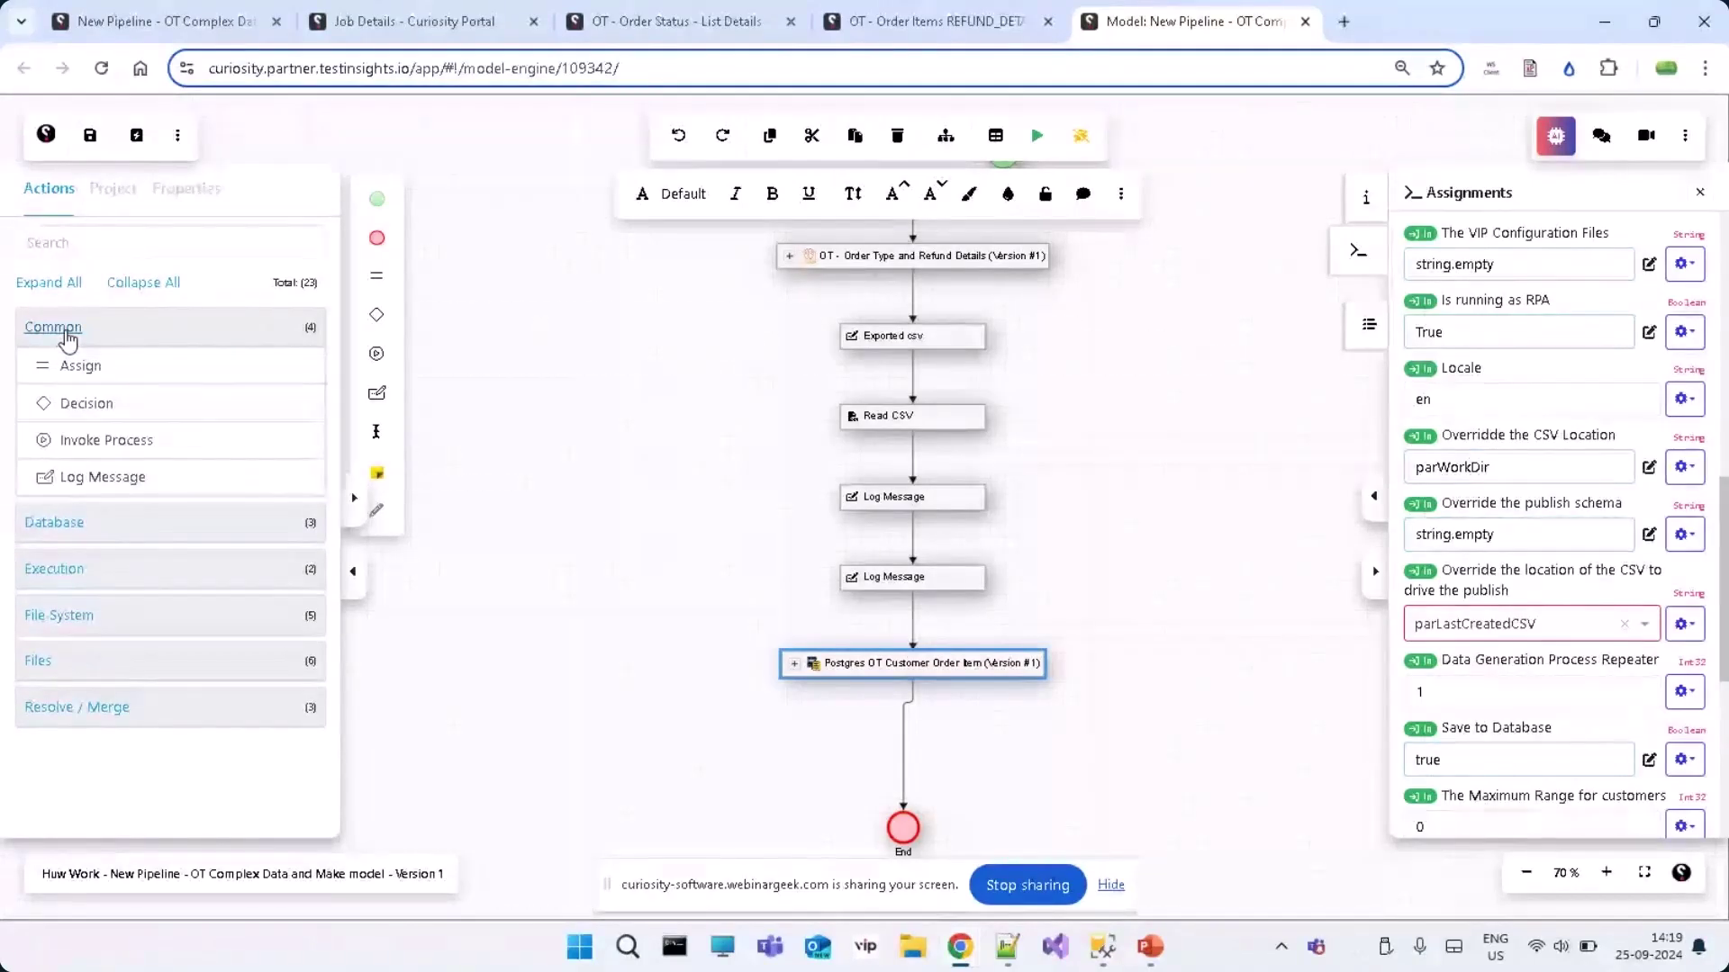
{"action": "left_click", "coordinate": [66, 337]}
{"action": "left_click", "coordinate": [67, 378]}
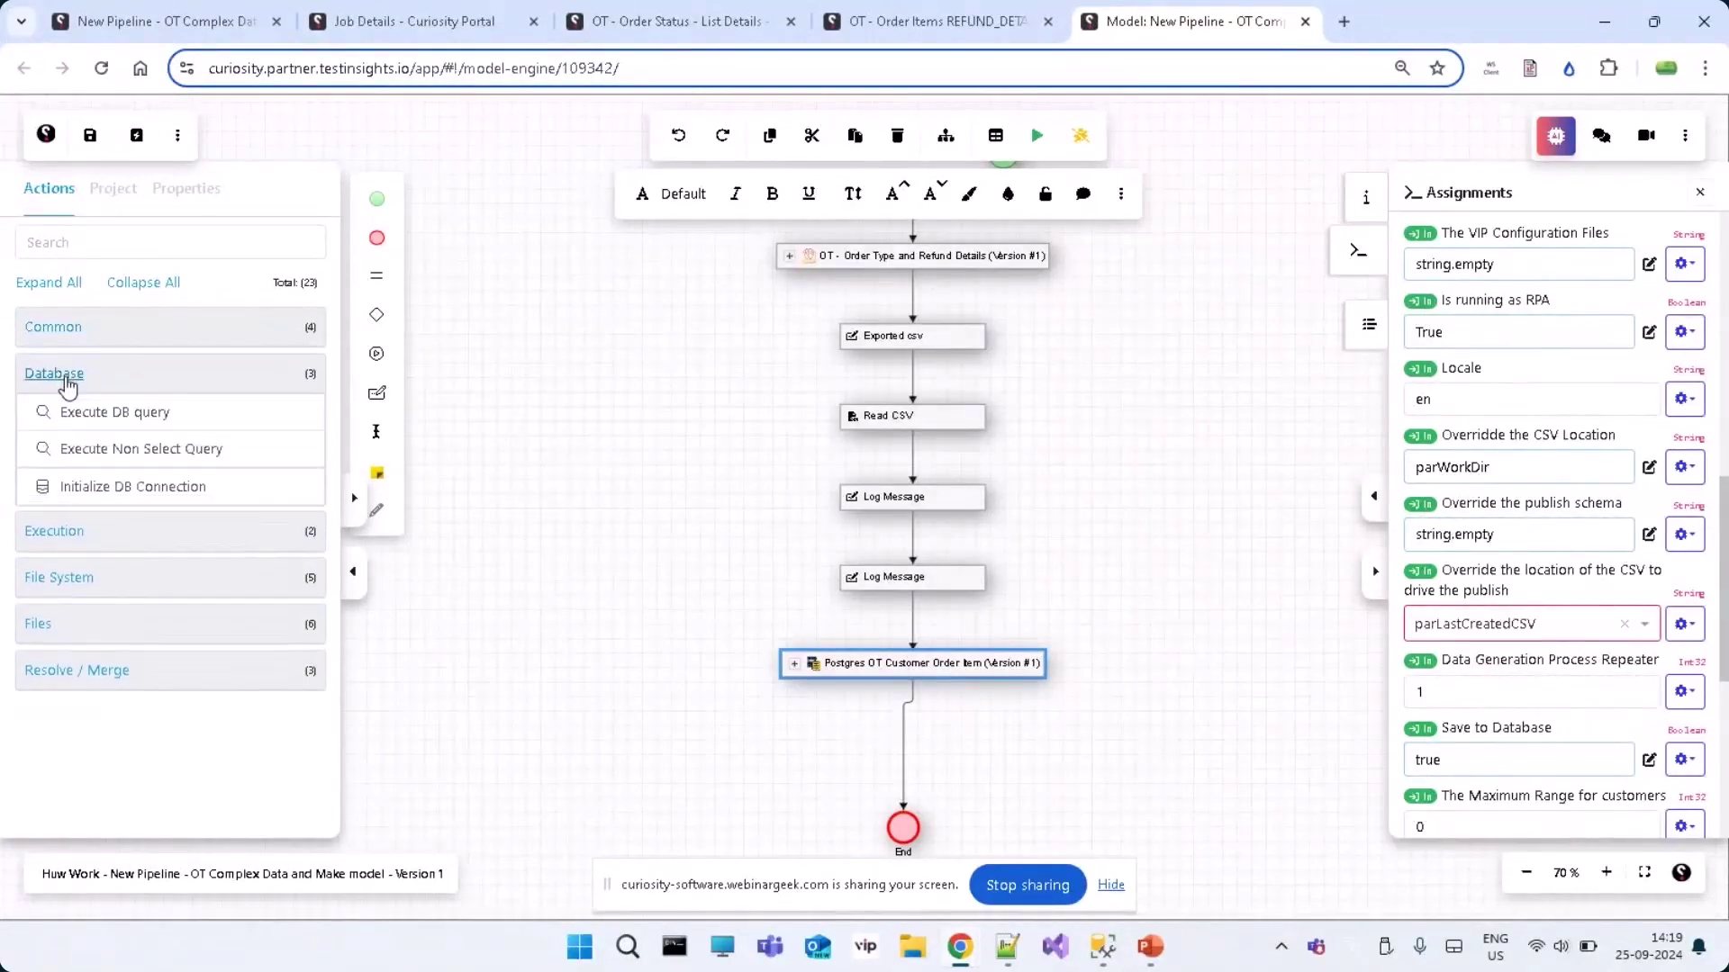
{"action": "left_click", "coordinate": [67, 382]}
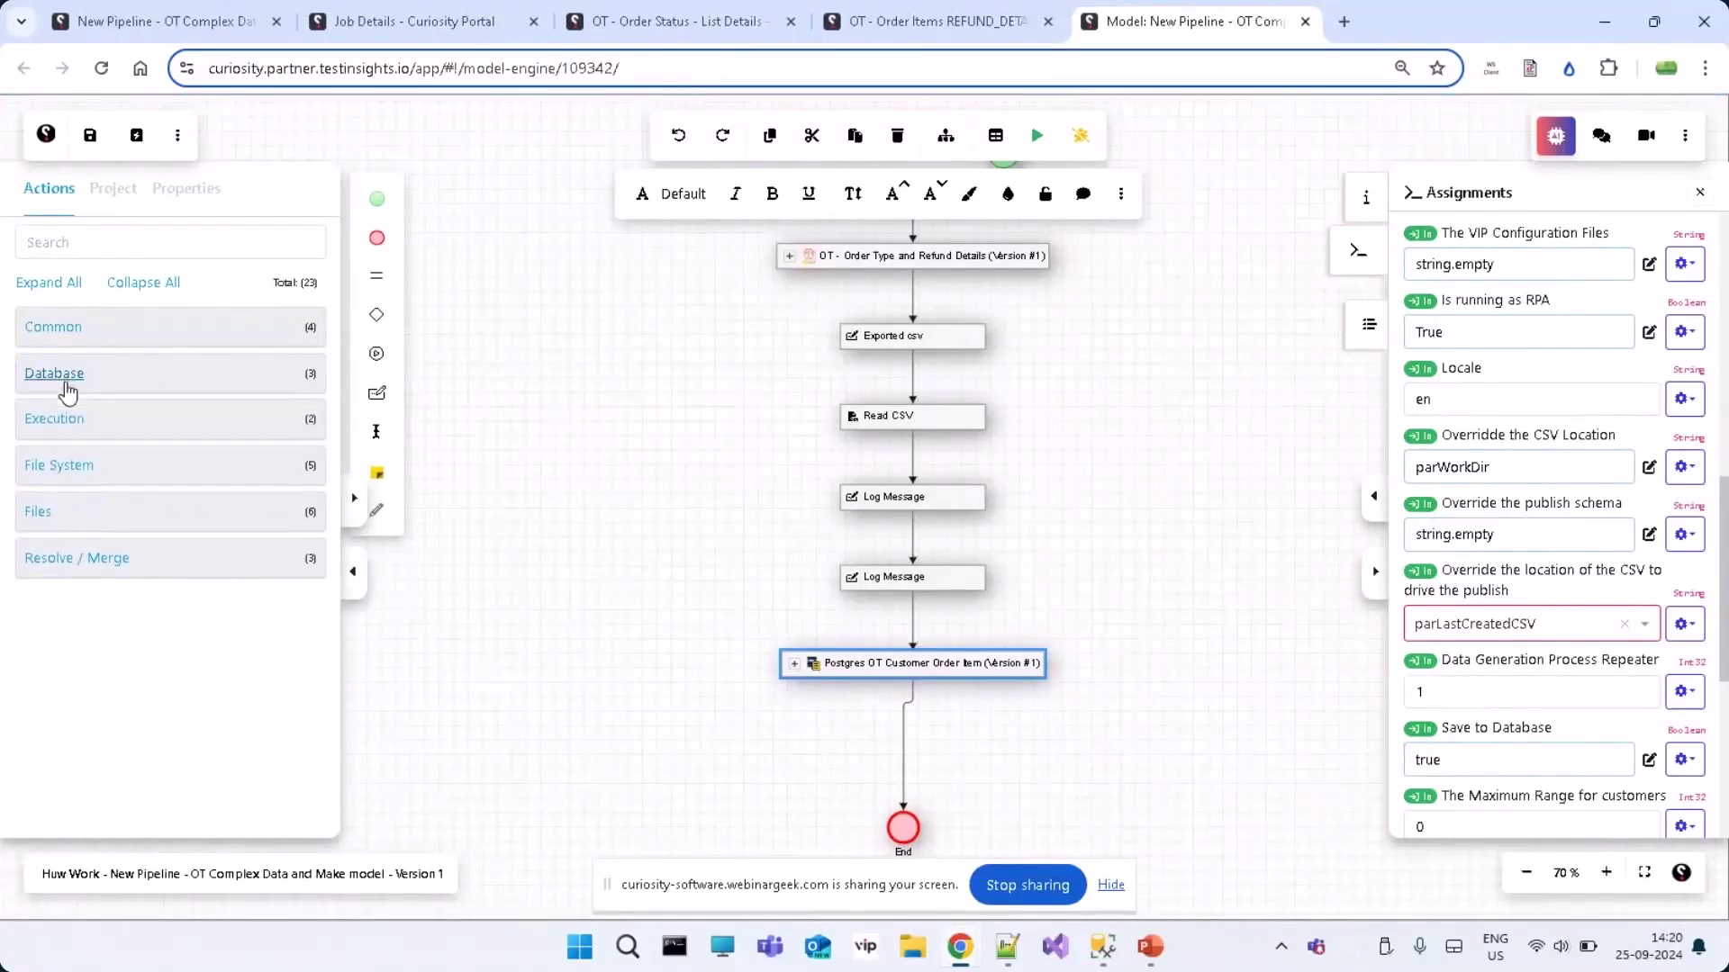
{"action": "left_click", "coordinate": [65, 465]}
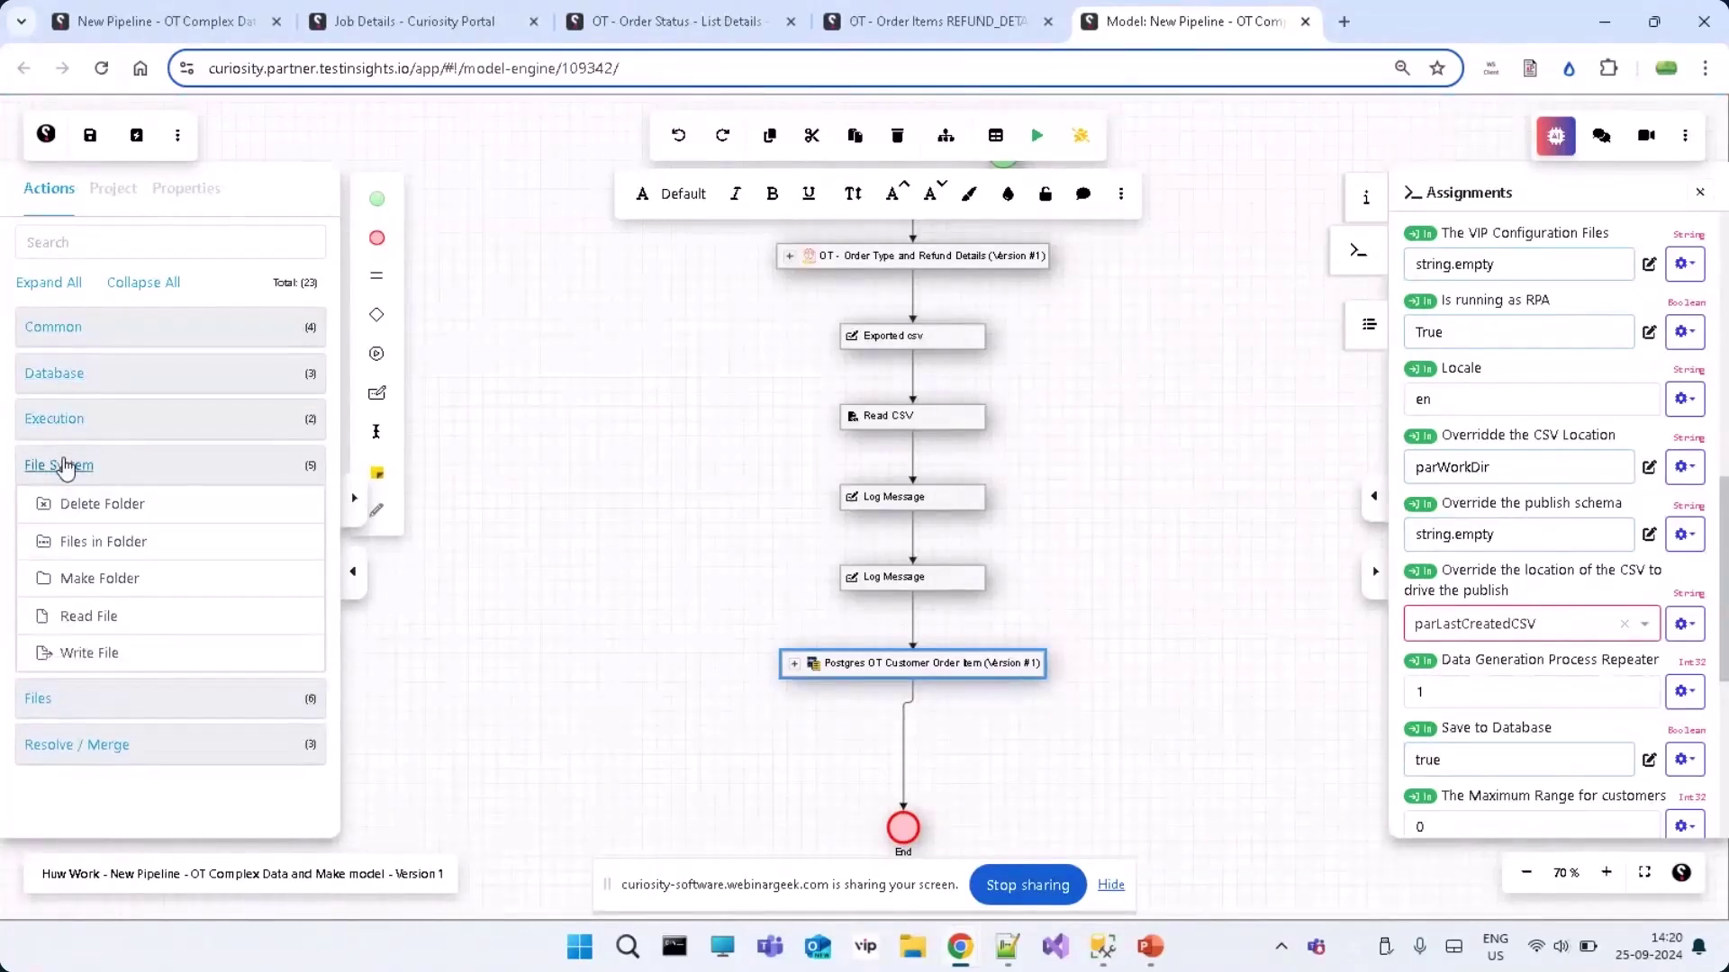
{"action": "left_click", "coordinate": [65, 466]}
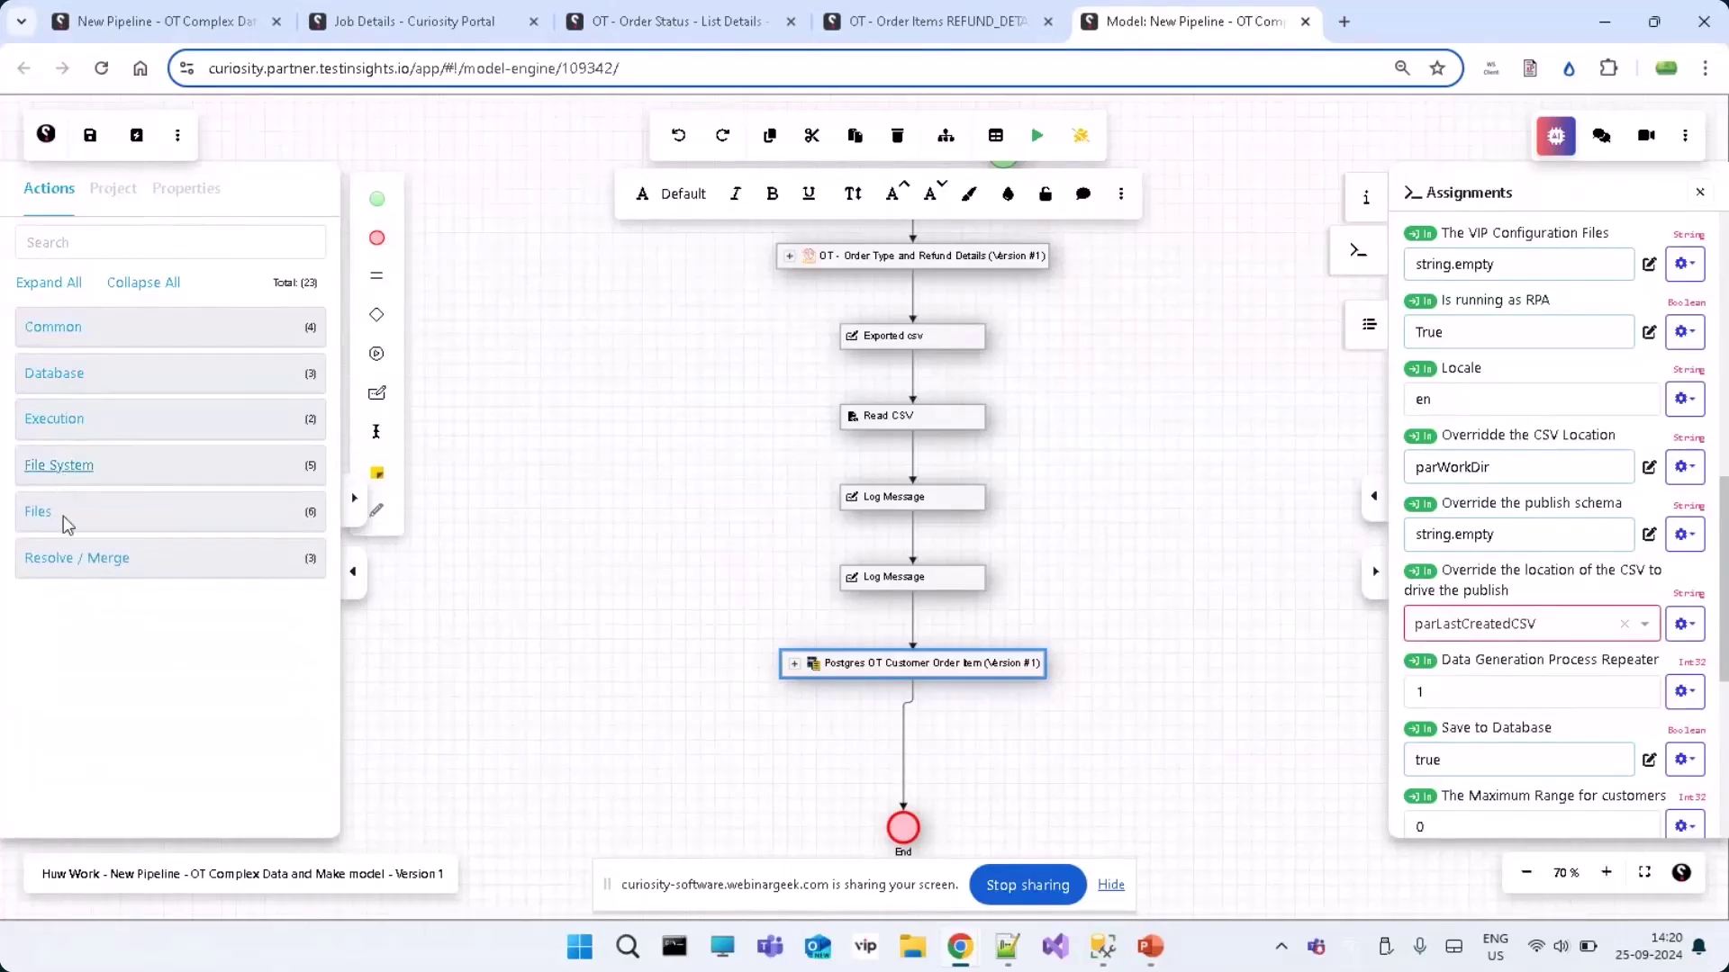
{"action": "left_click", "coordinate": [45, 513]}
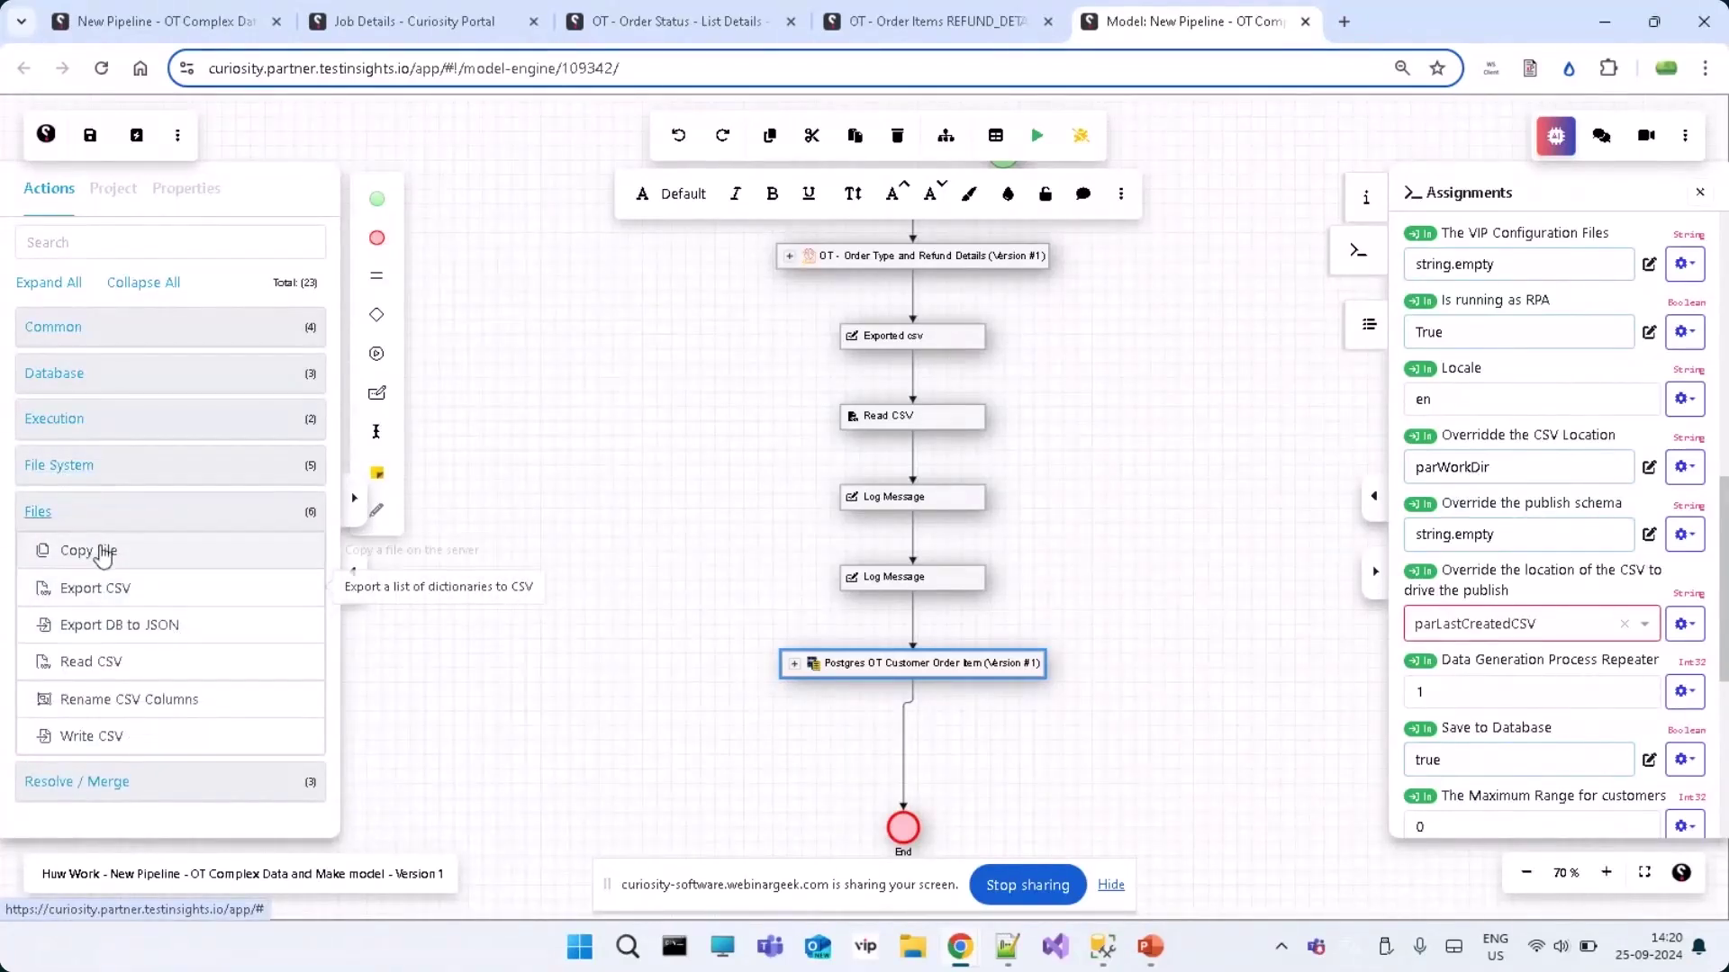
{"action": "left_click", "coordinate": [40, 512]}
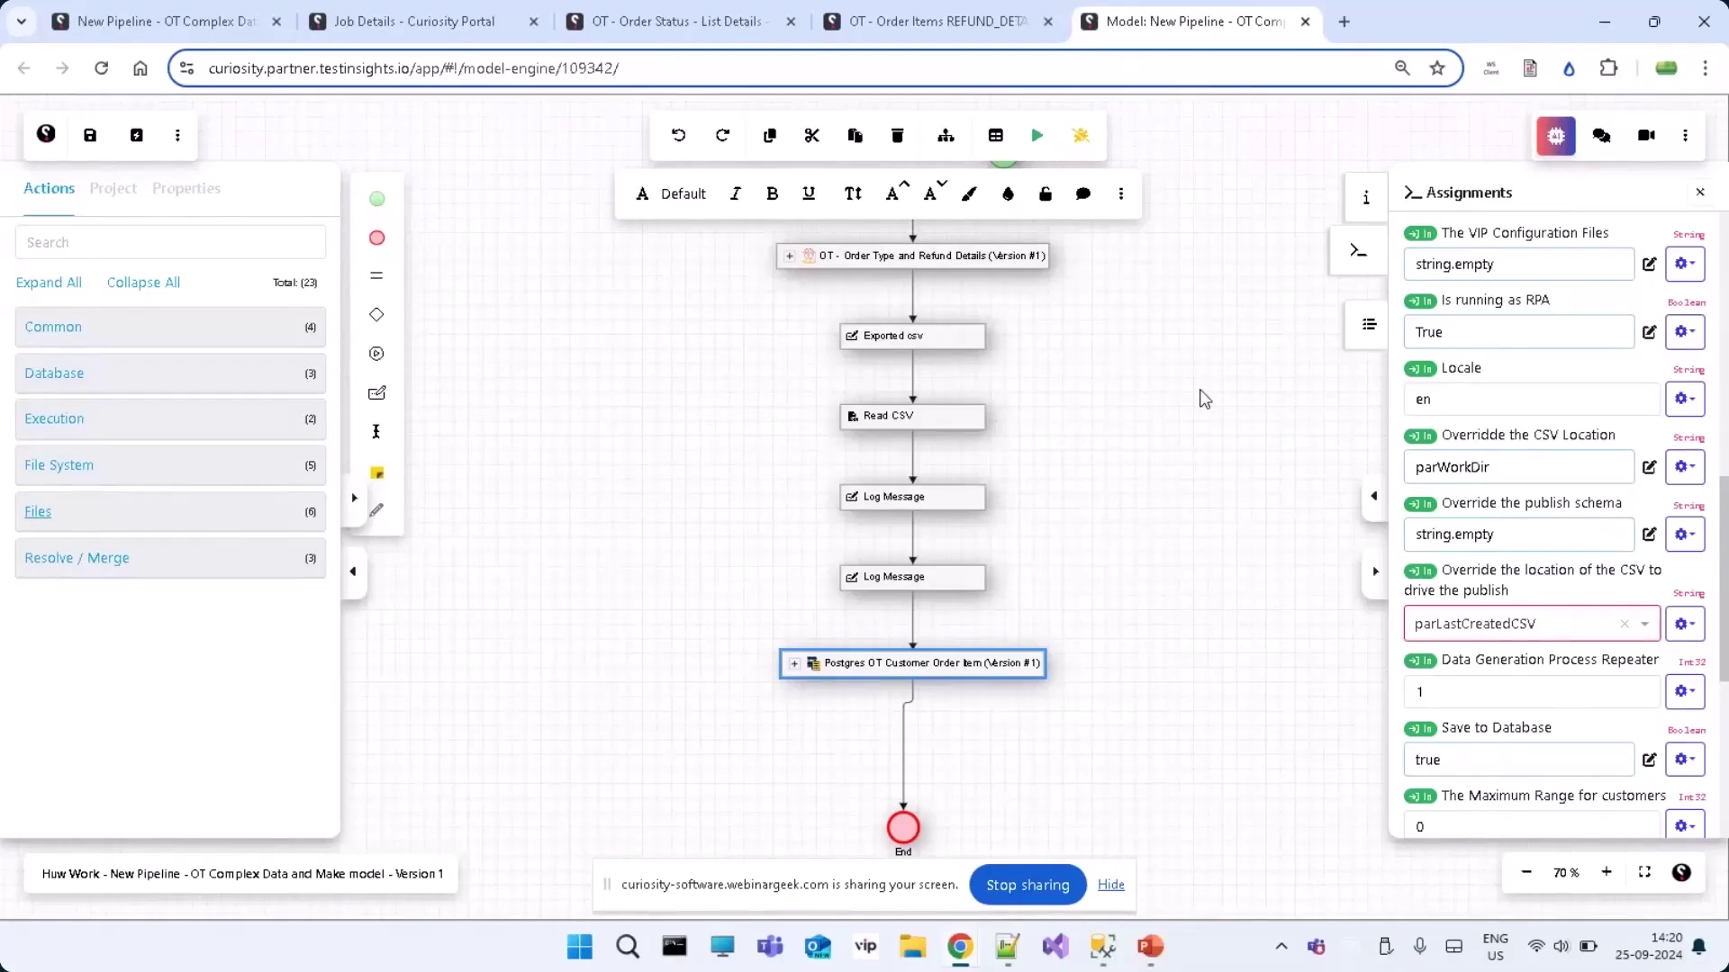
Look through the OT - Order Status and REFUND_DETAILS data lists before opening the job result page
{"action": "left_click", "coordinate": [669, 13]}
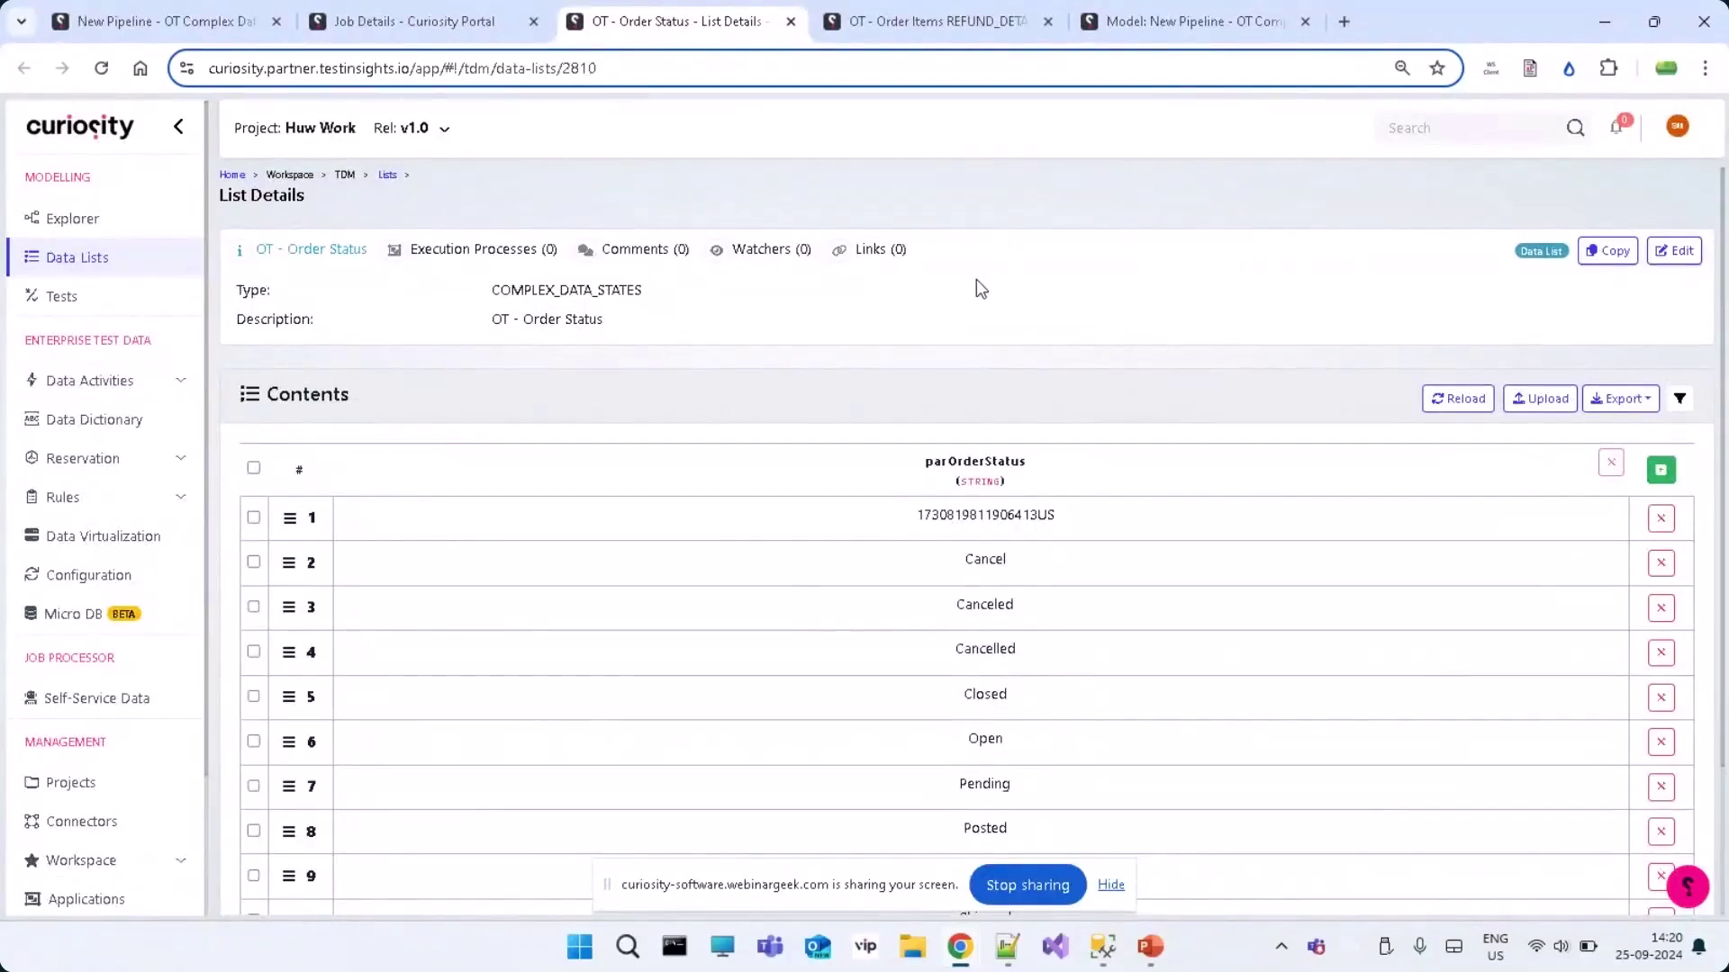
{"action": "left_click", "coordinate": [950, 20]}
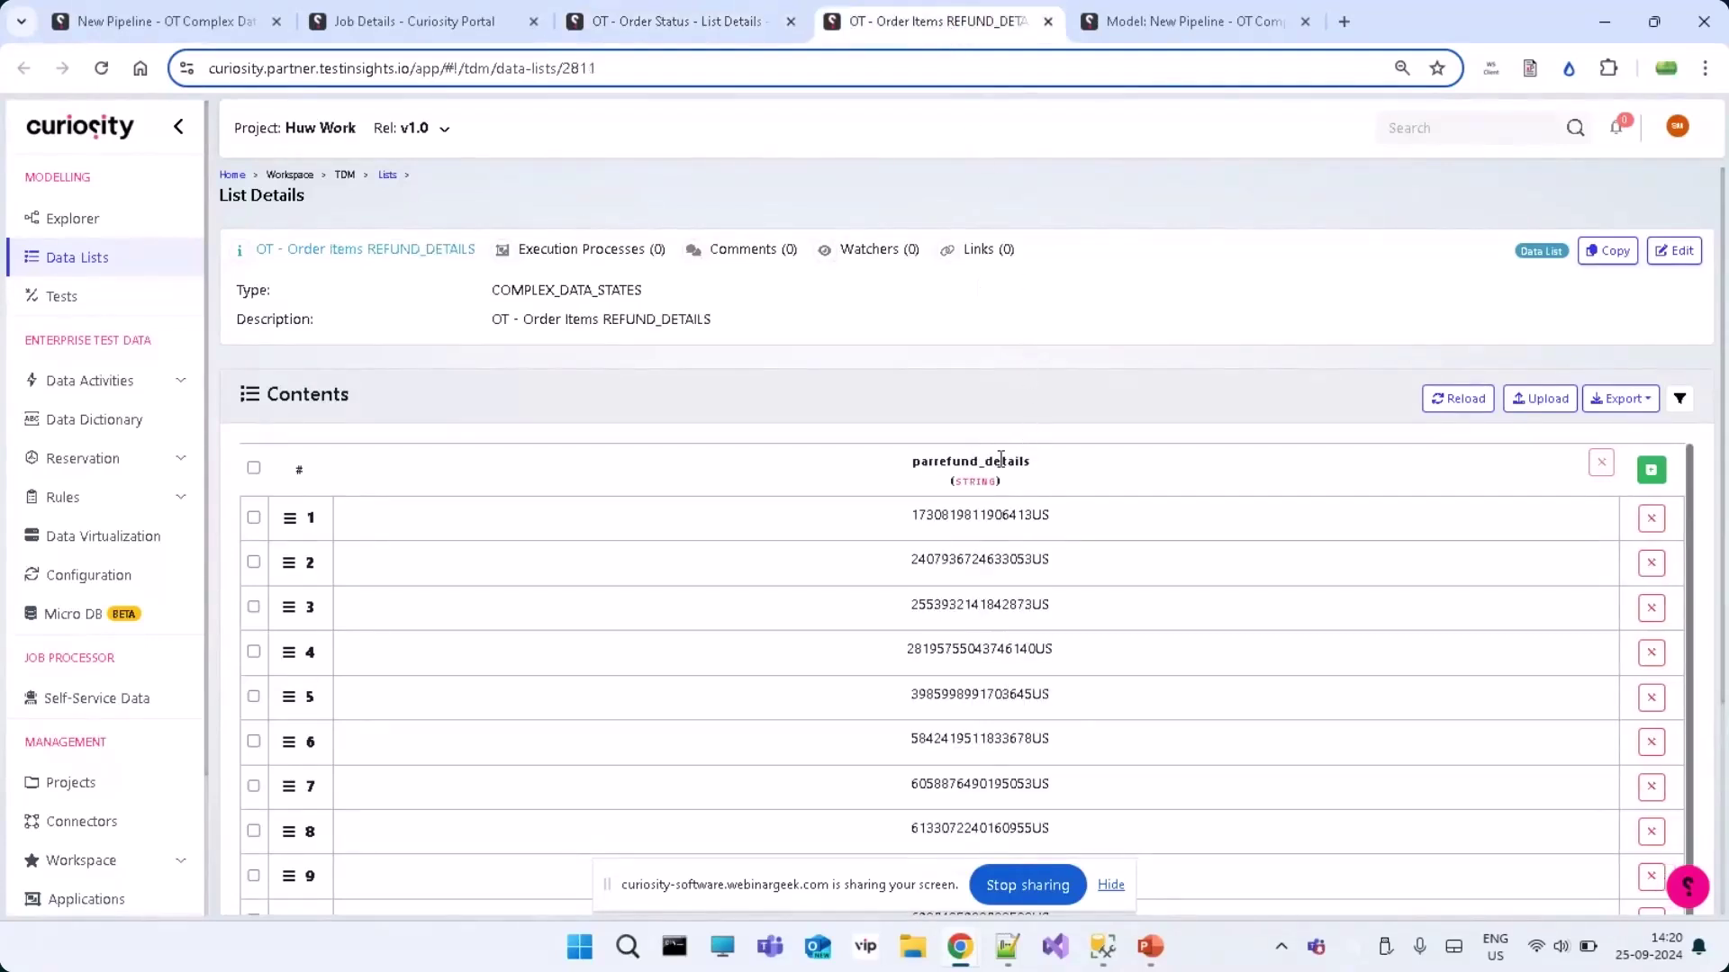
{"action": "scroll", "coordinate": [998, 464], "scroll_direction": "down", "scroll_amount": 1}
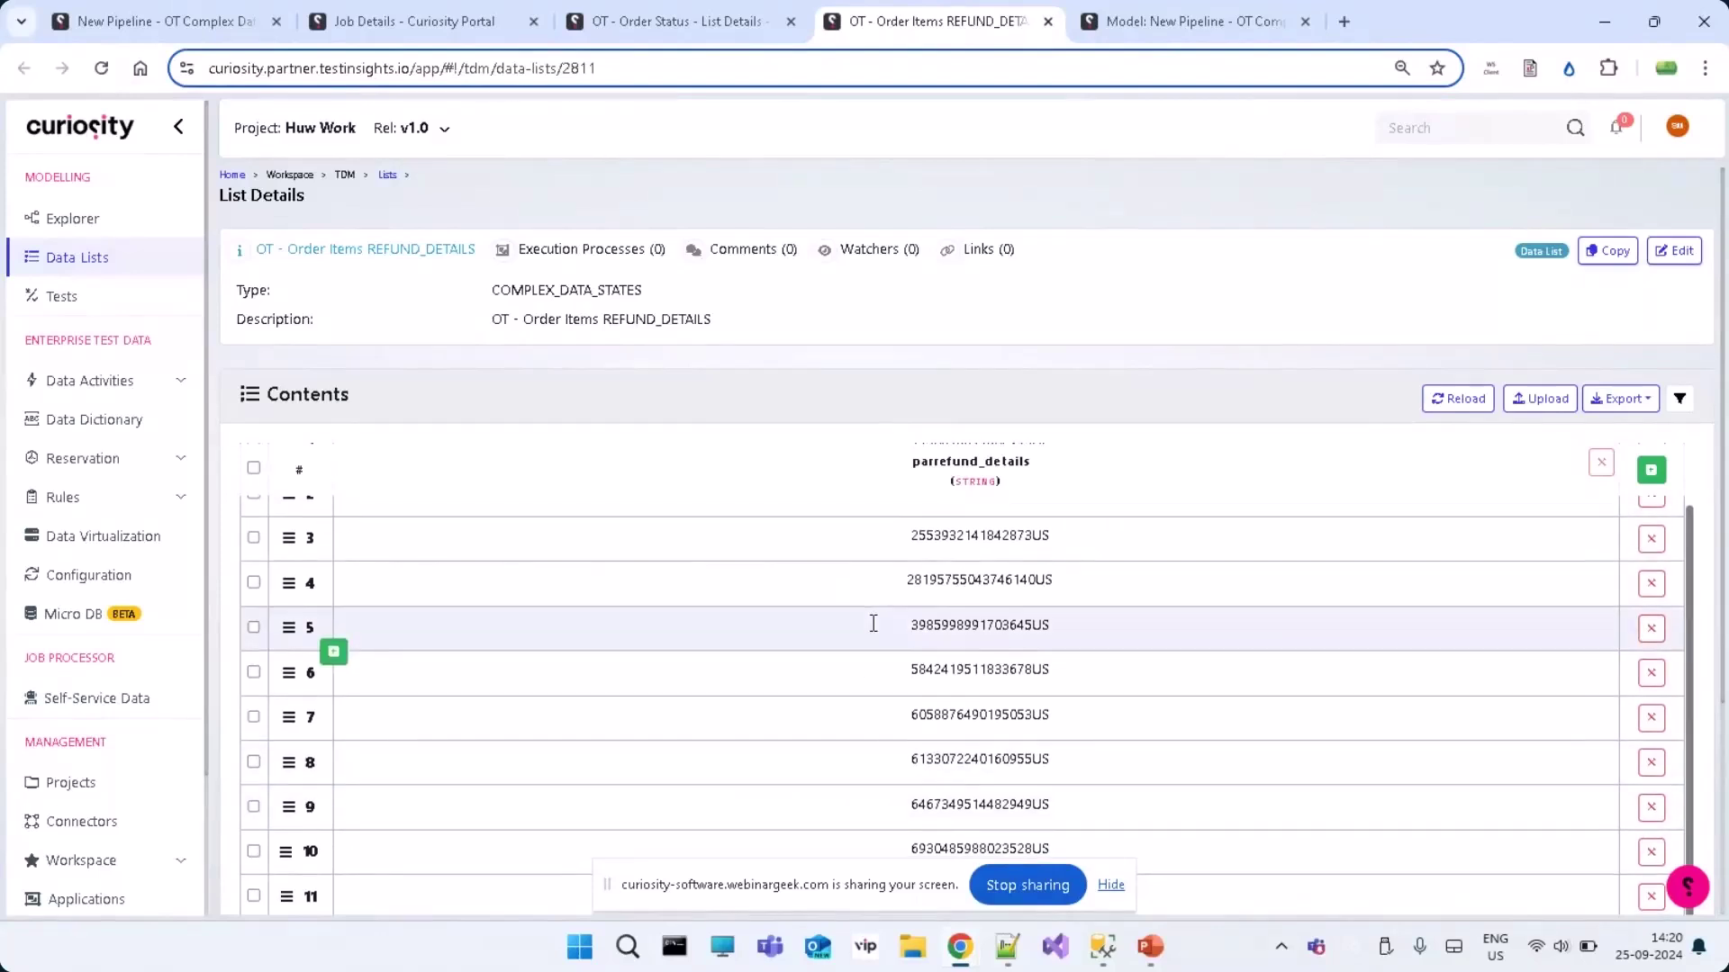
{"action": "left_click", "coordinate": [671, 12]}
{"action": "scroll", "coordinate": [818, 520], "scroll_direction": "down", "scroll_amount": 2}
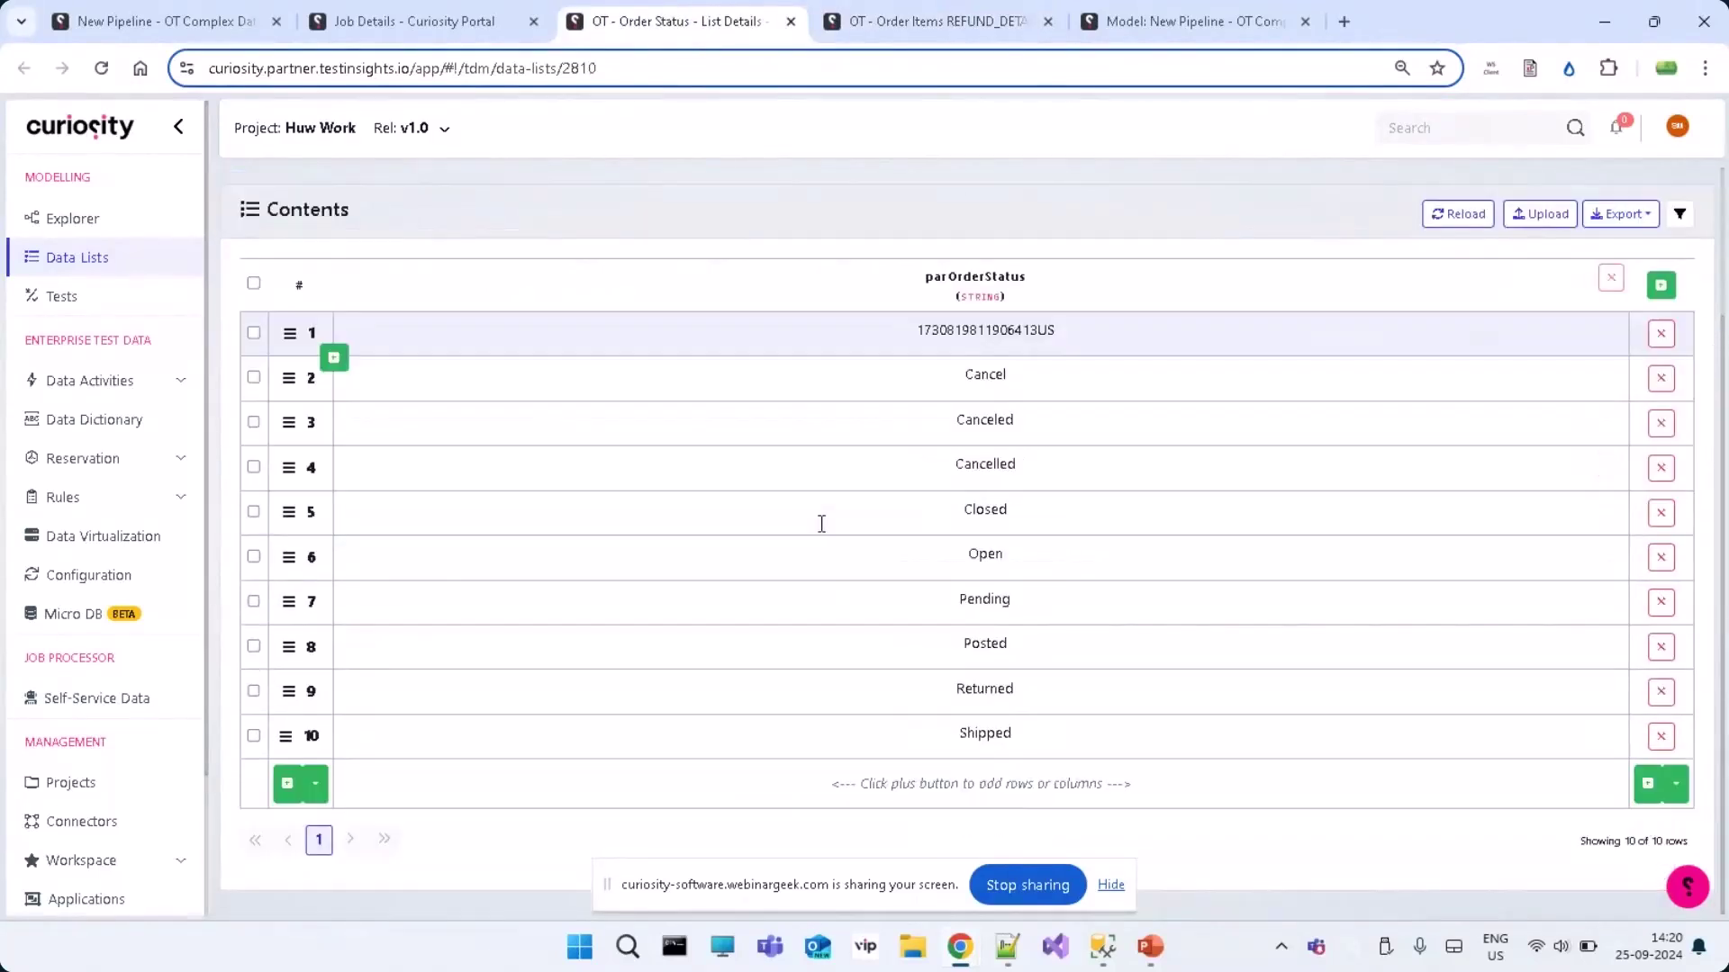
{"action": "left_click", "coordinate": [451, 4]}
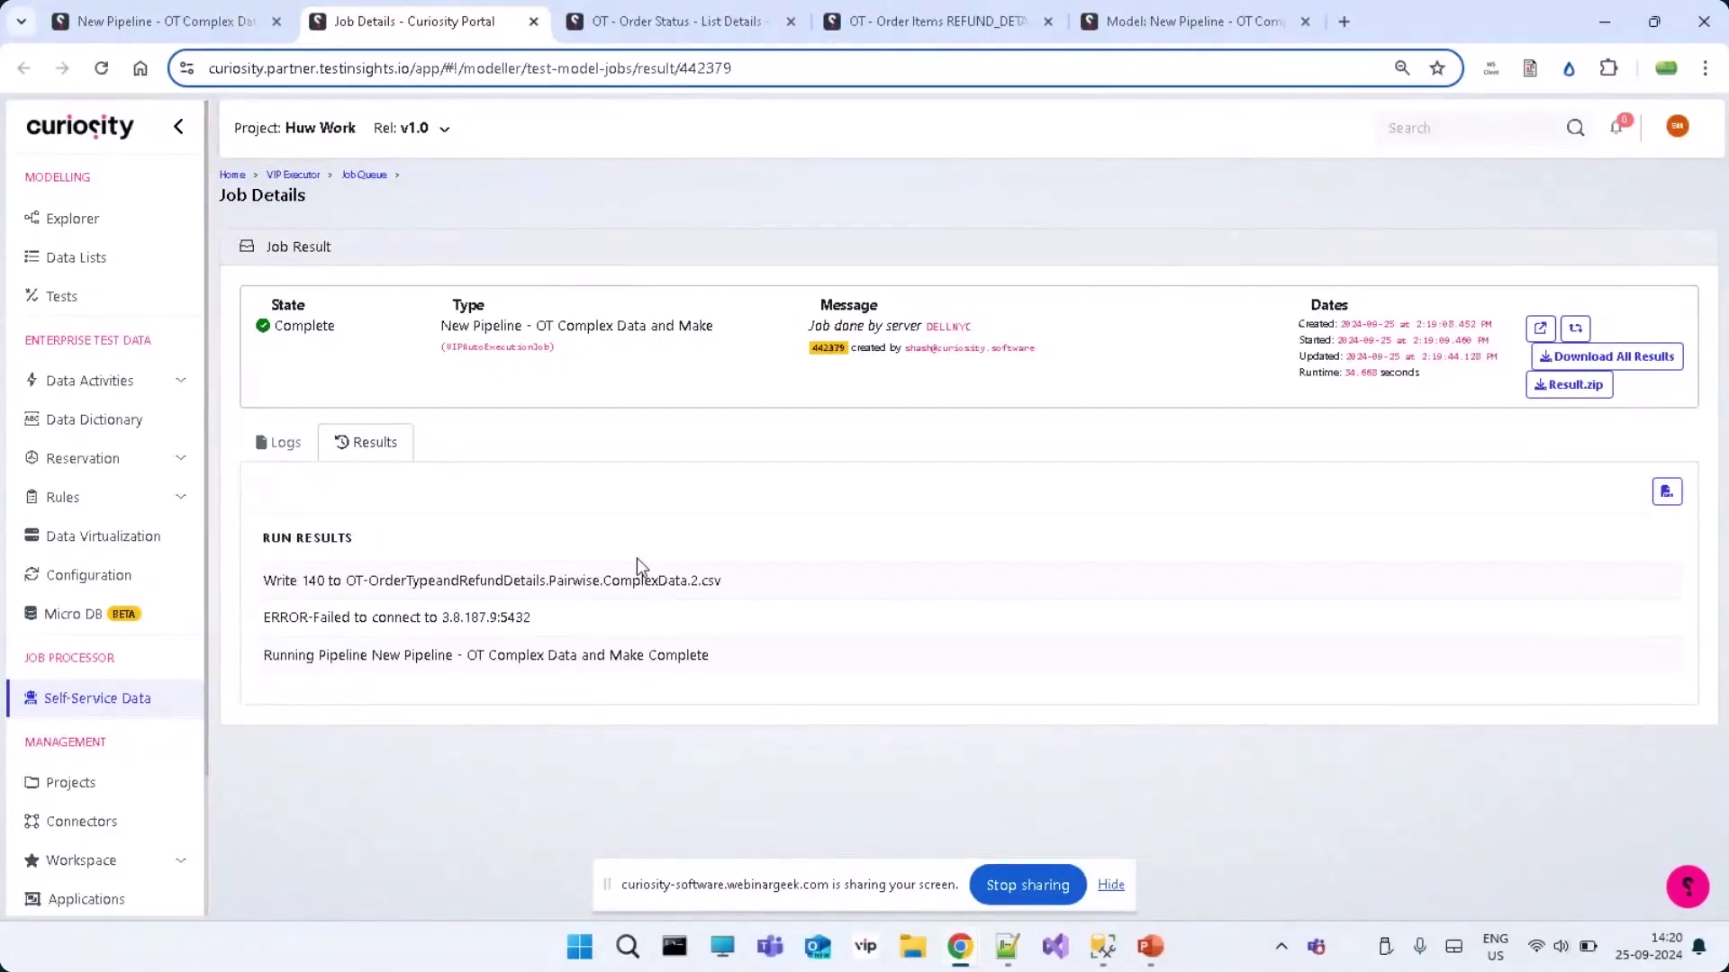
Read the Run Results lines on 140 rows written and the failed connection, then return to the model
{"action": "triple_click", "coordinate": [459, 580]}
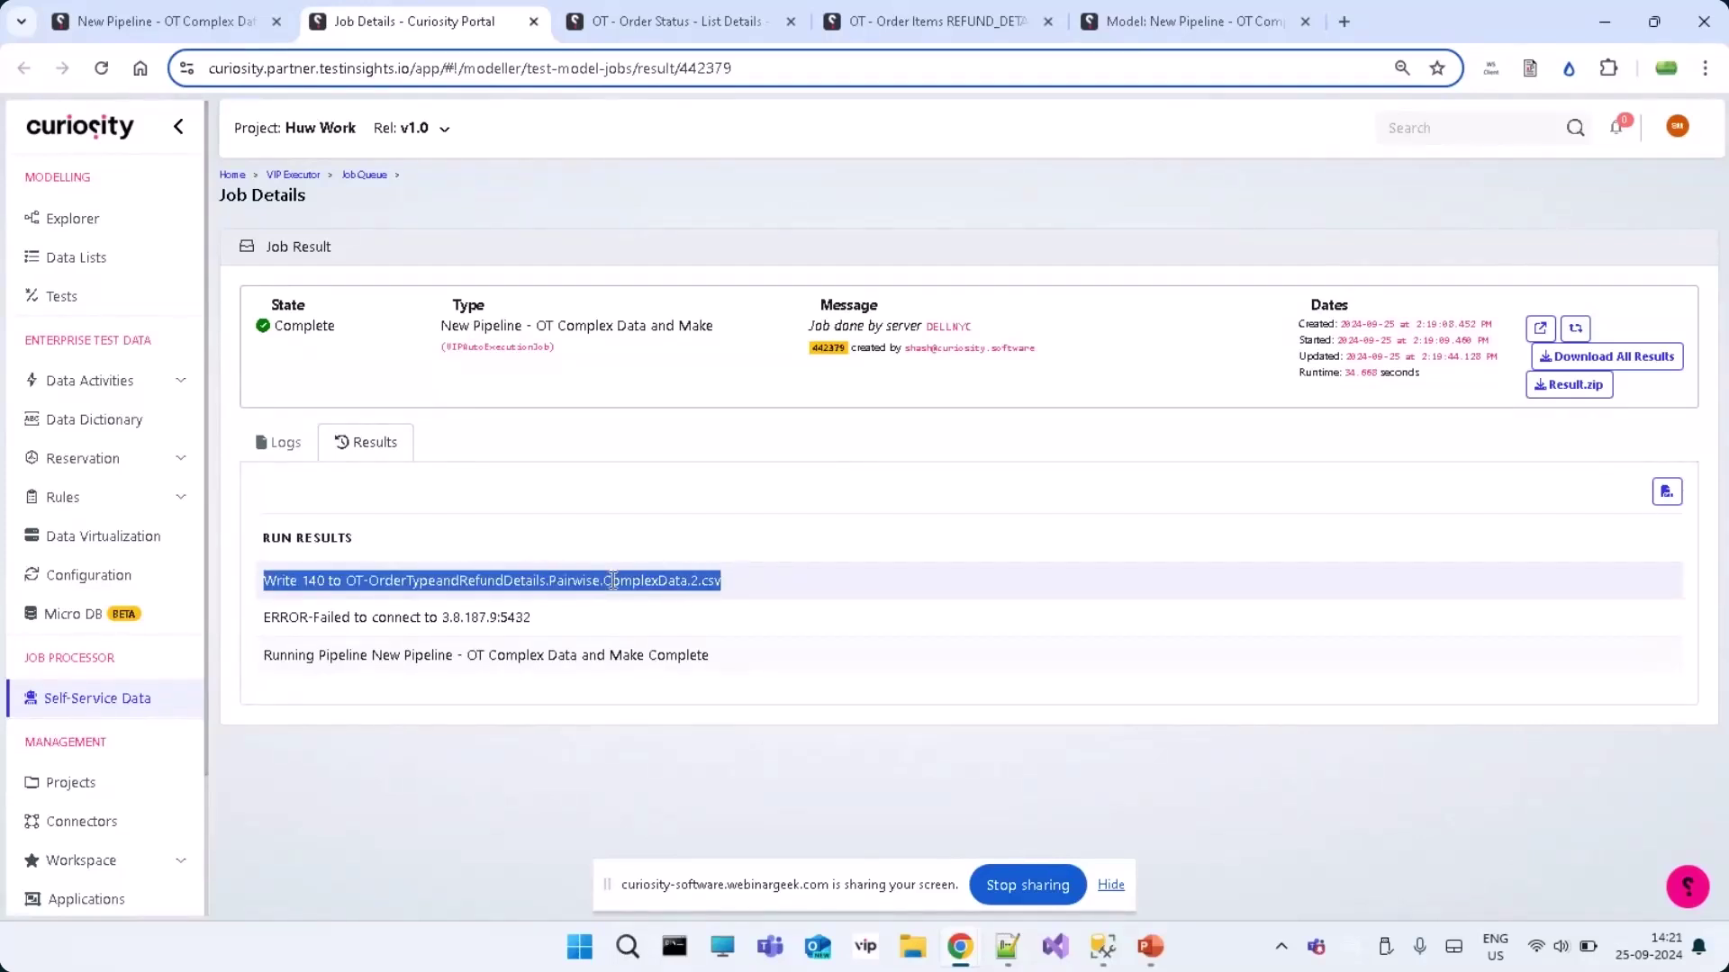
{"action": "triple_click", "coordinate": [477, 618]}
{"action": "left_click", "coordinate": [551, 631]}
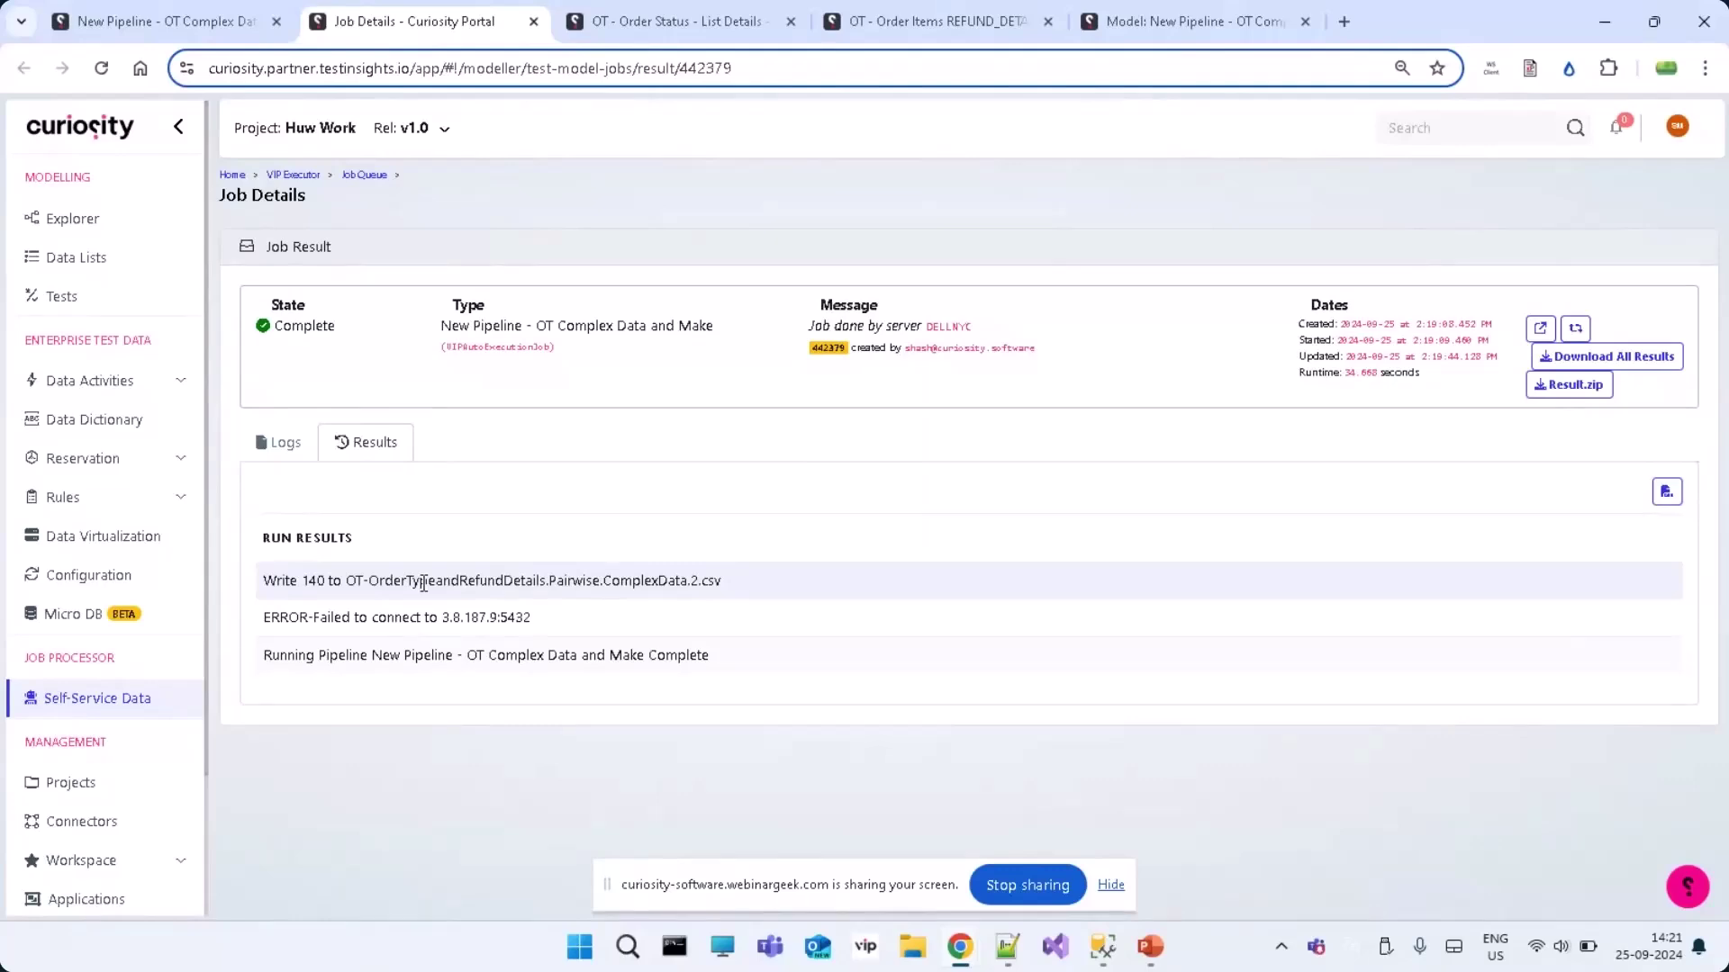
{"action": "key", "text": "ctrl+Tab"}
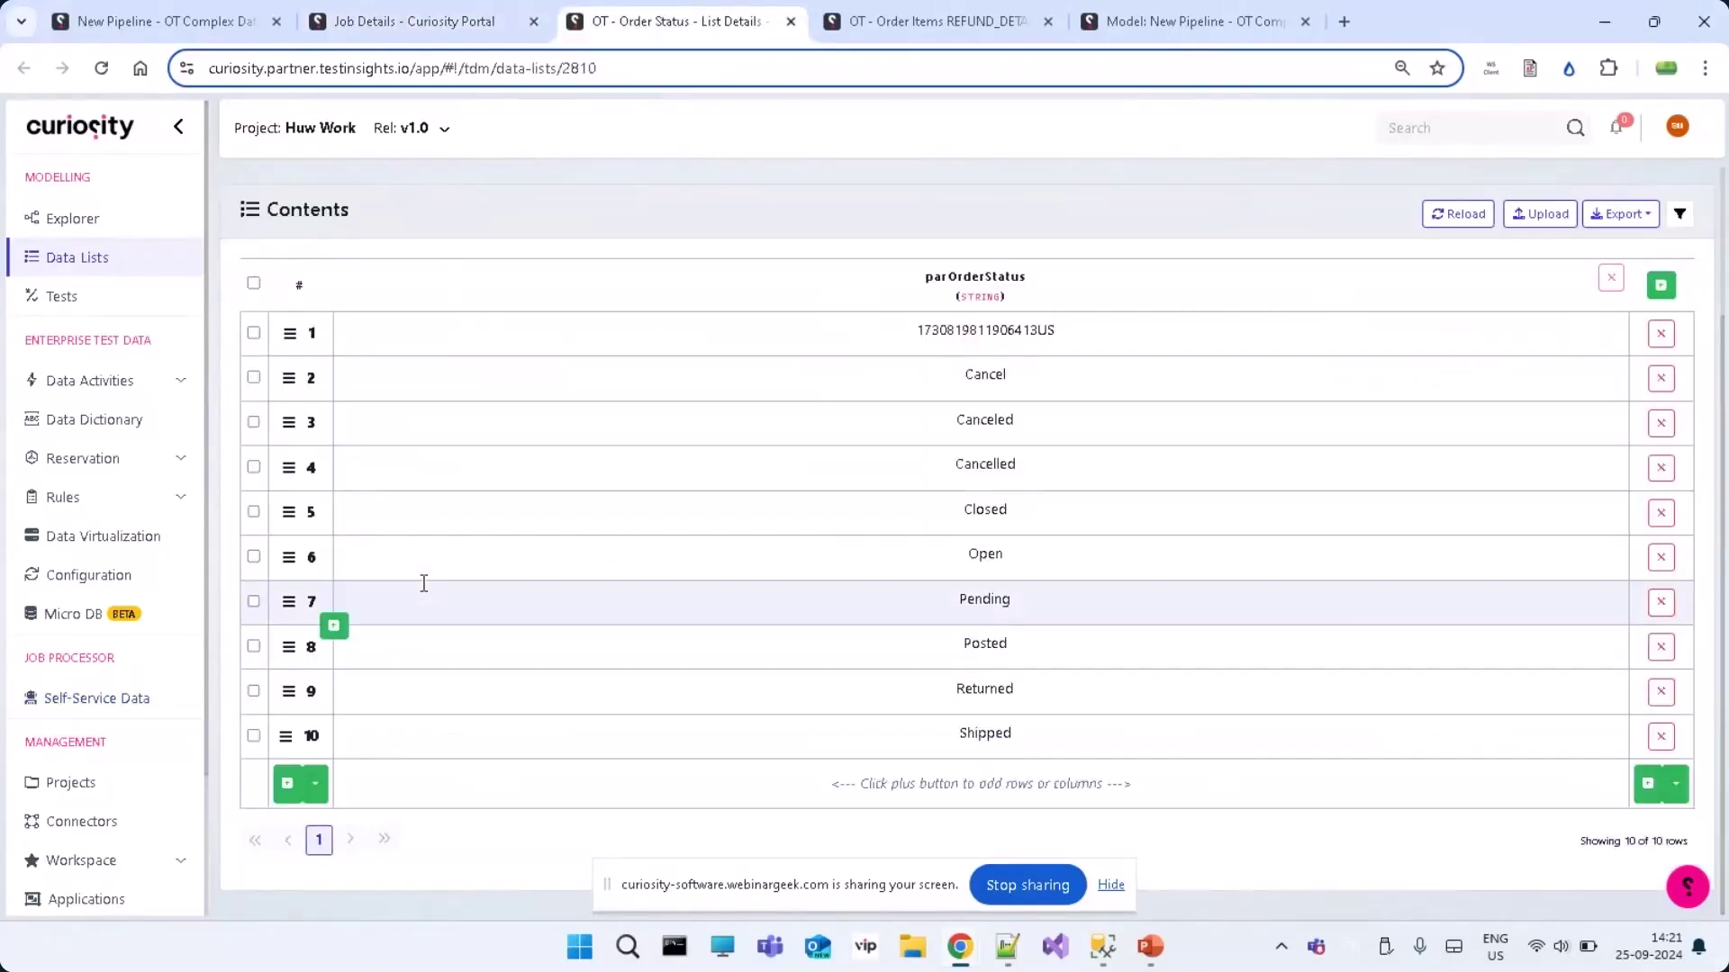
{"action": "key", "text": "ctrl+Tab"}
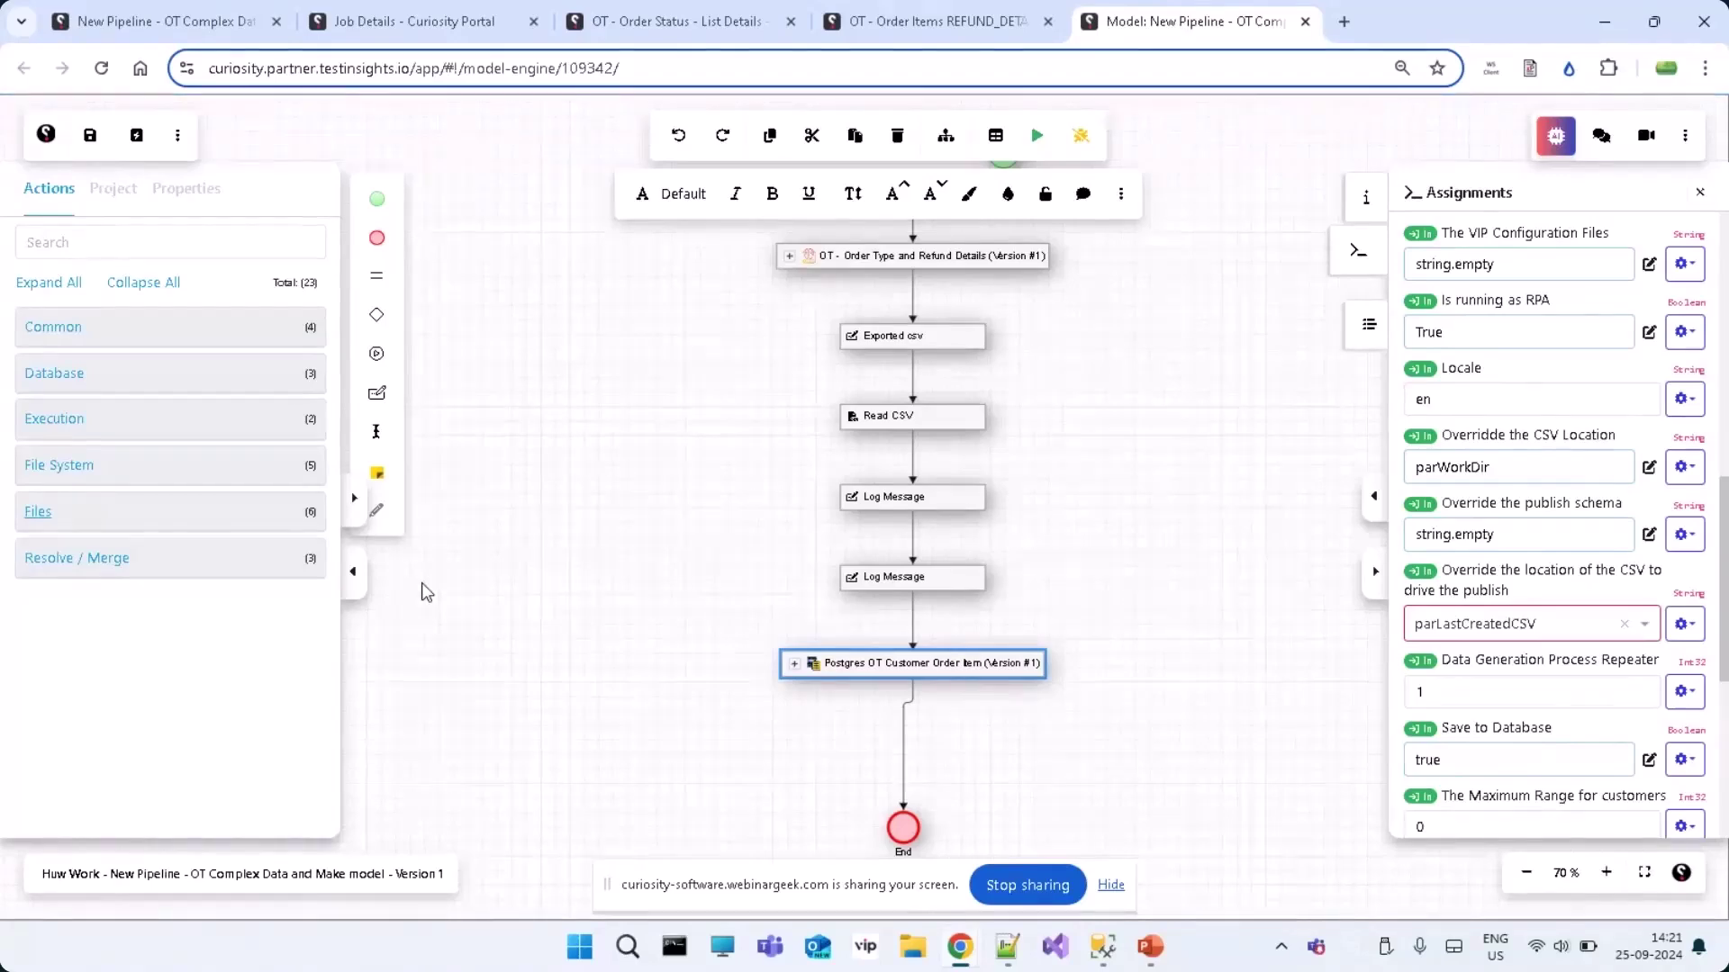
{"action": "left_click", "coordinate": [128, 20]}
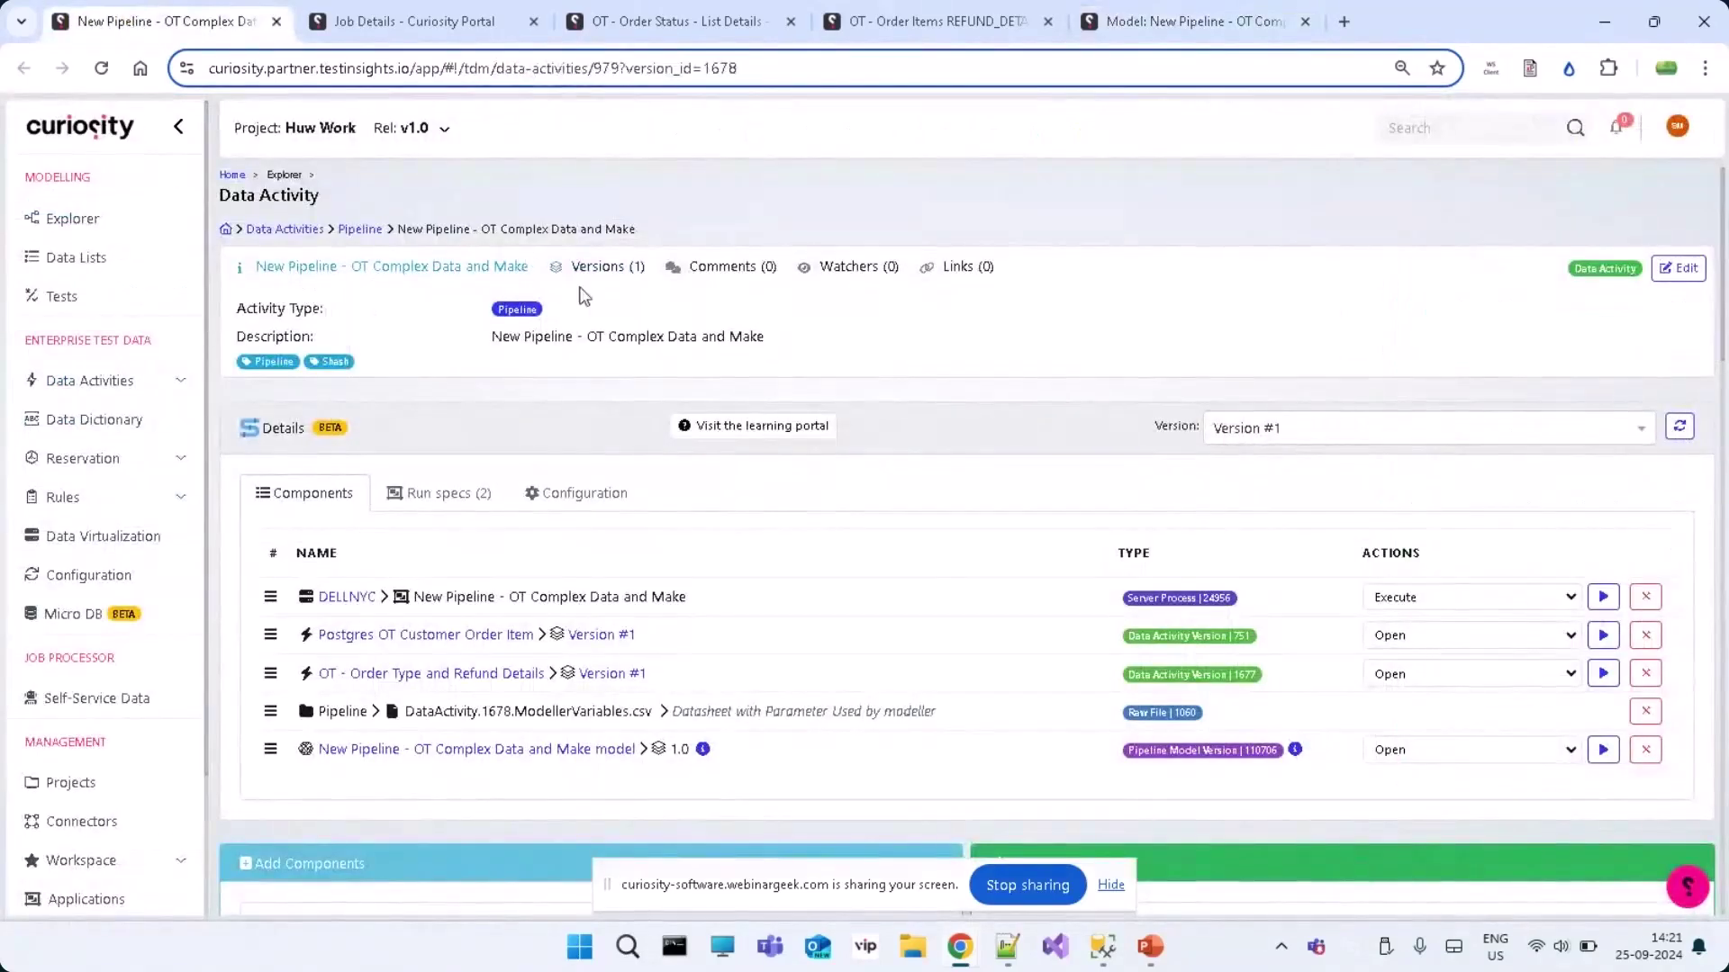
{"action": "left_click", "coordinate": [101, 422]}
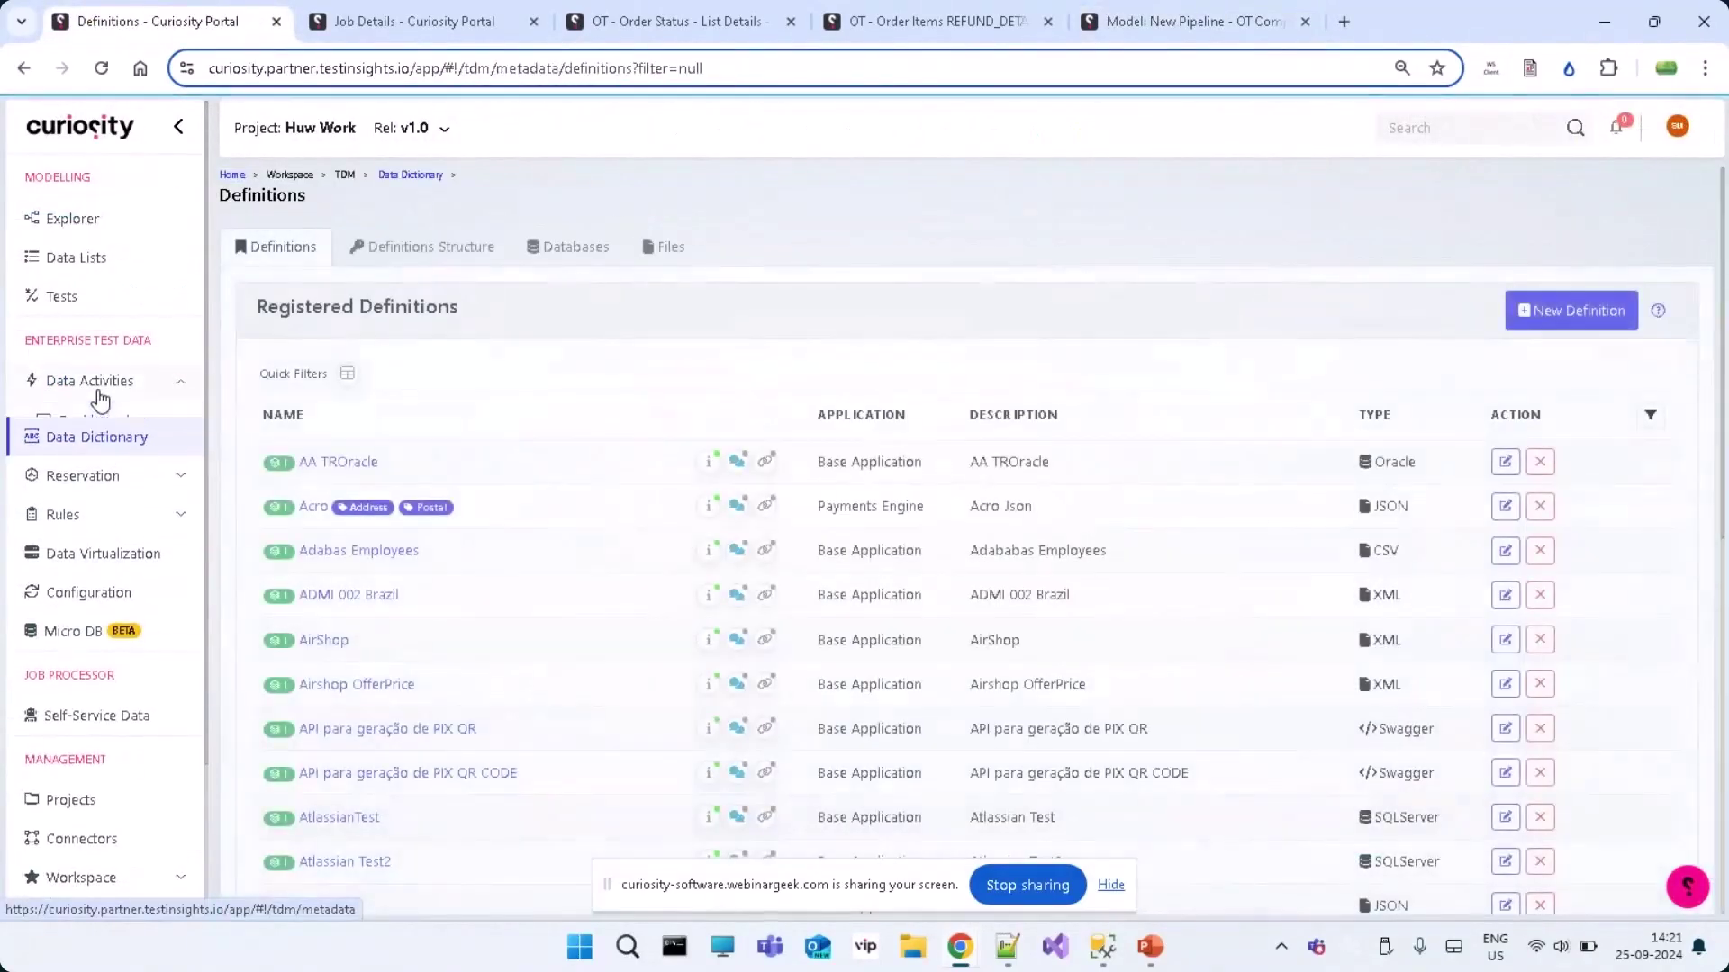
{"action": "left_click", "coordinate": [115, 458]}
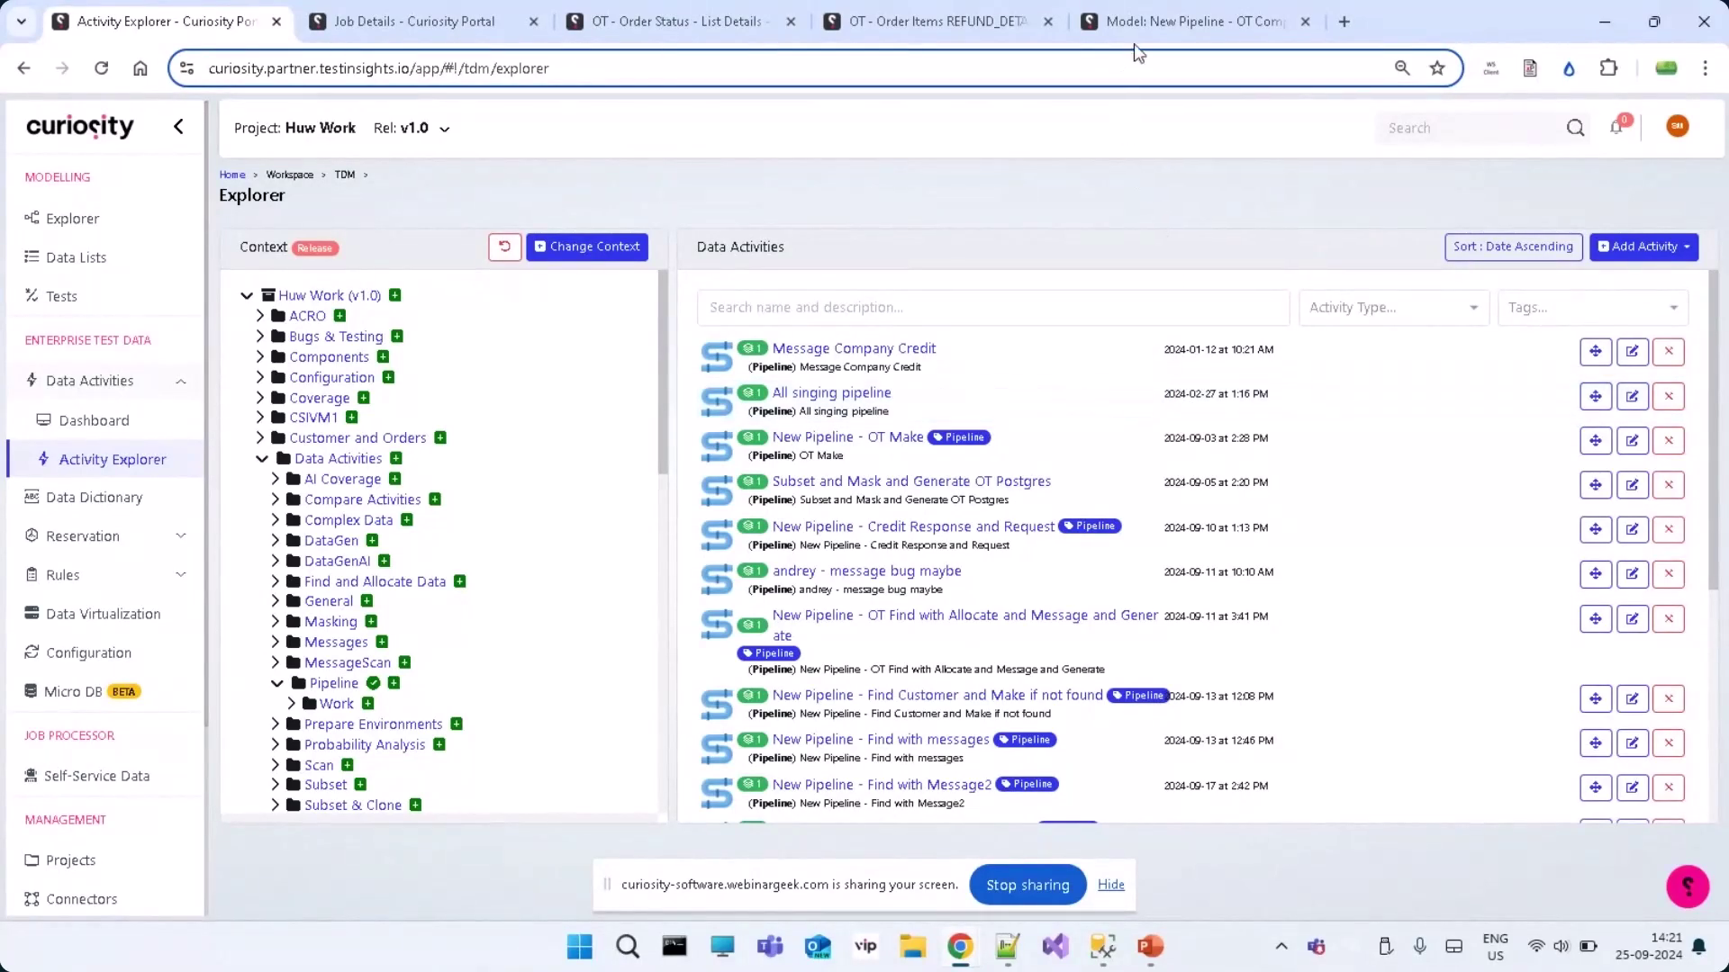
{"action": "left_click", "coordinate": [1144, 22]}
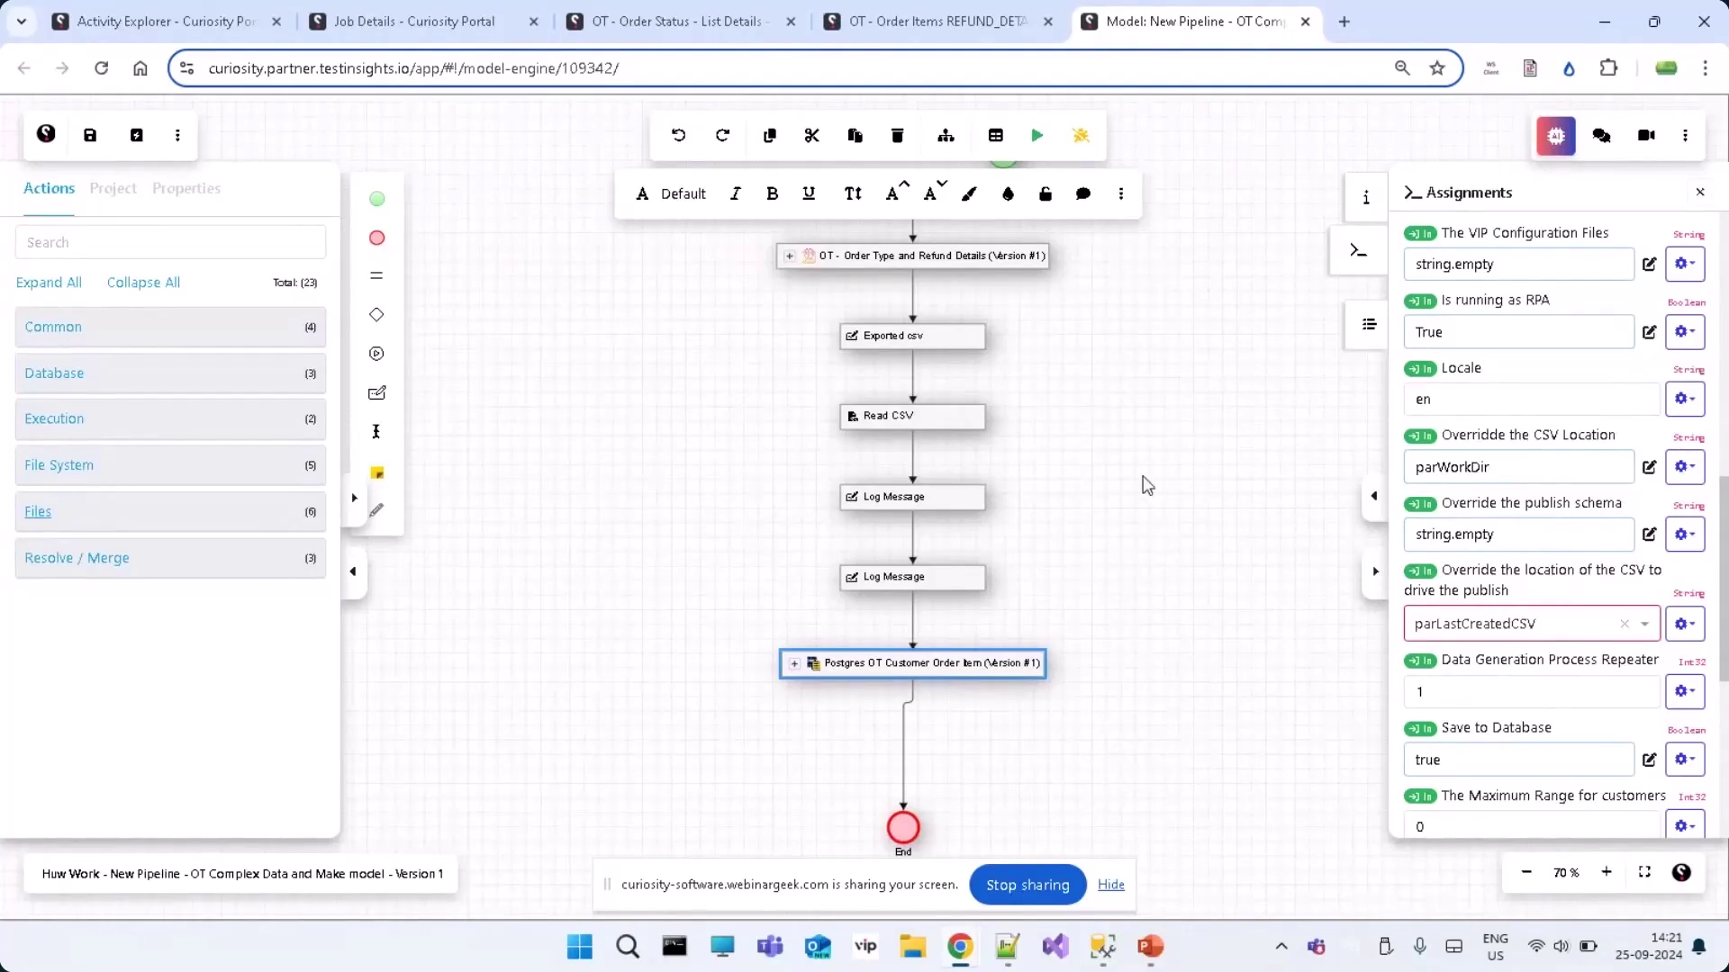
Switch to the 'Model: New Pipeline - Publish' browser window
{"action": "mouse_move", "coordinate": [965, 956]}
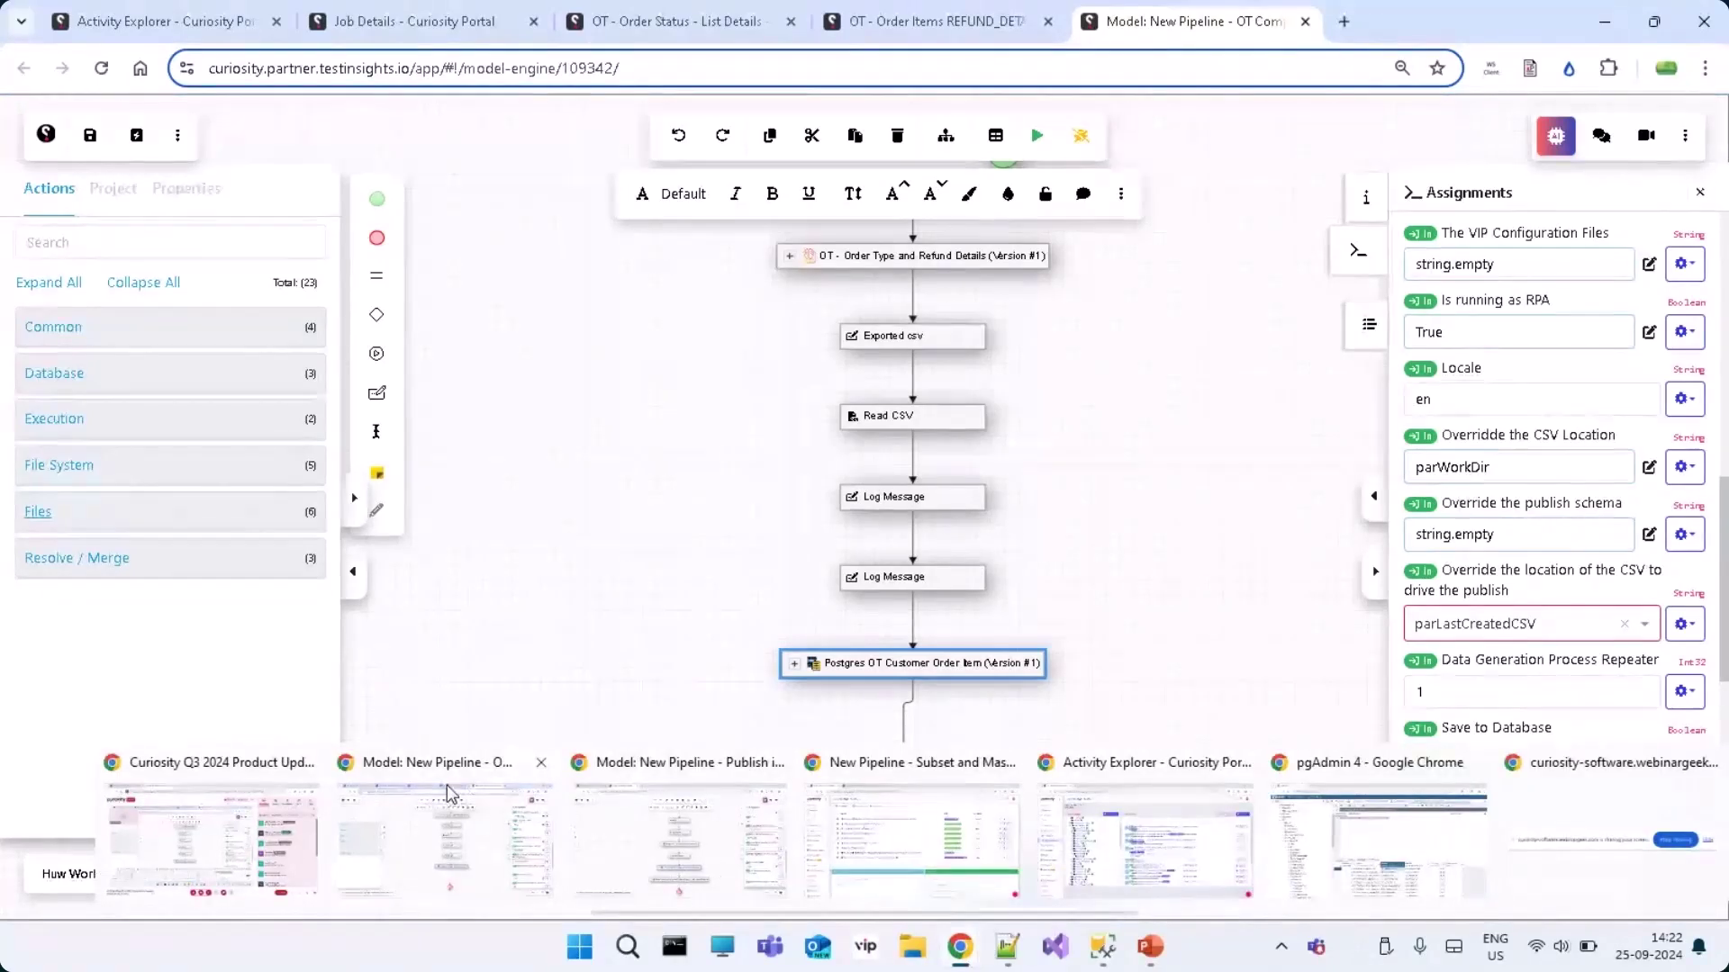
{"action": "left_click", "coordinate": [690, 817]}
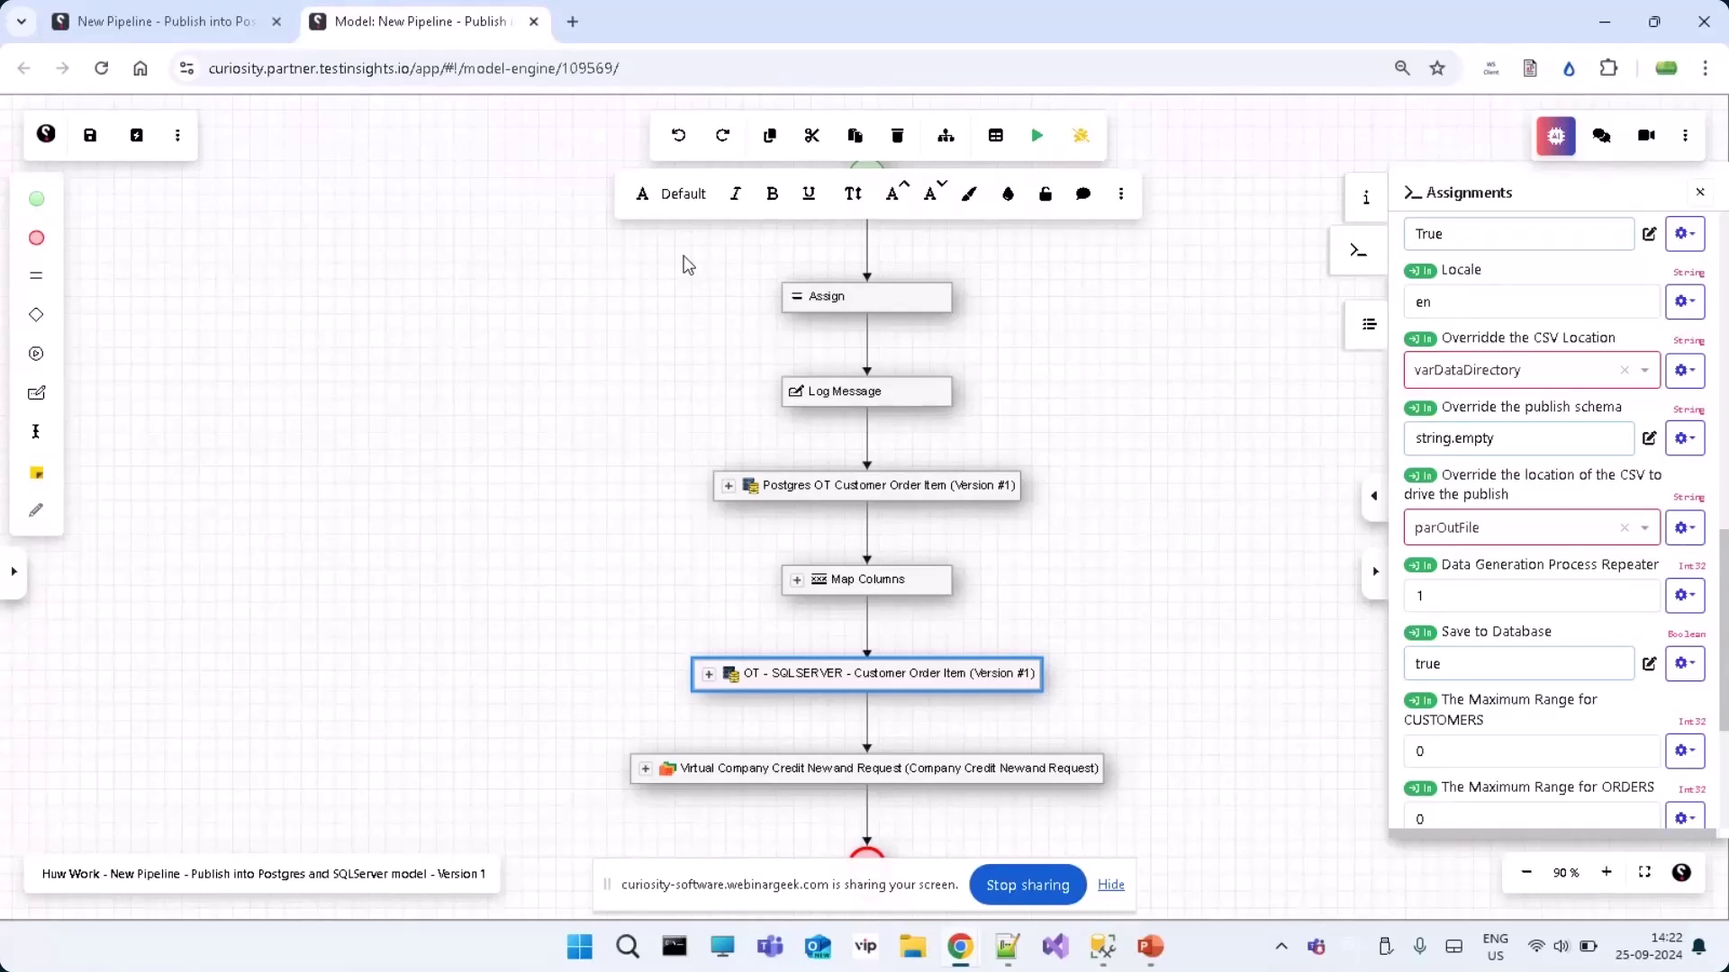
Inspect the Postgres OT Customer Order Item, Map Columns, OT - SQLSERVER and Virtual Company Credit node assignments
{"action": "left_click", "coordinate": [1004, 484]}
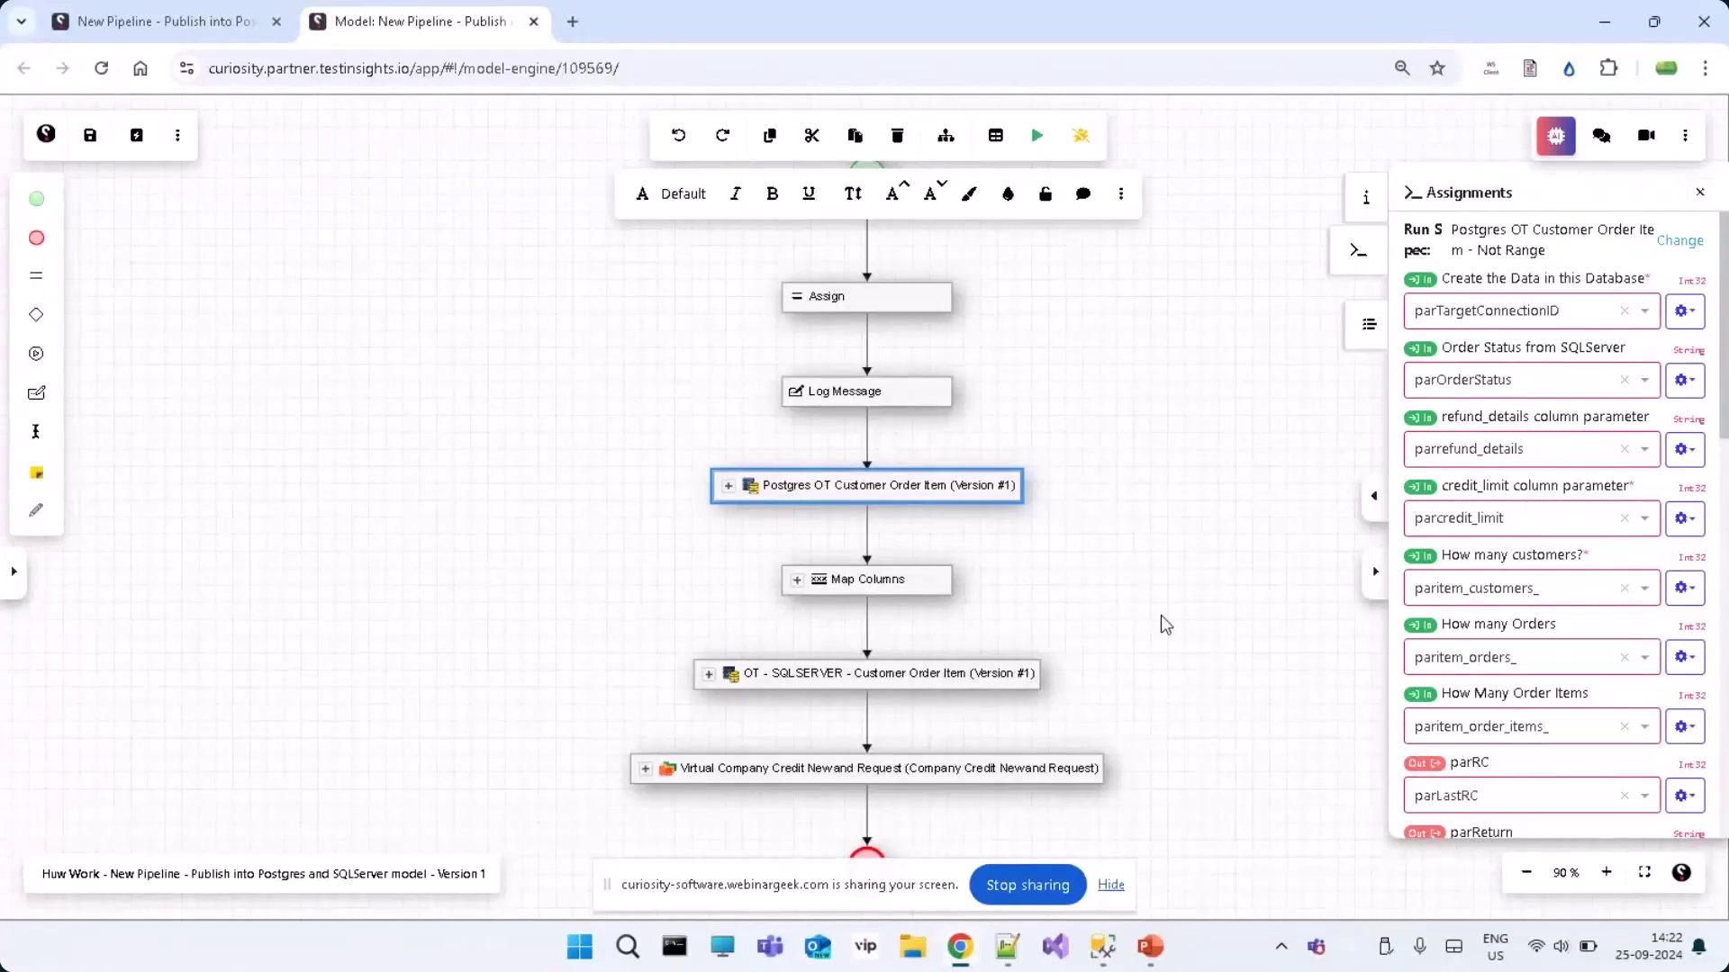
{"action": "left_click", "coordinate": [924, 585]}
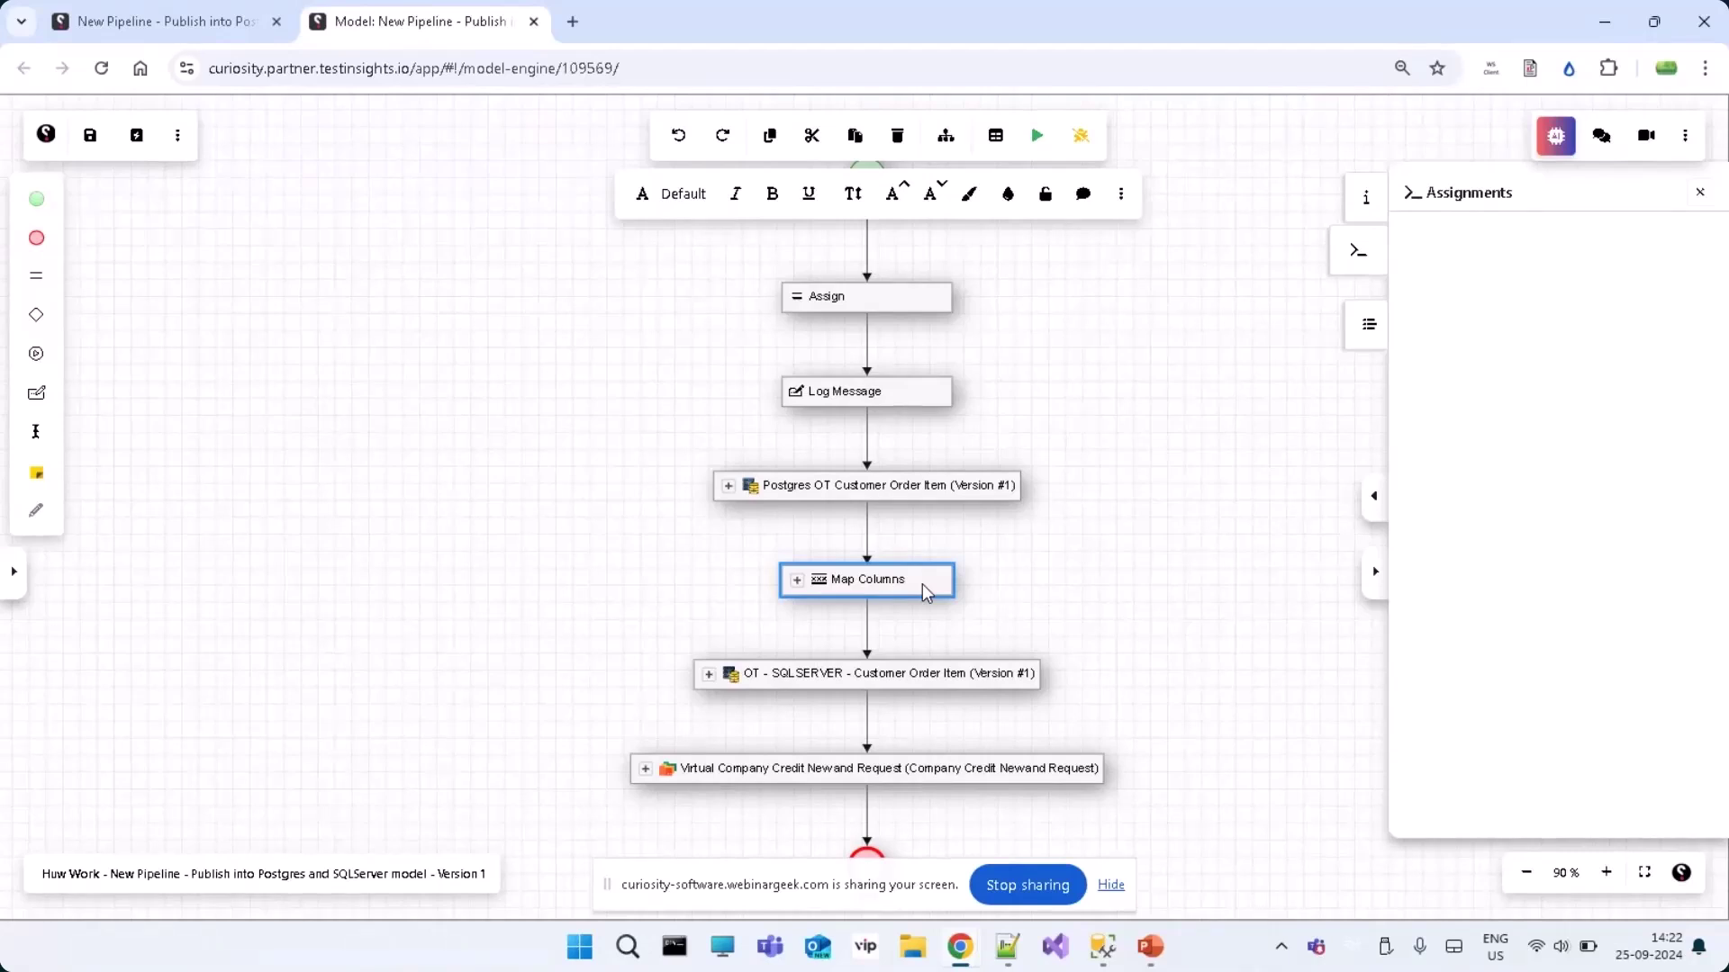
{"action": "left_click", "coordinate": [942, 672]}
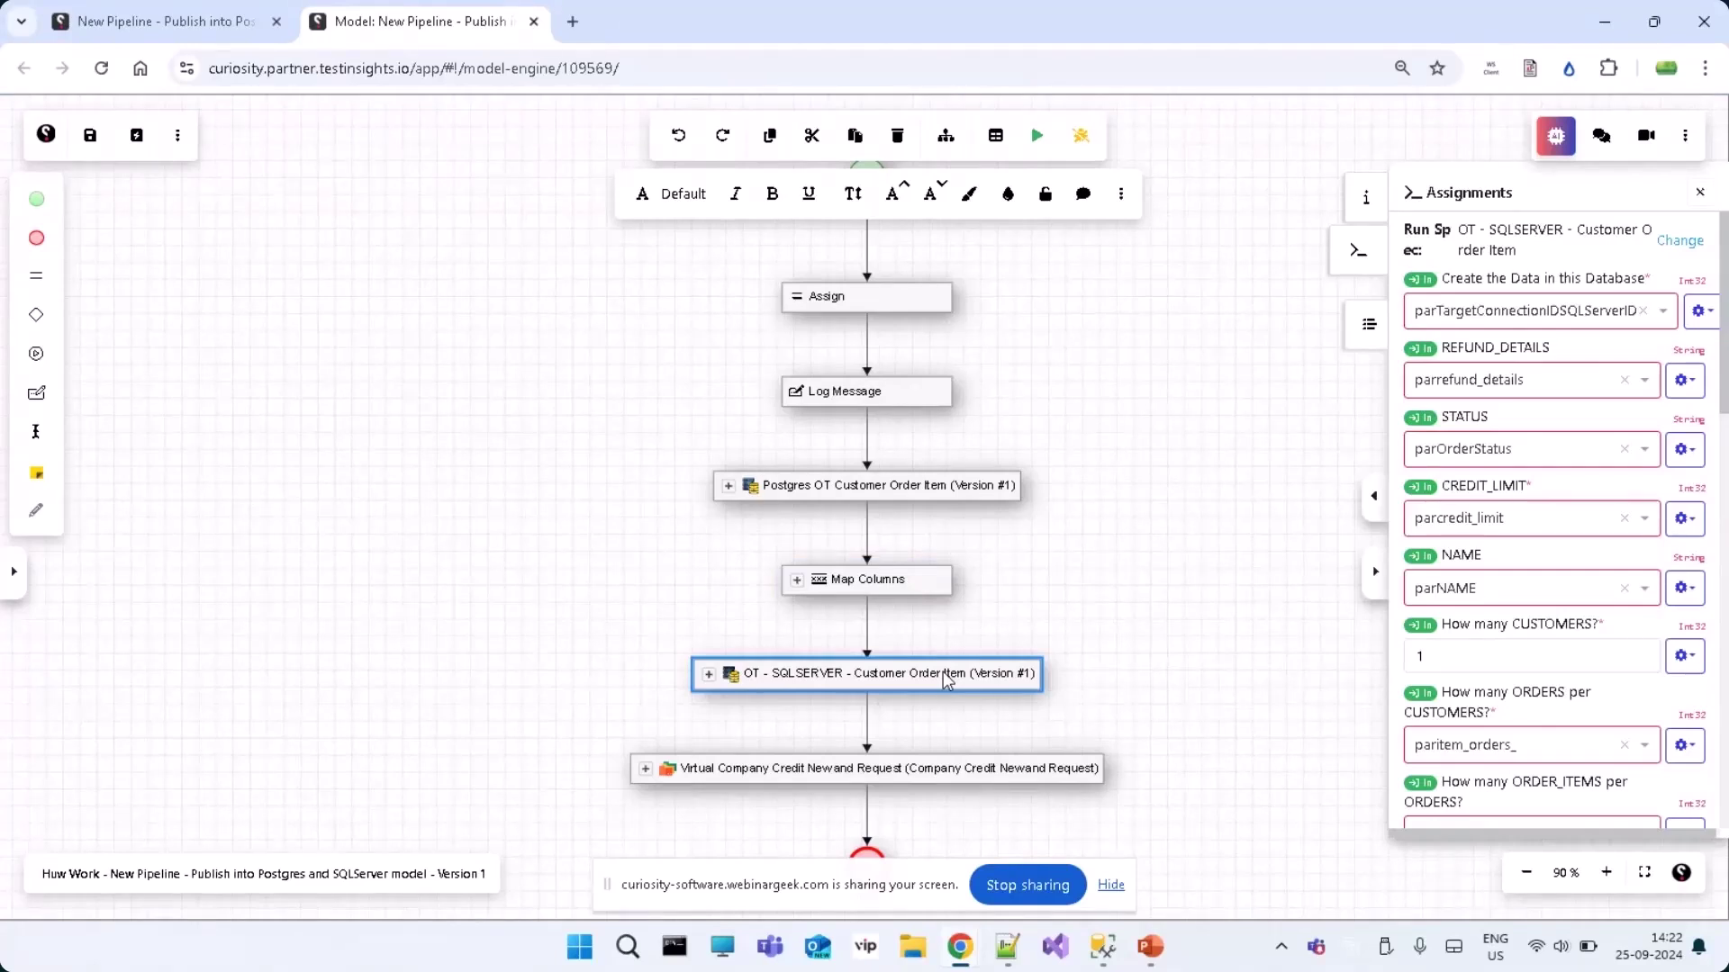
{"action": "left_click", "coordinate": [975, 782]}
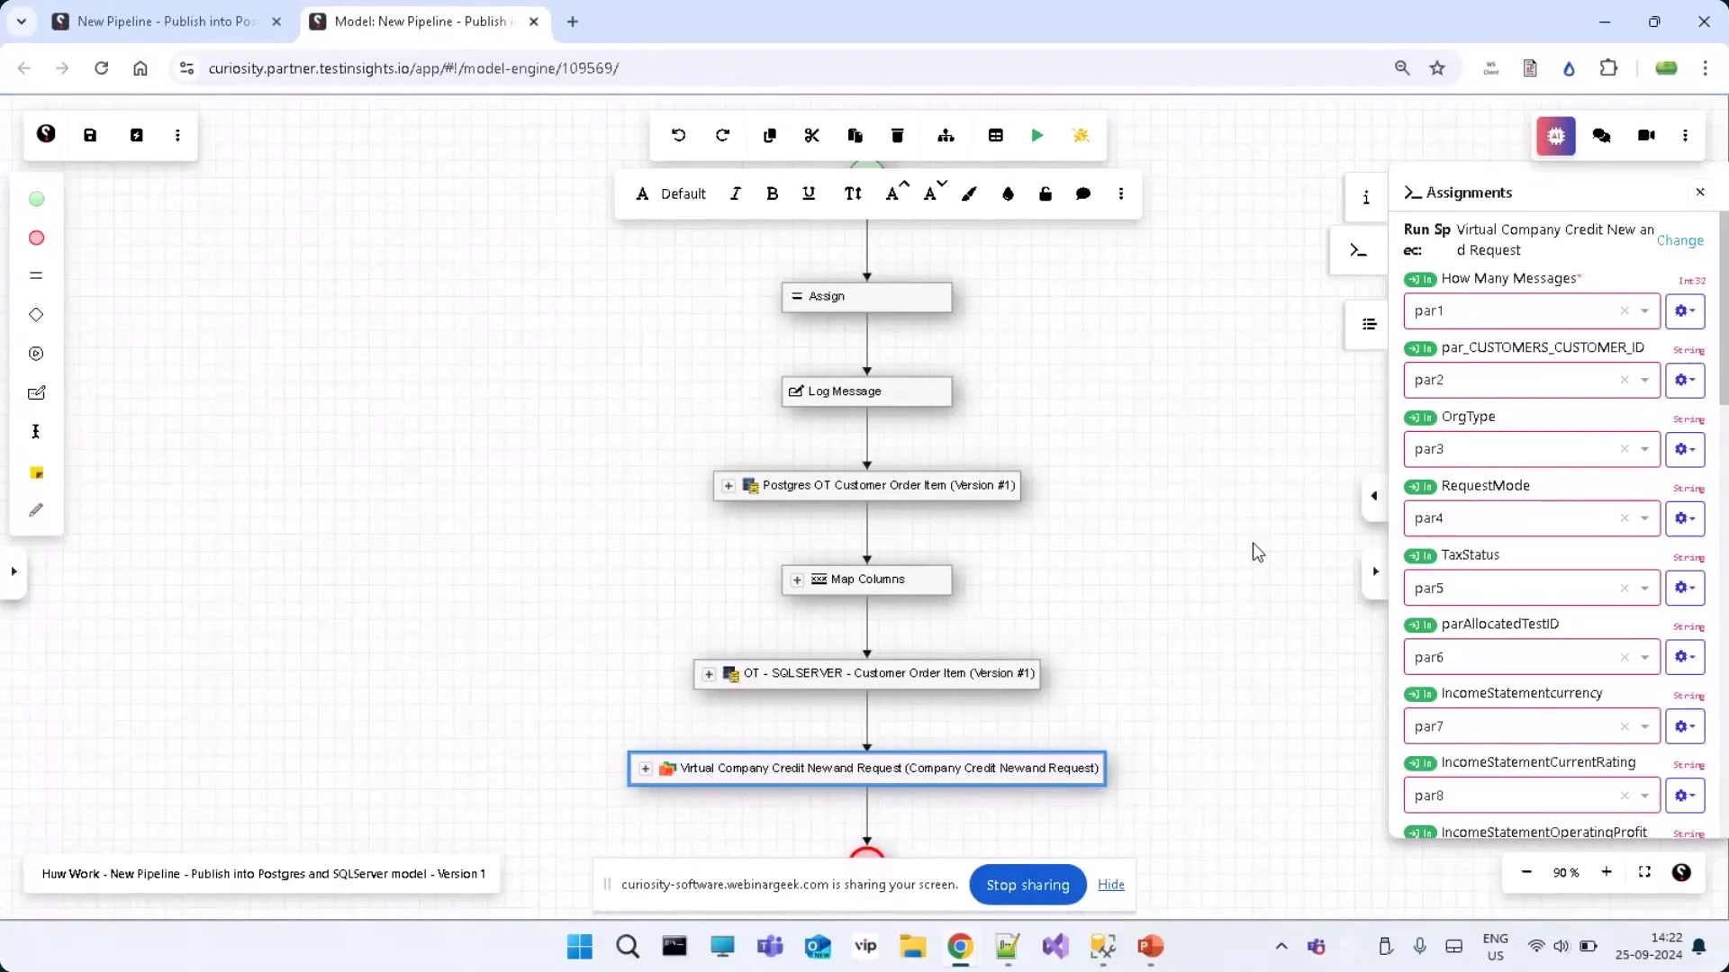
Cancel the model's Run form and execute the pipeline from the Data Activity page instead
{"action": "left_click", "coordinate": [1037, 144]}
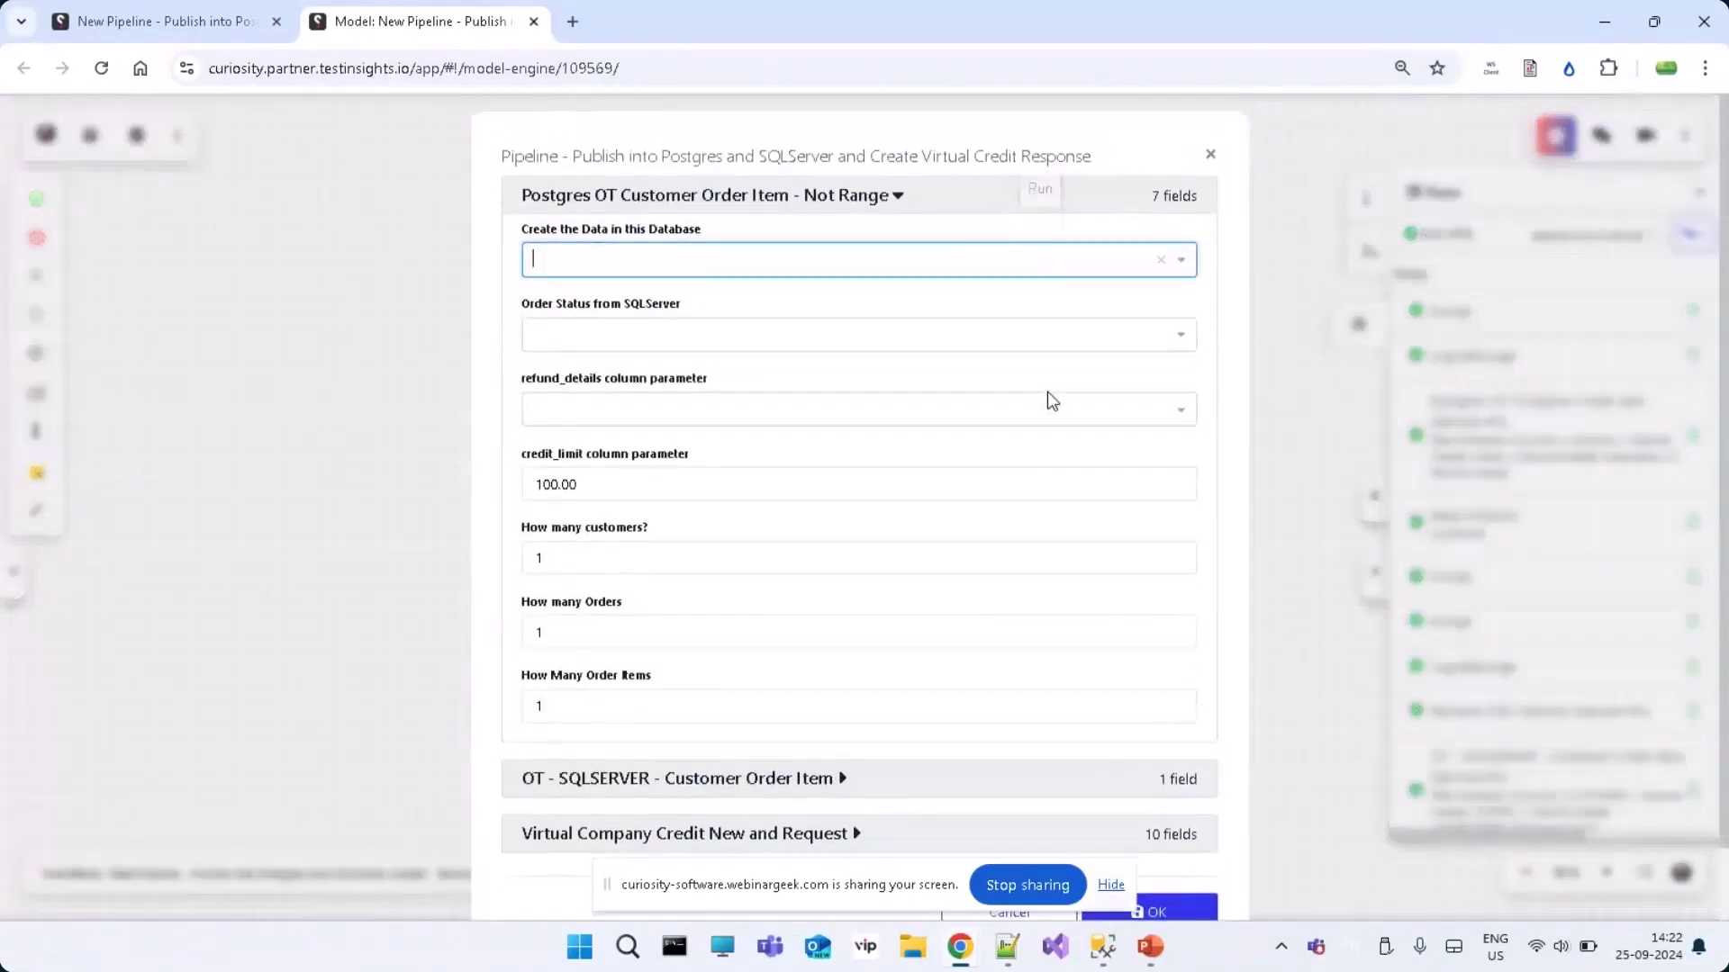
{"action": "scroll", "coordinate": [1059, 685], "scroll_direction": "down", "scroll_amount": 1}
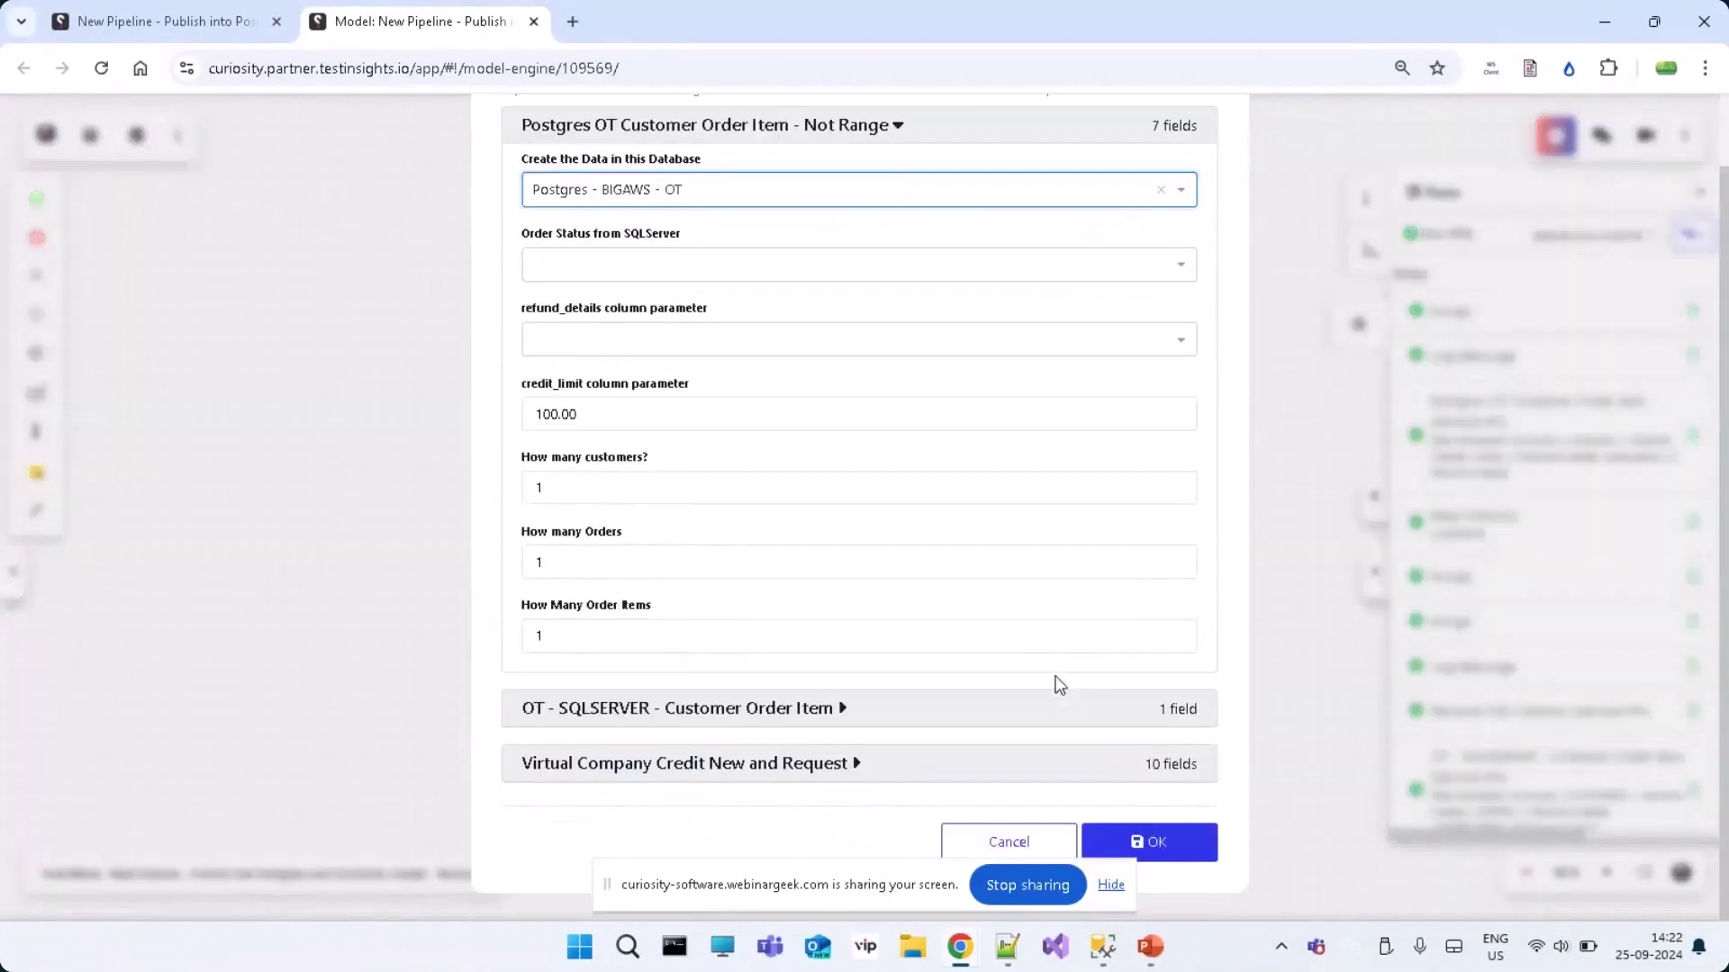
{"action": "left_click", "coordinate": [1029, 847]}
{"action": "left_click", "coordinate": [153, 21]}
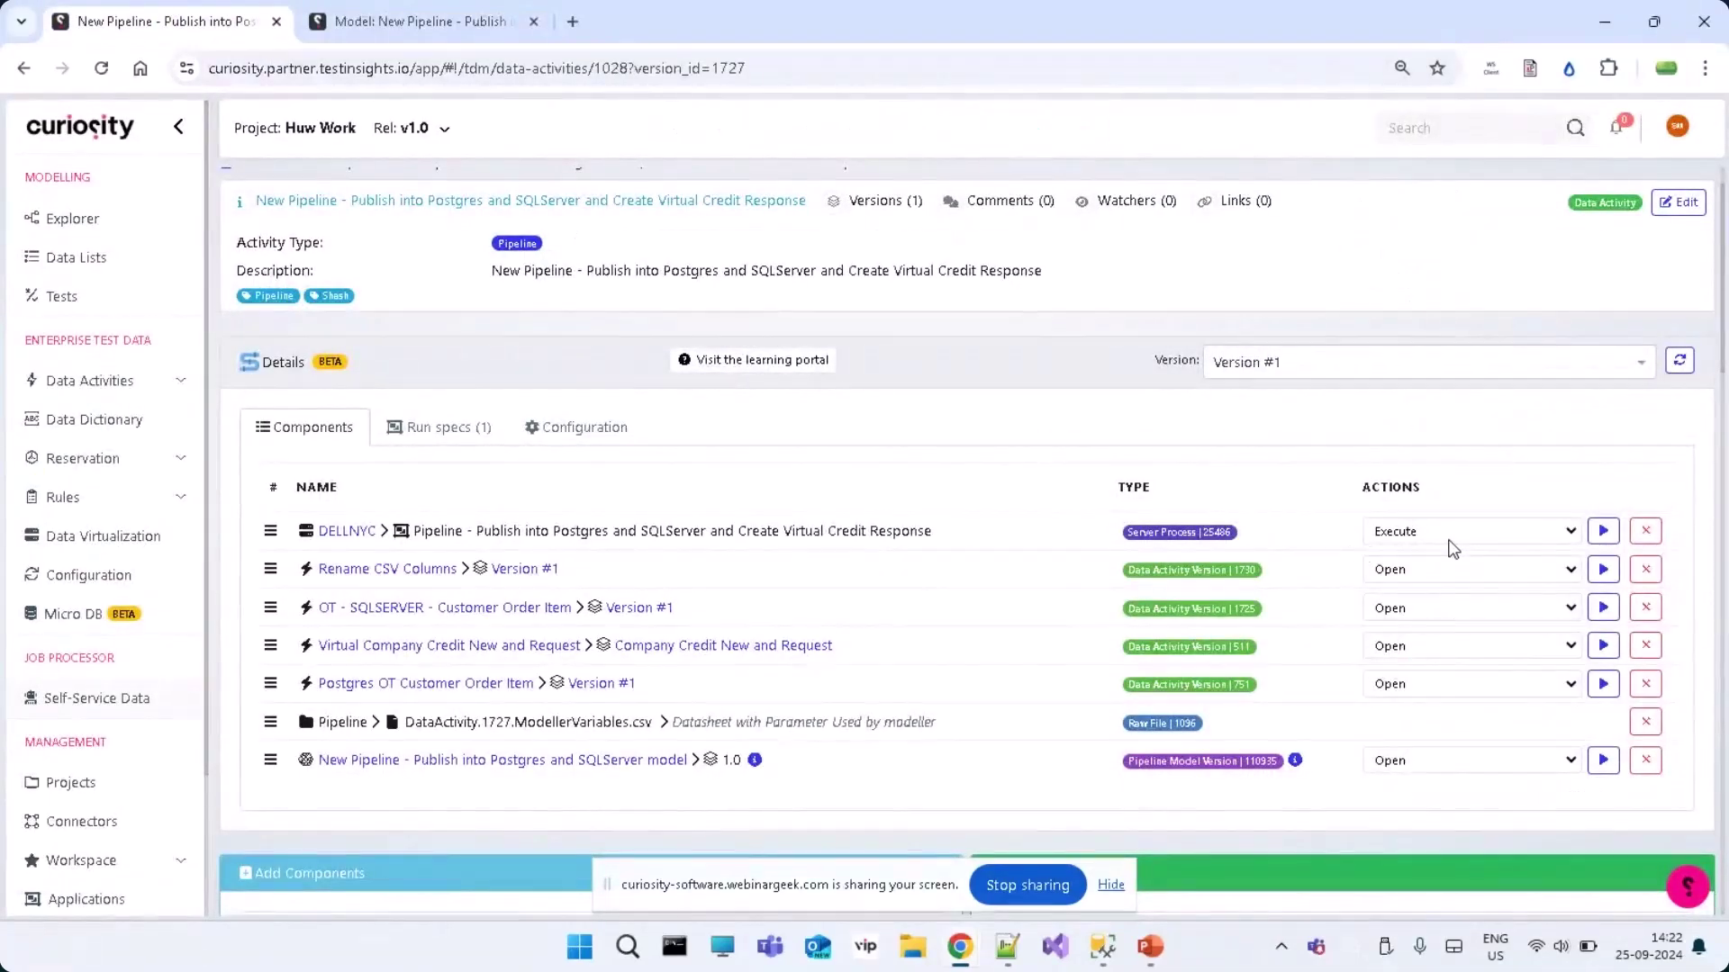
{"action": "left_click", "coordinate": [1601, 531]}
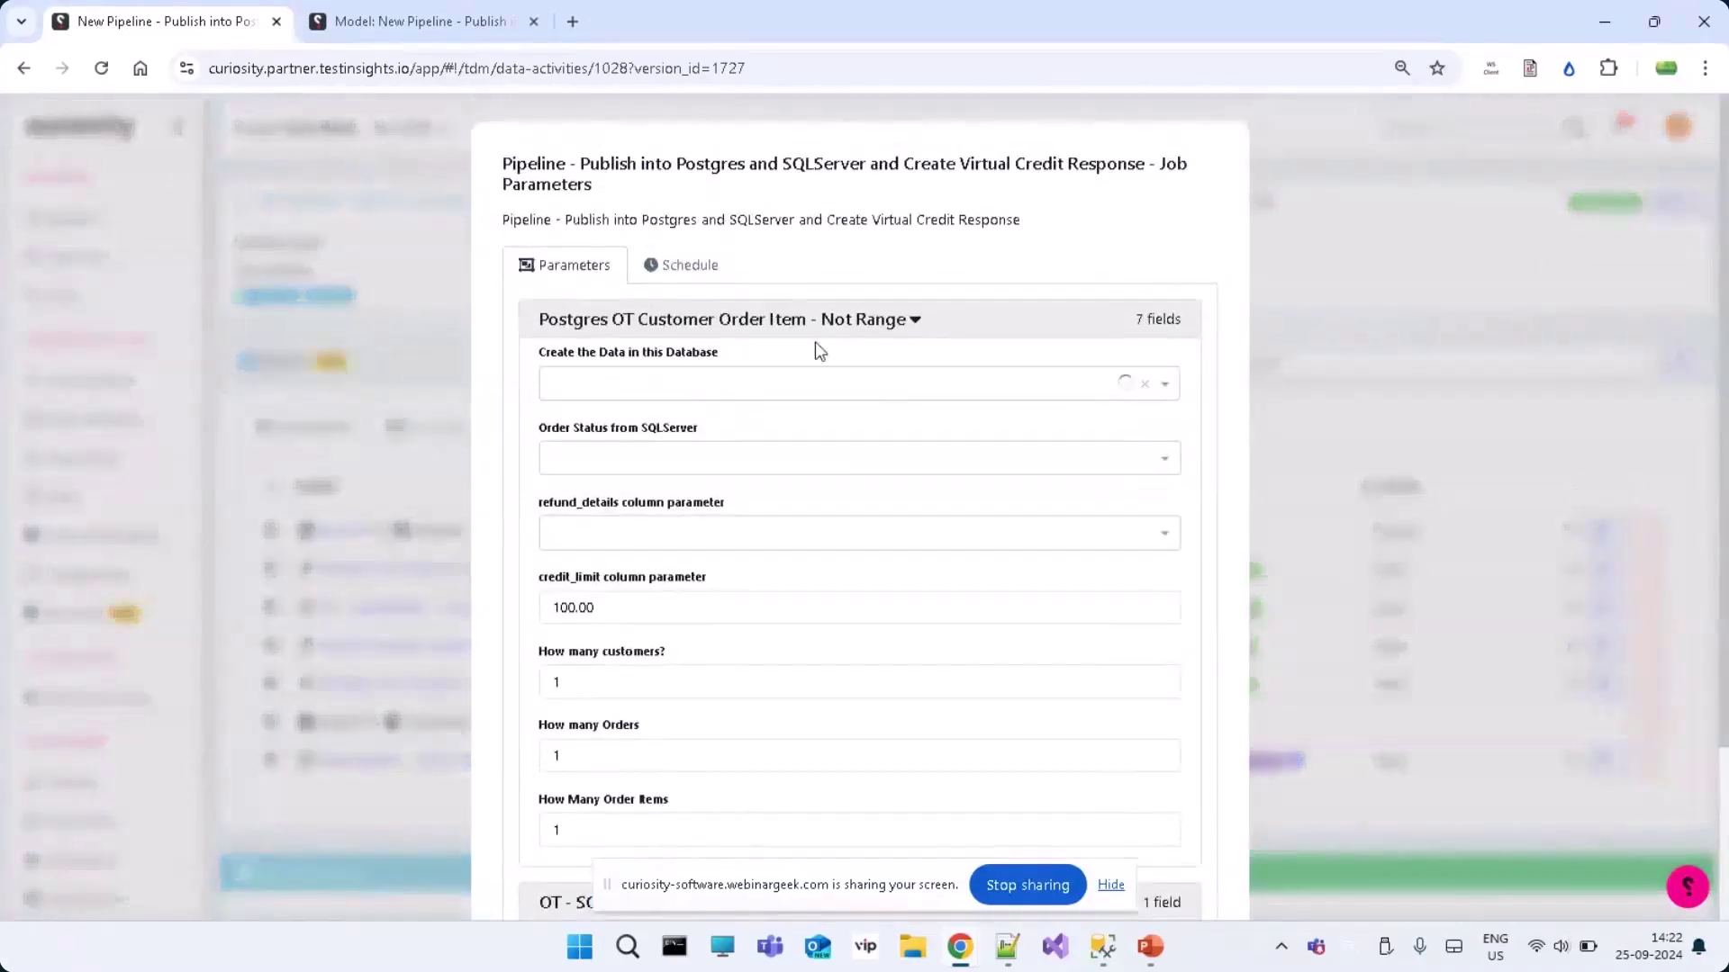
Set order status Pending, refund_details Rejected and credit_limit 1017
{"action": "left_click", "coordinate": [798, 461]}
{"action": "left_click", "coordinate": [774, 527]}
{"action": "left_click", "coordinate": [738, 537]}
{"action": "left_click", "coordinate": [721, 603]}
{"action": "double_click", "coordinate": [568, 619]}
{"action": "type", "text": "1017"}
Expand the OT - SQLSERVER and Virtual Company Credit New and Request parameter sections
{"action": "scroll", "coordinate": [652, 687], "scroll_direction": "down", "scroll_amount": 2}
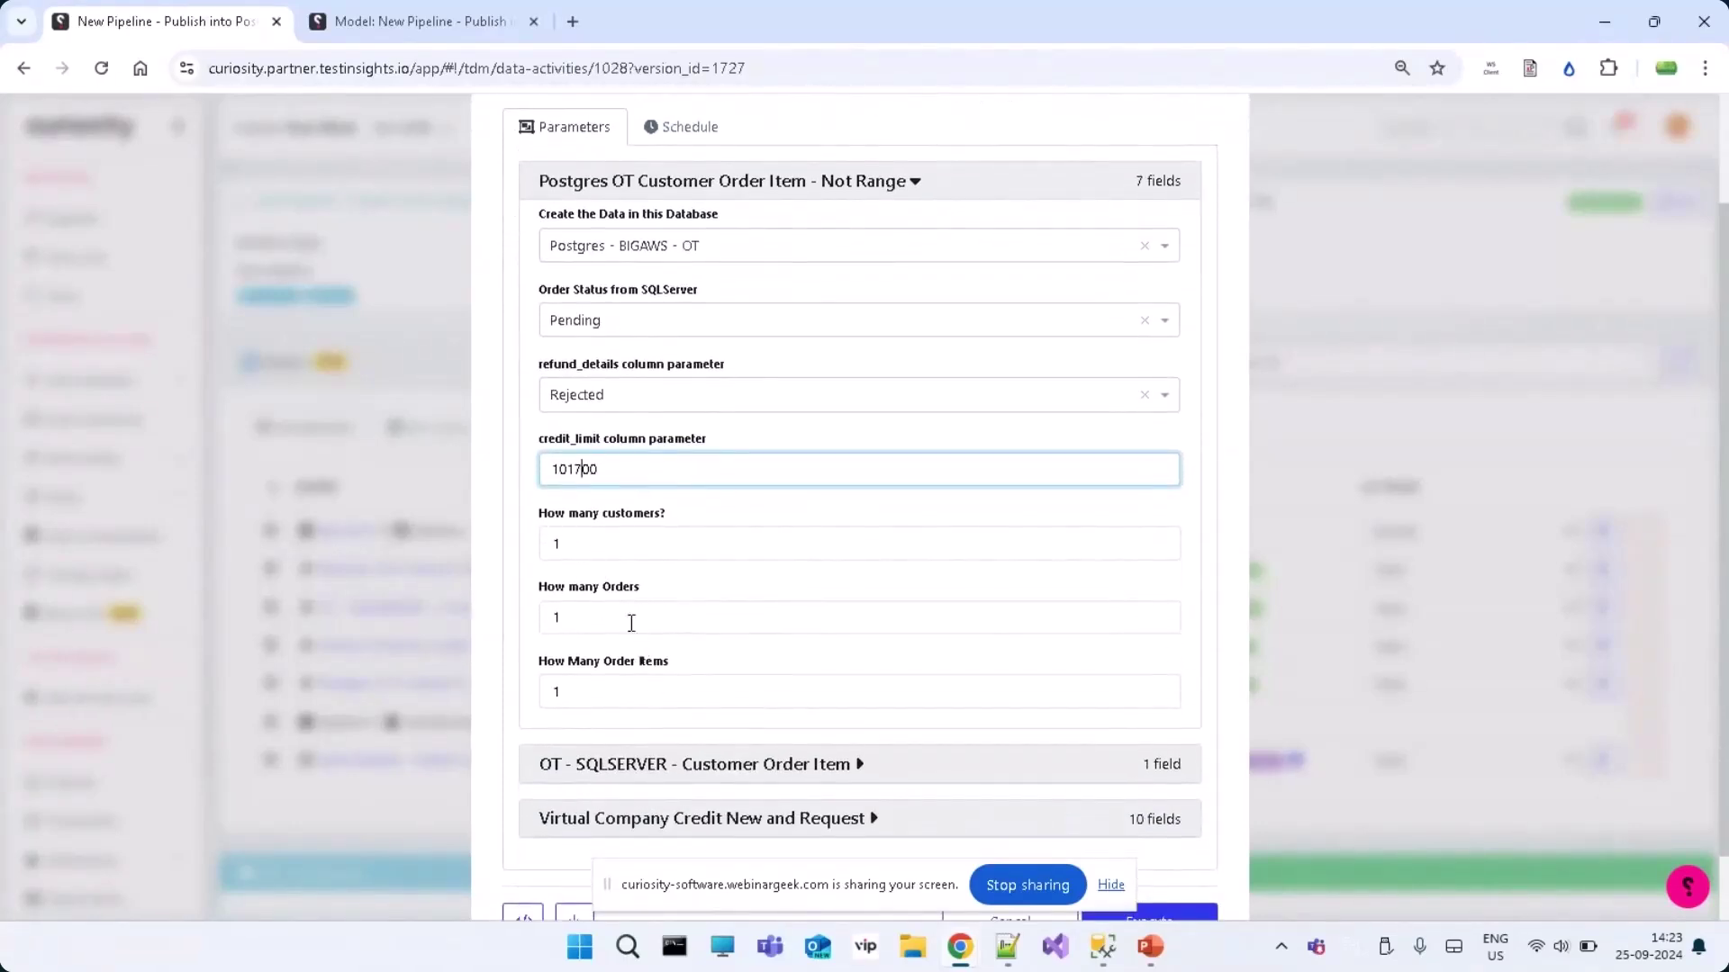
{"action": "scroll", "coordinate": [631, 617], "scroll_direction": "down", "scroll_amount": 1}
{"action": "left_click", "coordinate": [756, 679]}
{"action": "scroll", "coordinate": [798, 695], "scroll_direction": "down", "scroll_amount": 1}
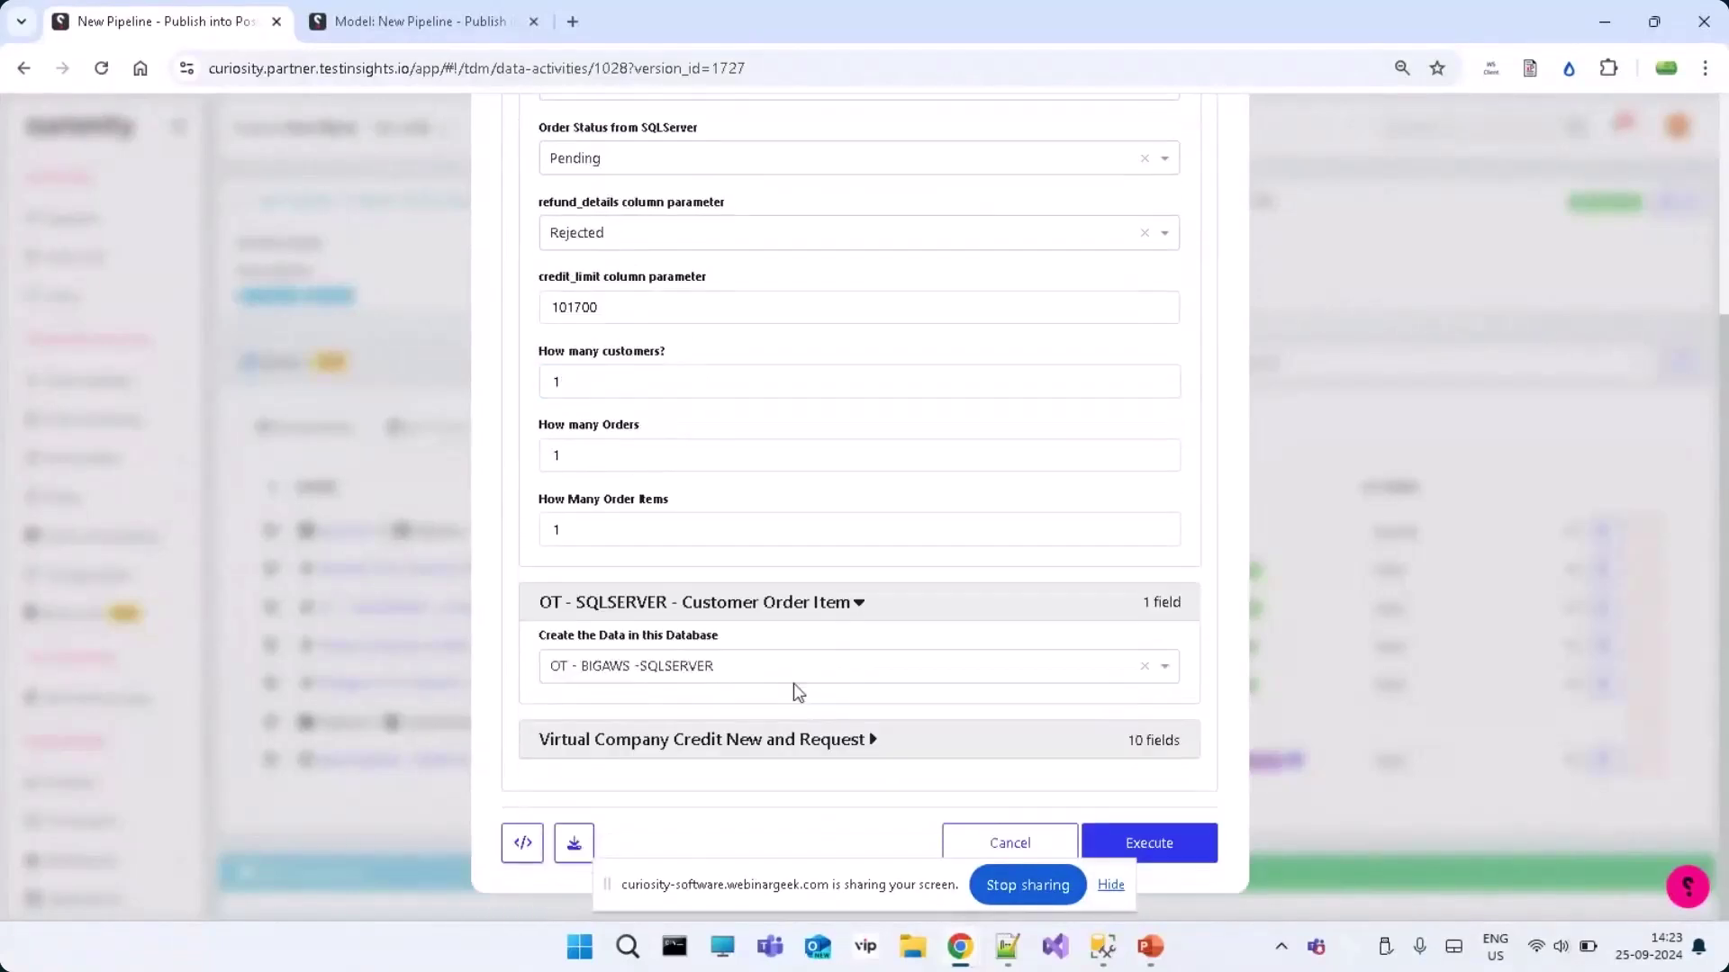
{"action": "left_click", "coordinate": [830, 759]}
{"action": "scroll", "coordinate": [818, 760], "scroll_direction": "down", "scroll_amount": 4}
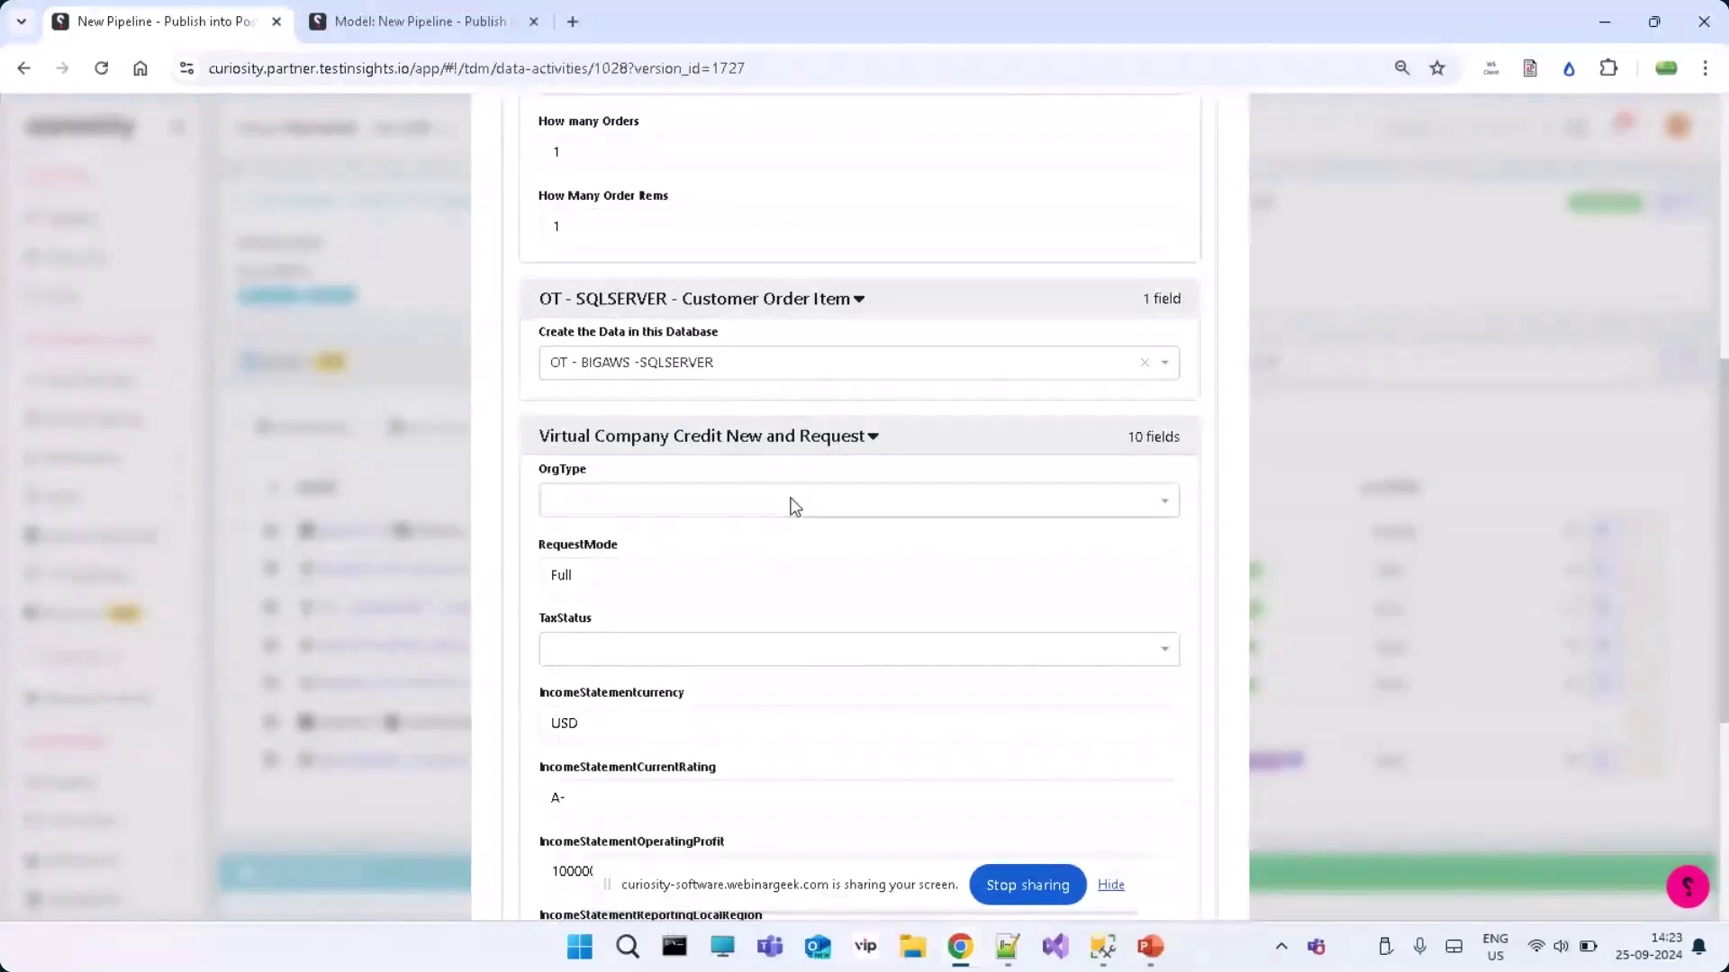
Set OrgType to CORP and TaxStatus to Accrual, and select the IncomeStatementCurrentRating value
{"action": "left_click", "coordinate": [792, 503]}
{"action": "left_click", "coordinate": [782, 548]}
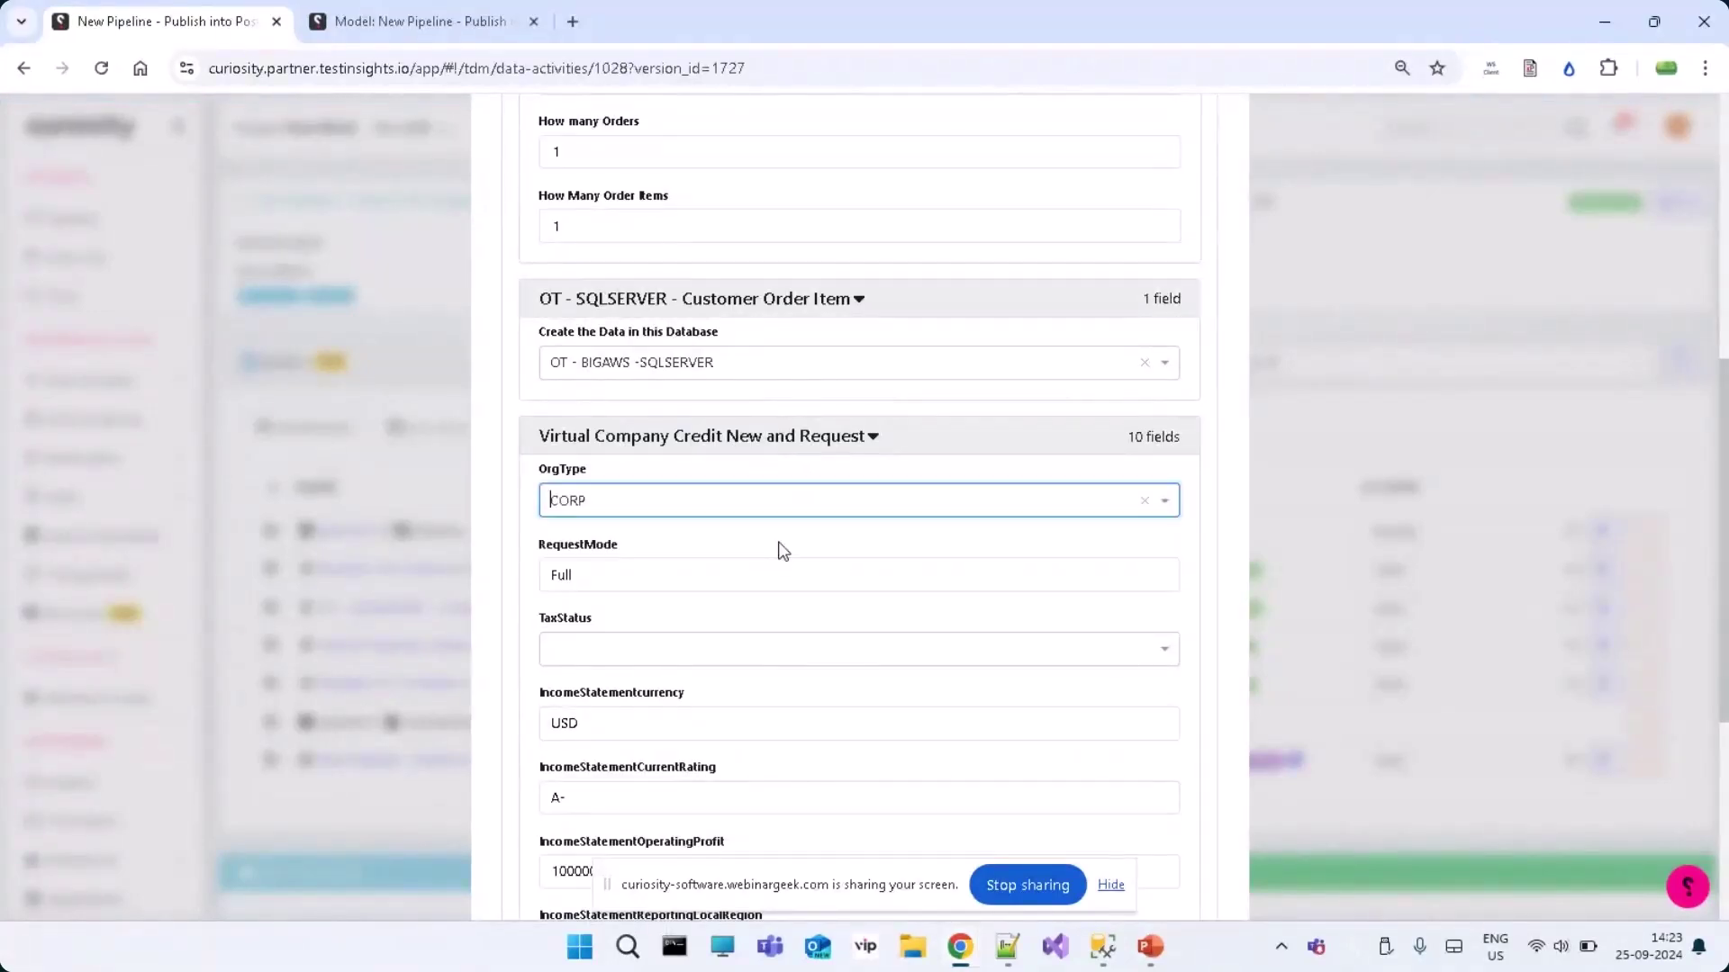
{"action": "left_click", "coordinate": [687, 652]}
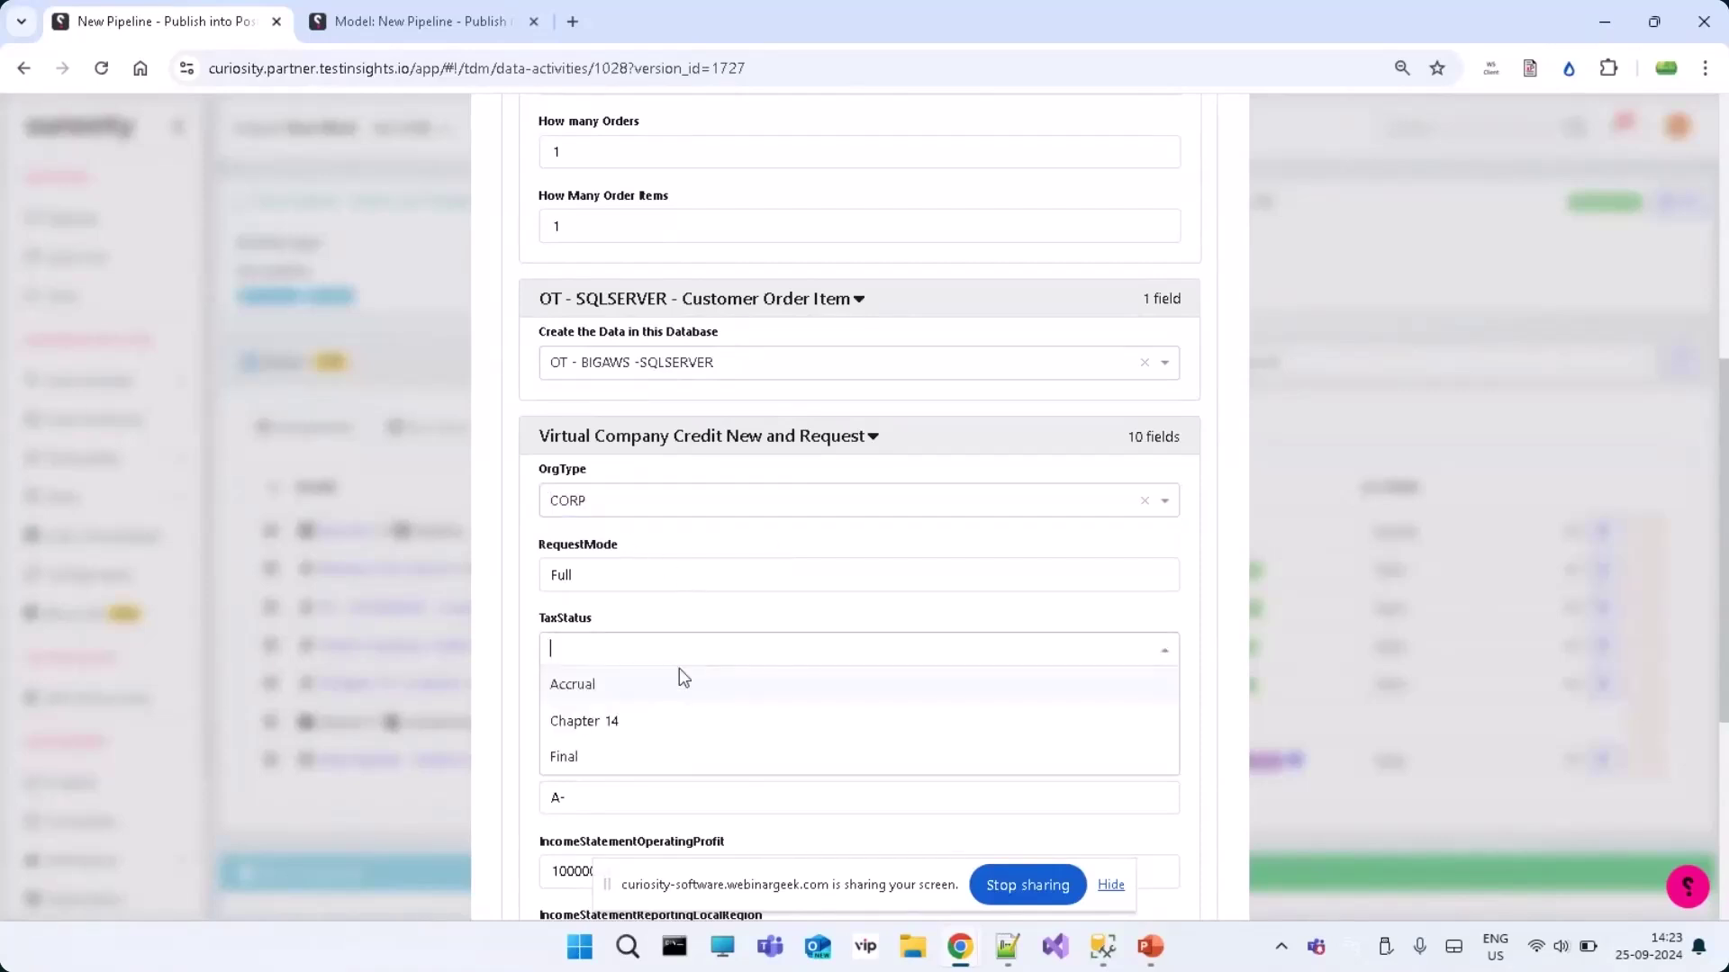
{"action": "left_click", "coordinate": [675, 684]}
{"action": "scroll", "coordinate": [675, 688], "scroll_direction": "down", "scroll_amount": 3}
{"action": "scroll", "coordinate": [672, 687], "scroll_direction": "down", "scroll_amount": 2}
{"action": "left_click", "coordinate": [621, 441]}
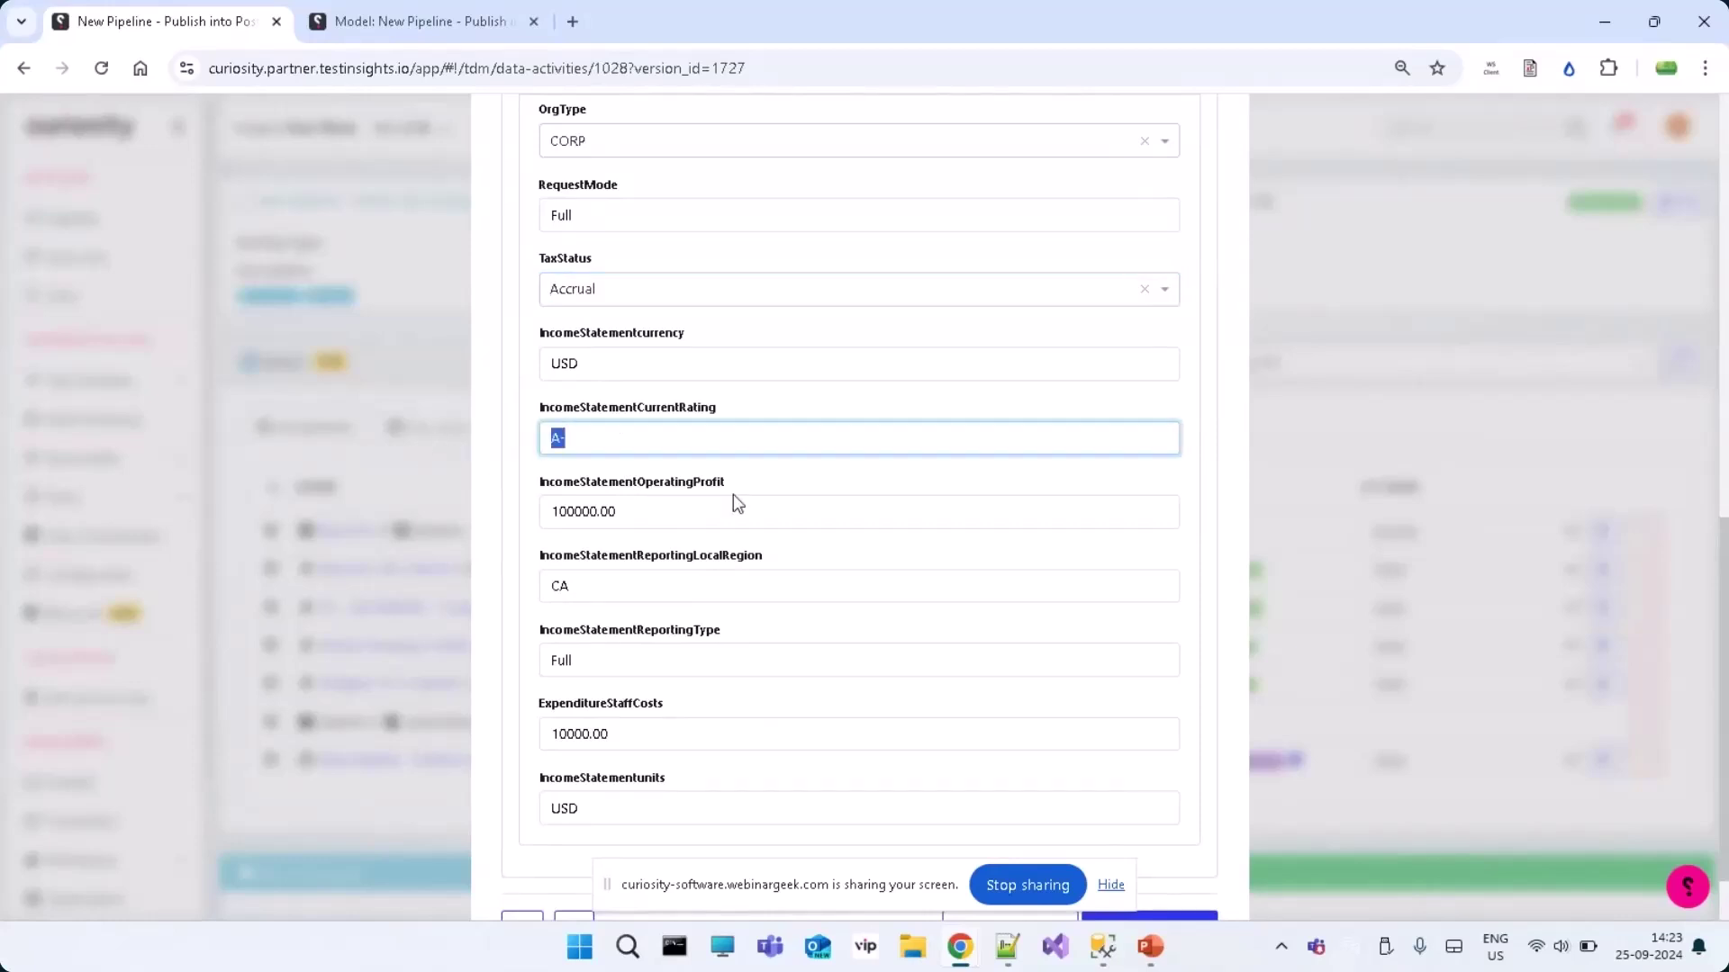
{"action": "scroll", "coordinate": [733, 494], "scroll_direction": "down", "scroll_amount": 2}
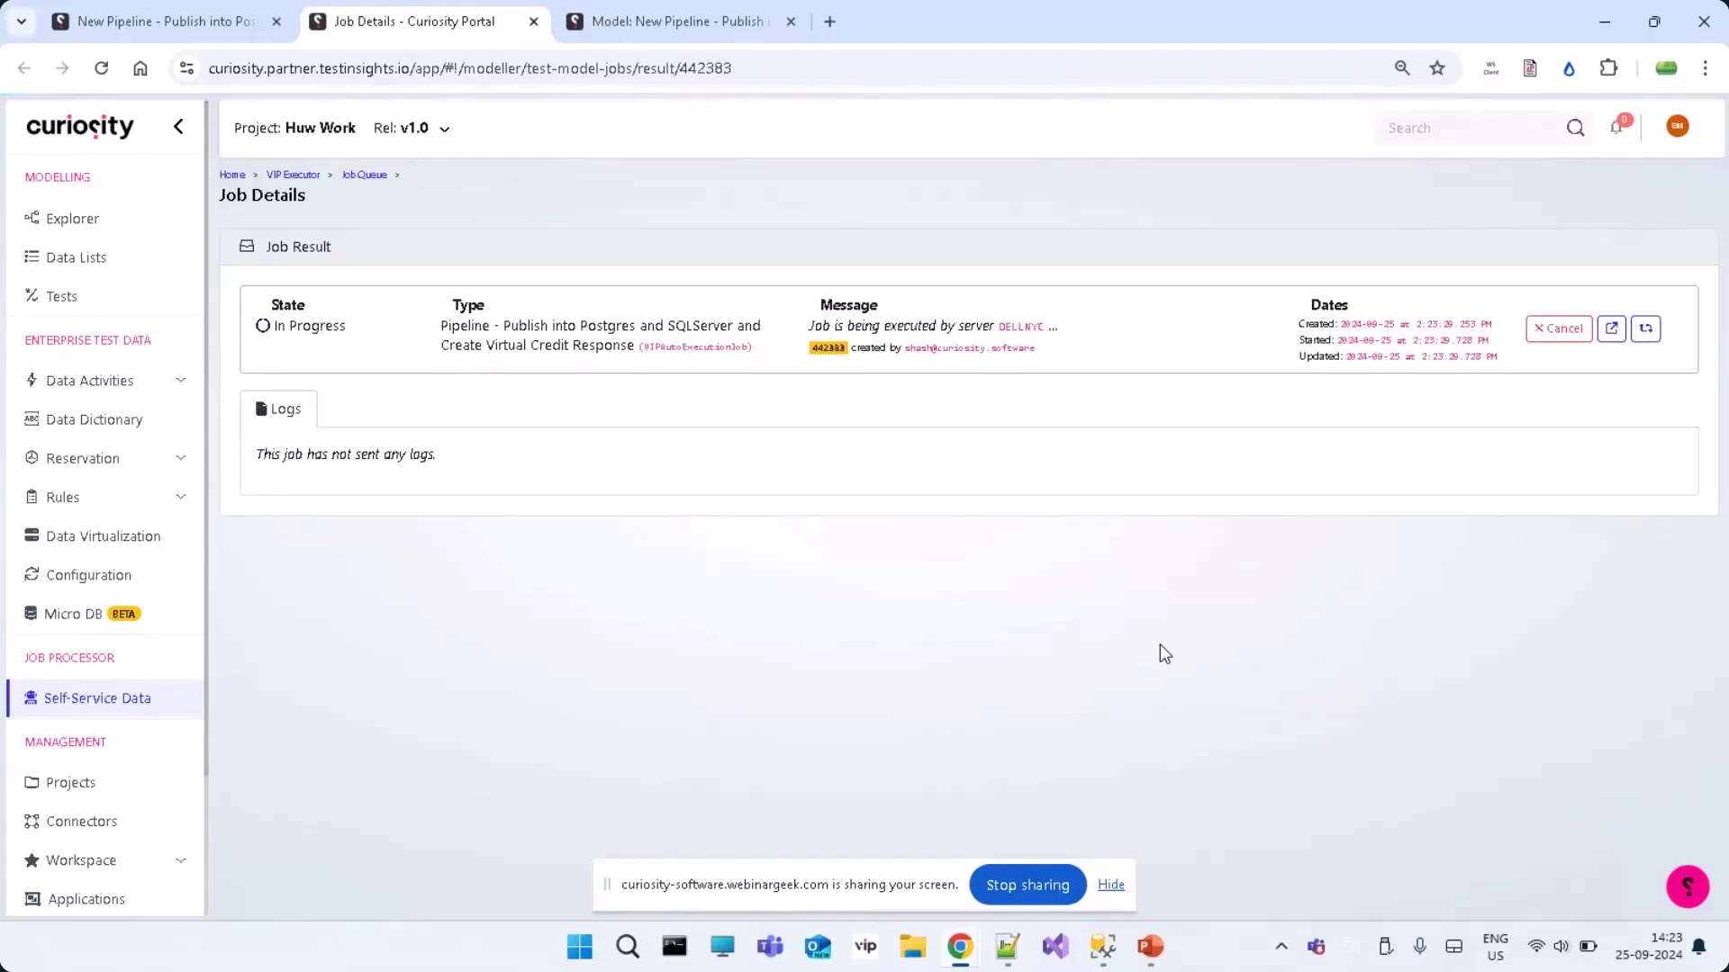
Reload the Pipeline Runs list to show Run #56 and check its in-progress job details
{"action": "key", "text": "ctrl+Tab"}
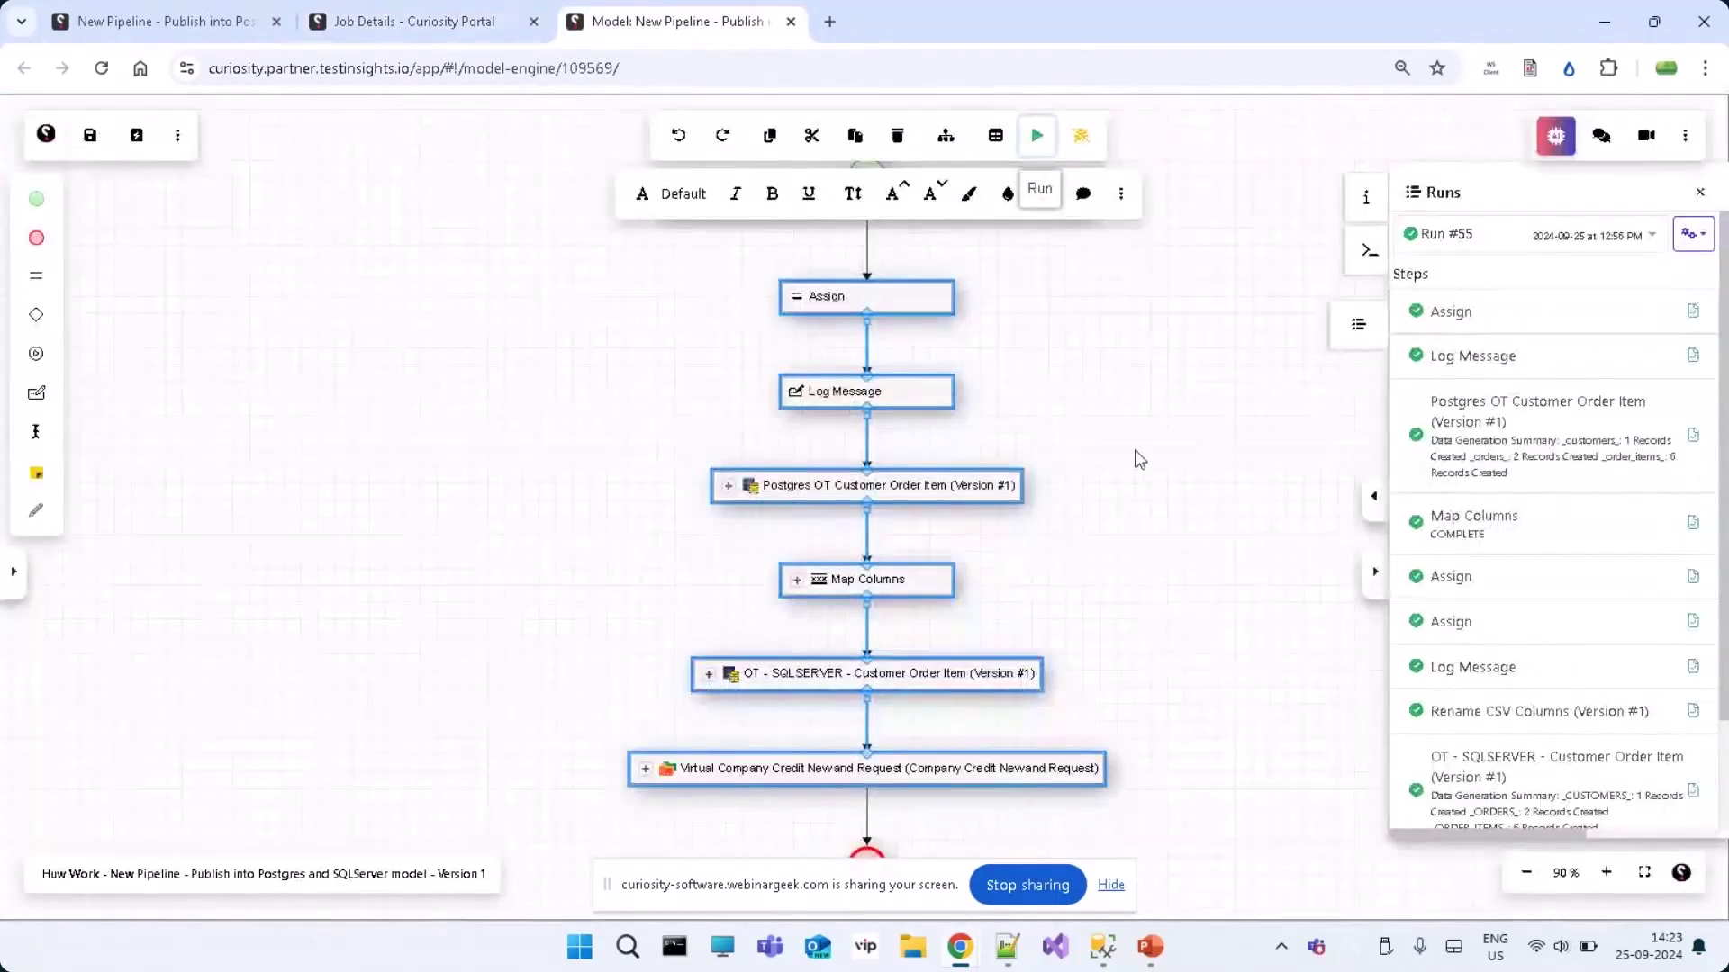
{"action": "left_click", "coordinate": [1078, 425]}
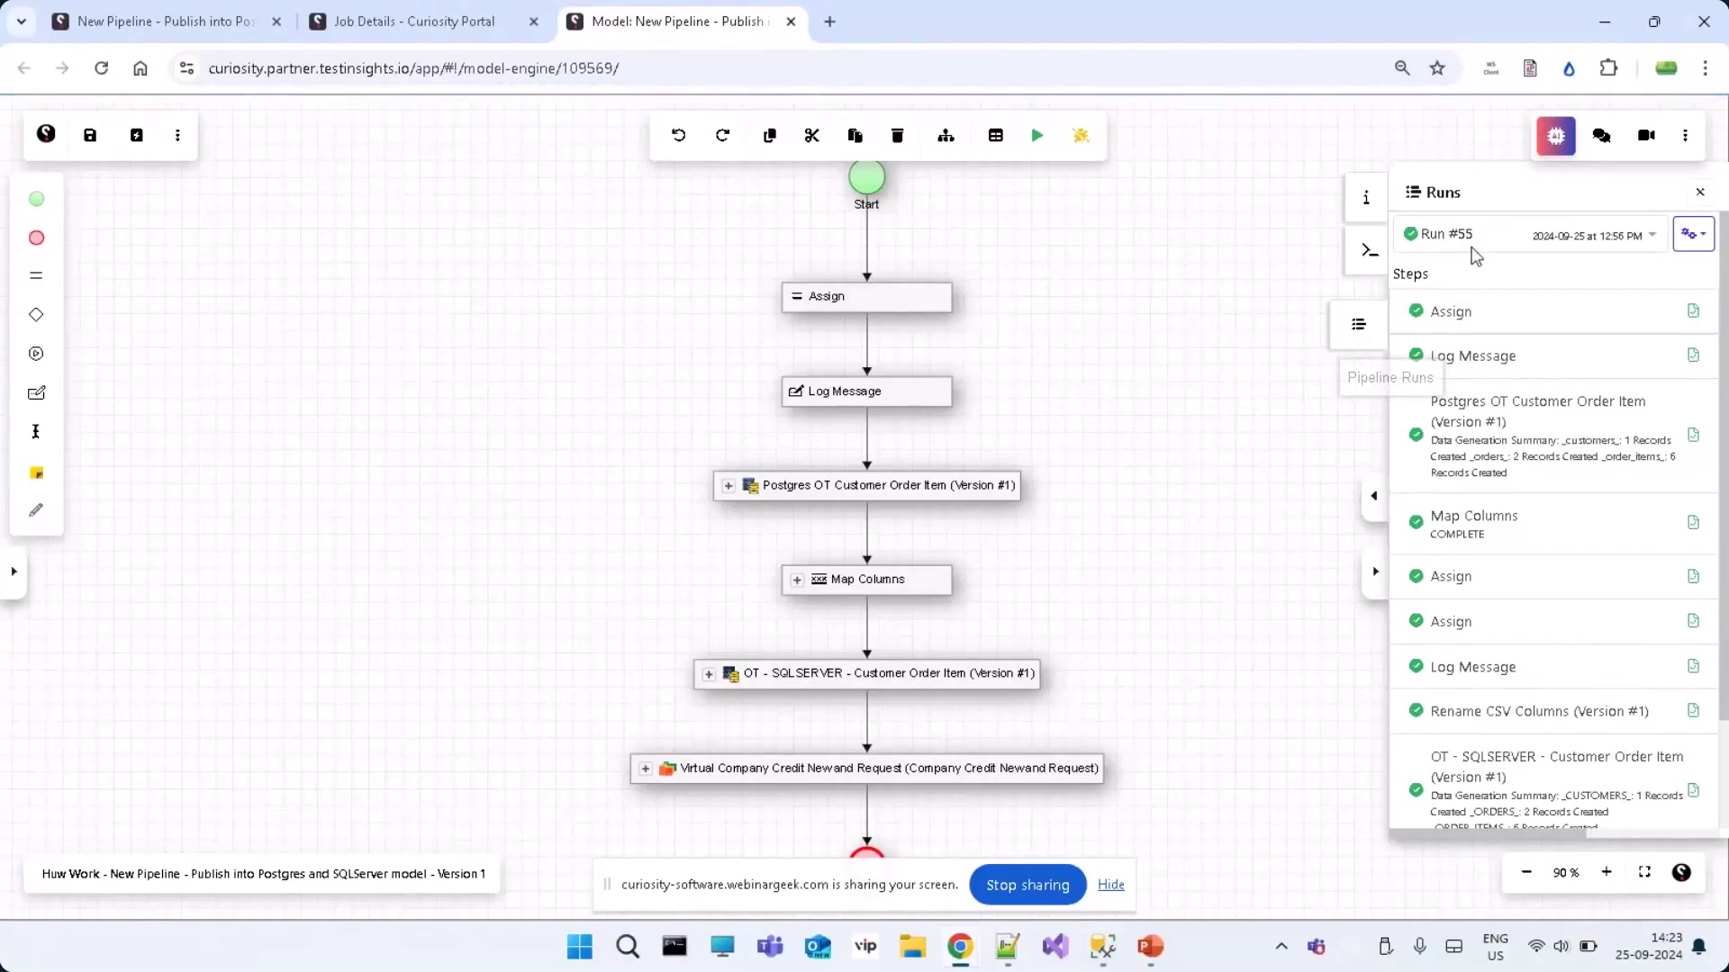
{"action": "left_click", "coordinate": [1701, 193]}
{"action": "left_click", "coordinate": [1701, 332]}
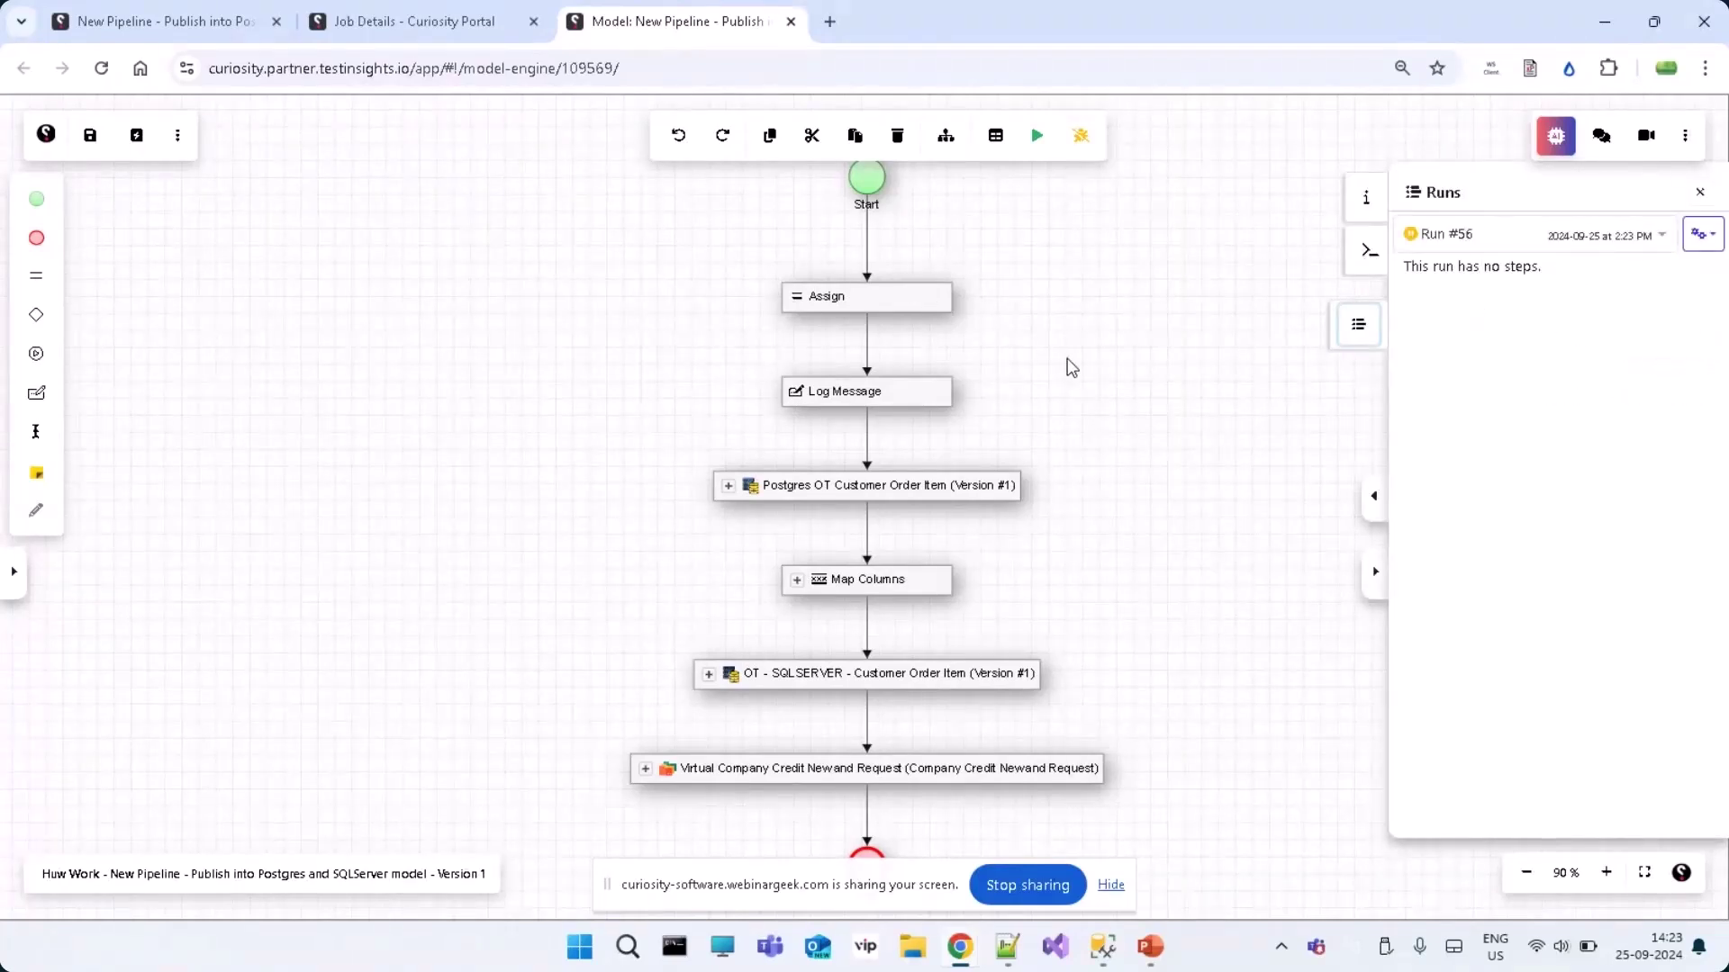
{"action": "left_click", "coordinate": [407, 22]}
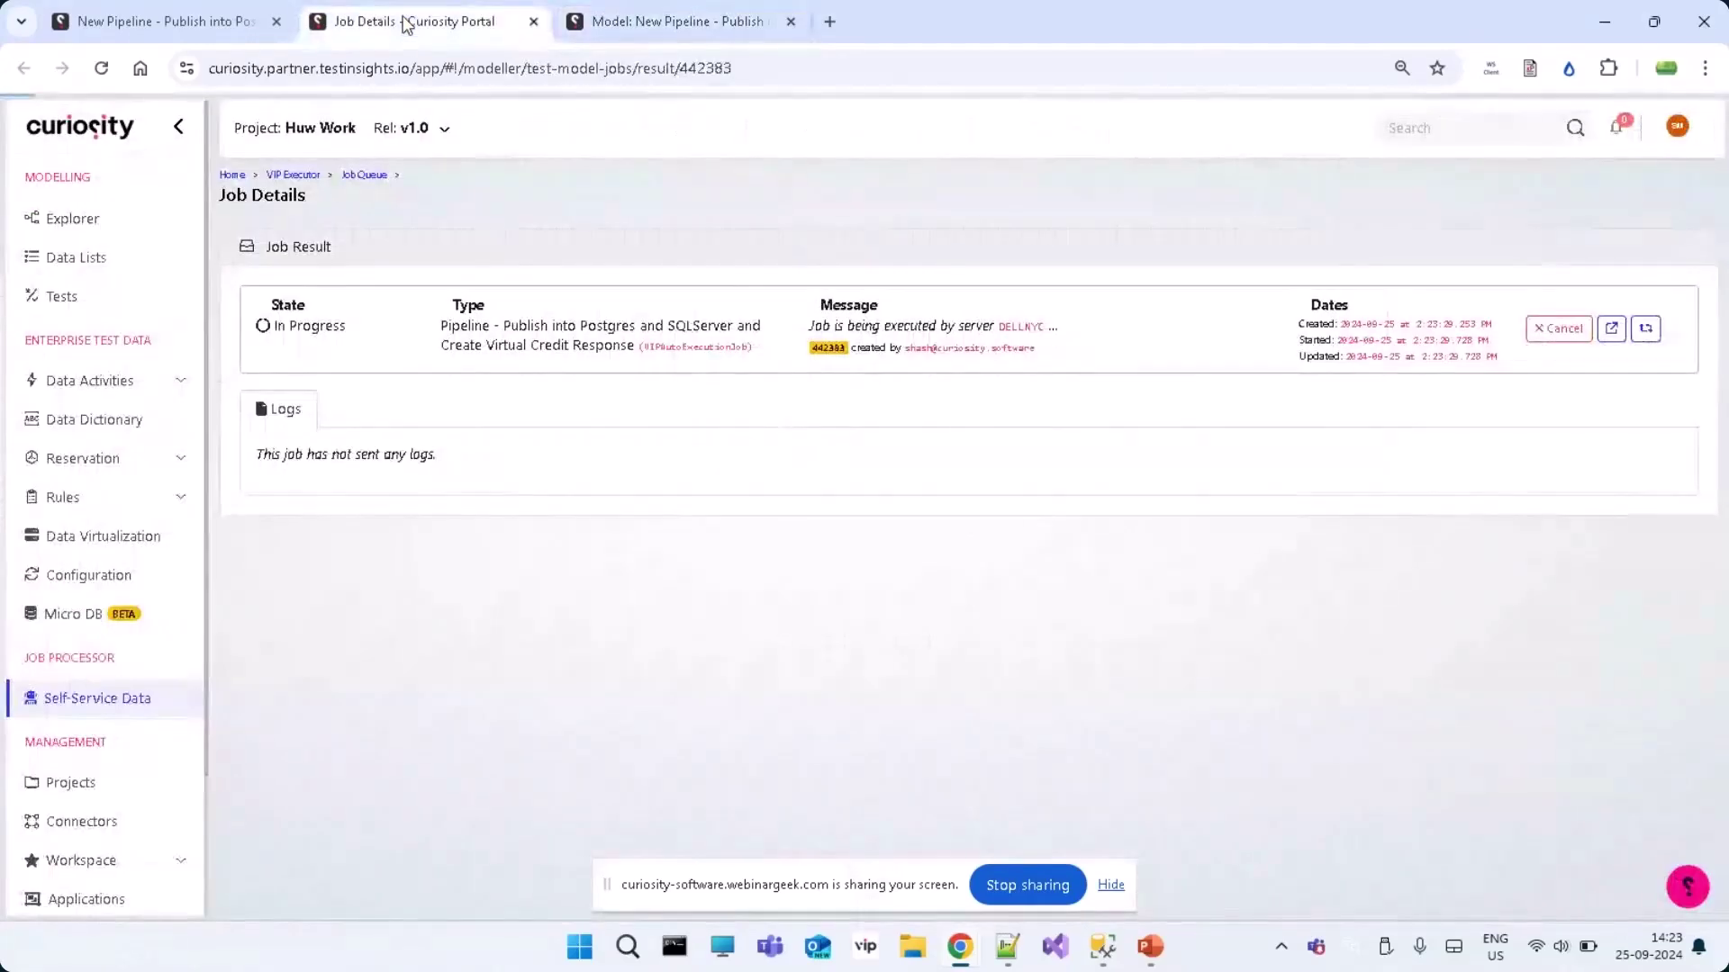
{"action": "left_click", "coordinate": [670, 21]}
{"action": "mouse_move", "coordinate": [962, 965]}
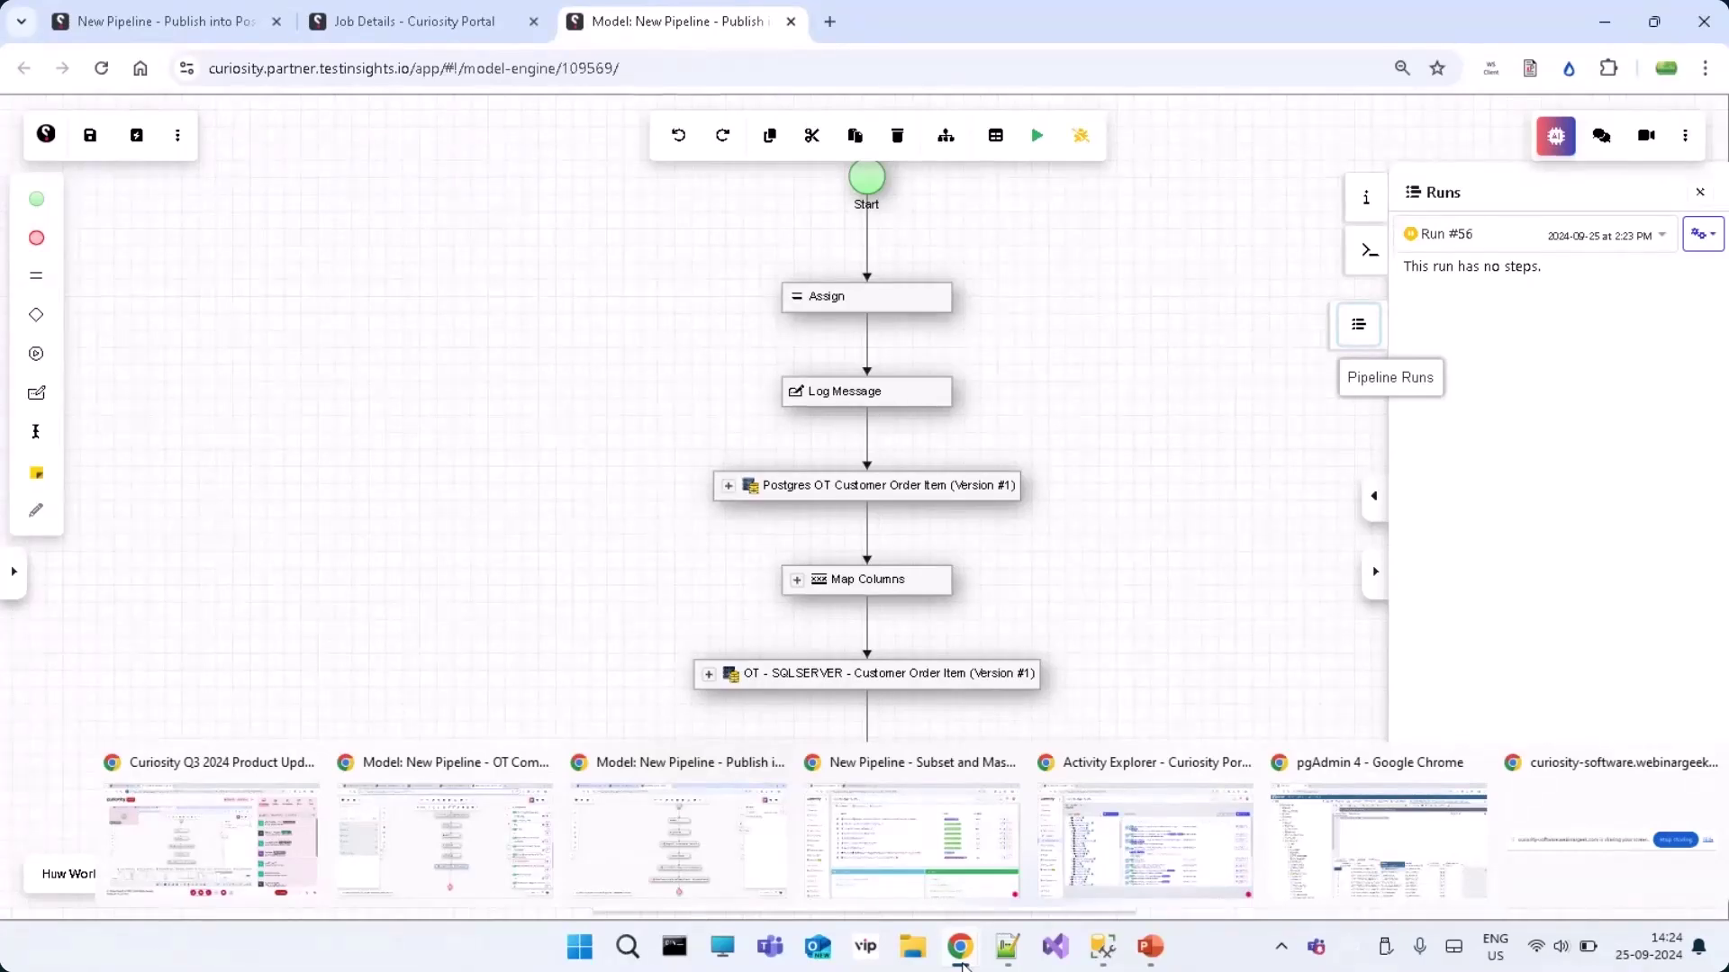
Switch to the Subset and Mask and Generate OT Postgres pipeline window
{"action": "left_click", "coordinate": [913, 852]}
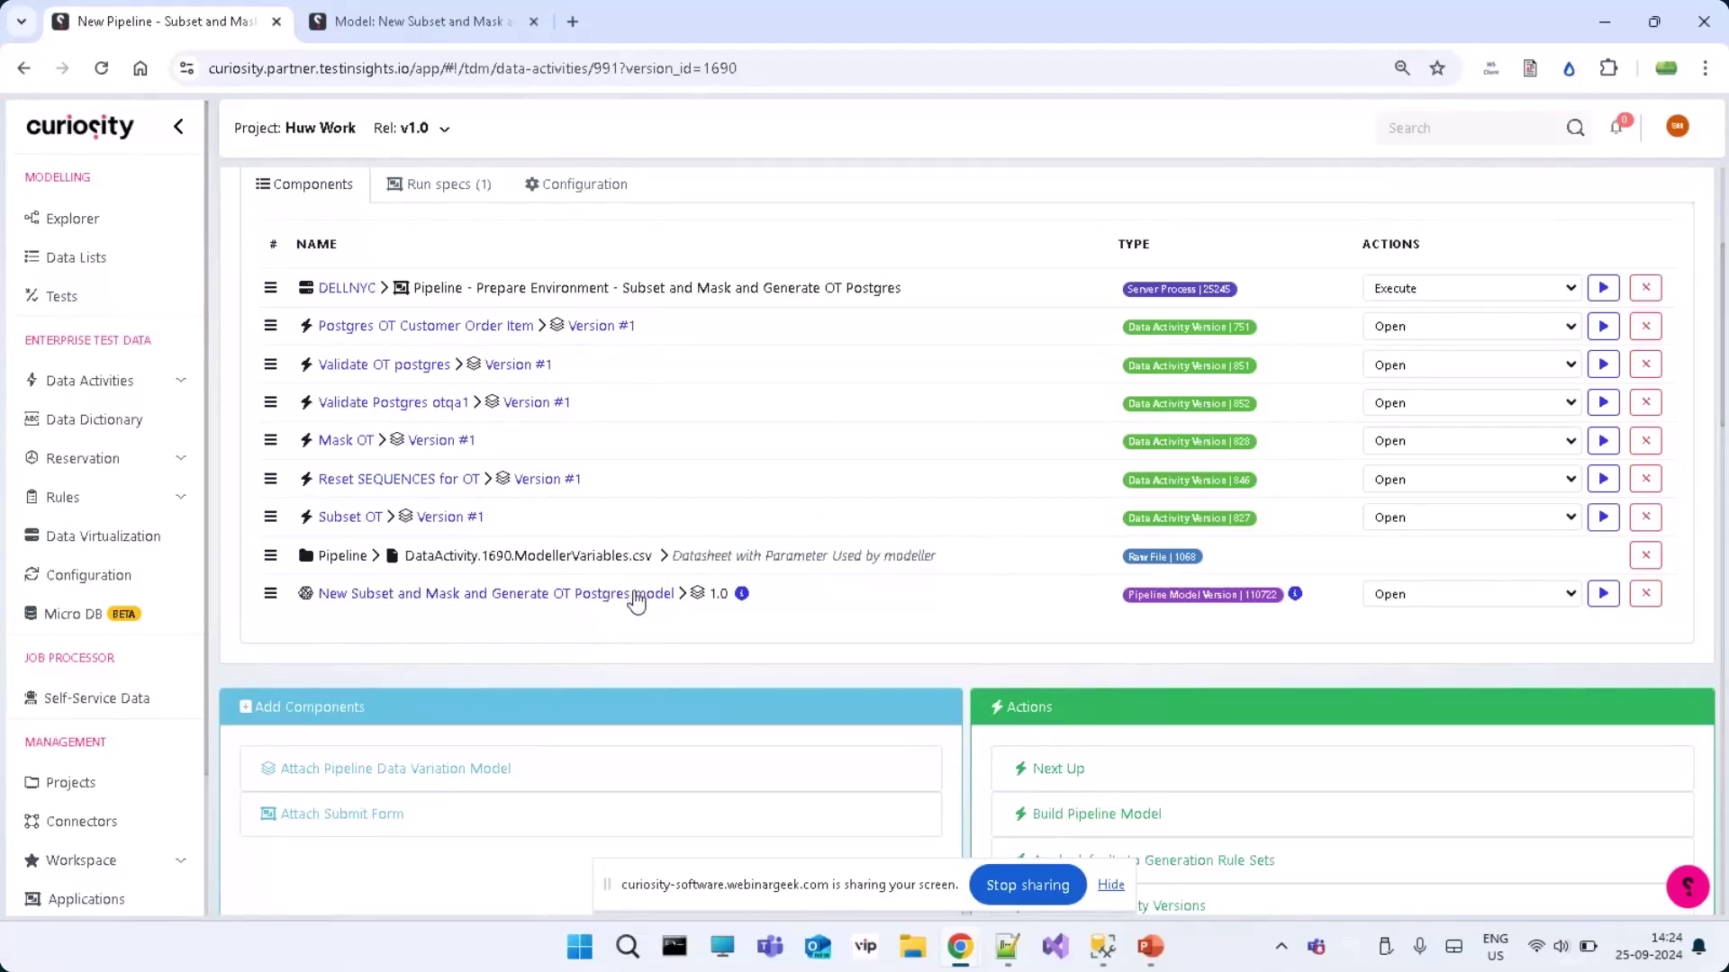
In the Subset and Mask pipeline model, show the Validate OT postgres step's Node Variables
{"action": "left_click", "coordinate": [415, 2]}
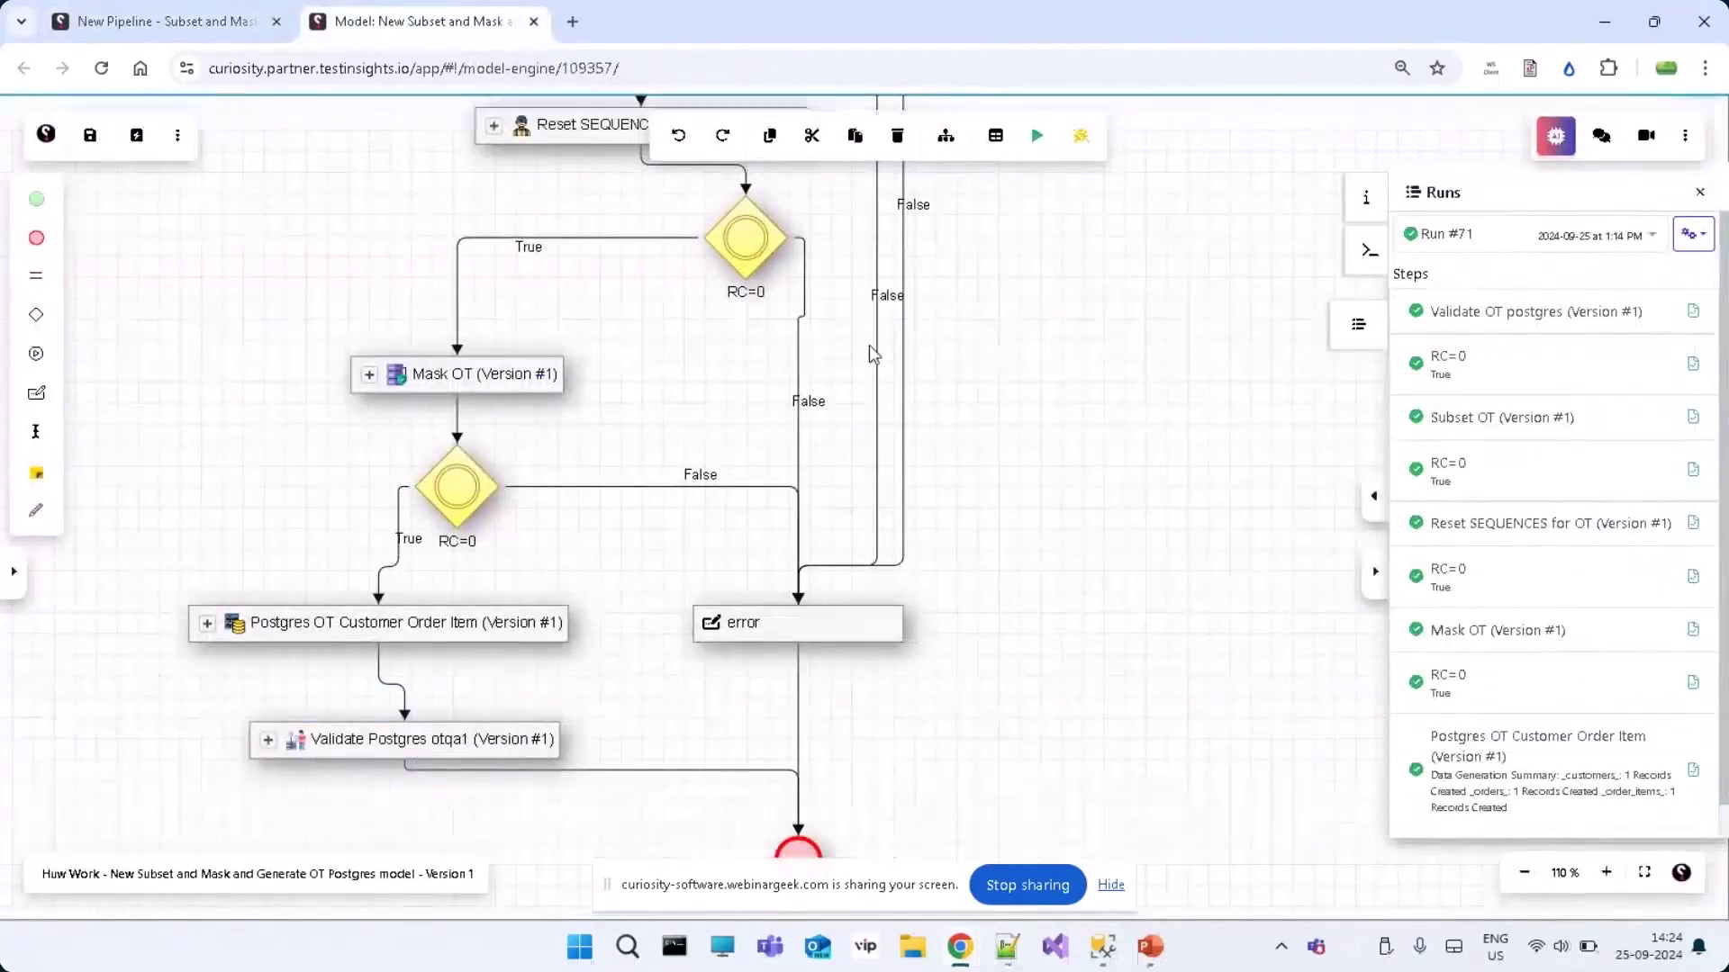
{"action": "scroll", "coordinate": [1046, 373], "scroll_direction": "up", "scroll_amount": 5}
{"action": "scroll", "coordinate": [1047, 373], "scroll_direction": "up", "scroll_amount": 2}
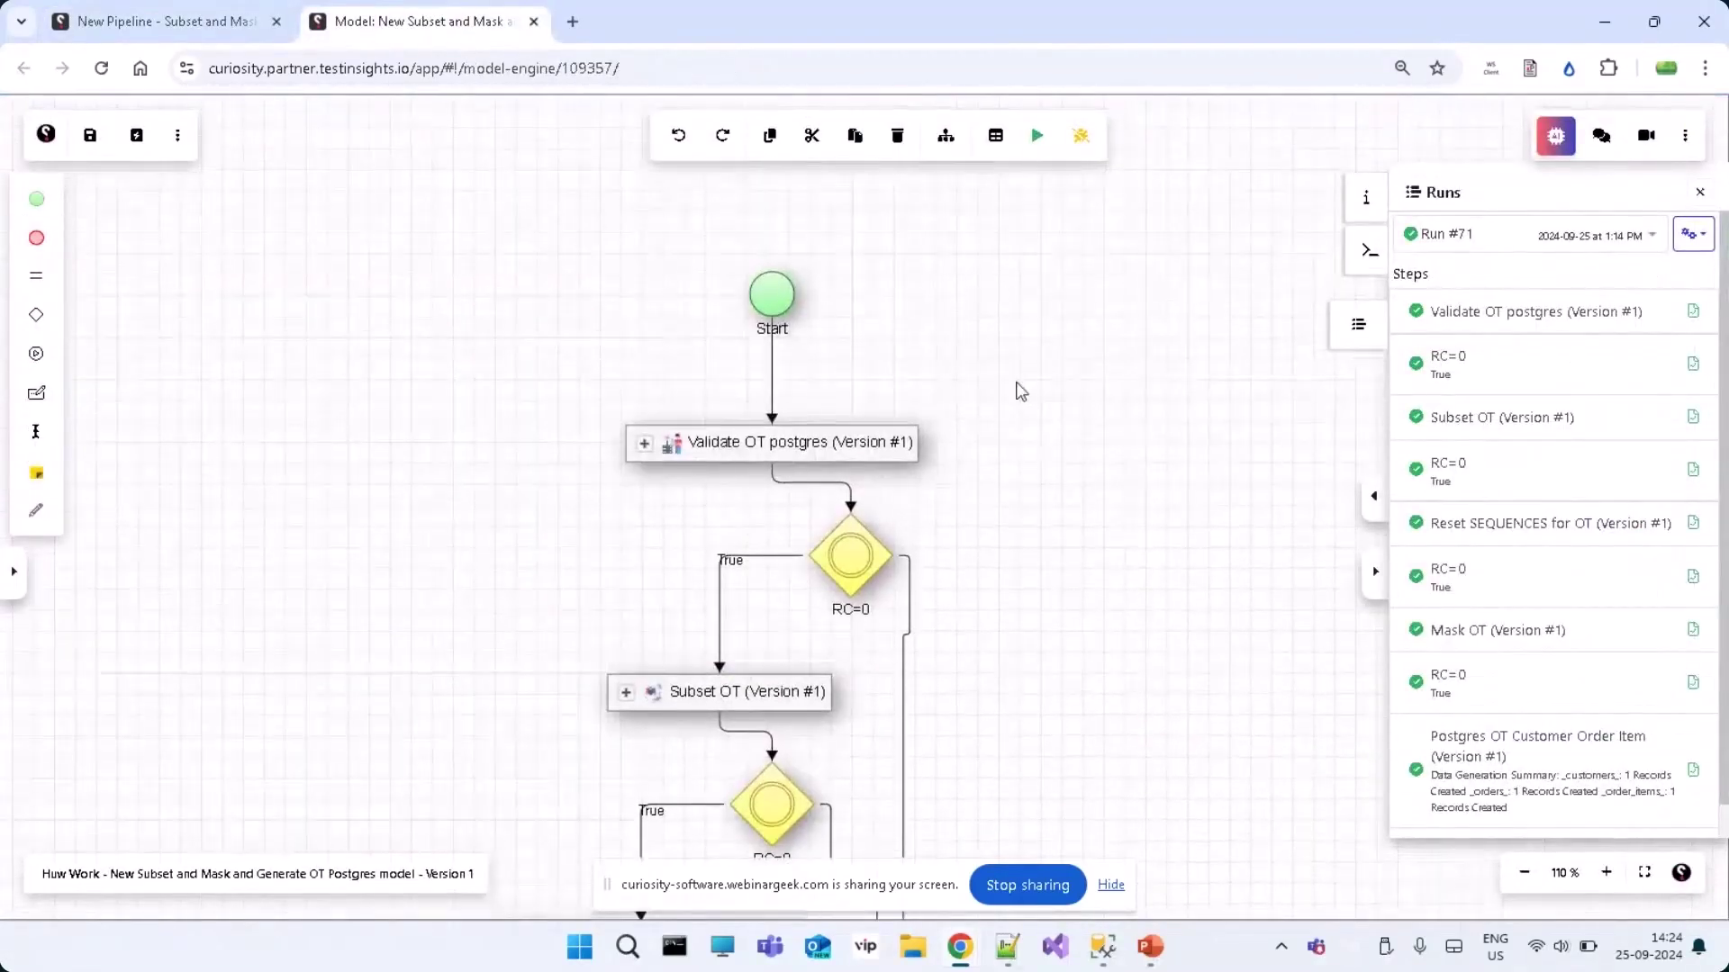
{"action": "left_click", "coordinate": [821, 447]}
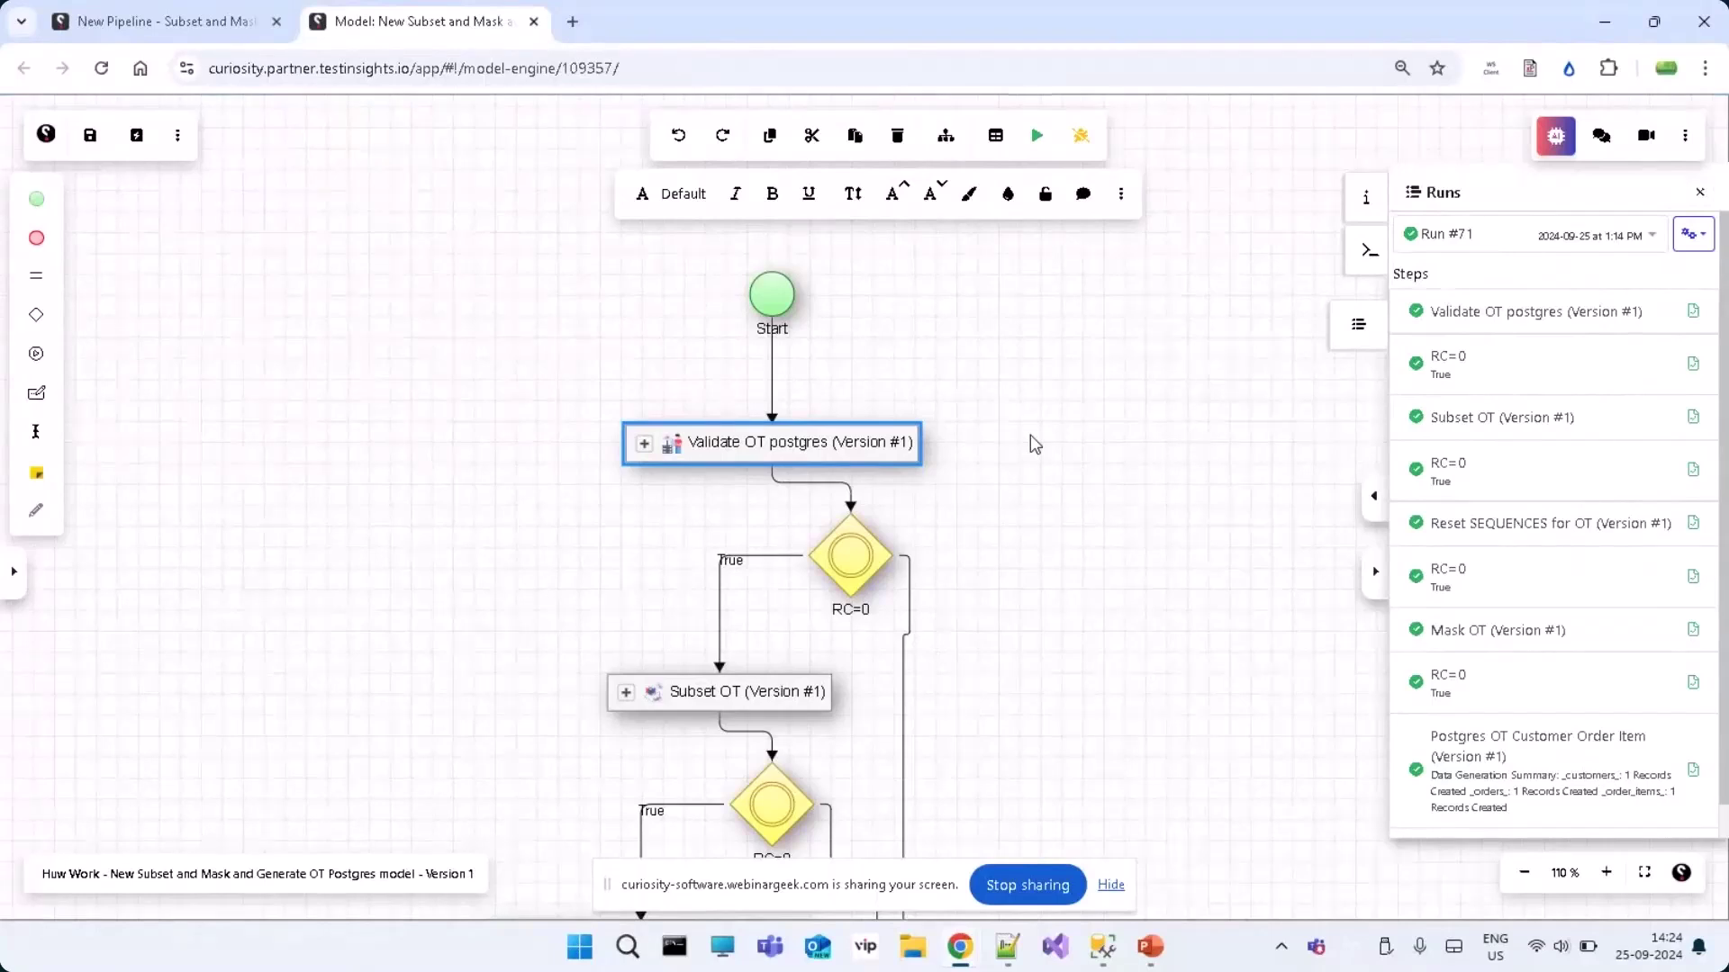
{"action": "left_click", "coordinate": [1370, 250]}
{"action": "scroll", "coordinate": [1537, 386], "scroll_direction": "up", "scroll_amount": 5}
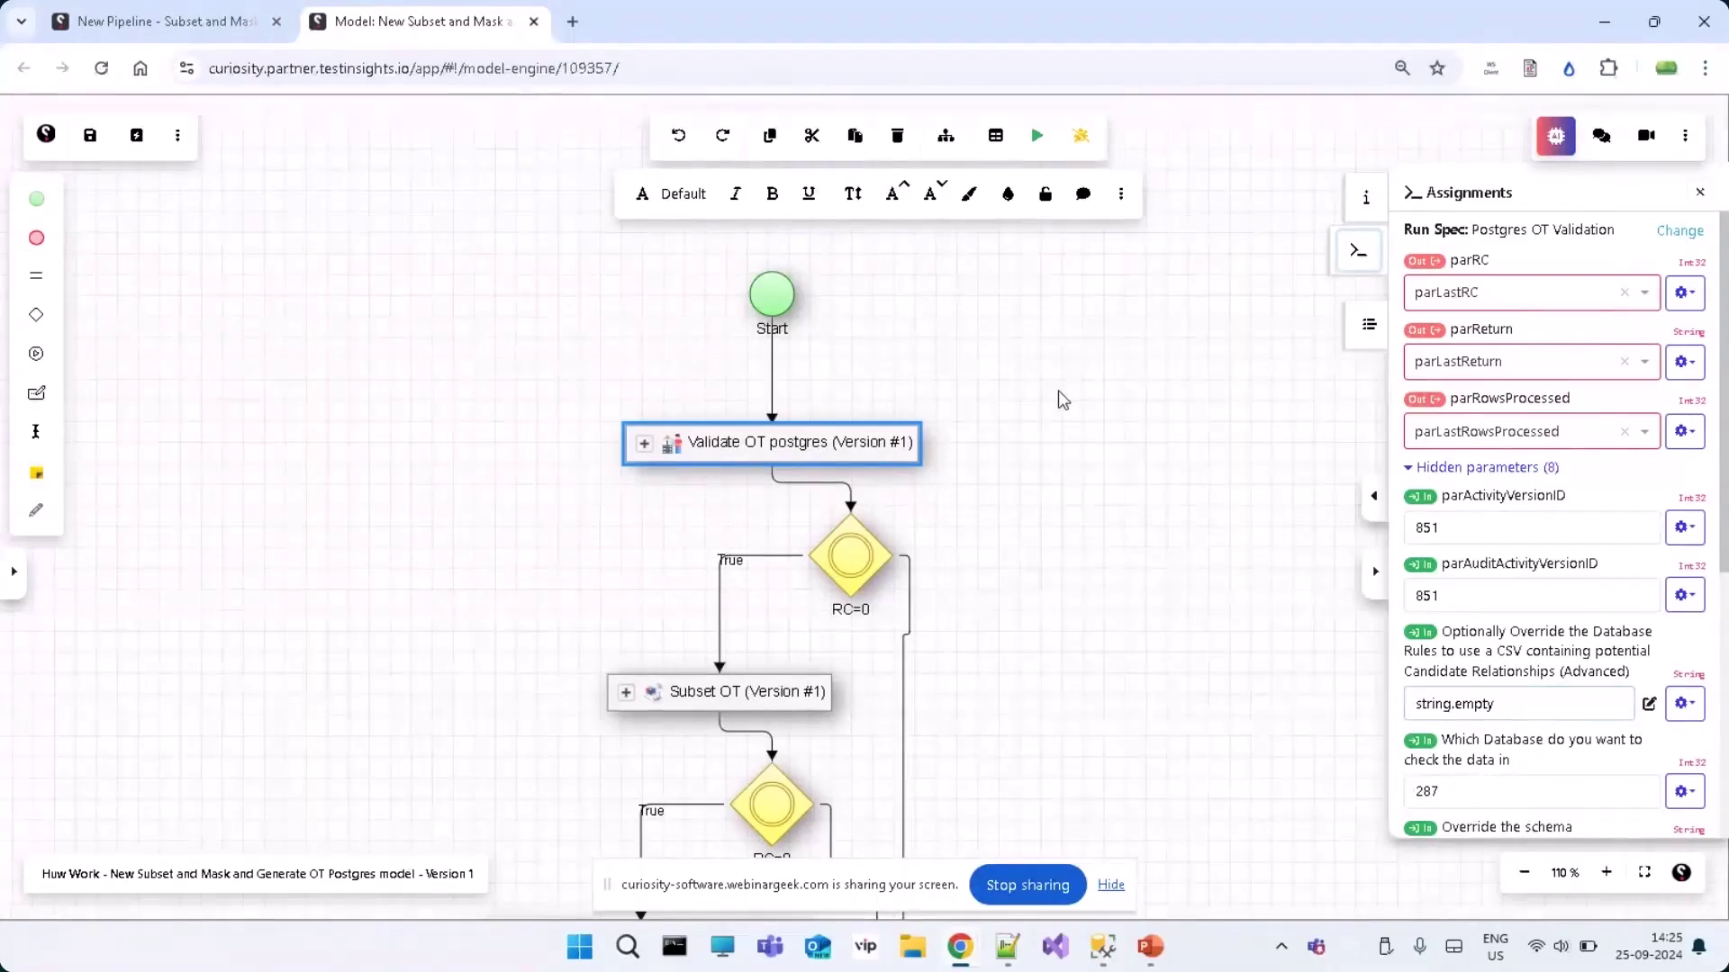
{"action": "scroll", "coordinate": [1059, 393], "scroll_direction": "down", "scroll_amount": 3}
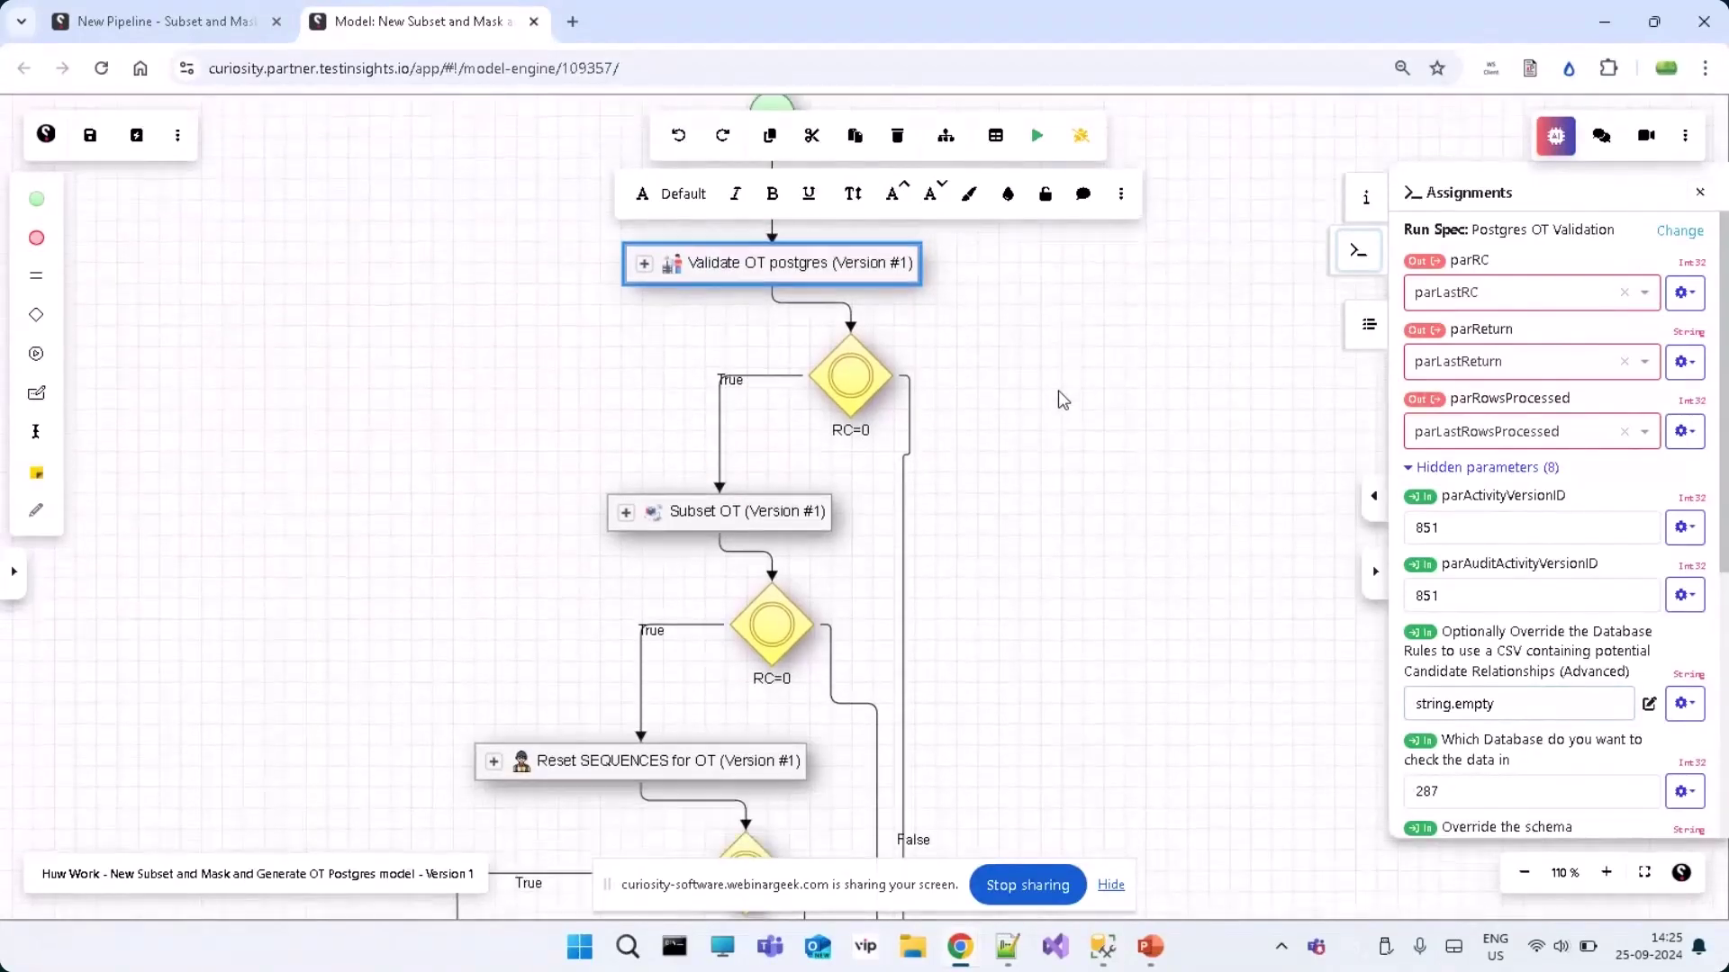
Inspect the assignments of the Subset OT, Reset SEQUENCES for OT, Mask OT and Postgres OT Customer Order Item steps
{"action": "left_click", "coordinate": [749, 496]}
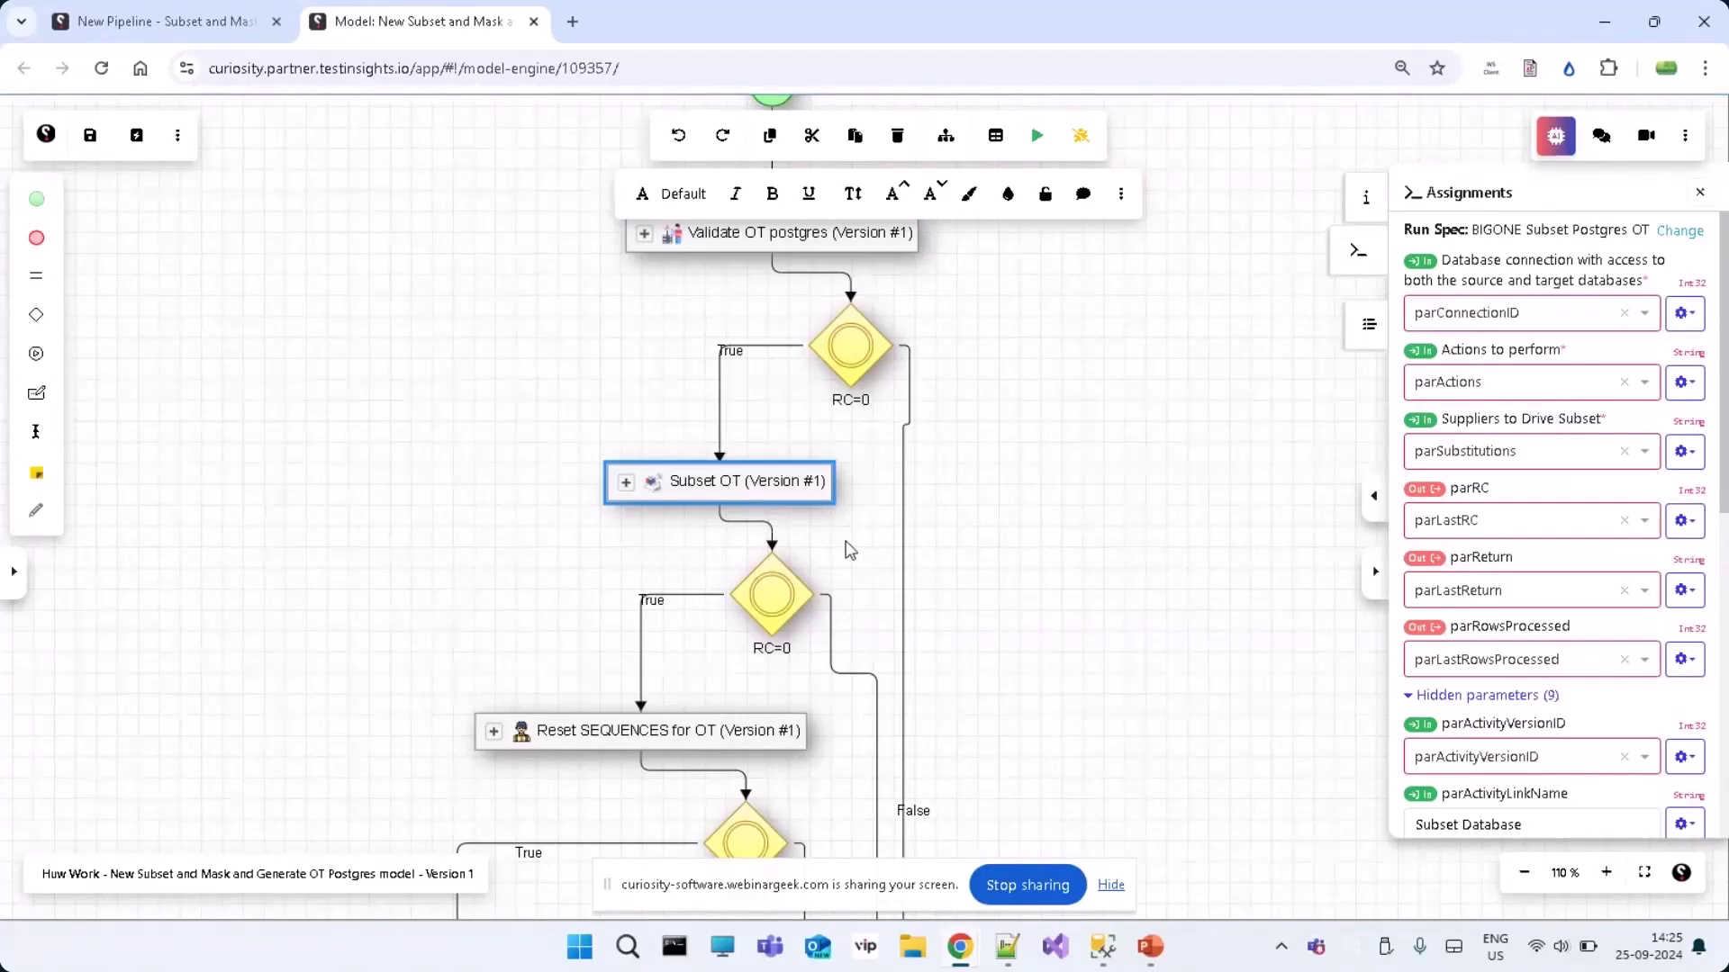
{"action": "scroll", "coordinate": [849, 550], "scroll_direction": "down", "scroll_amount": 2}
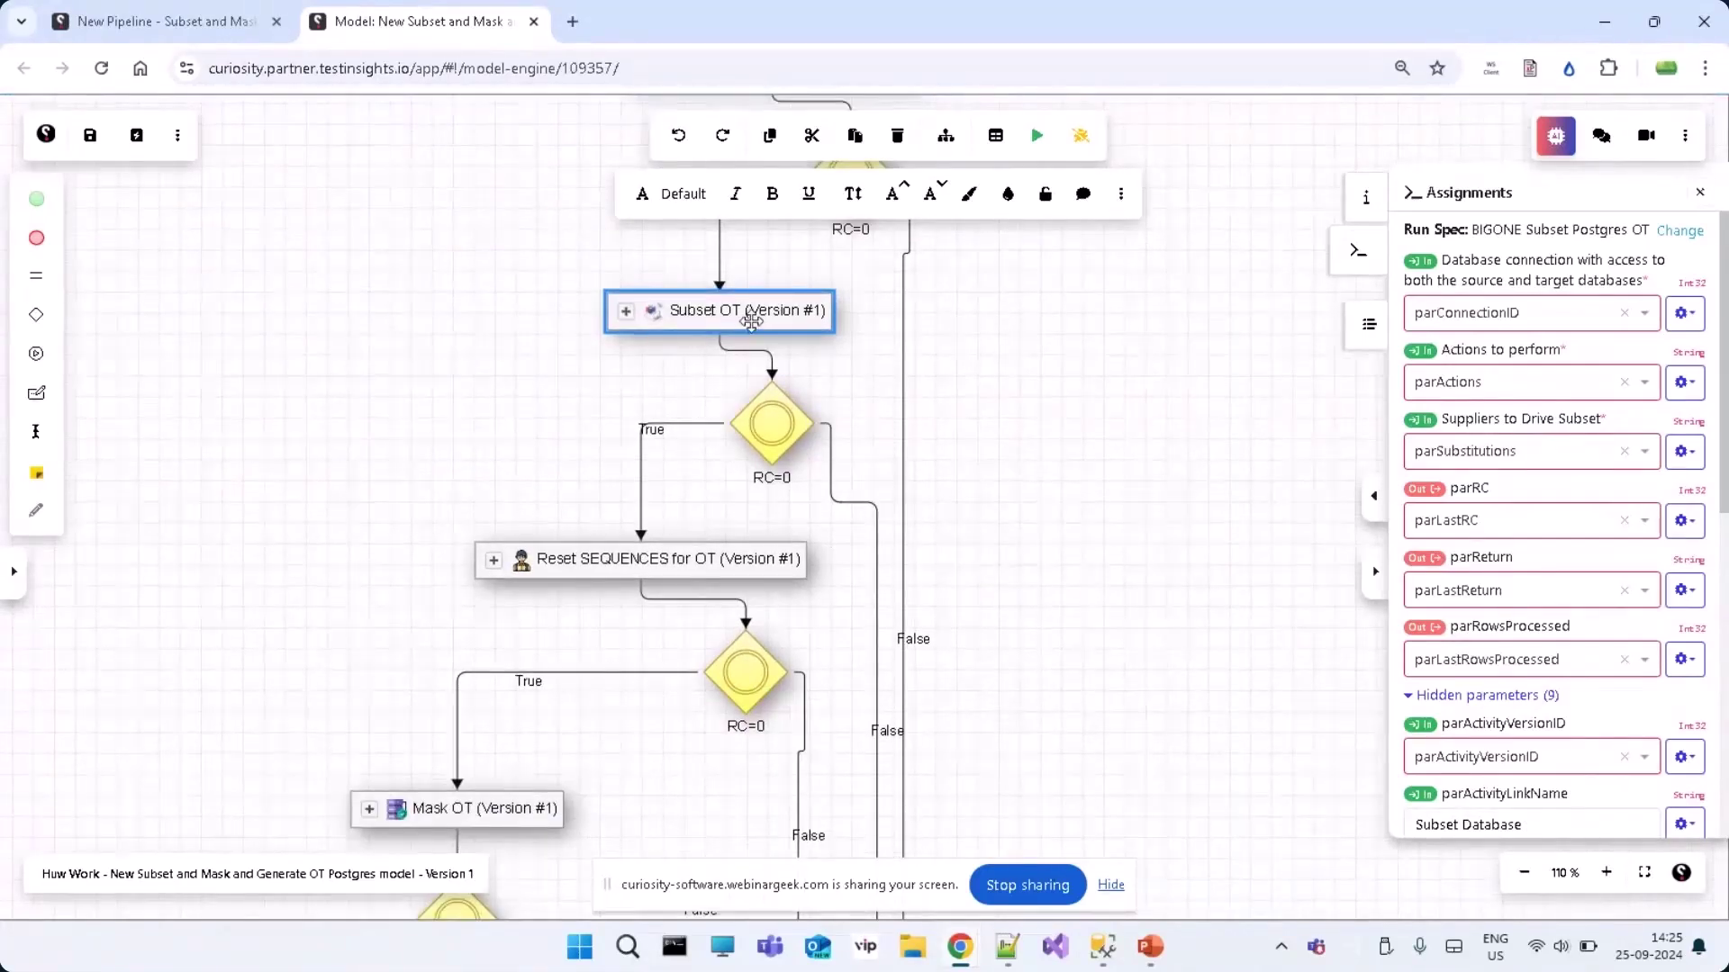
{"action": "left_click", "coordinate": [727, 547]}
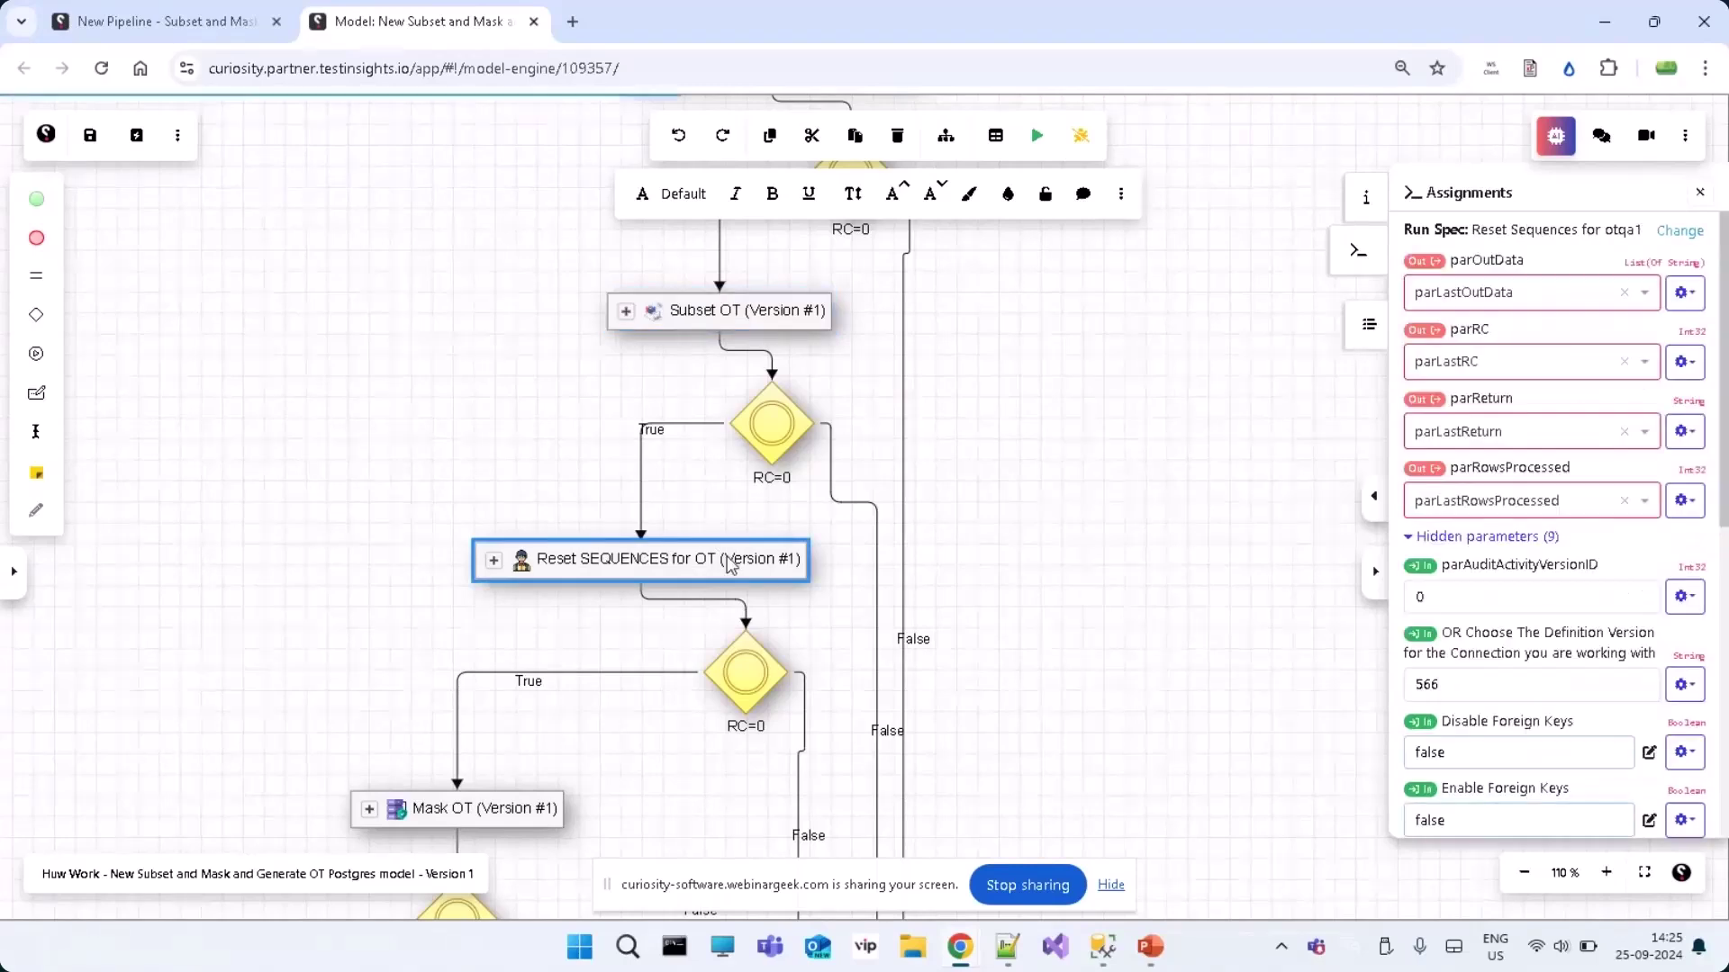
{"action": "scroll", "coordinate": [730, 558], "scroll_direction": "down", "scroll_amount": 2}
{"action": "scroll", "coordinate": [727, 555], "scroll_direction": "down", "scroll_amount": 1}
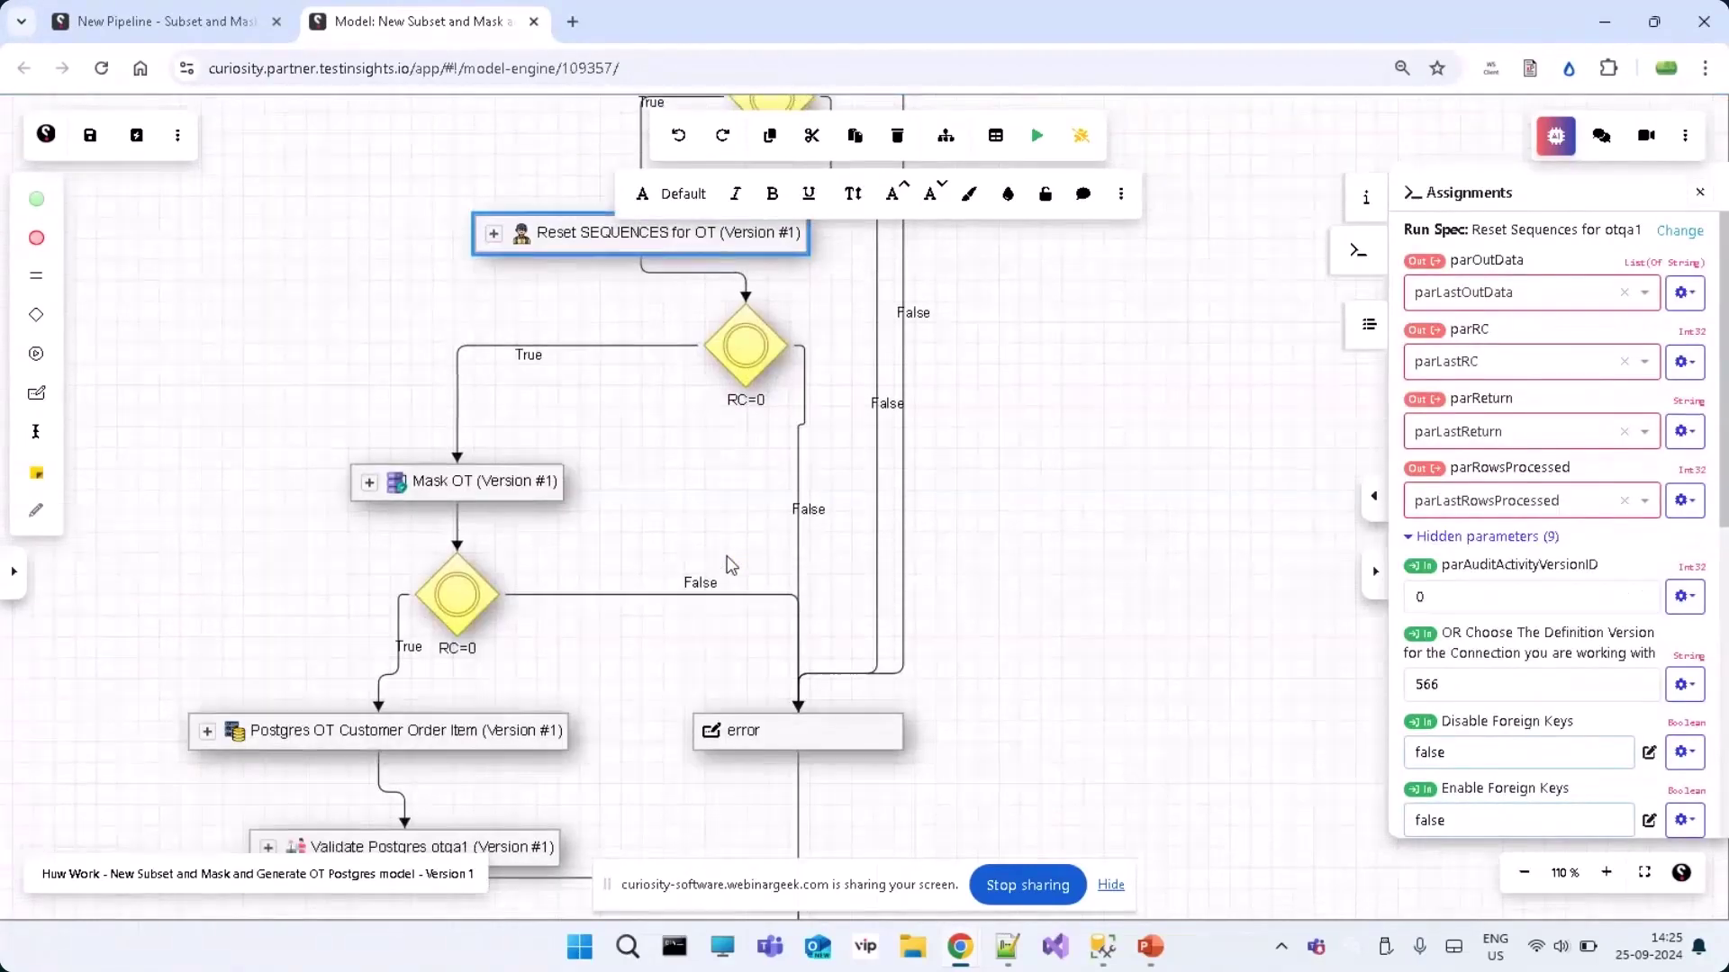
{"action": "left_click", "coordinate": [531, 474]}
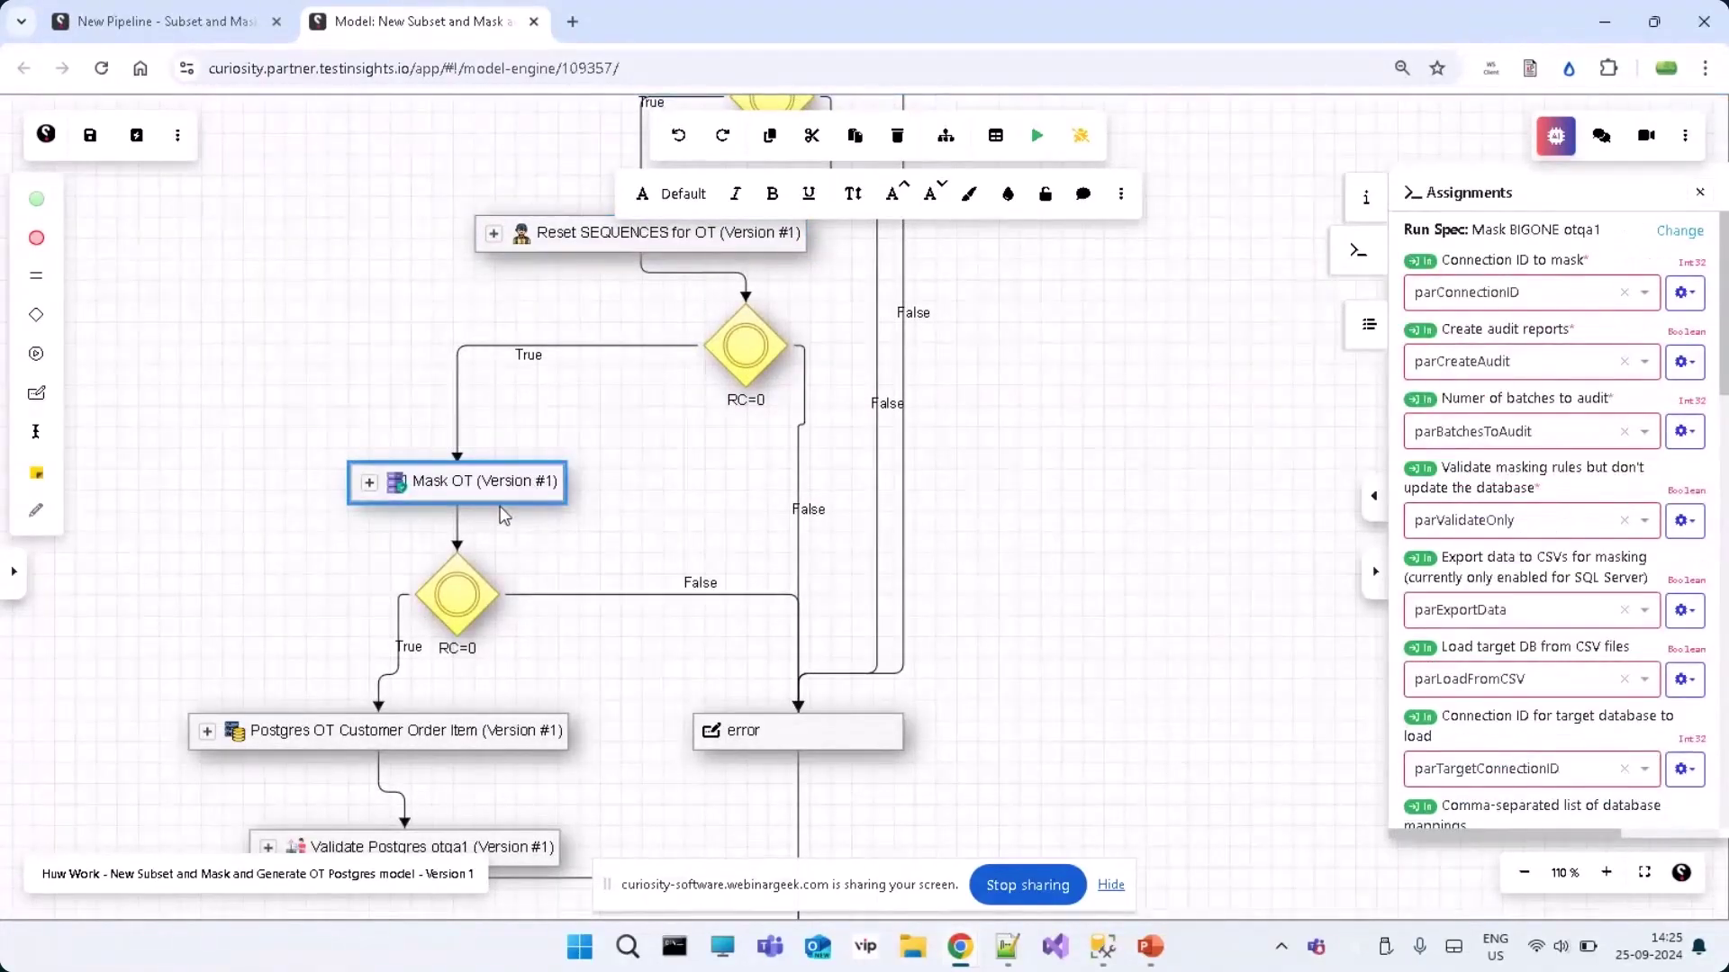
{"action": "left_click", "coordinate": [510, 721]}
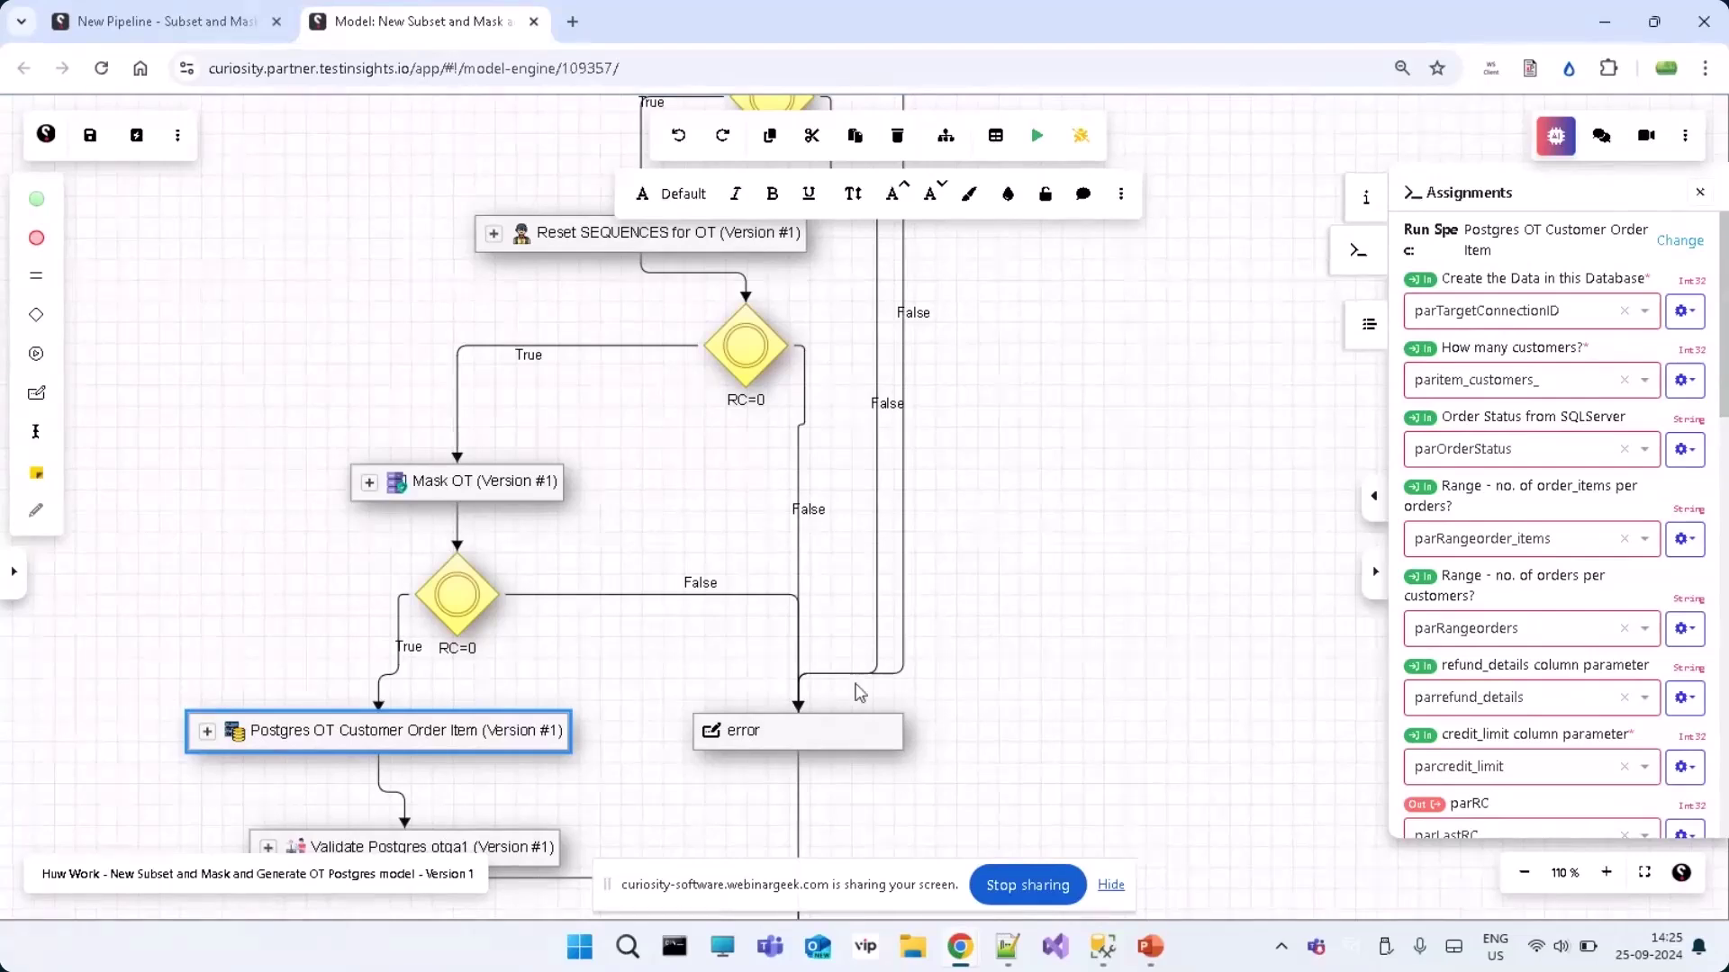
Switch back to the publish pipeline model and close the Runs list
{"action": "mouse_move", "coordinate": [960, 945]}
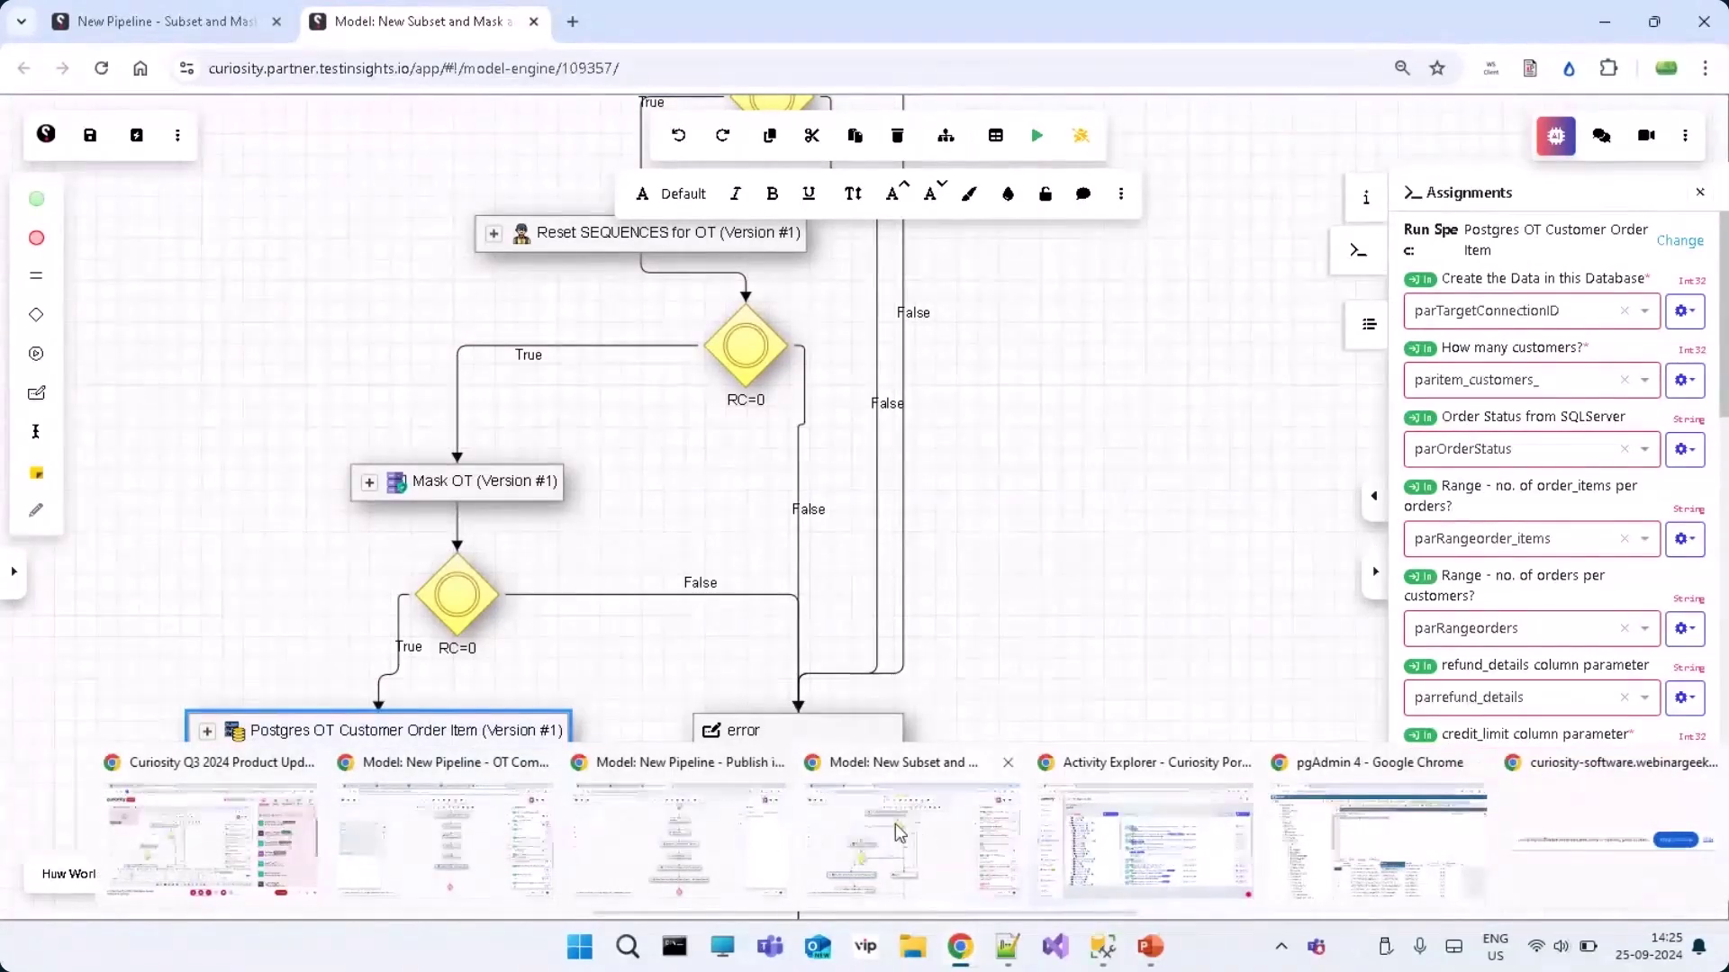
{"action": "left_click", "coordinate": [680, 838]}
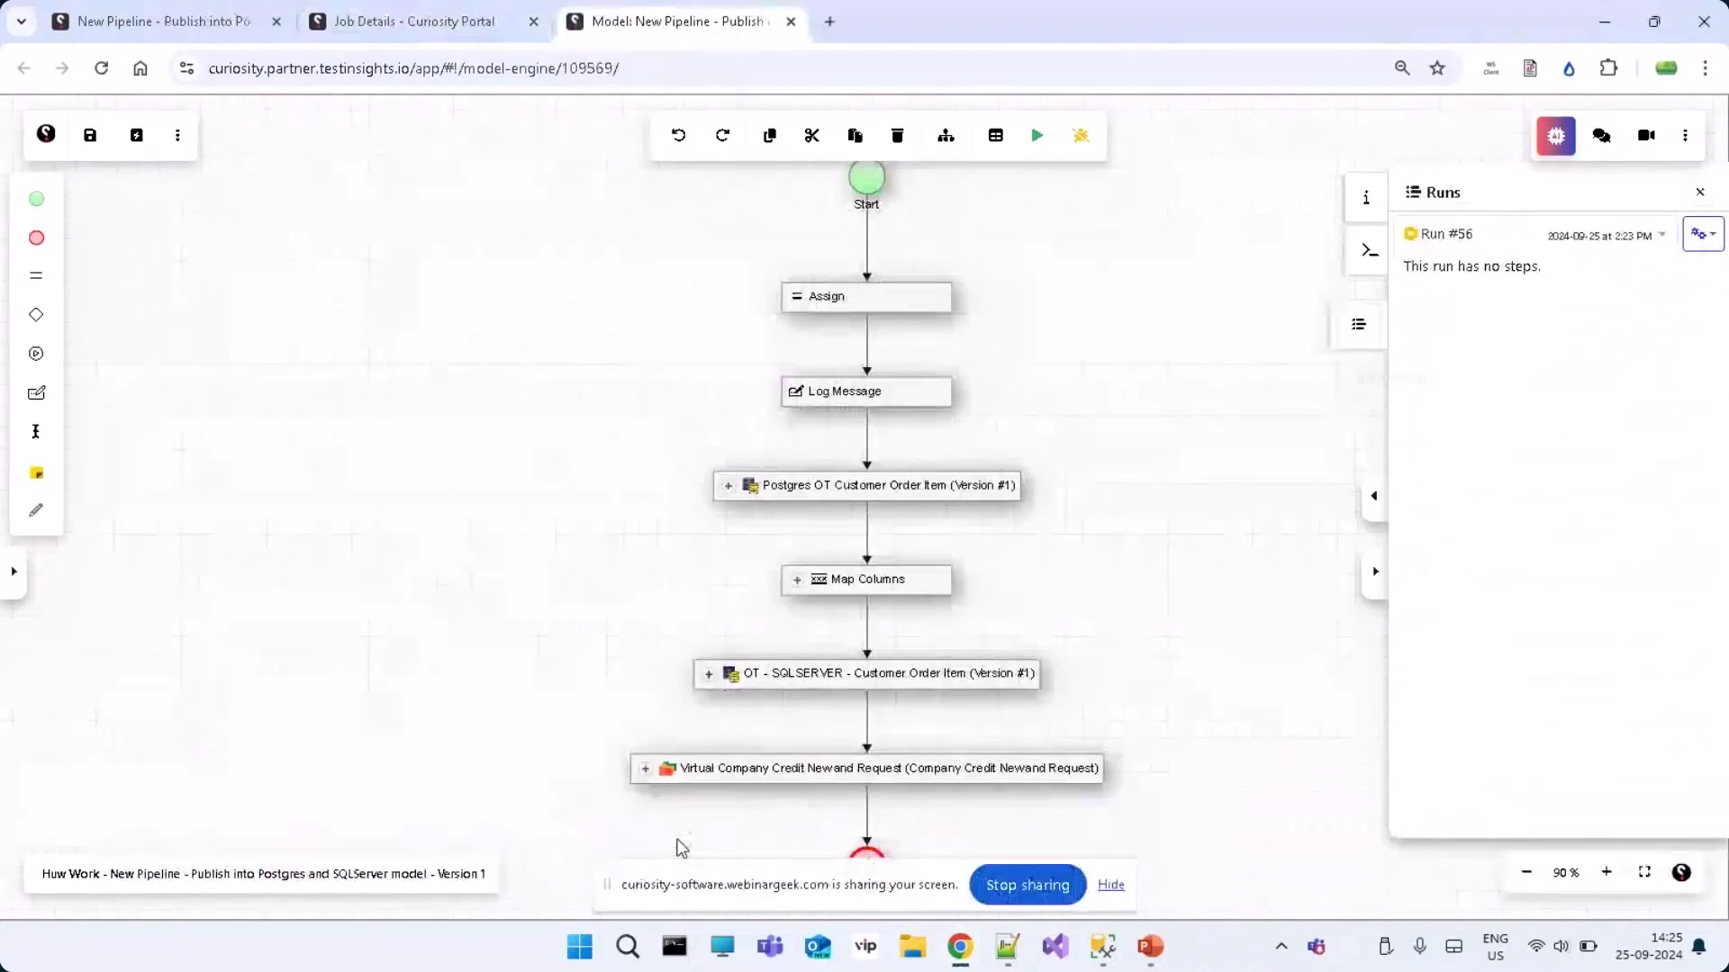
{"action": "left_click", "coordinate": [385, 18]}
{"action": "left_click", "coordinate": [587, 19]}
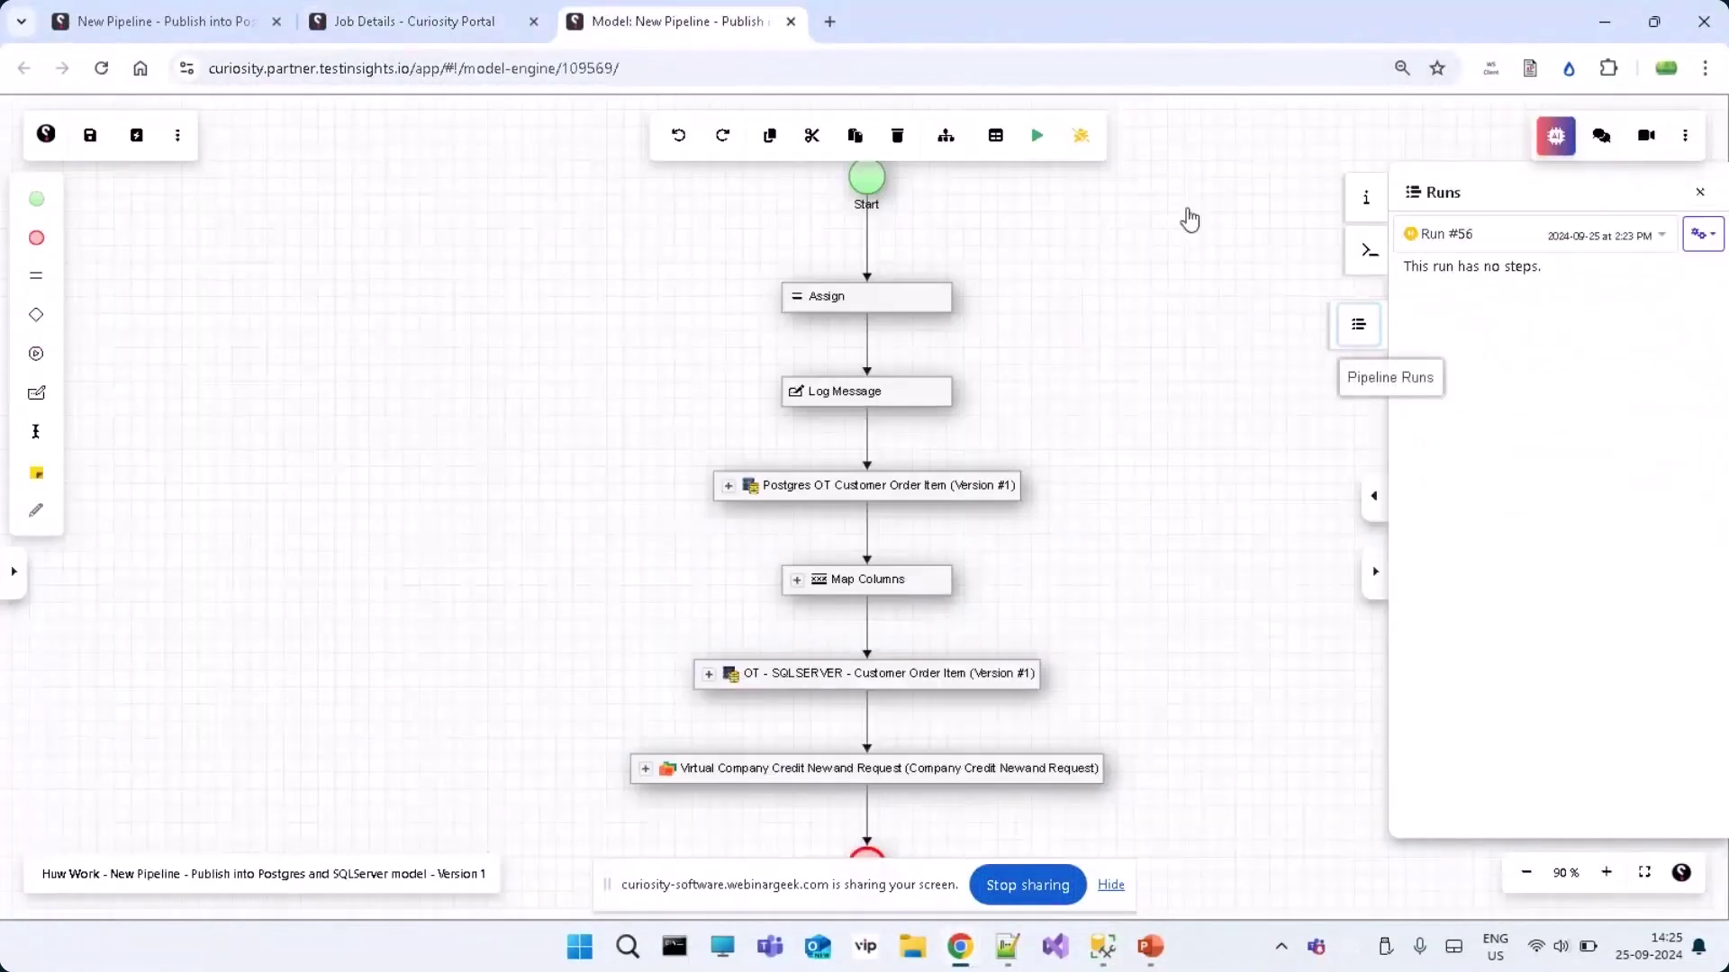
{"action": "left_click", "coordinate": [1700, 192]}
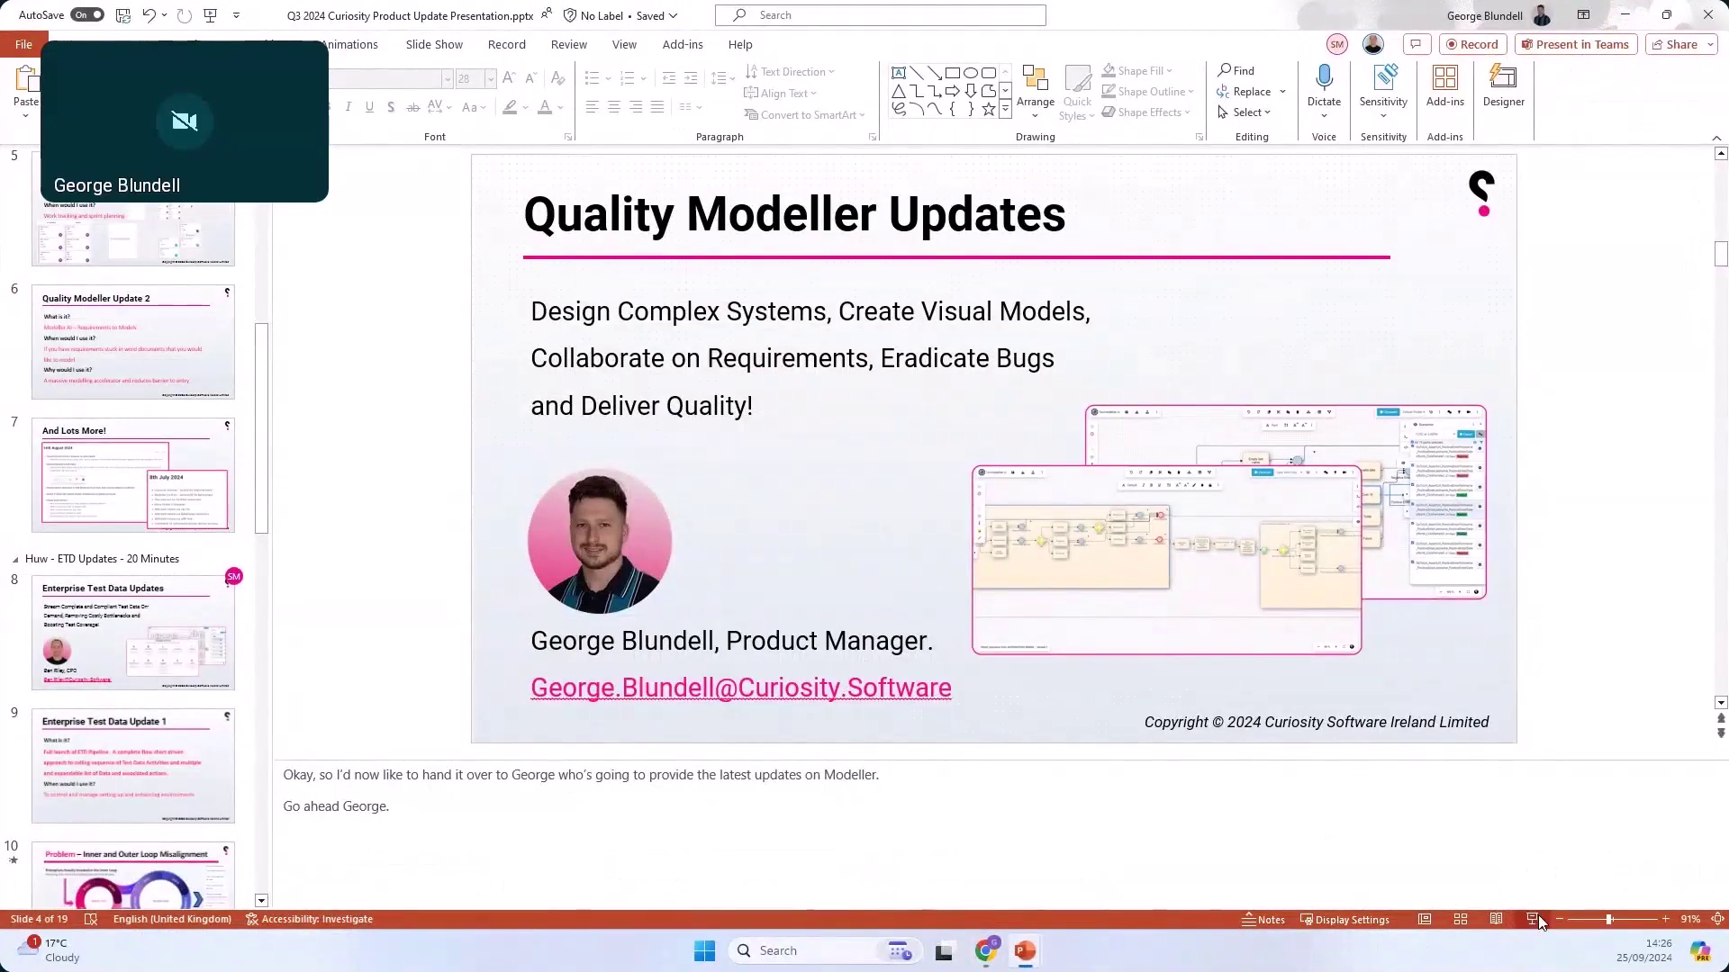
Start the slide show at Quality Modeller Updates and advance to Quality Modeller Update 1
{"action": "left_click", "coordinate": [1536, 917]}
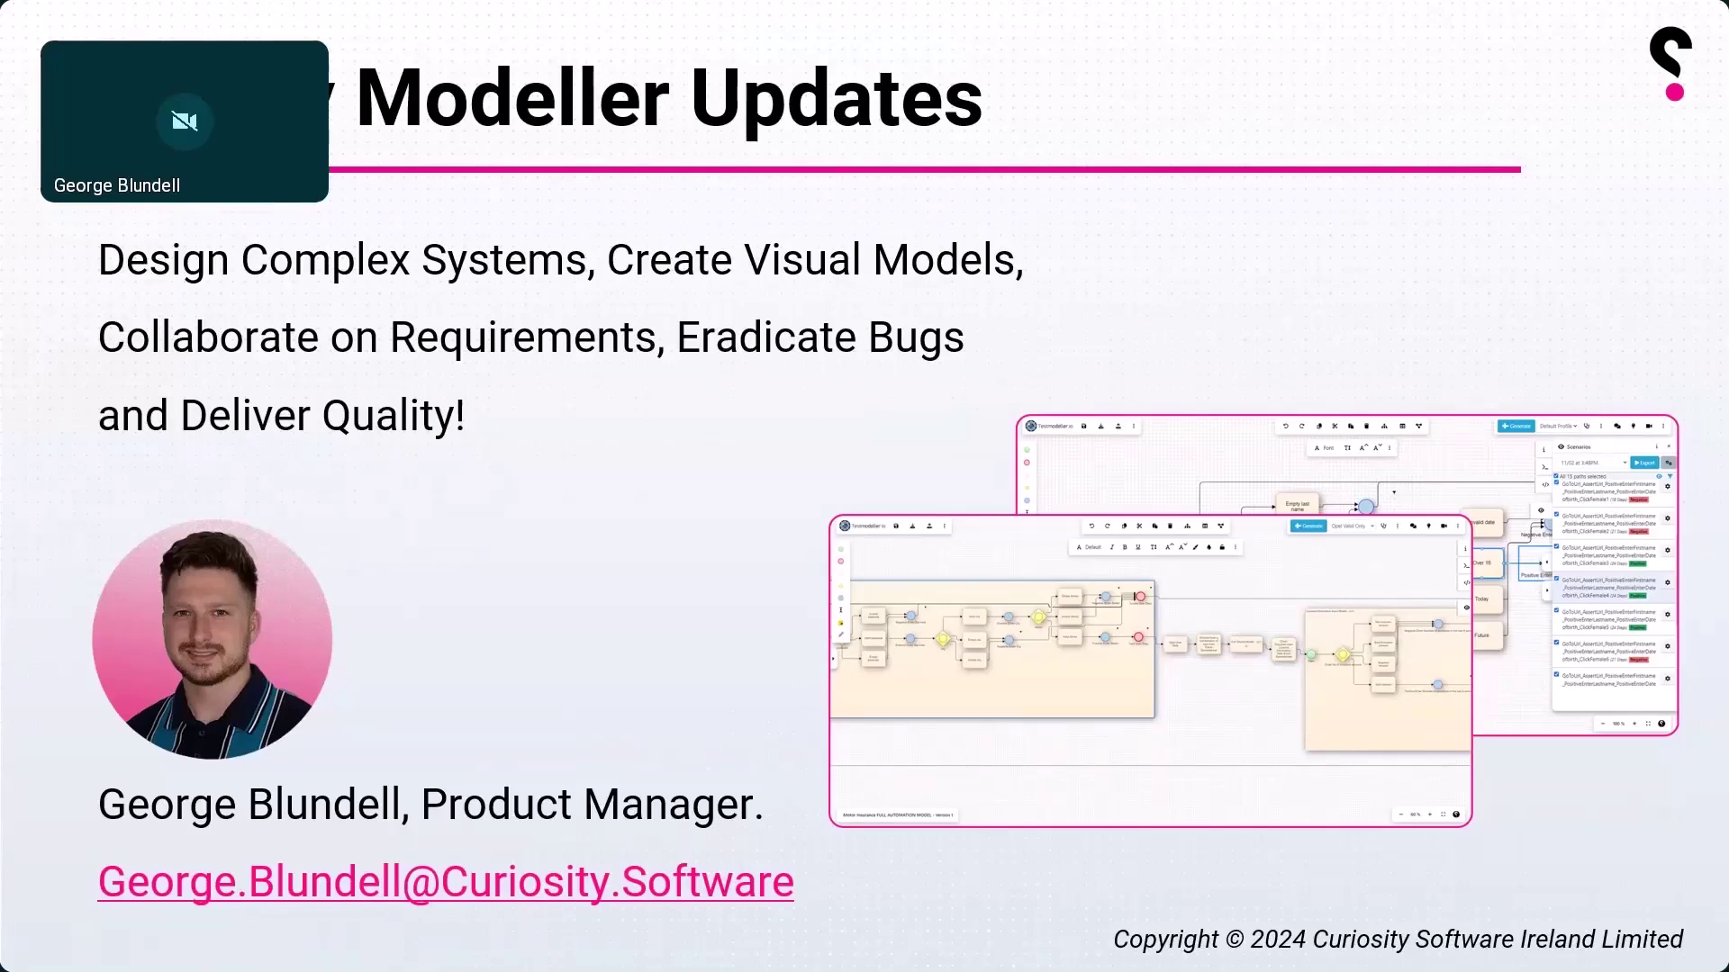
{"action": "left_click", "coordinate": [606, 397]}
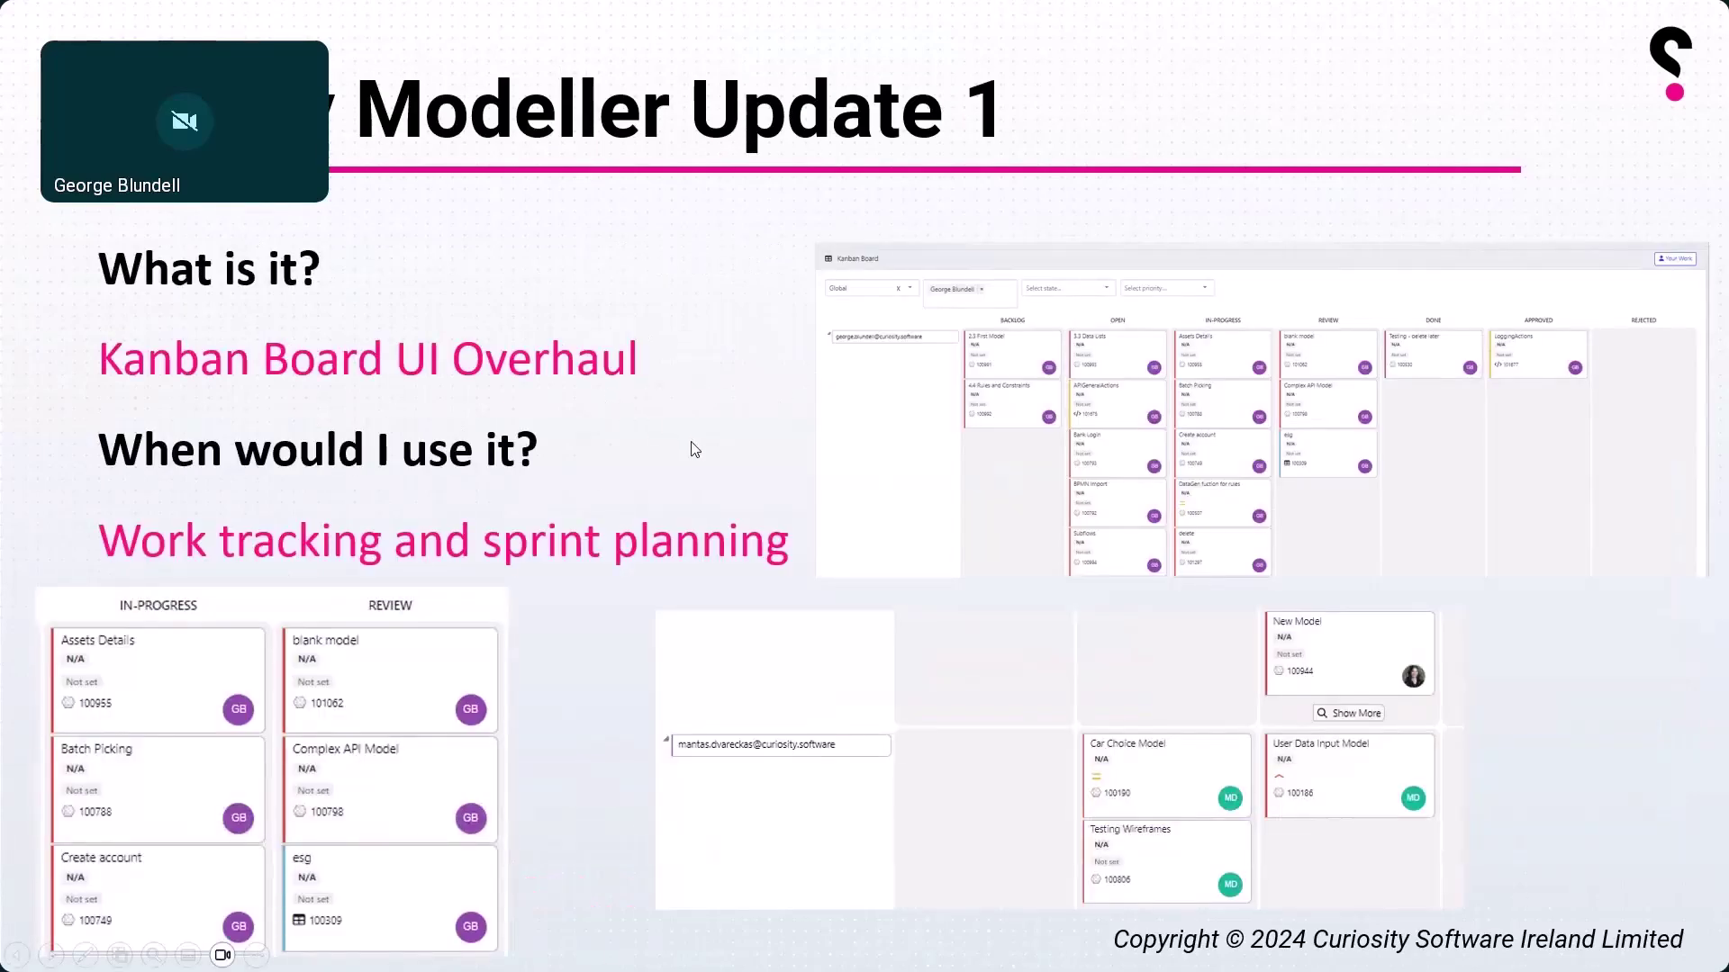